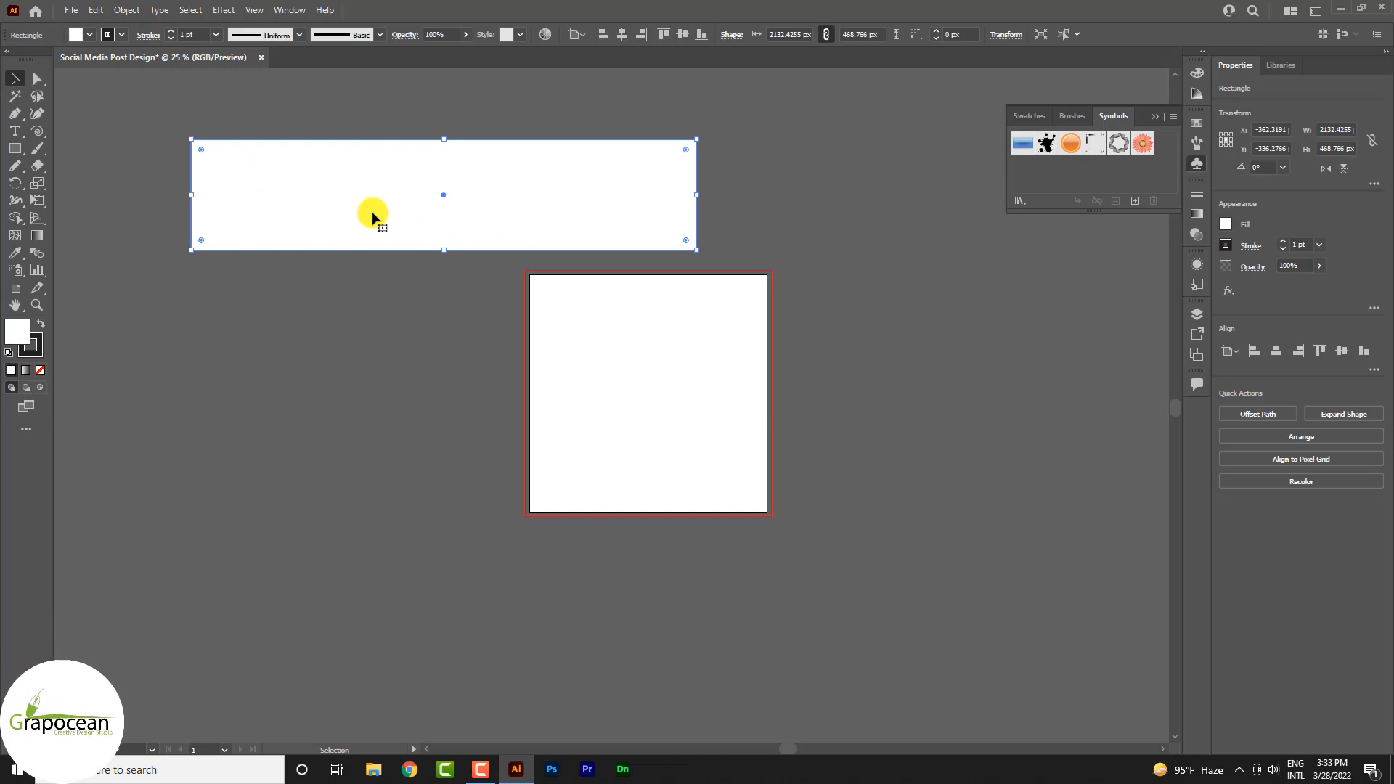
Draw a thin strip about 2203 by 101 px across the upper part of the white rectangle and remove its stroke
left_click_drag(15, 149, 65, 146)
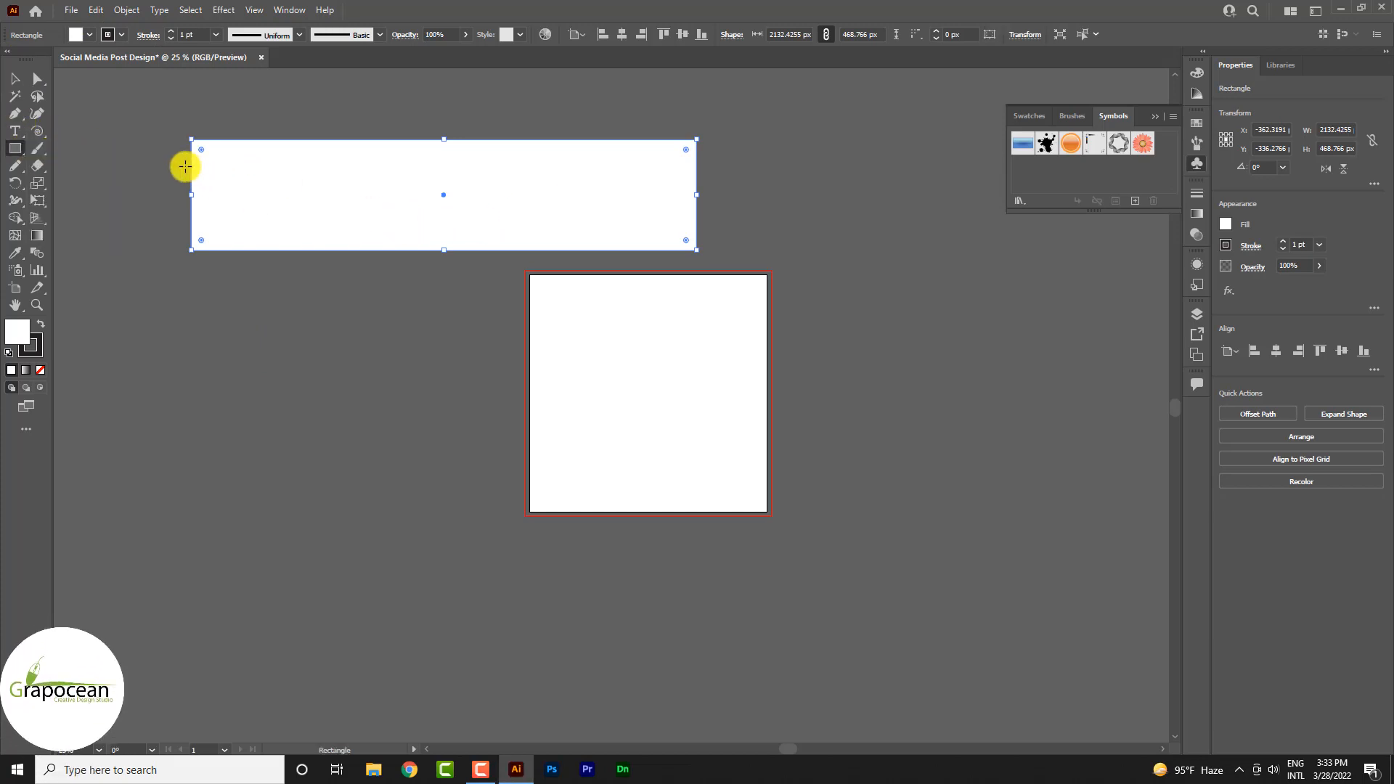
left_click_drag(187, 156, 708, 180)
left_click(15, 75)
left_click(215, 210)
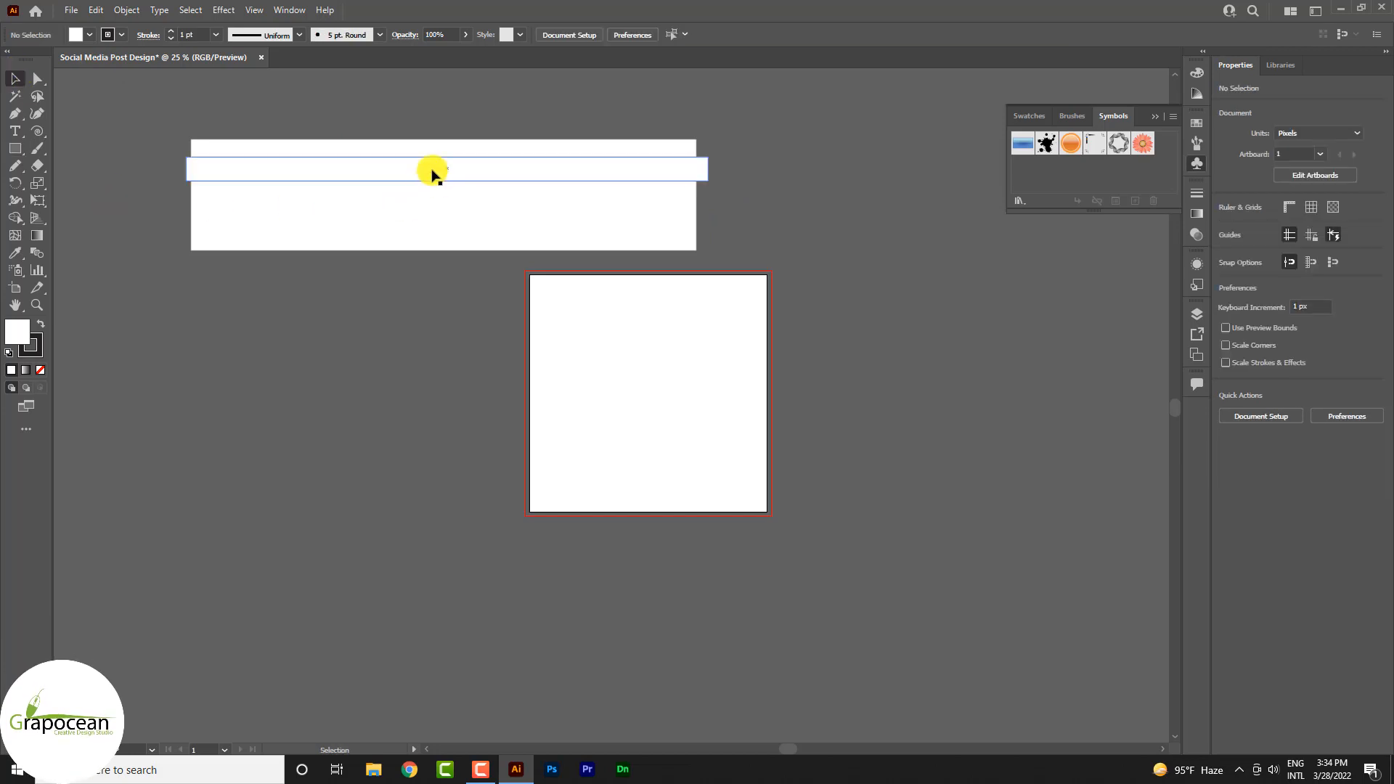
left_click(399, 171)
left_click(89, 35)
left_click(11, 58)
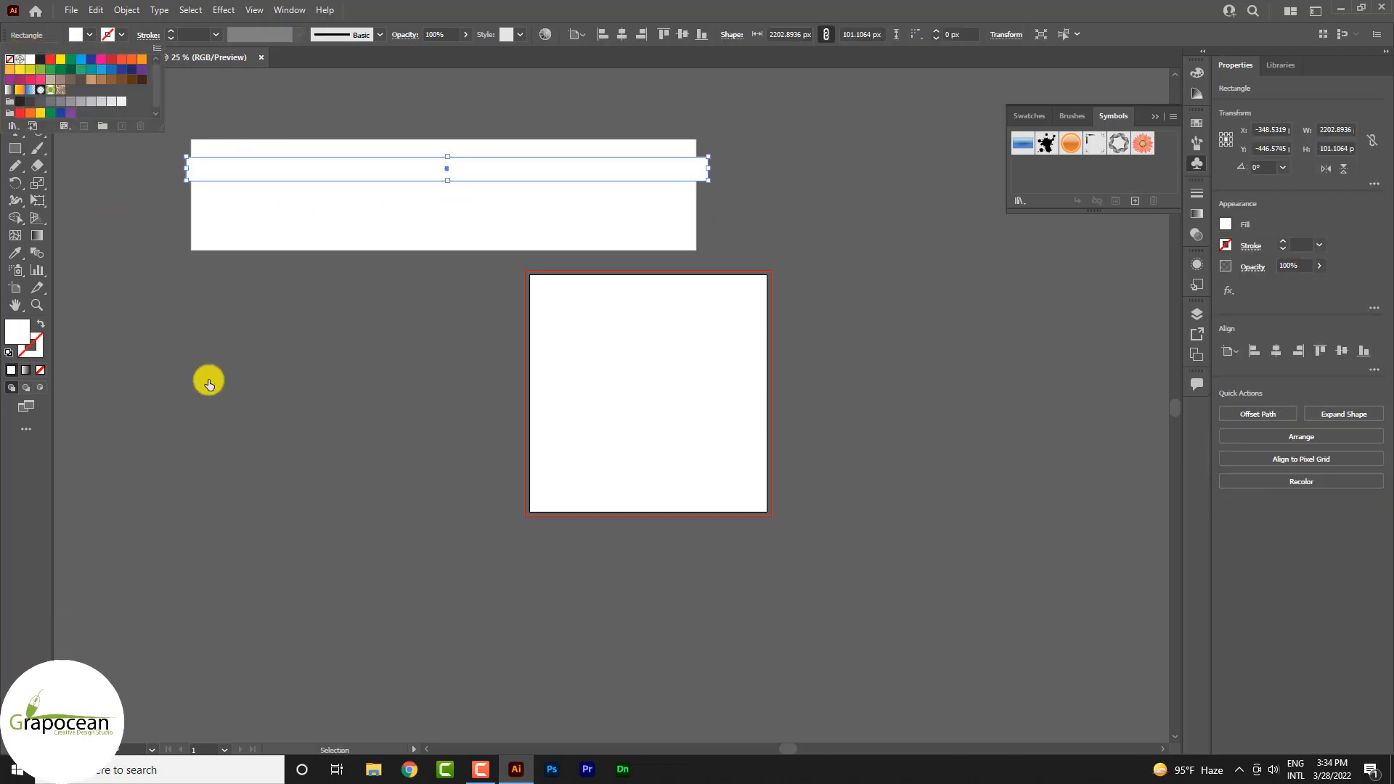
left_click(207, 379)
left_click(399, 295)
Duplicate the thin strip just below itself and shift both strips slightly upward over the large rectangle
left_click_drag(399, 169, 398, 201)
key("ctrl+shift+a")
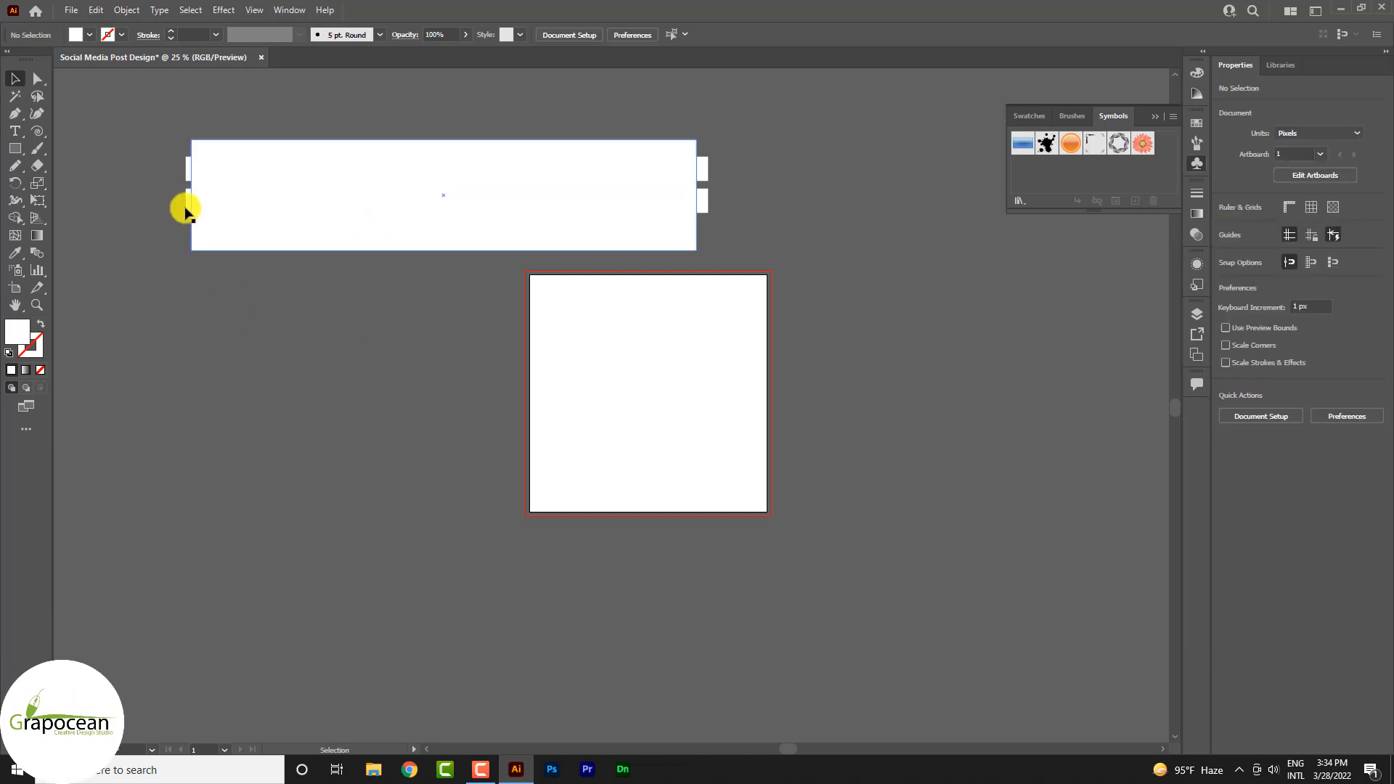
left_click(225, 208)
key("ctrl+shift+a")
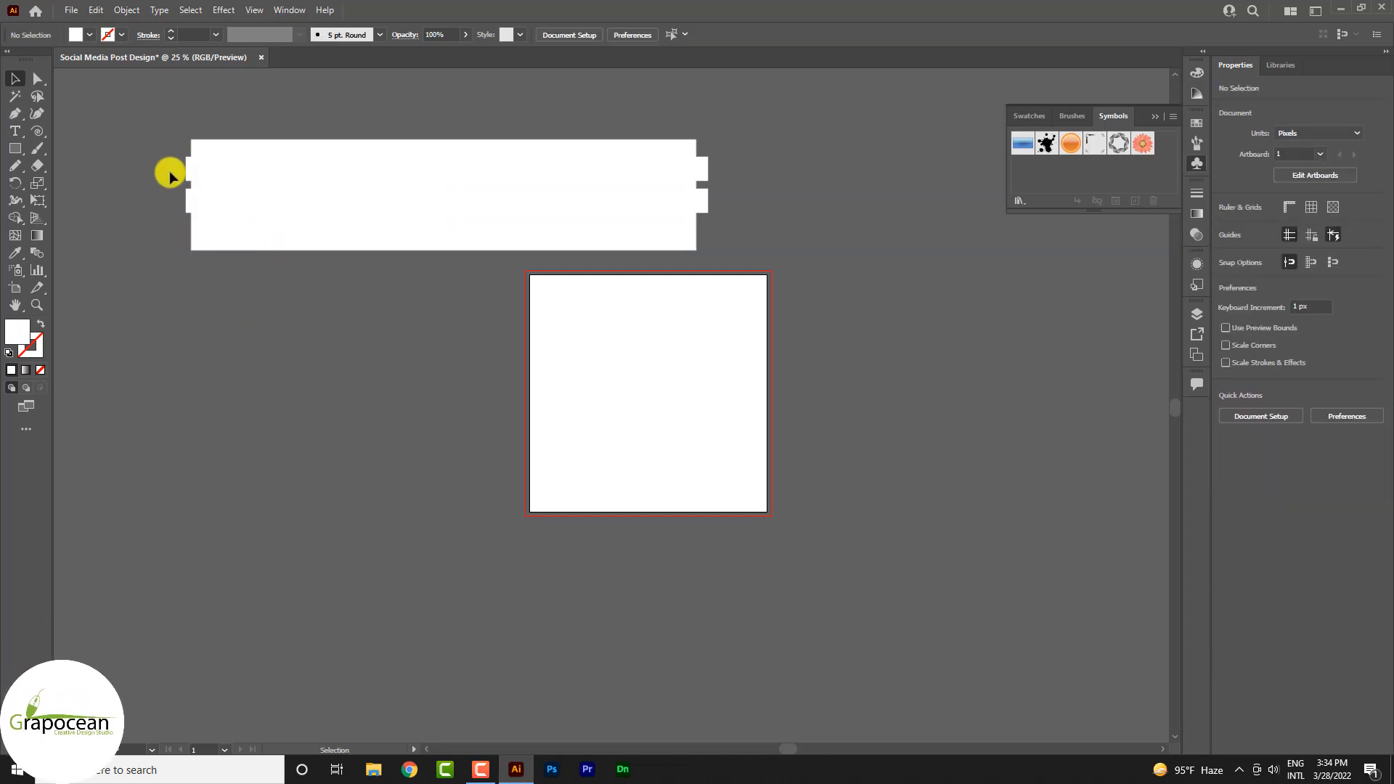
left_click_drag(245, 172, 242, 164)
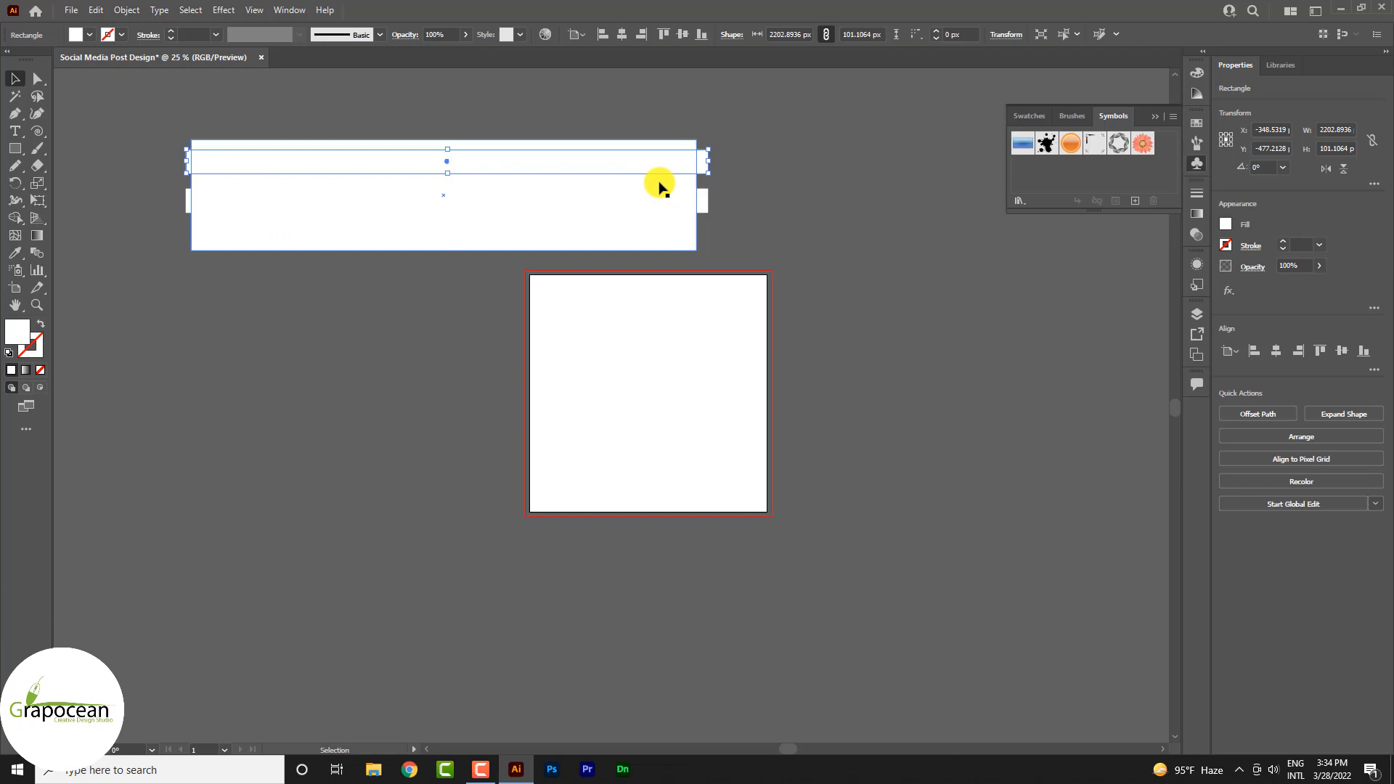
left_click(764, 197)
left_click_drag(694, 199, 693, 194)
left_click(785, 195)
Fill the large rectangle behind the strips with dark blue
left_click(658, 225)
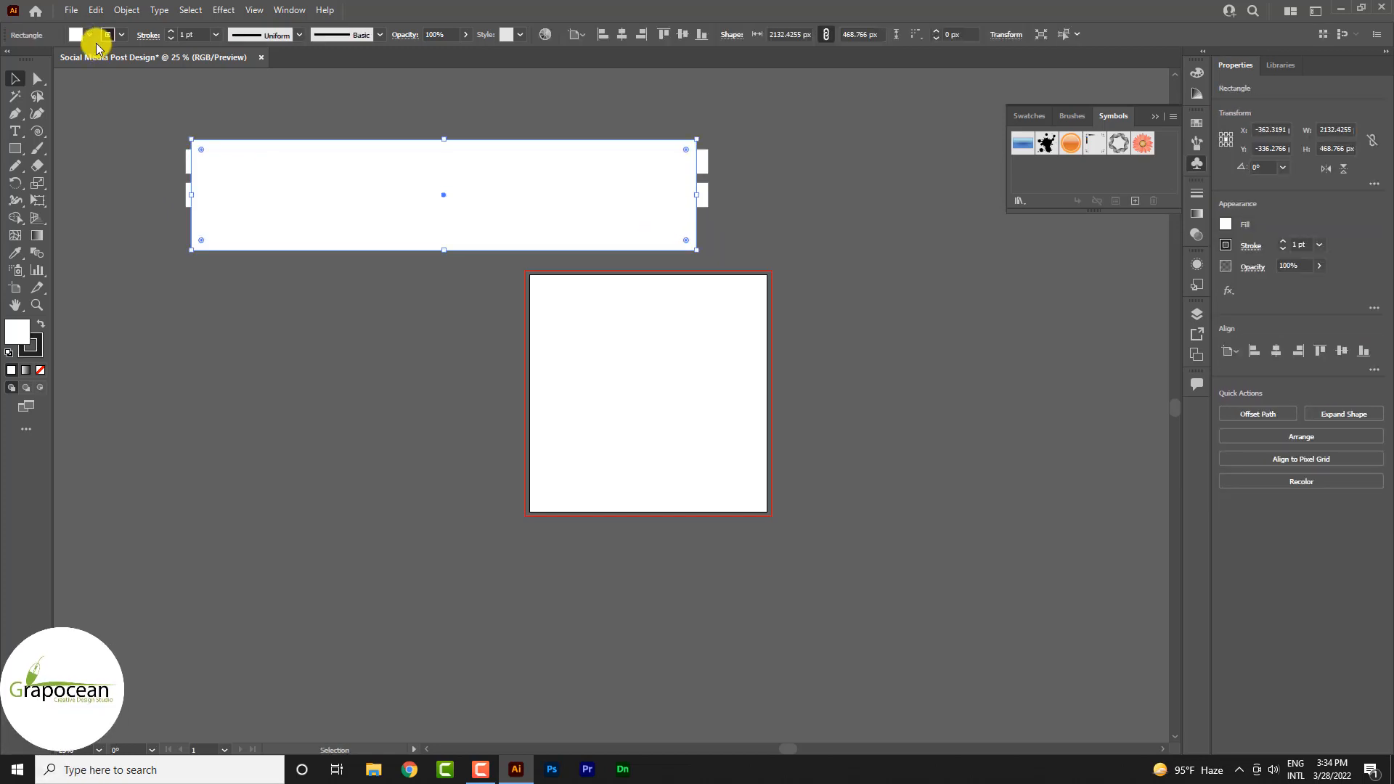
left_click(89, 35)
left_click(101, 72)
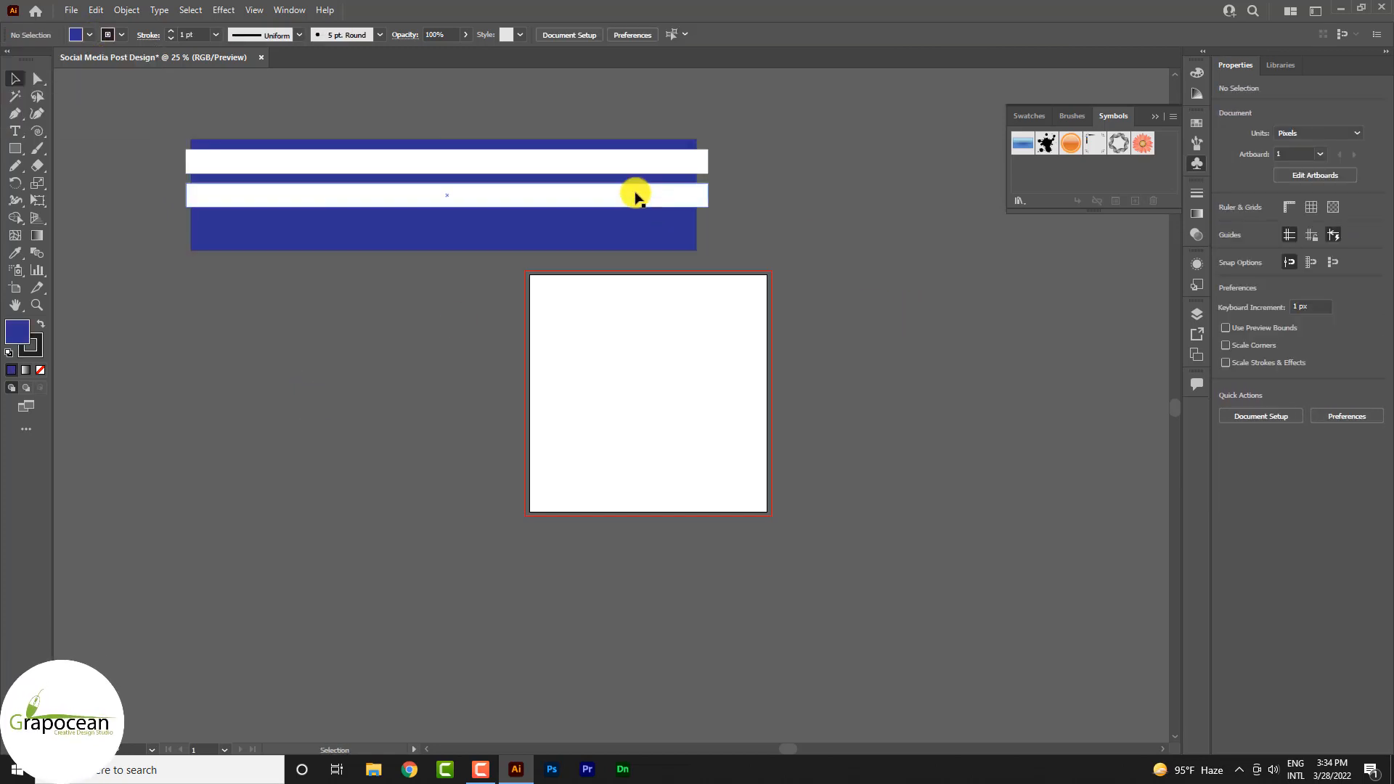
Scale the second white strip up proportionally to about 2754 by 126 px
left_click(610, 195)
scroll(442, 195, "up", 4)
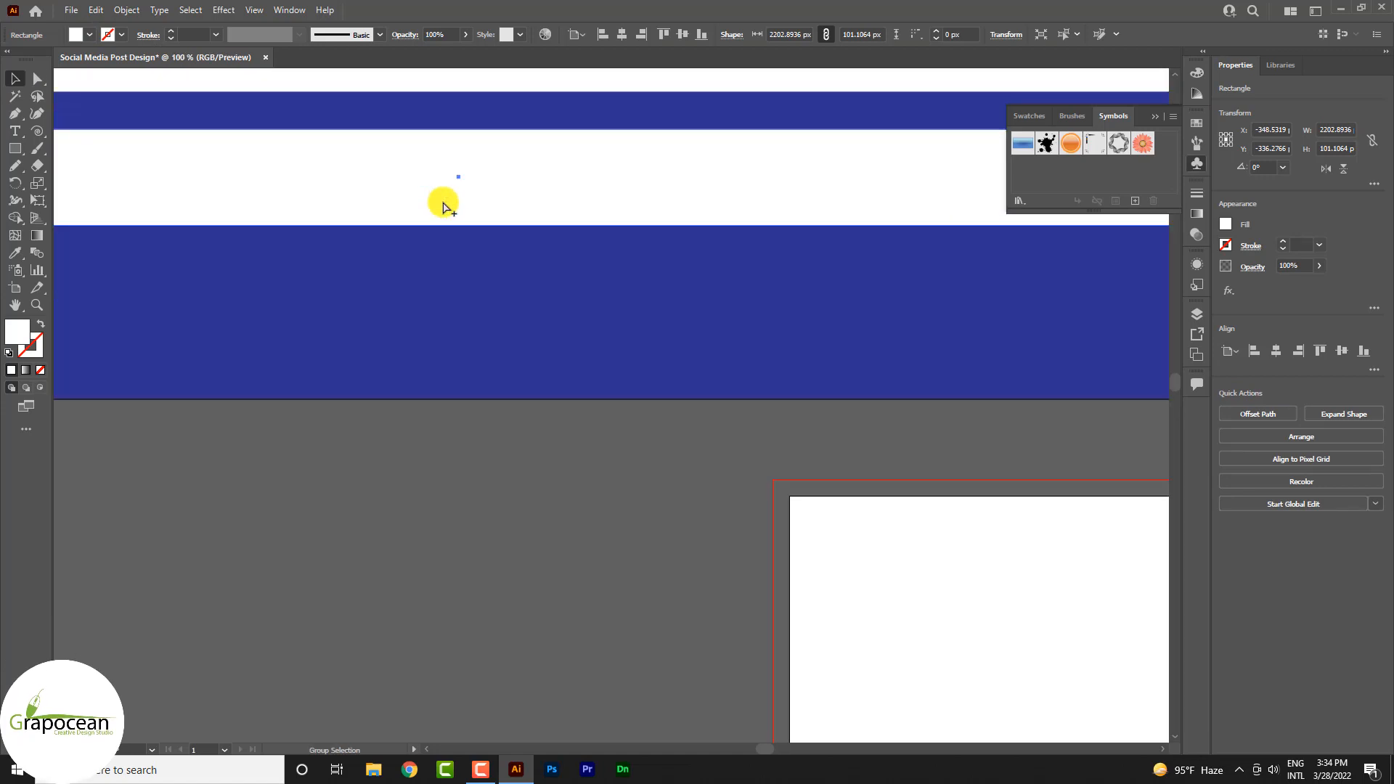
left_click_drag(462, 229, 461, 249)
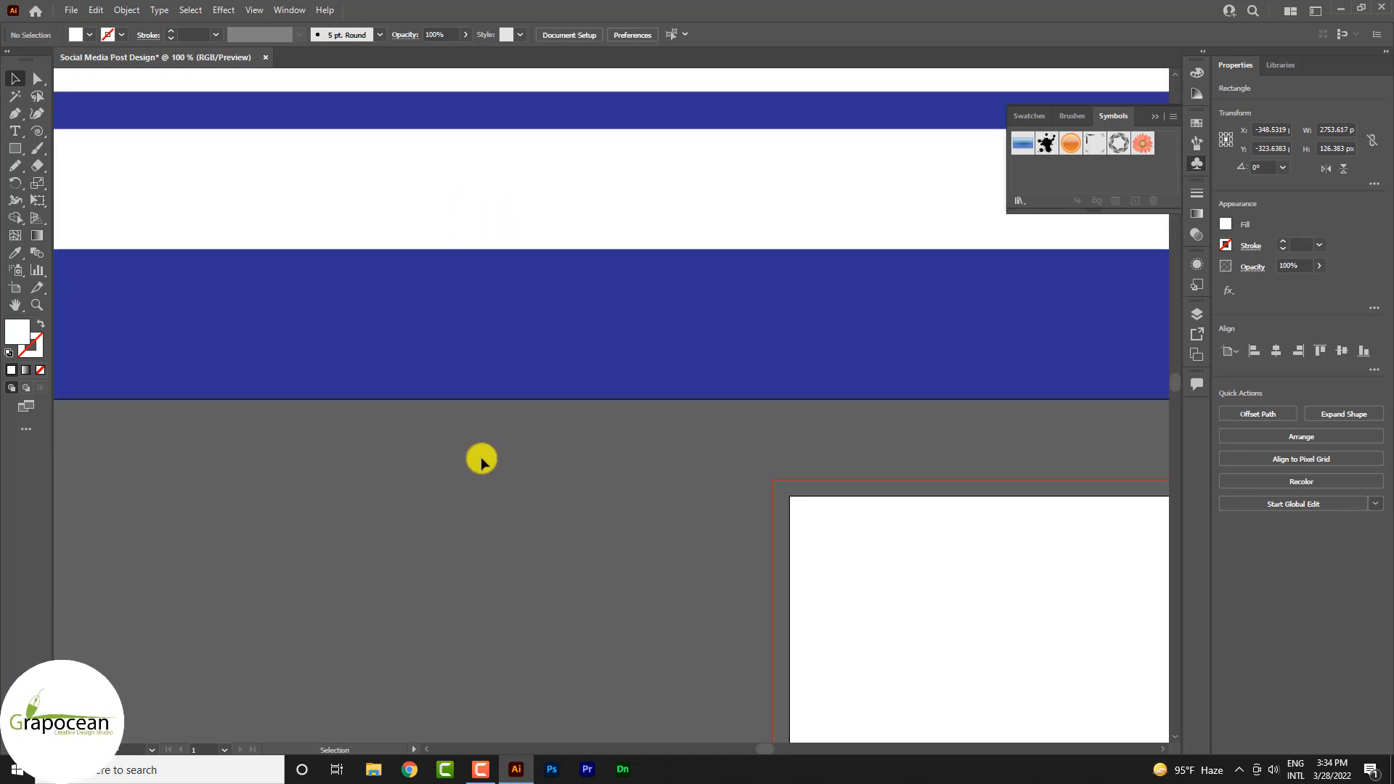
scroll(495, 363, "down", 4)
Copy the upper white strip to the blue rectangle's lower edge and move all three strips slightly up
left_click_drag(571, 300, 548, 368)
left_click(653, 280, "shift")
left_click(634, 320, "shift")
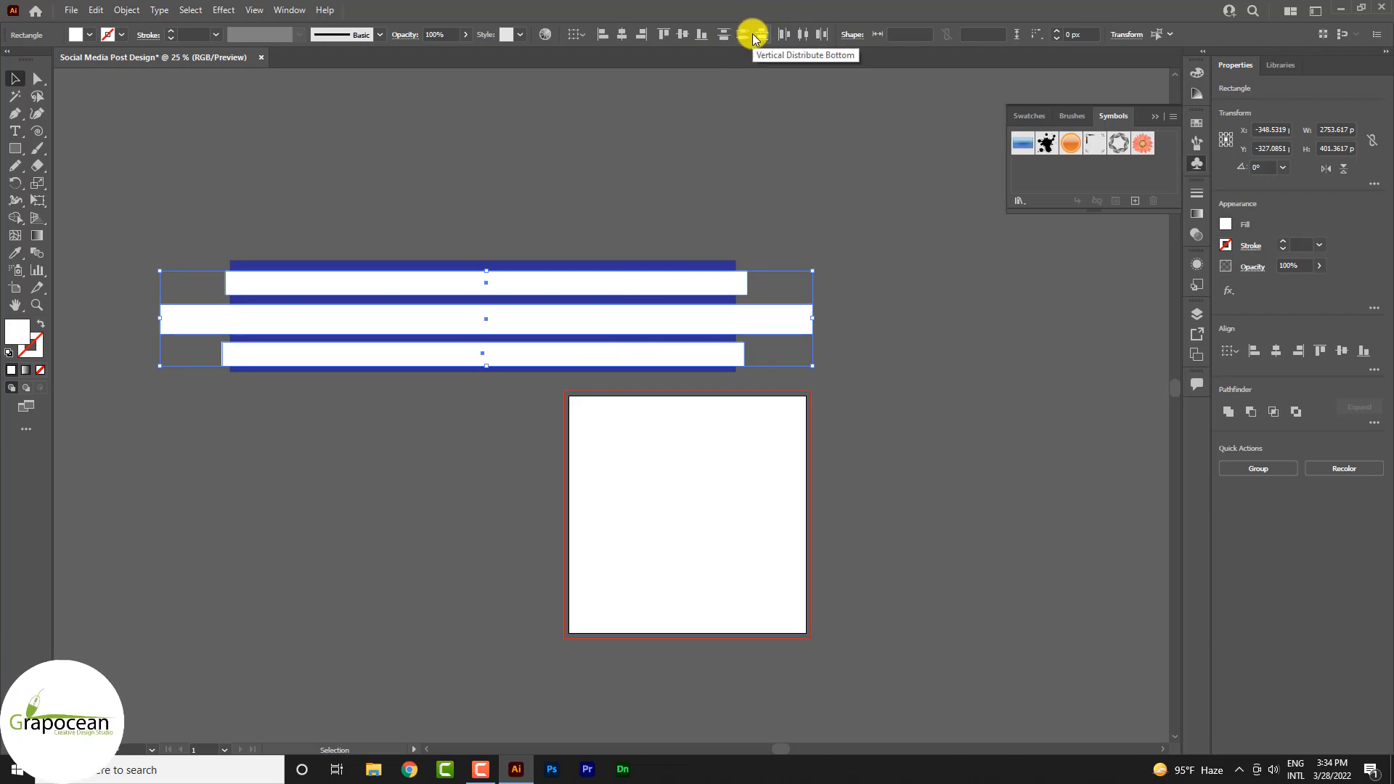
mouse_move(672, 321)
left_mouse_down()
mouse_move(649, 318)
mouse_move(657, 327)
left_mouse_up()
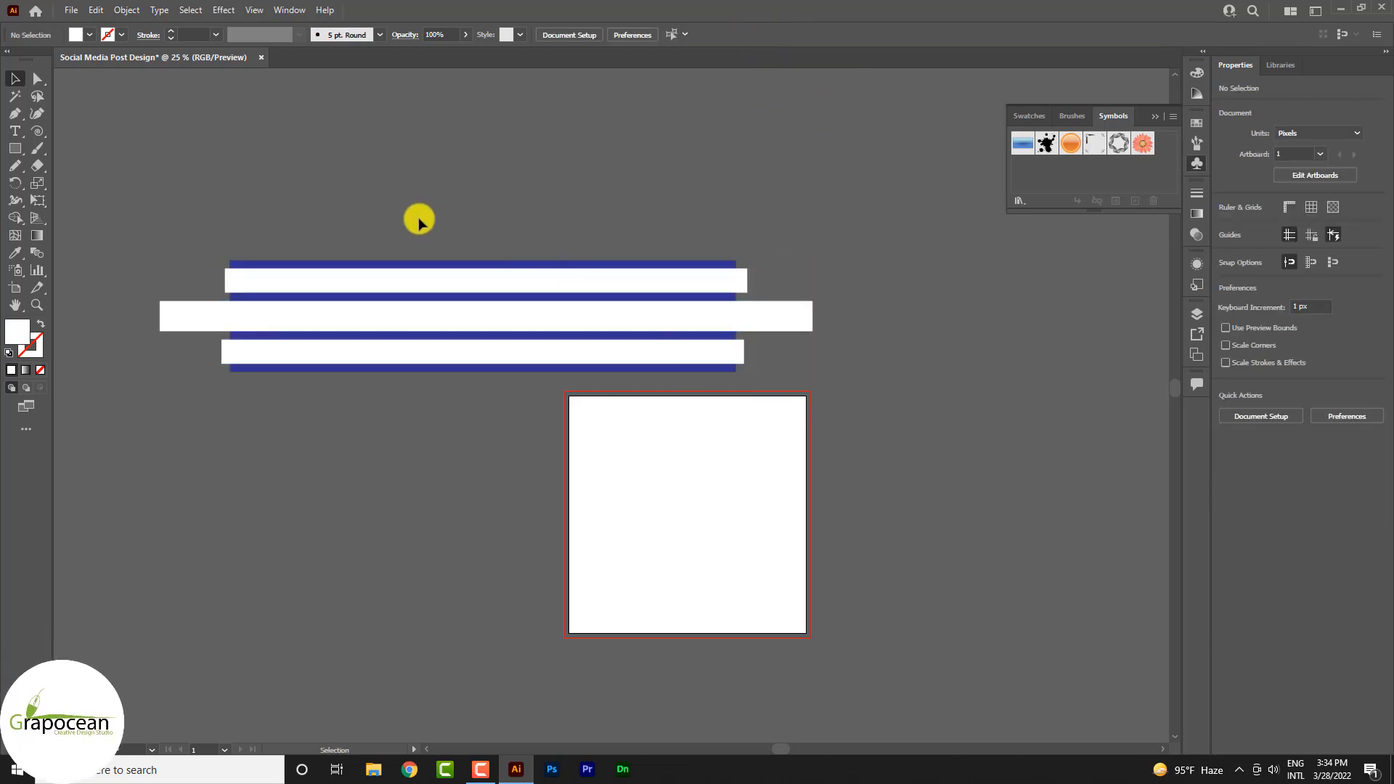
Trim off the strip ends overhanging both sides of the blue rectangle with the Shape Builder tool
left_click_drag(417, 218, 503, 502)
left_click(15, 217)
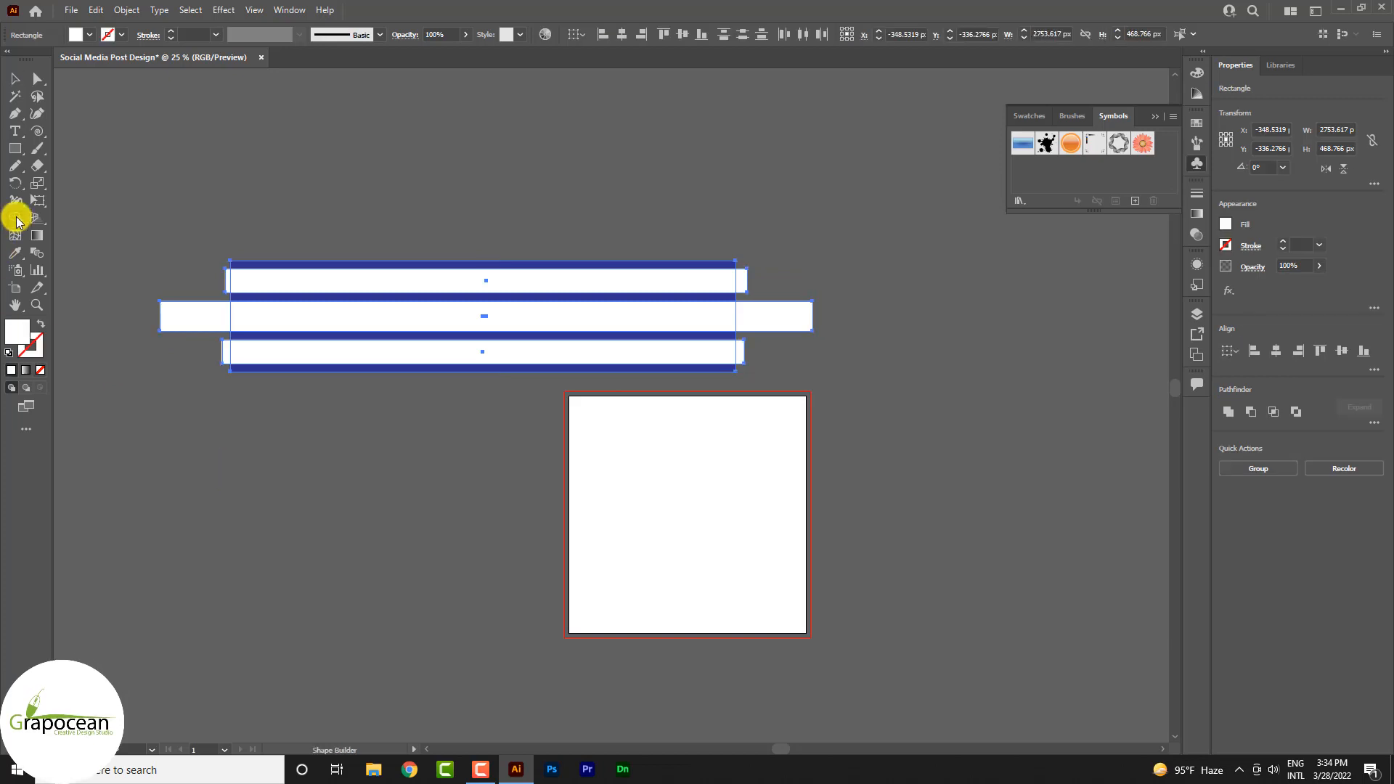
left_click(196, 317, "alt")
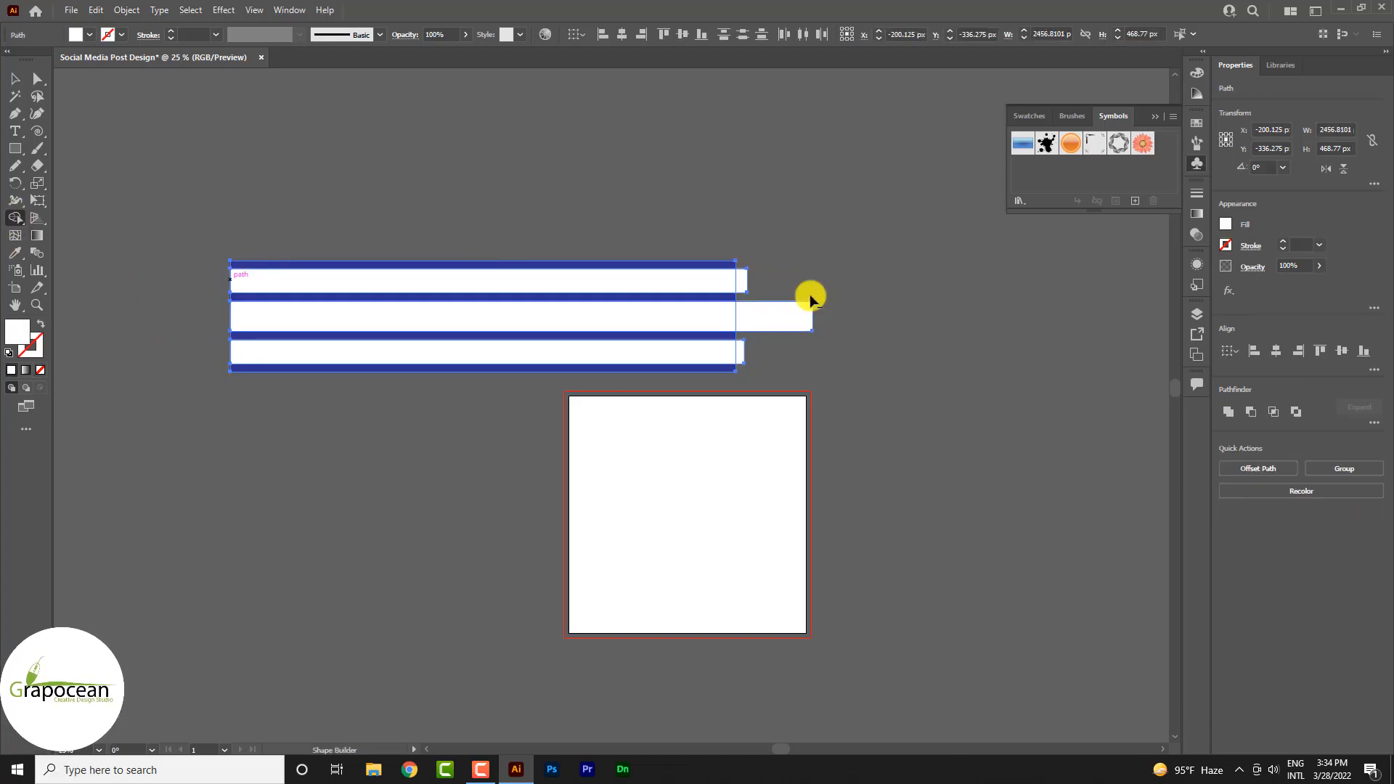
left_click(802, 312, "alt")
left_click(15, 77)
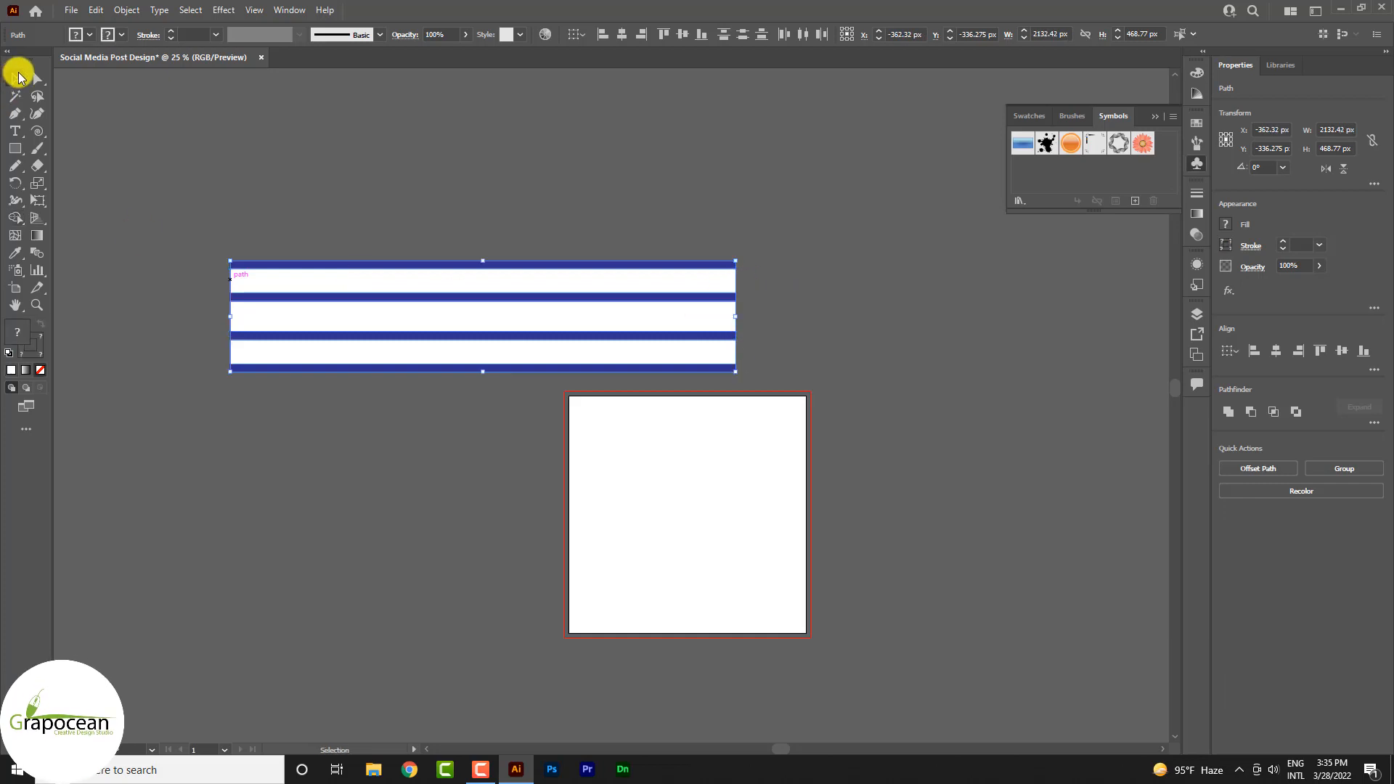
Fill the upper white stripe with light blue
left_click(535, 280)
left_click(73, 35)
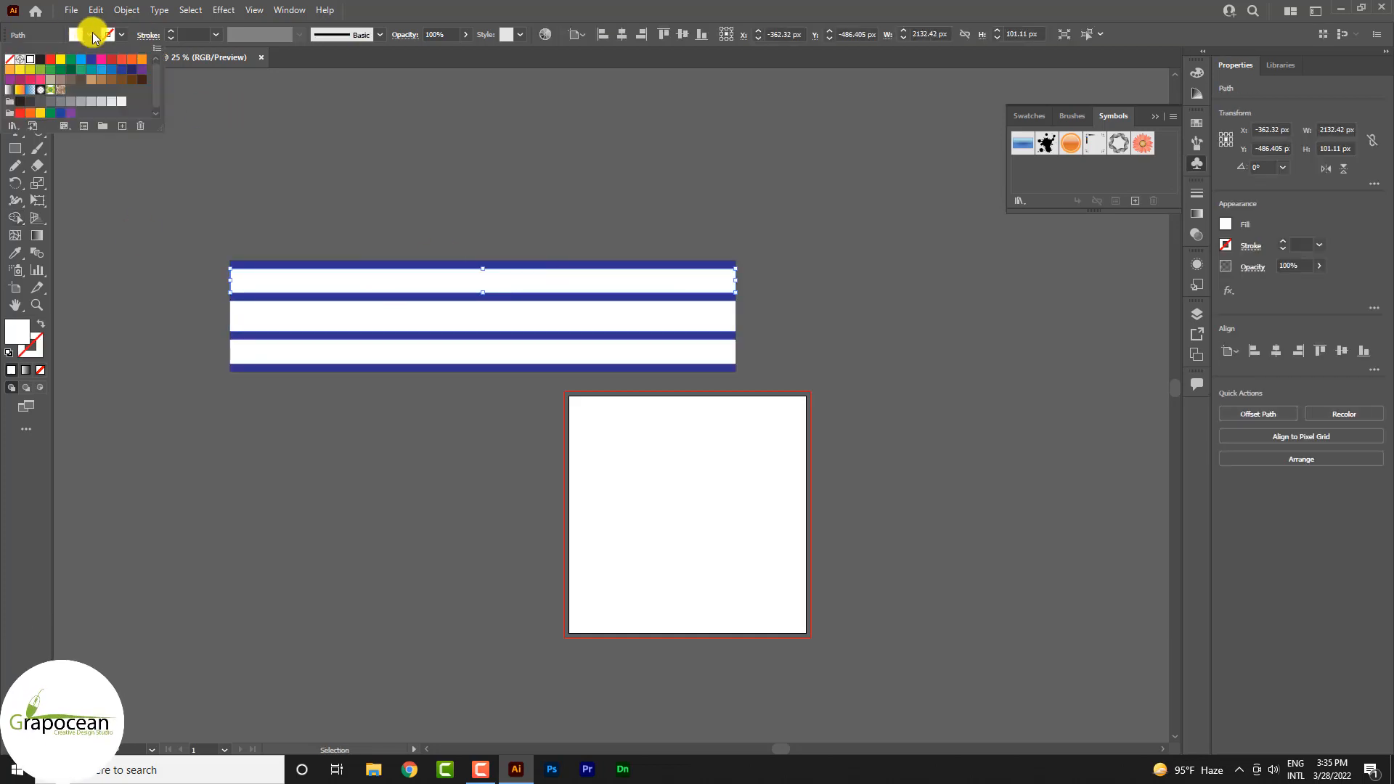
left_click(87, 49)
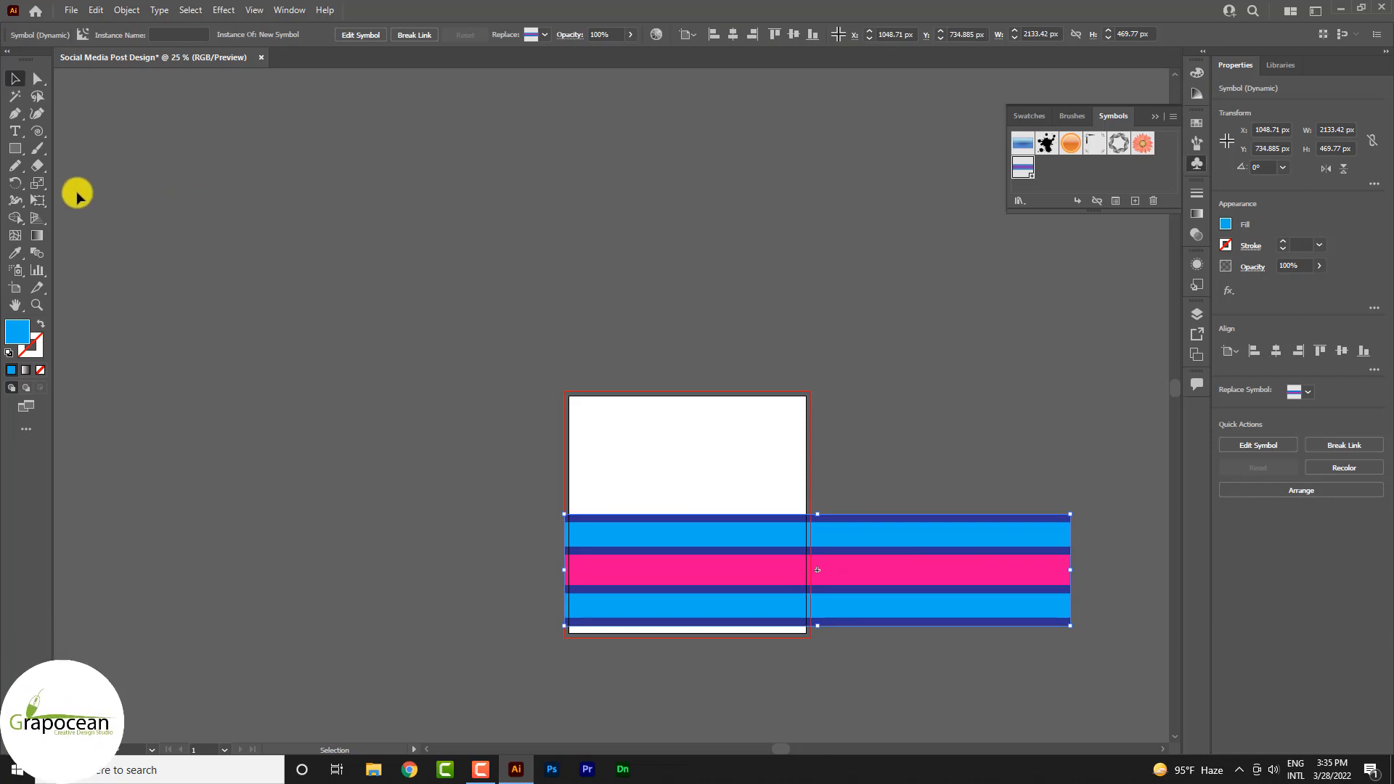
Draw an open arch-shaped curve about 471 by 434 px beside the artboard with the Pen tool
left_click(15, 115)
left_click(297, 425)
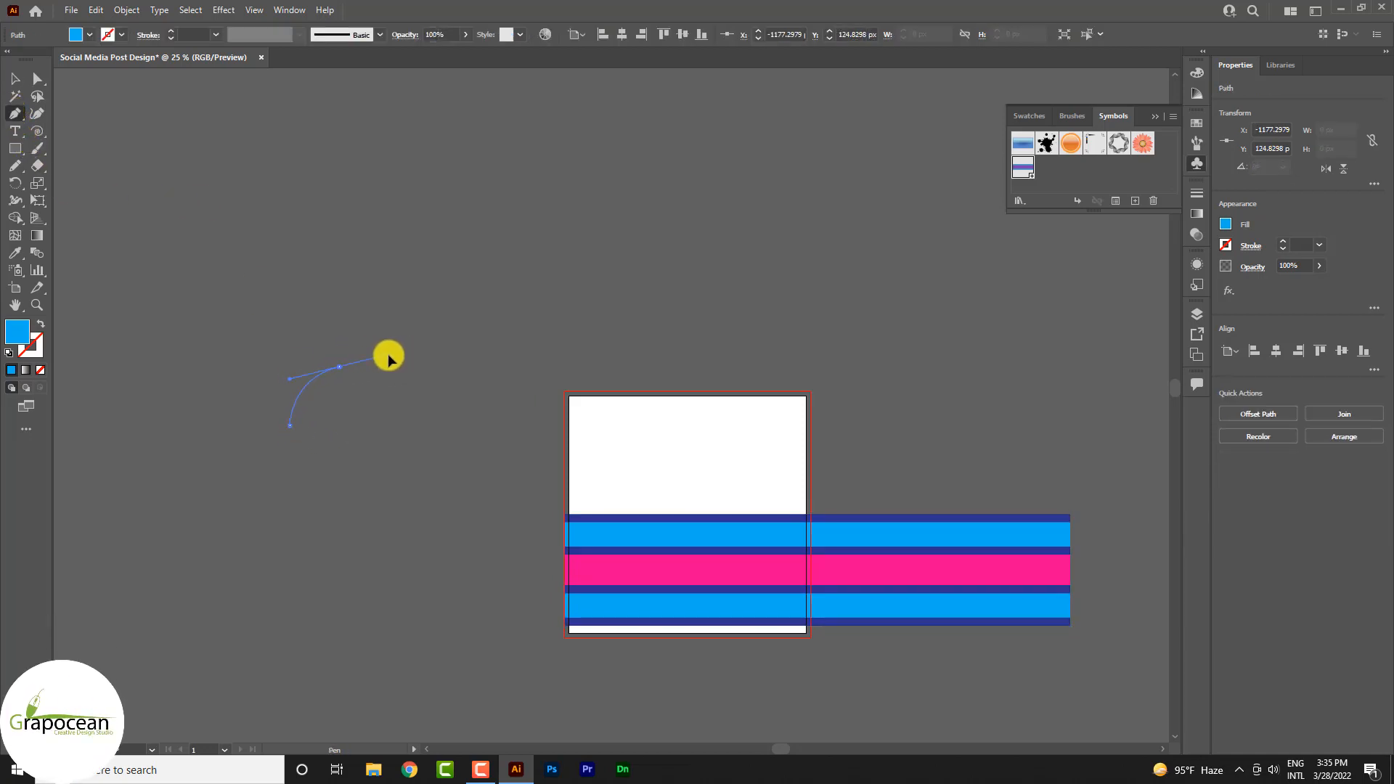
left_click_drag(388, 357, 391, 356)
left_click_drag(393, 451, 395, 361)
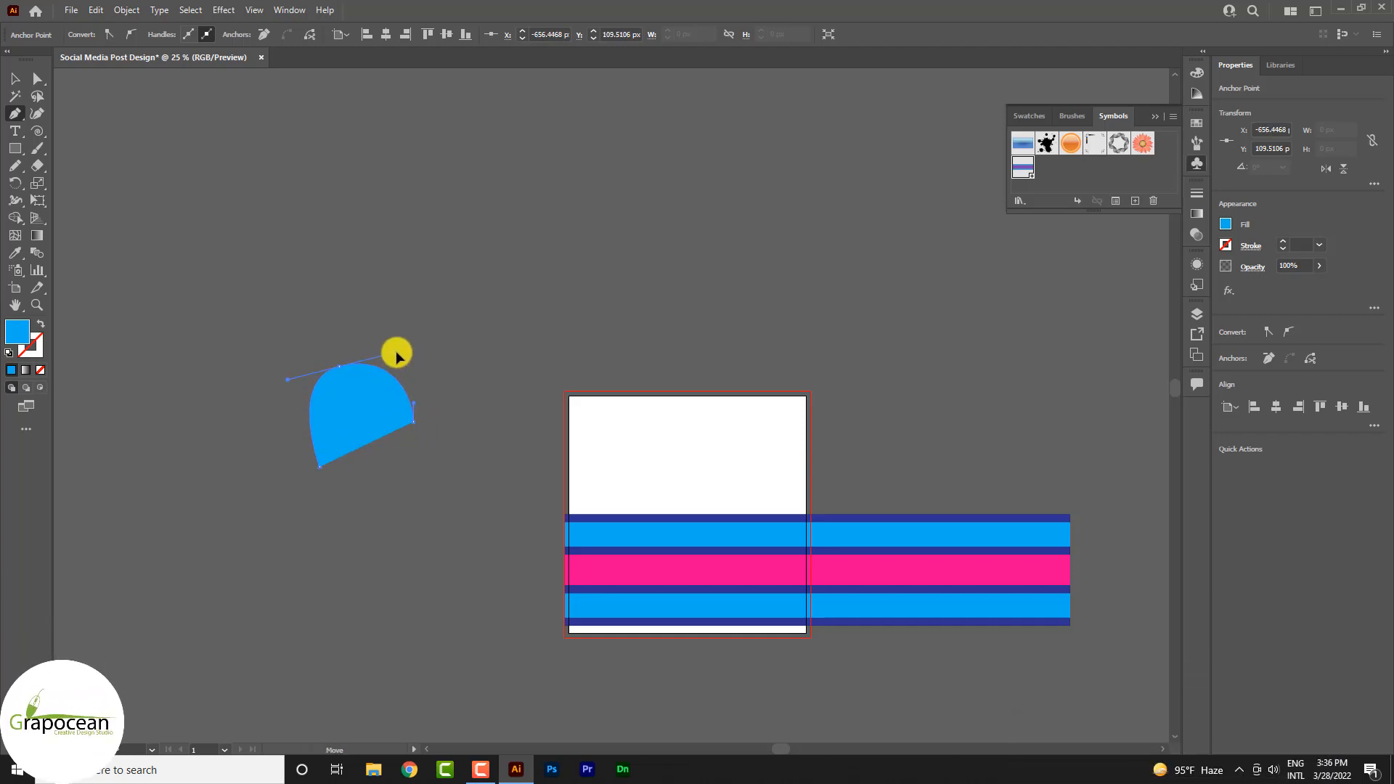
mouse_move(425, 412)
left_mouse_down()
mouse_move(414, 422)
mouse_move(434, 417)
left_mouse_up()
scroll(425, 428, "up", 1)
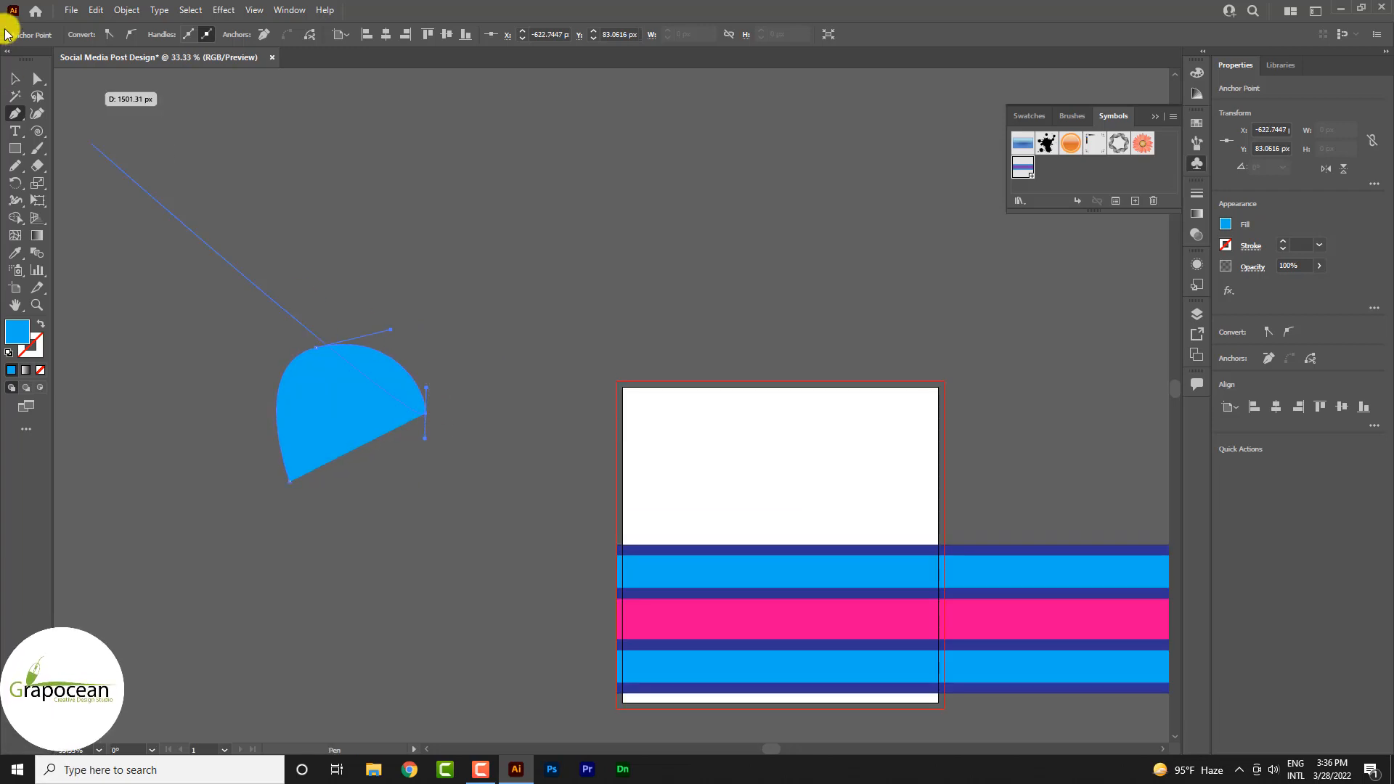
key("v")
Remove the arch's fill and give it a red 7 pt stroke
left_click(89, 34)
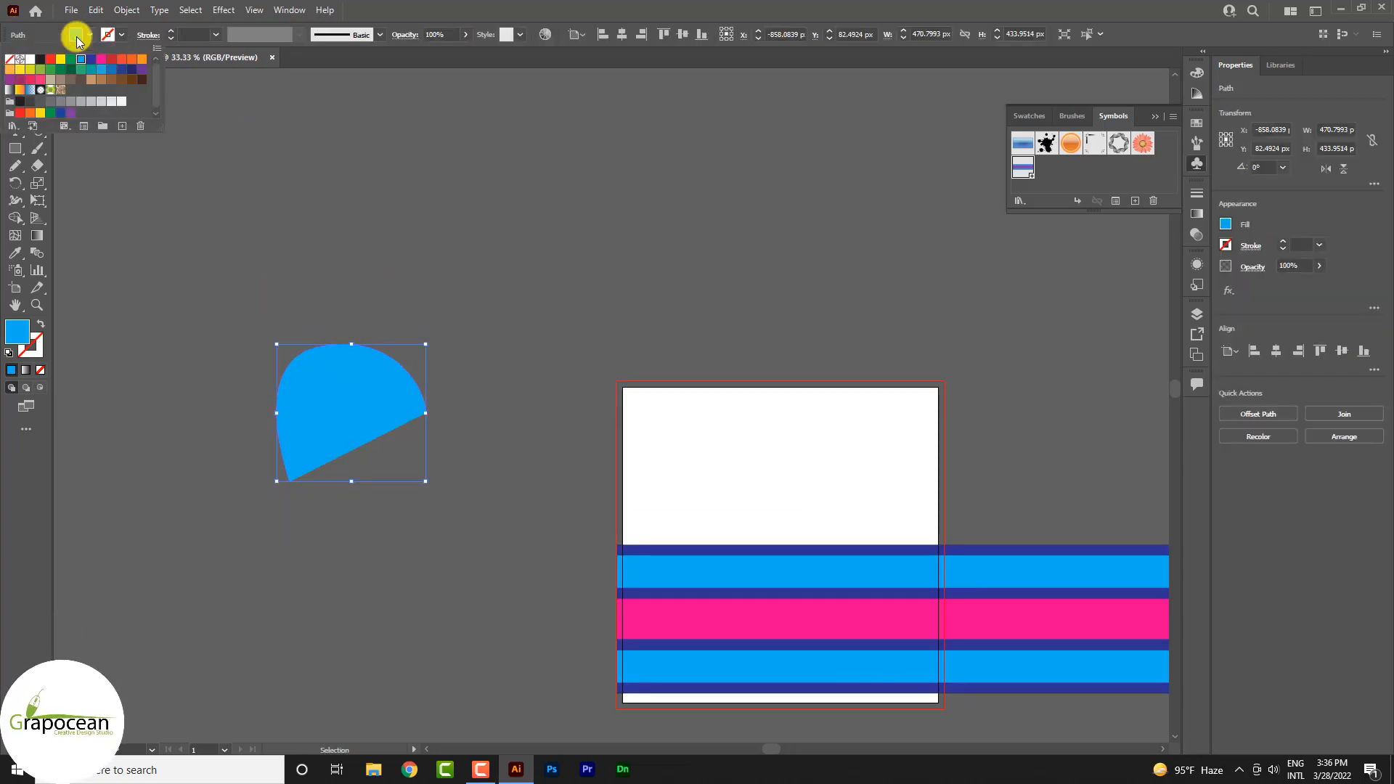
left_click(9, 59)
left_click(120, 33)
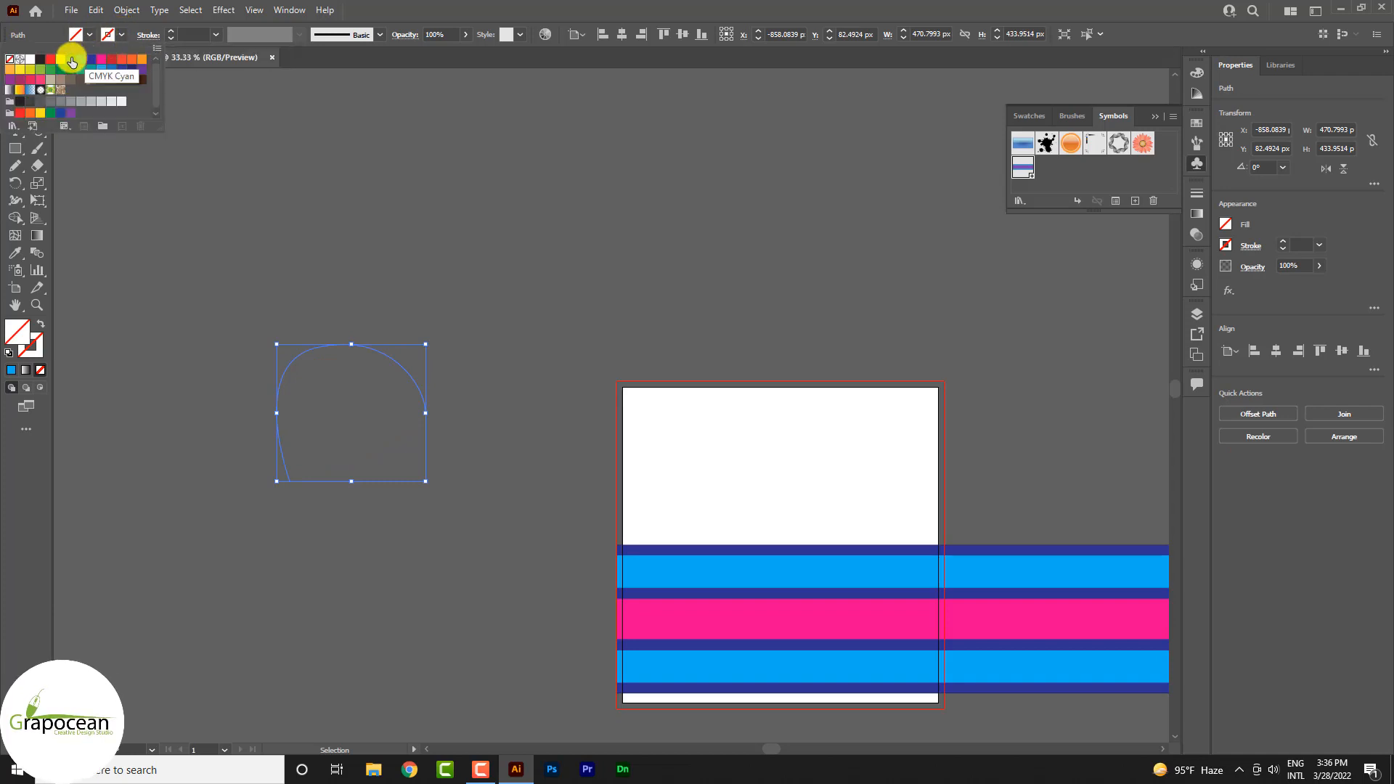
left_click(169, 35)
left_click(171, 32)
left_click(171, 31)
left_click(172, 31)
left_click(388, 326)
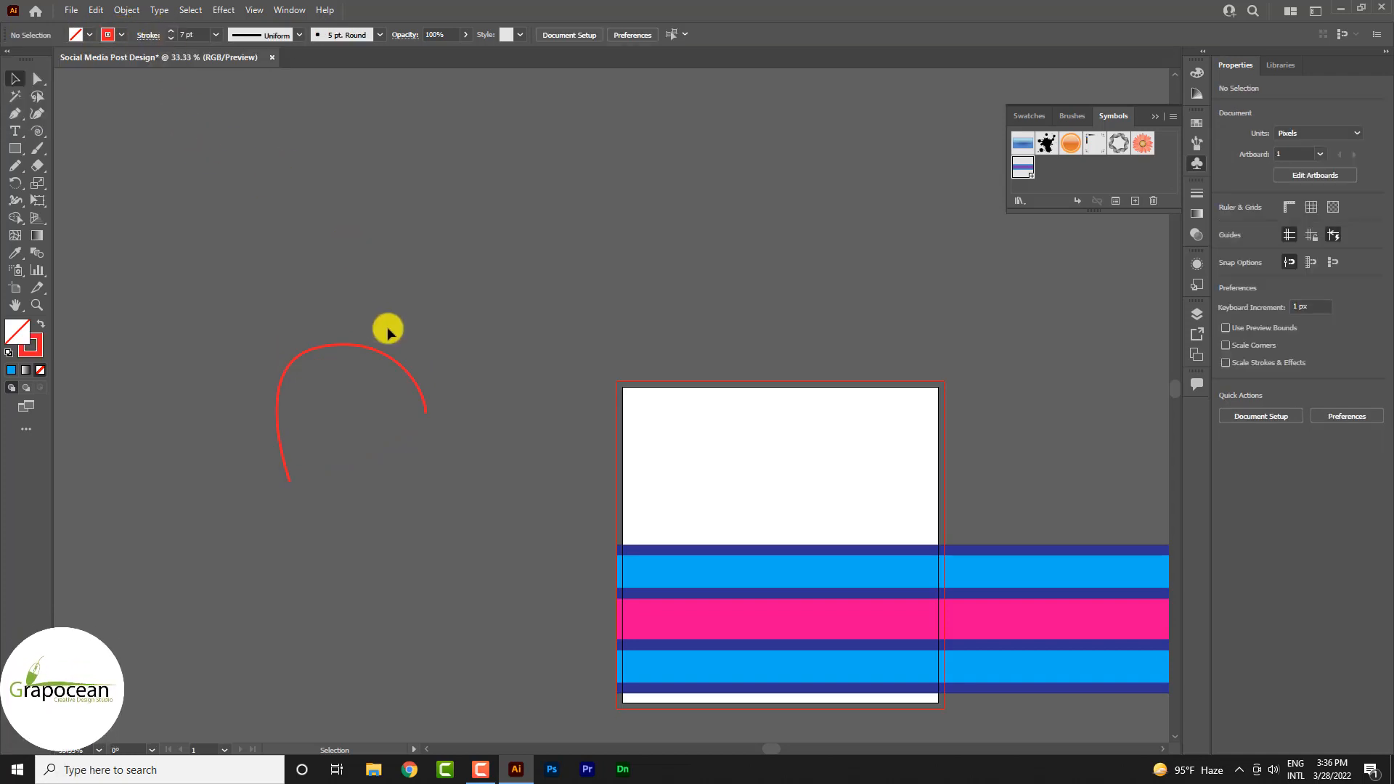
Reshape the arch to about 530 by 488 px by adjusting its lower end, upper anchor point and curve handles
scroll(343, 305, "up", 1)
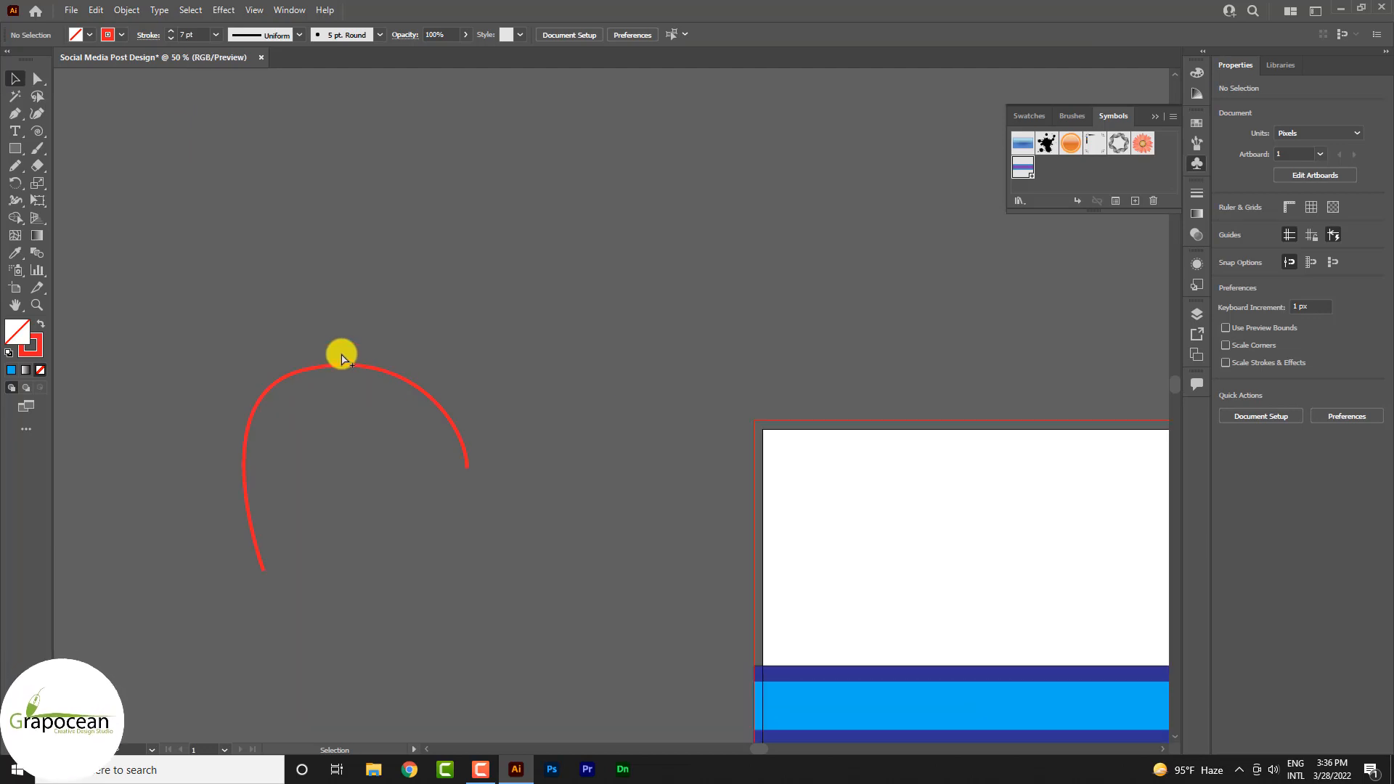
left_click(17, 109)
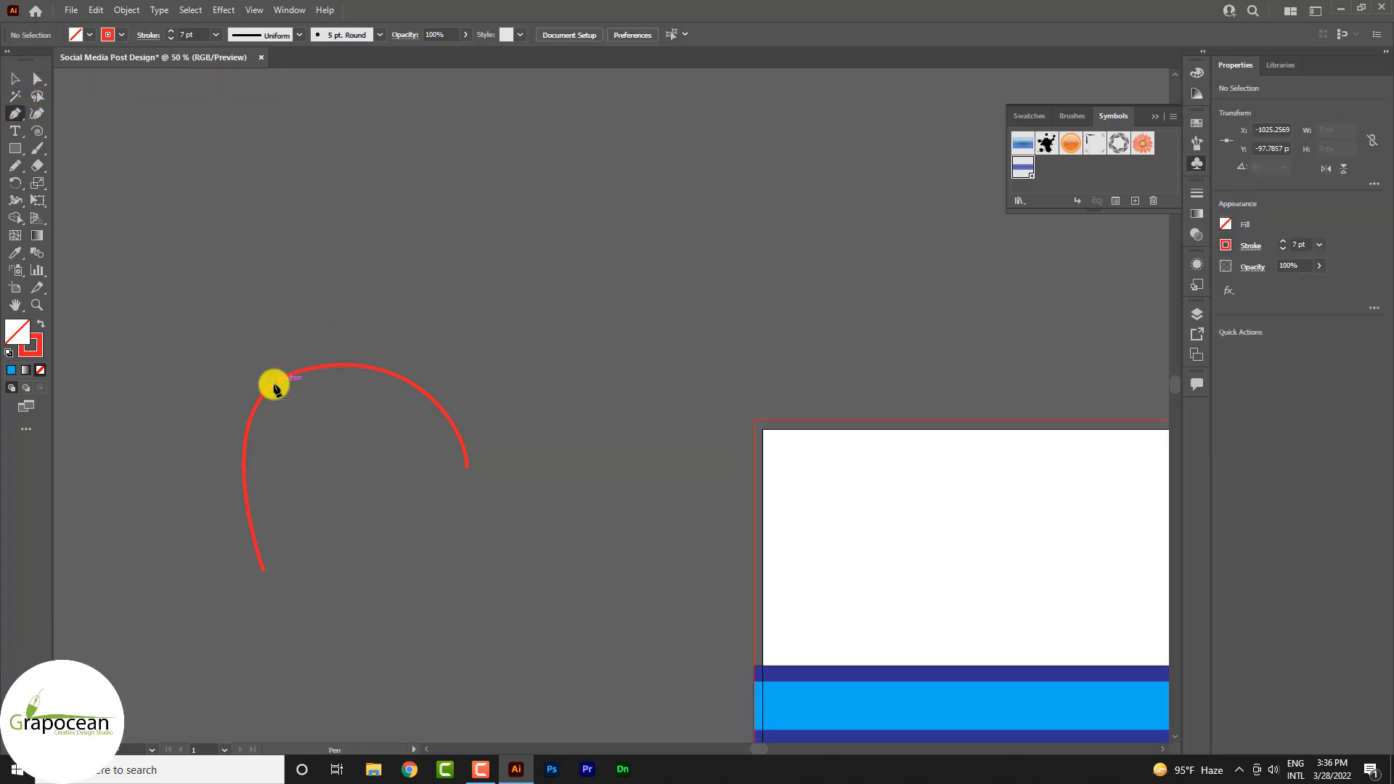
left_click(274, 388)
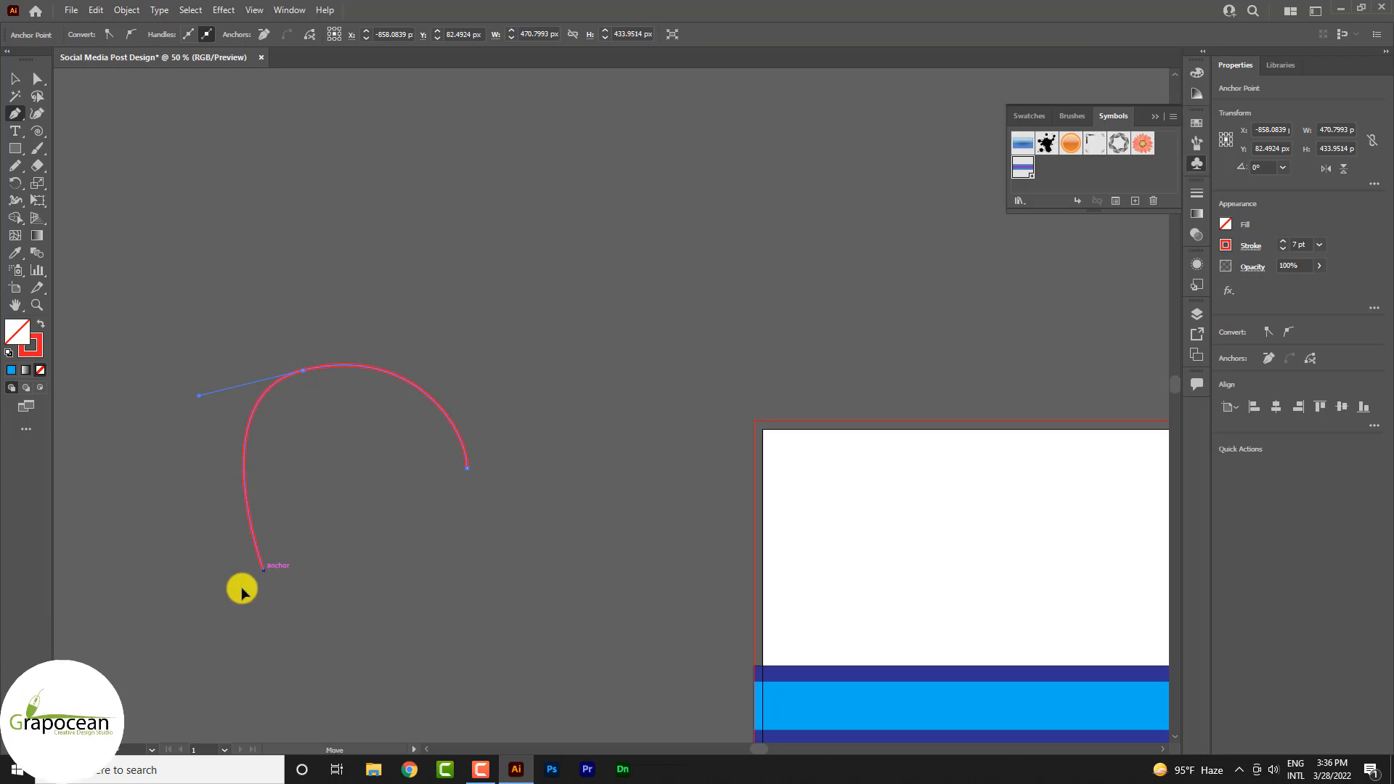
left_click_drag(262, 570, 239, 588)
left_click_drag(179, 404, 155, 413)
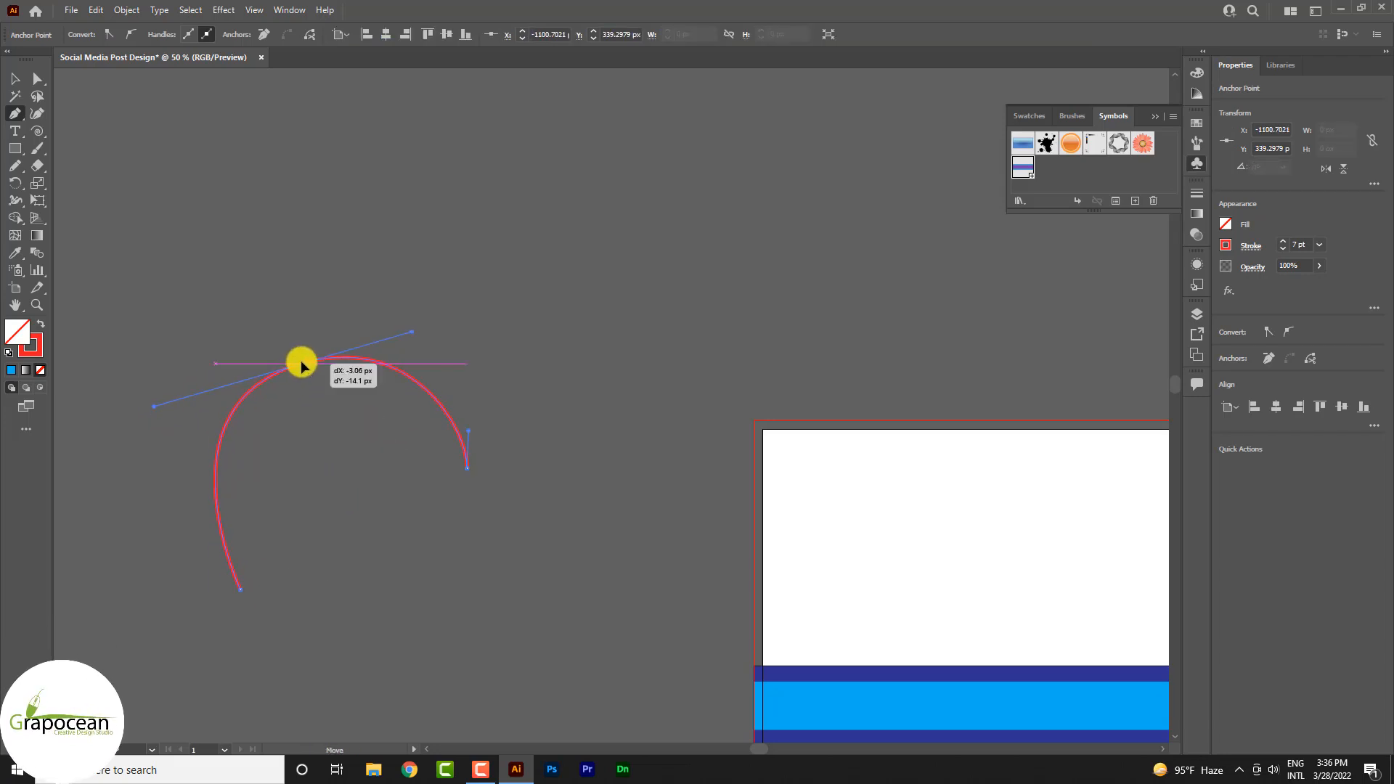
left_click_drag(302, 365, 301, 362)
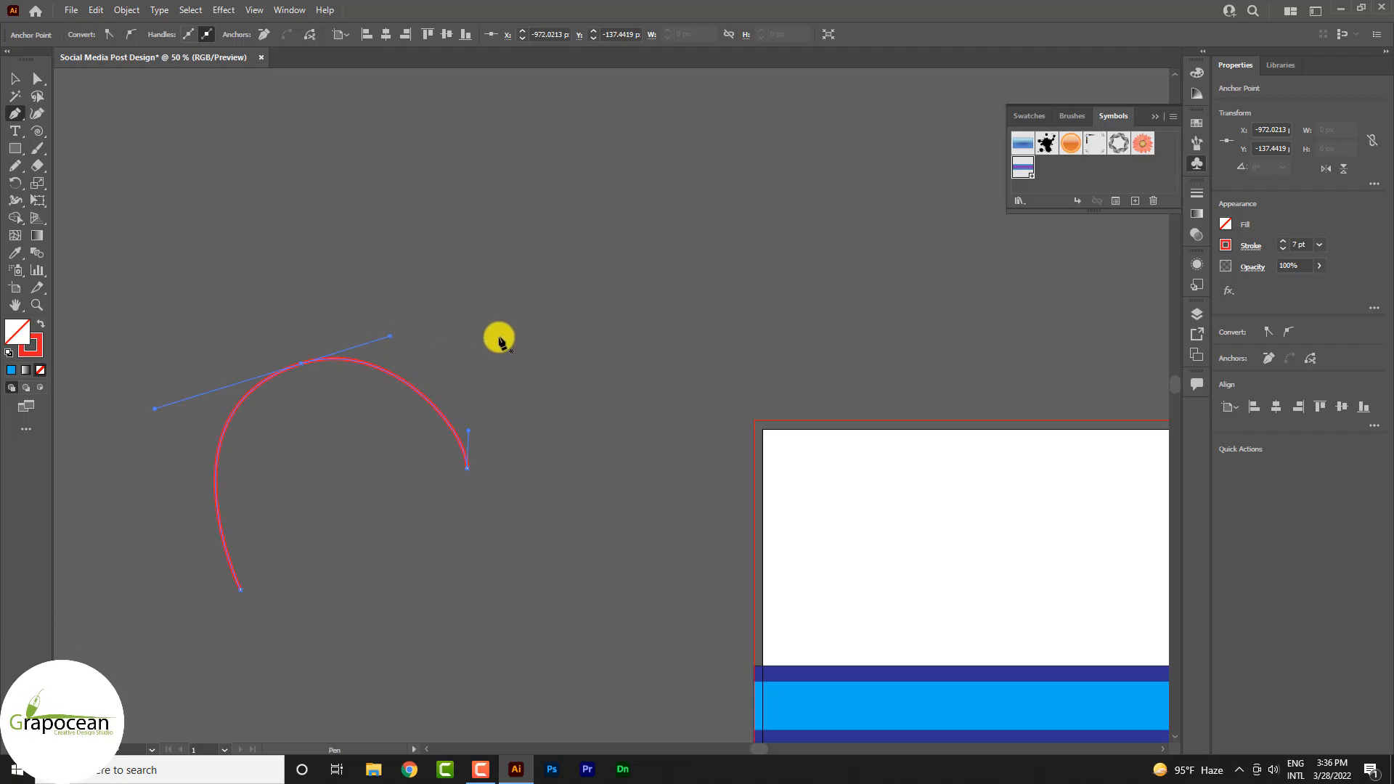
left_click(500, 339)
left_click_drag(340, 417, 489, 485)
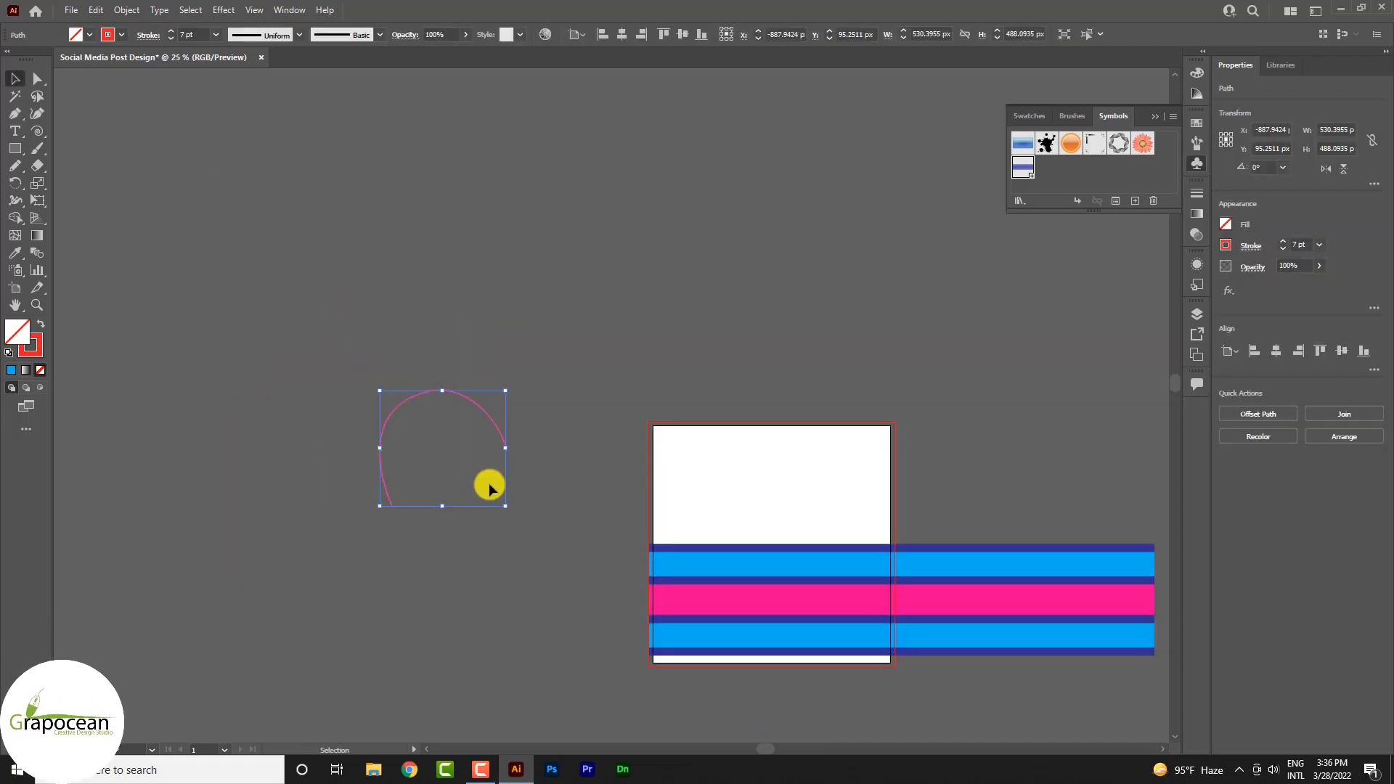
left_click(501, 326)
Apply the classic 3D Extrude & Bevel effect to the arch with an extrude depth of 550 pt
left_click(451, 397)
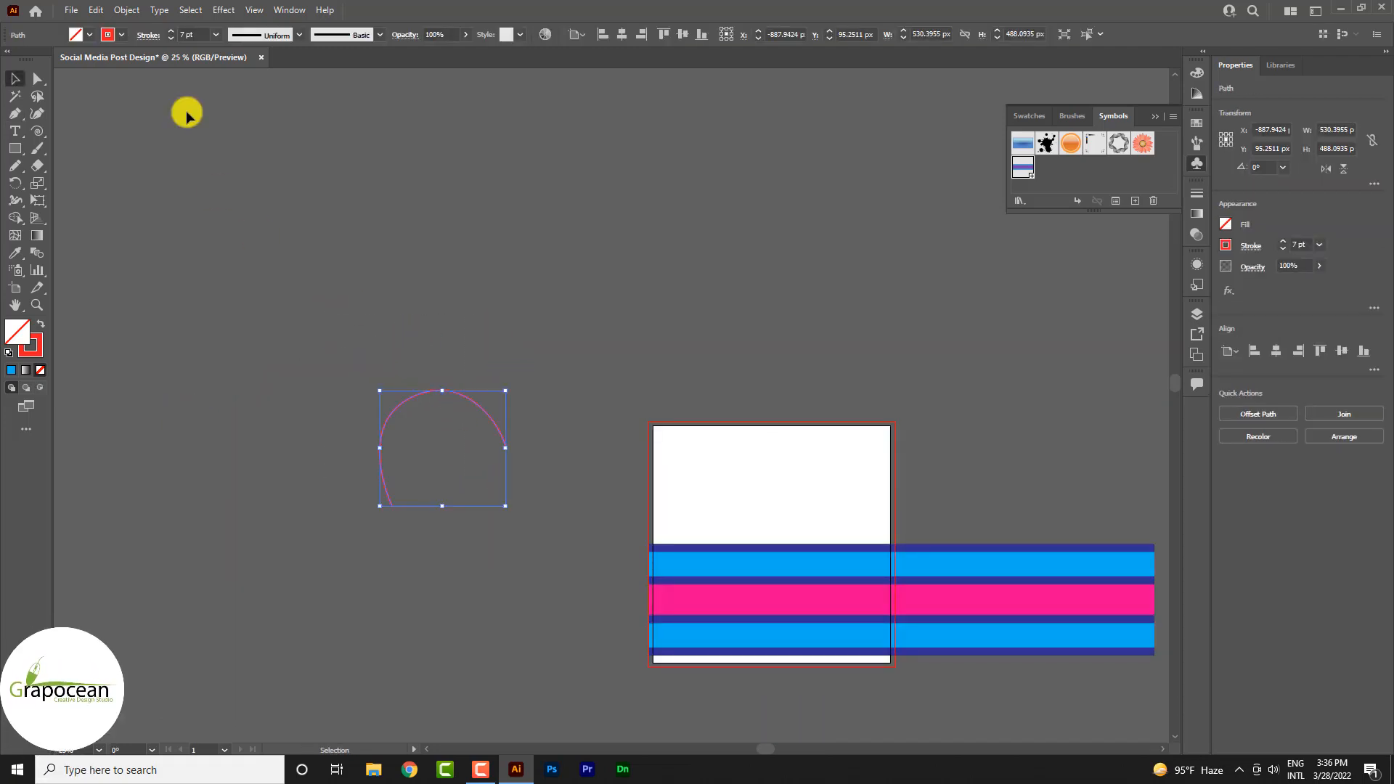
left_click(223, 9)
mouse_move(319, 92)
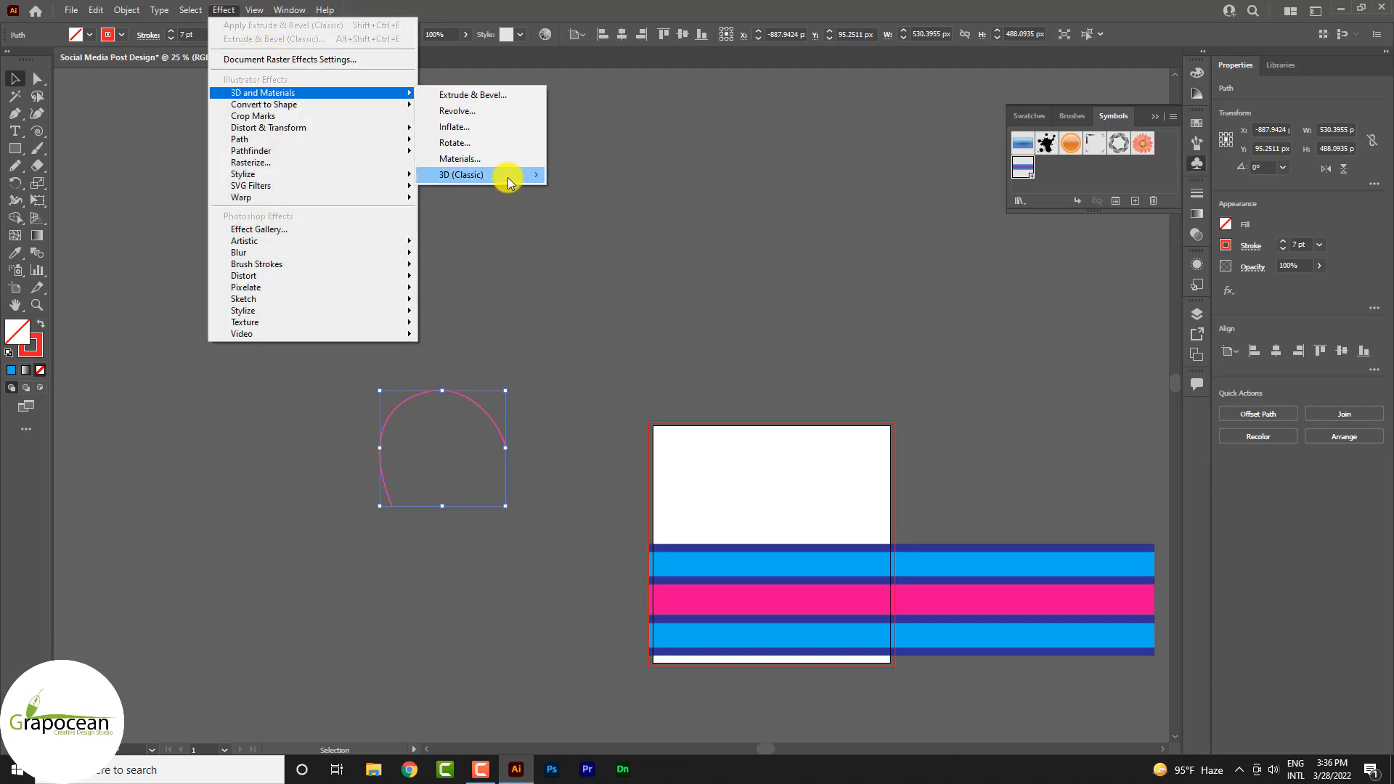
mouse_move(508, 179)
left_click(585, 173)
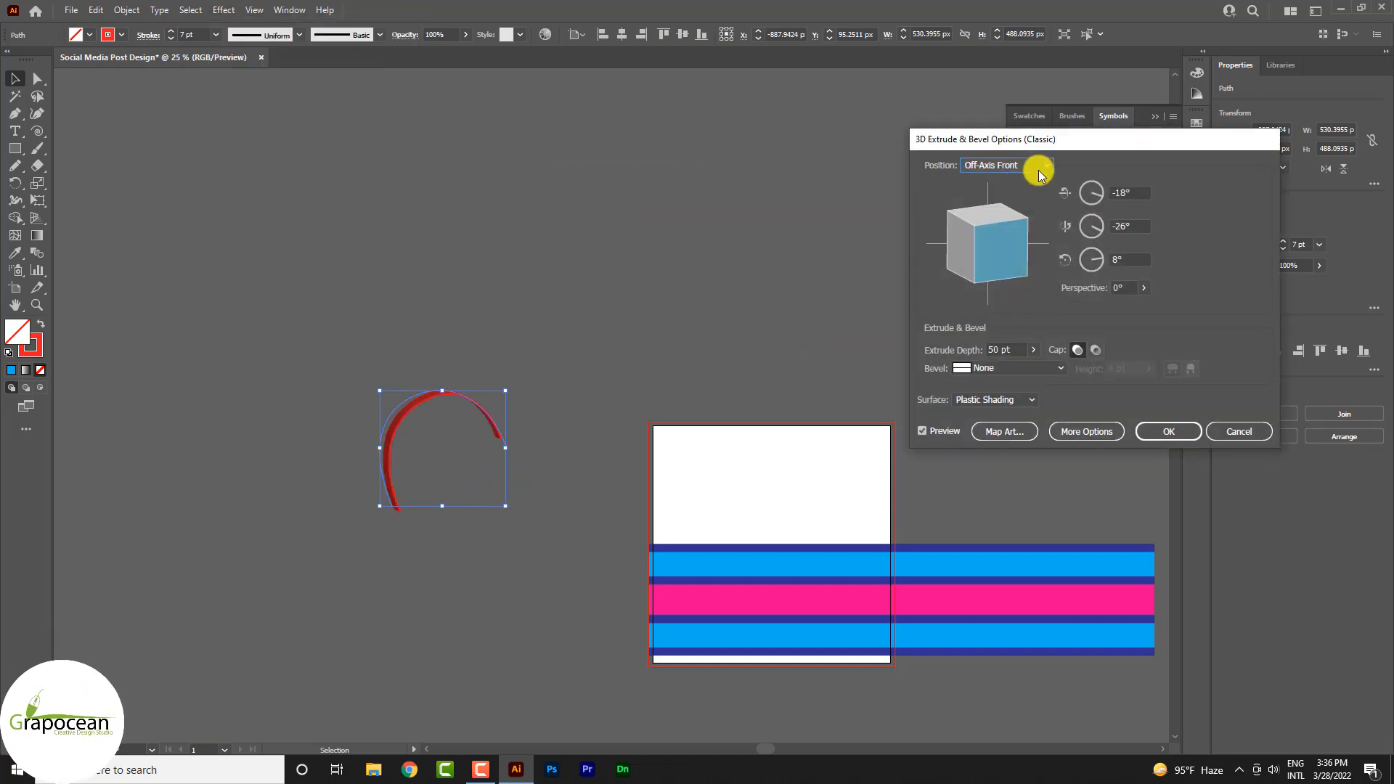
left_click(1031, 352)
left_click_drag(977, 364, 994, 371)
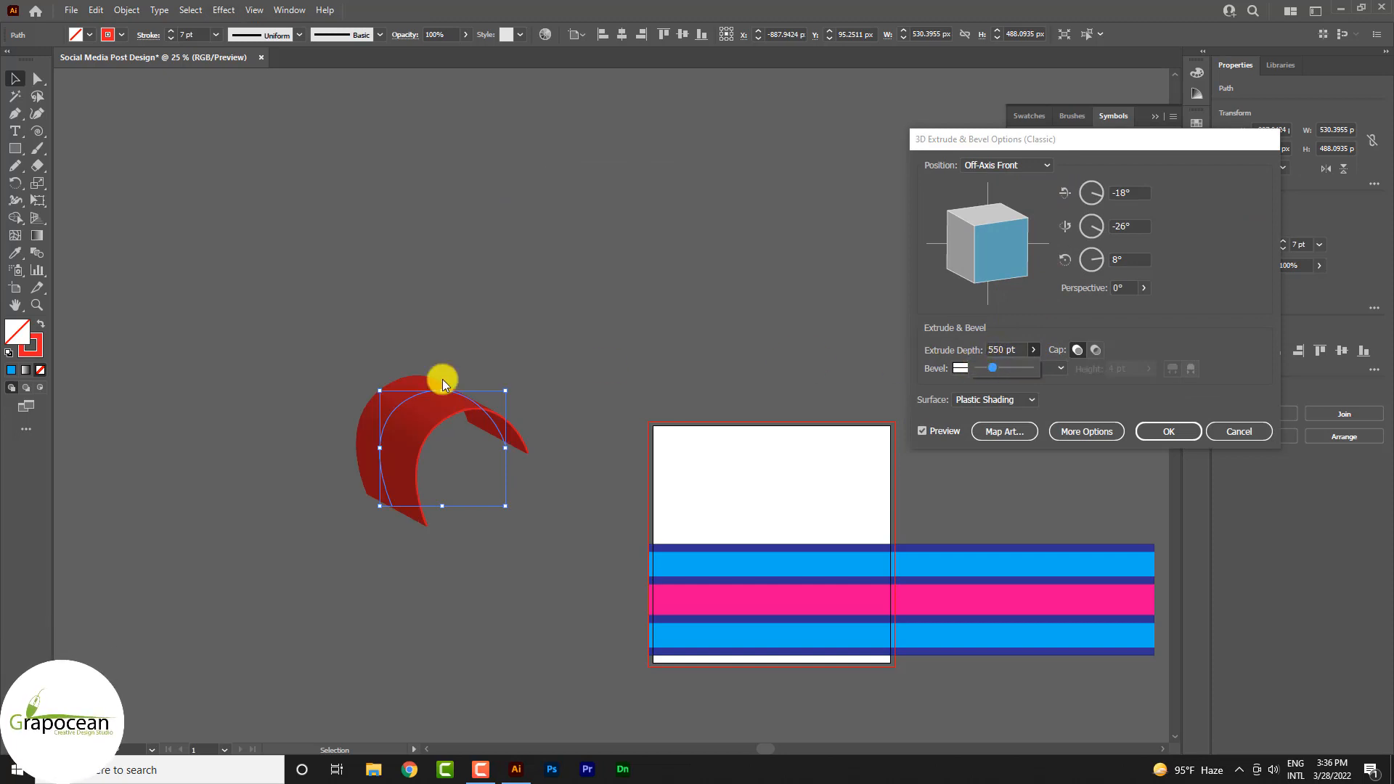
left_click(504, 445)
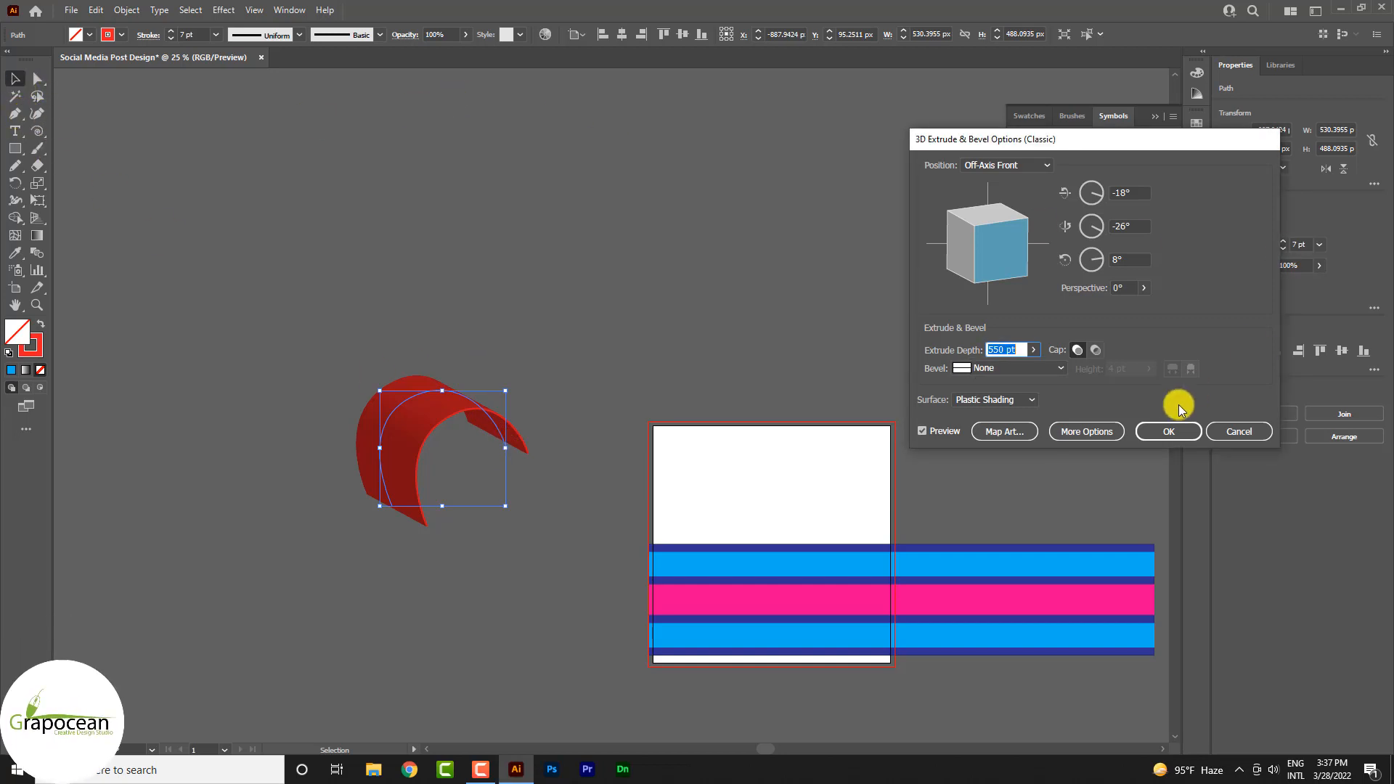
left_click(1168, 432)
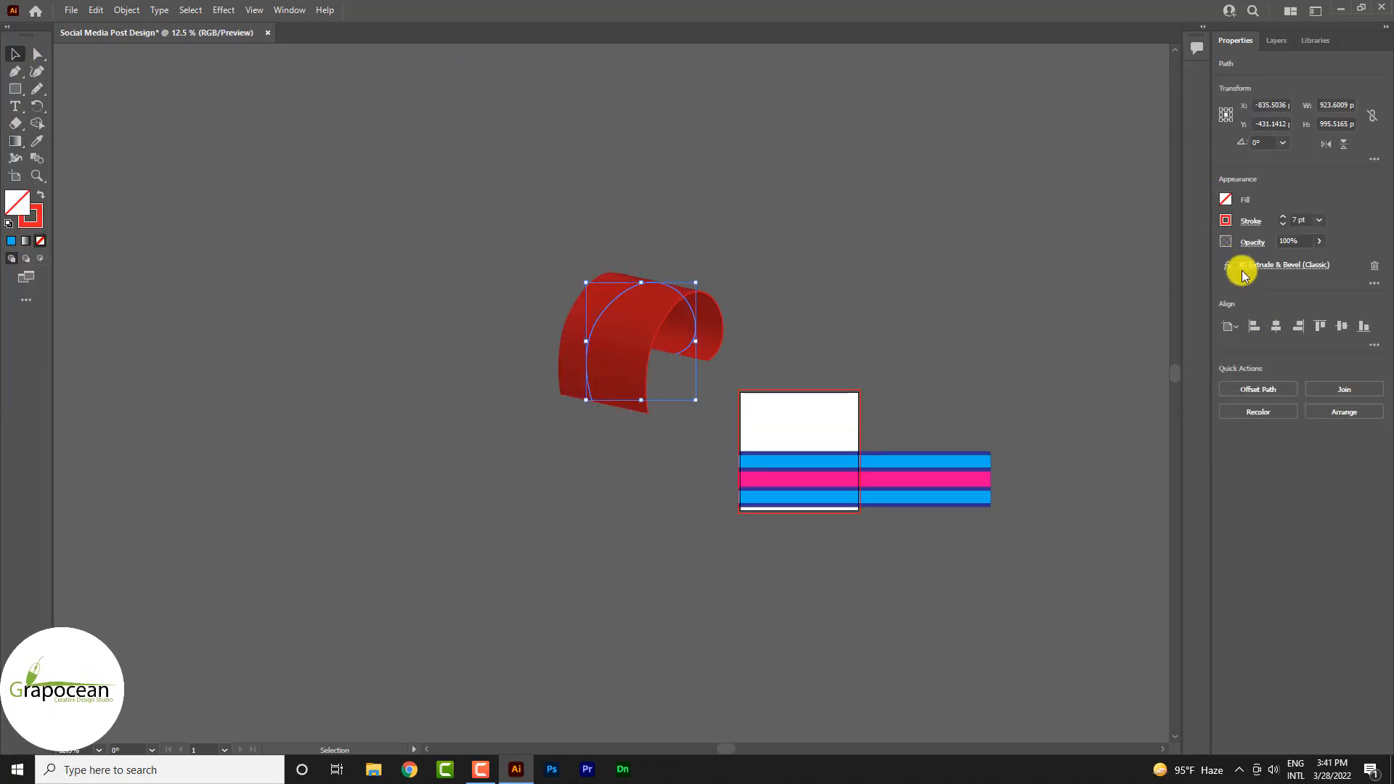
Set the arch's 3D extrusion to a custom rotation of -35°, -36° and 24°
left_click(1275, 266)
mouse_move(999, 237)
left_mouse_down()
mouse_move(977, 233)
mouse_move(992, 245)
mouse_move(977, 277)
mouse_move(995, 268)
mouse_move(988, 254)
left_mouse_up()
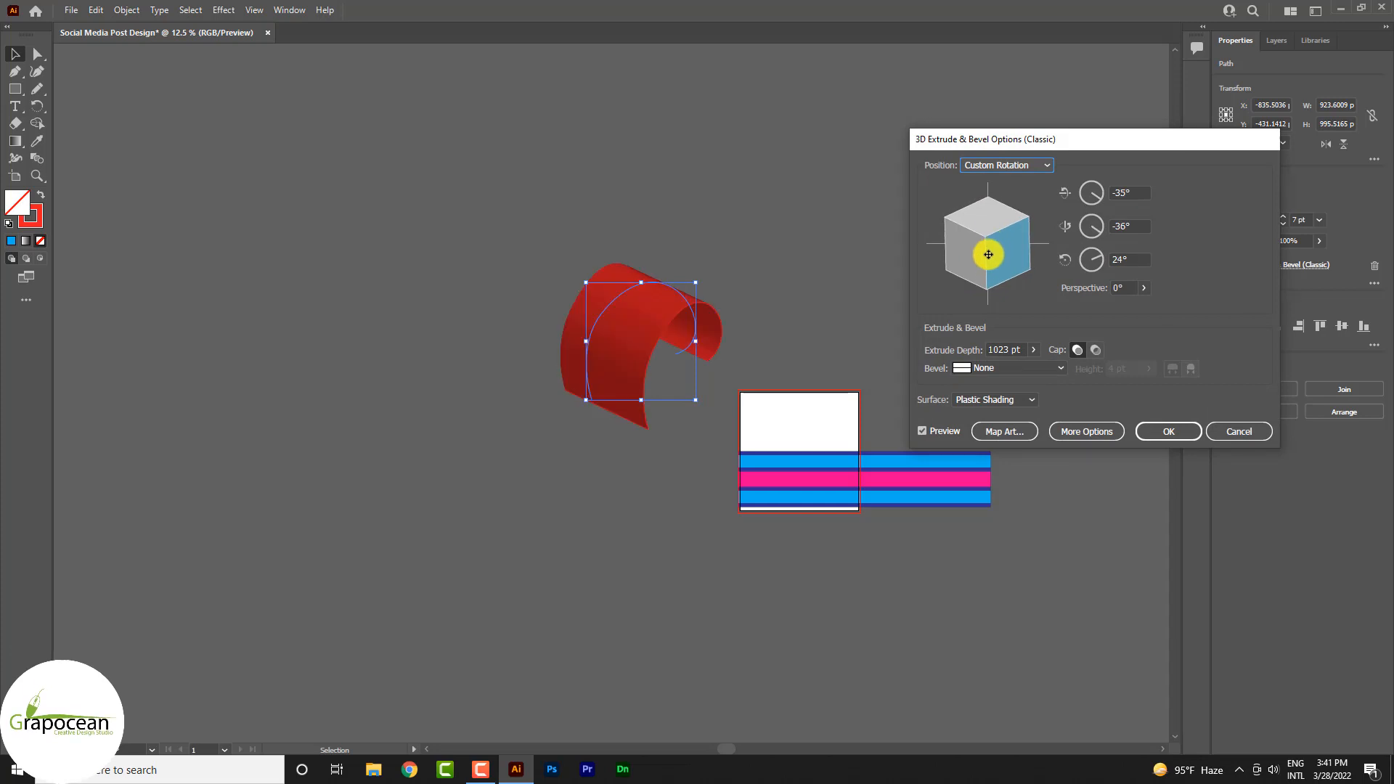
left_click(1148, 433)
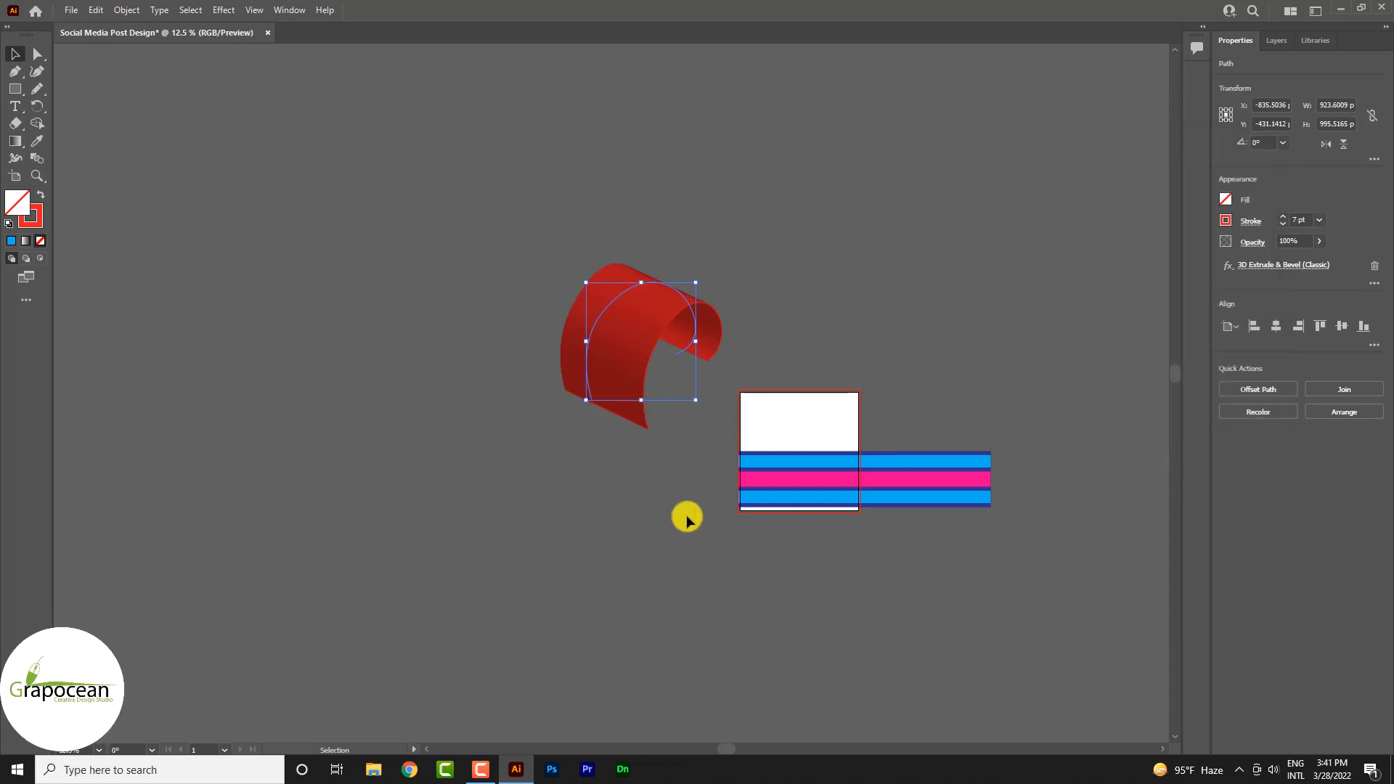
Map New Symbol onto surface 3 of the extruded arch with invisible geometry on, scaled to fit the surface
scroll(644, 358, "up", 3)
scroll(675, 355, "down", 1)
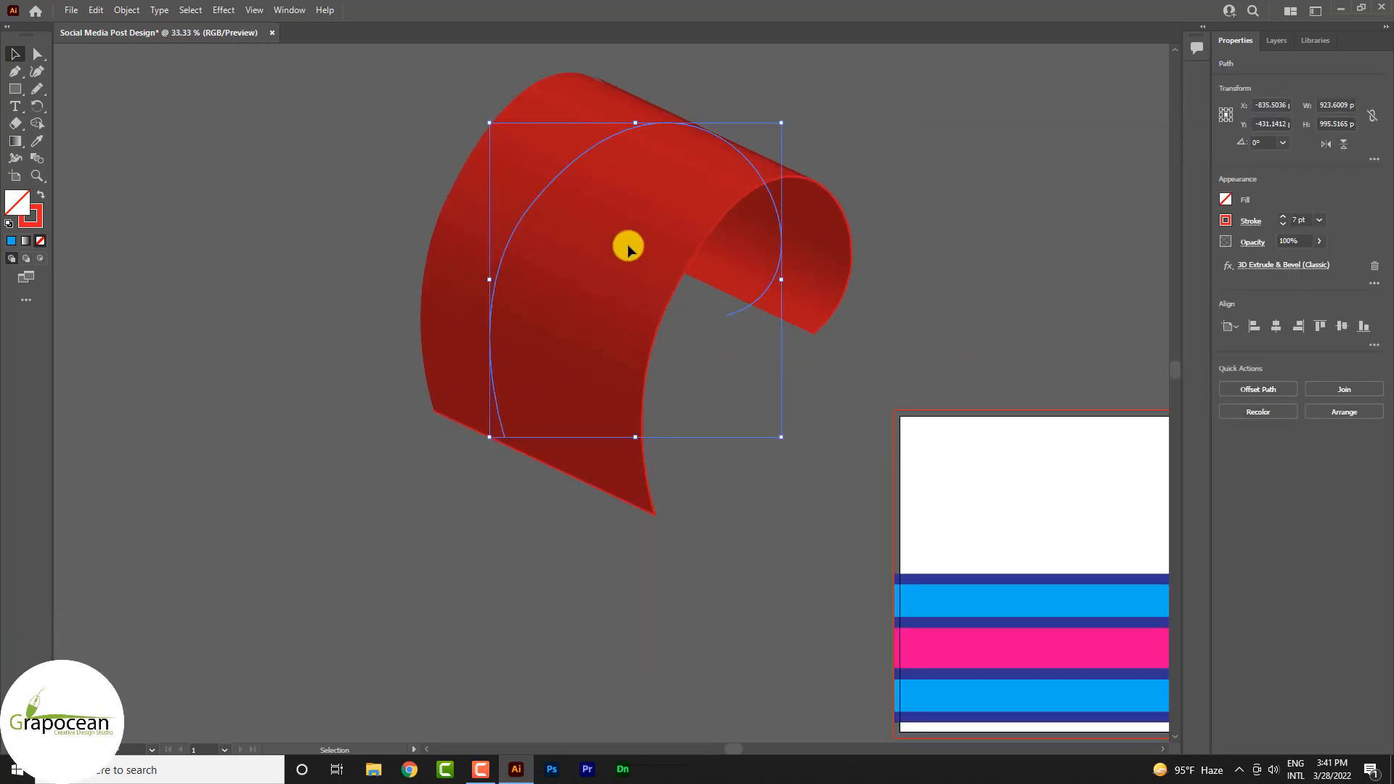
left_click(1326, 266)
left_click(1011, 432)
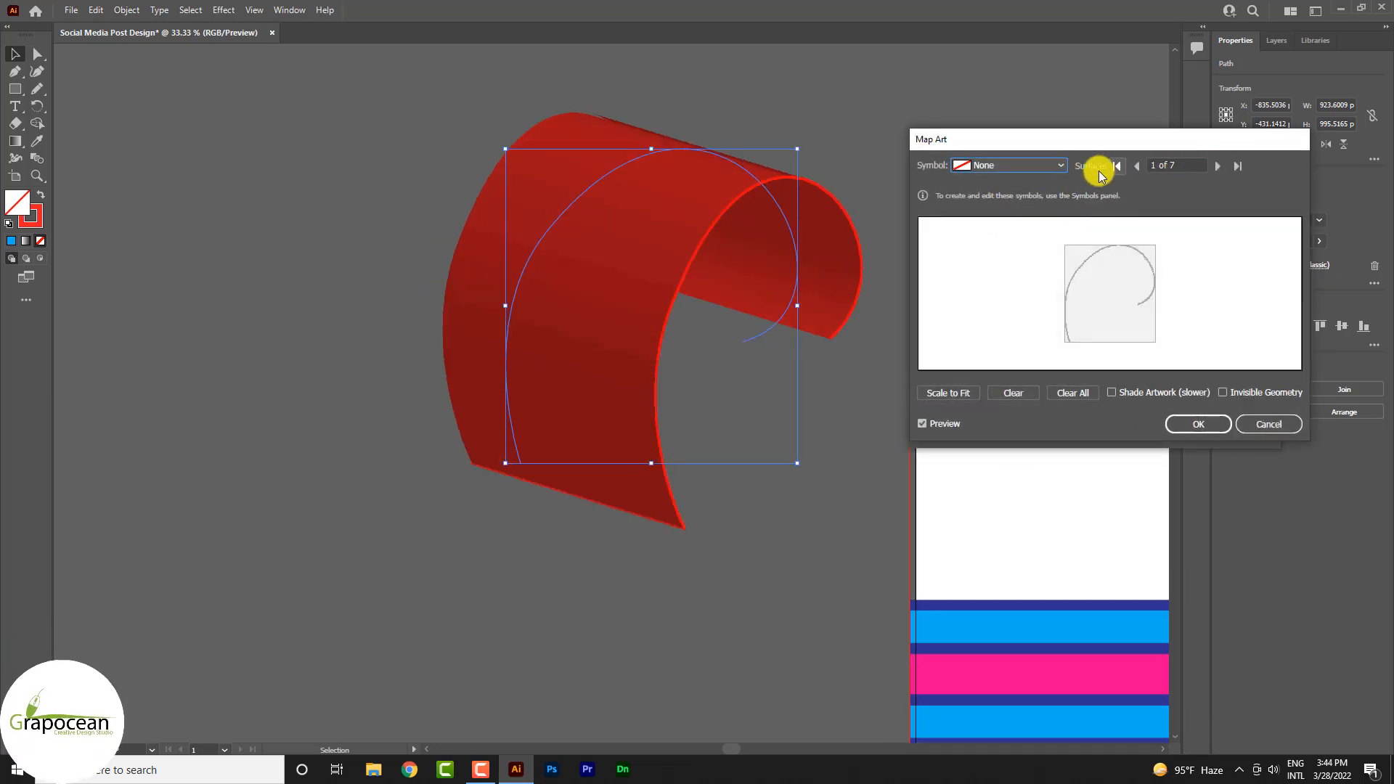
left_click(1242, 394)
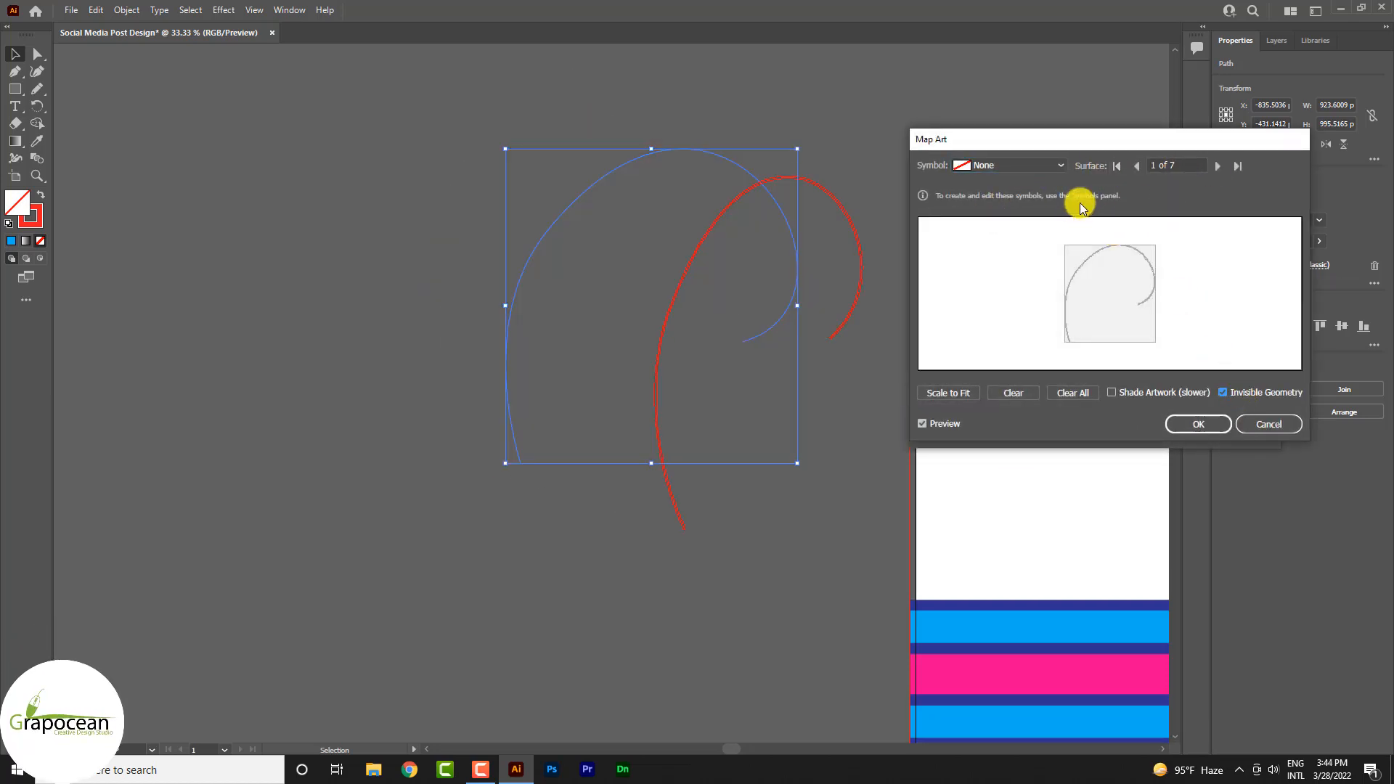
left_click(1217, 167)
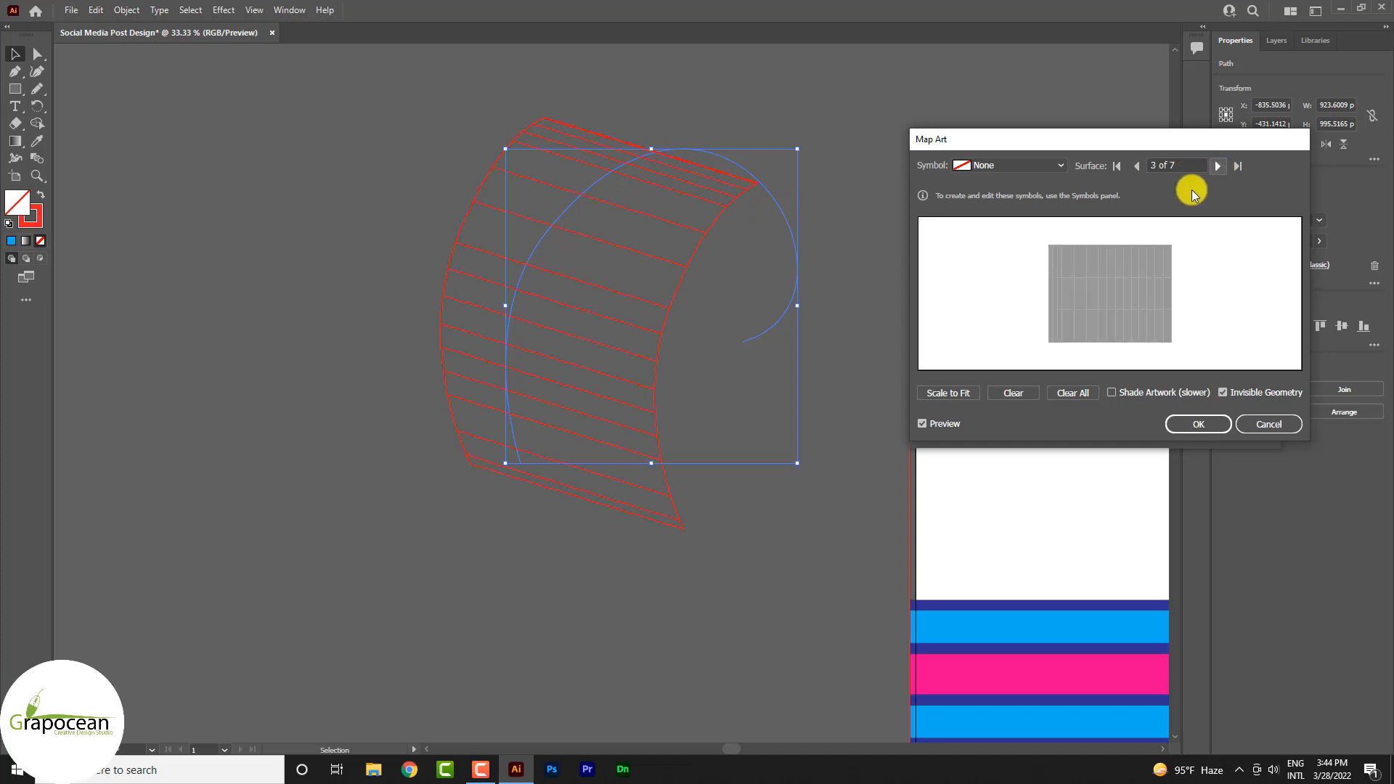
left_click(1052, 165)
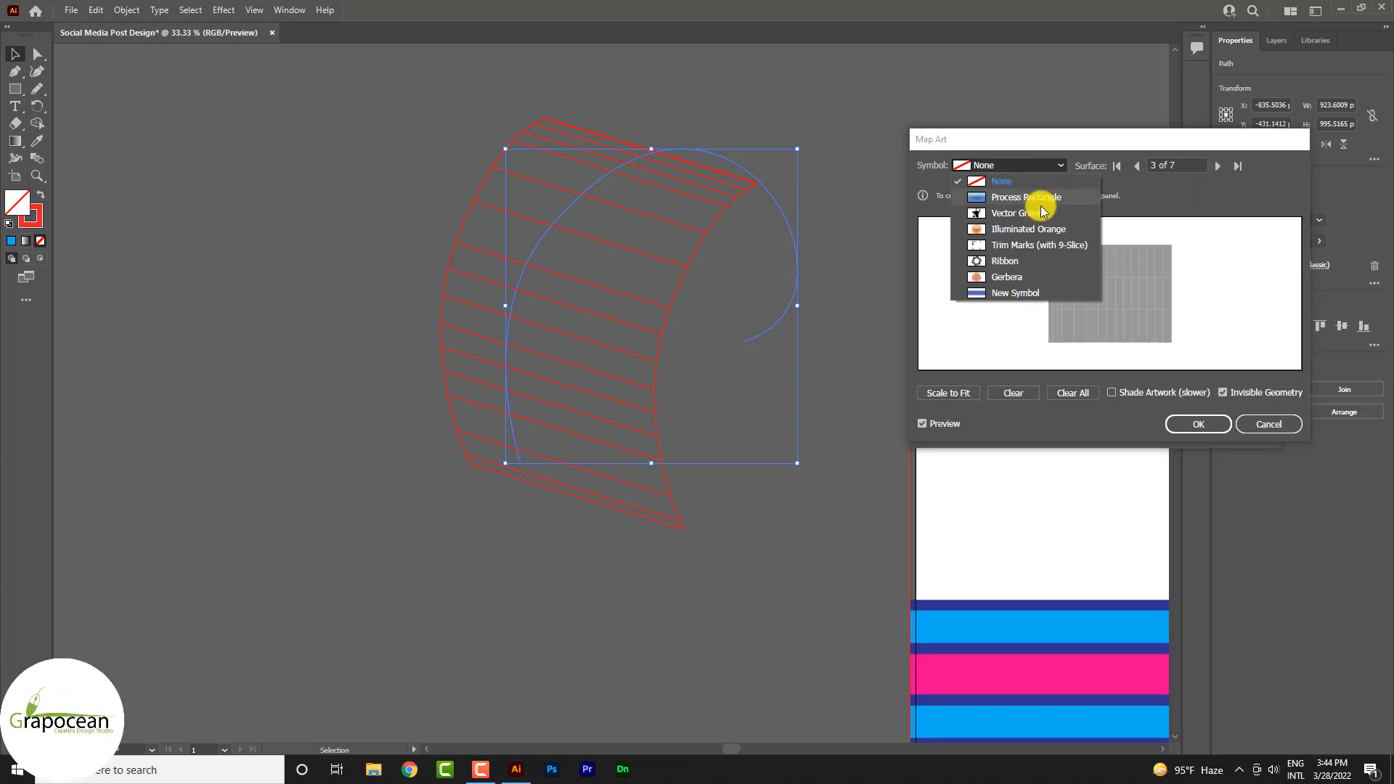
left_click(1019, 298)
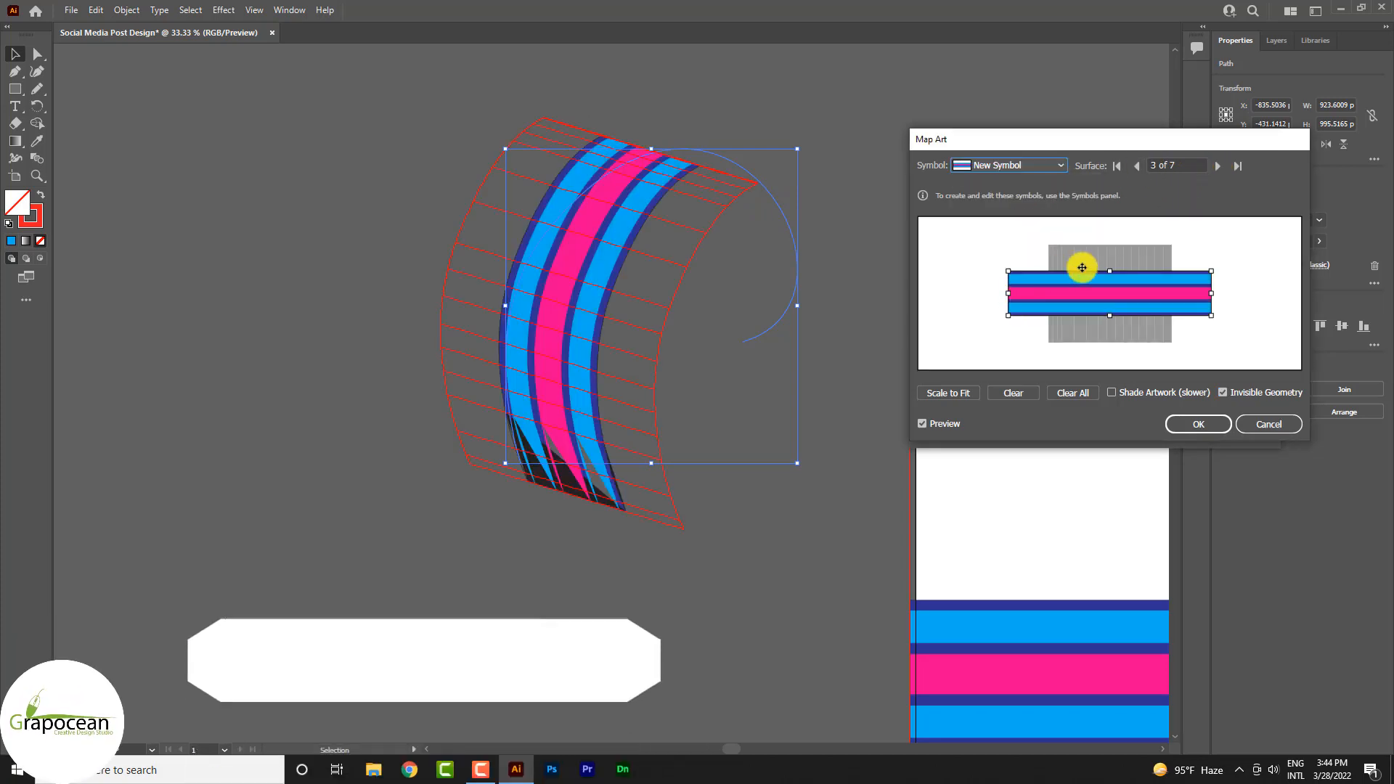
left_click(958, 393)
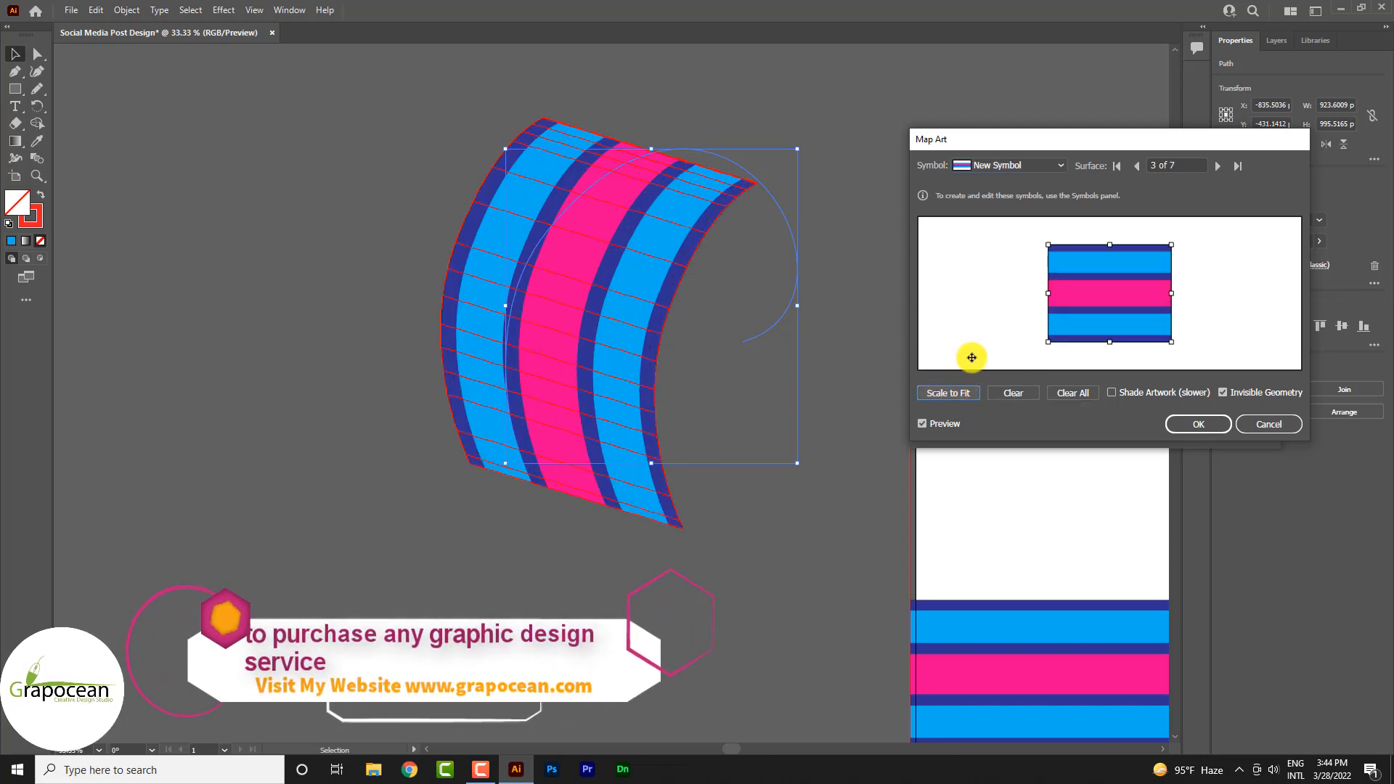
Map New Symbol onto surface 5 and resize it to full surface height over roughly the right half of the grid
left_click(1219, 166)
left_click(1220, 167)
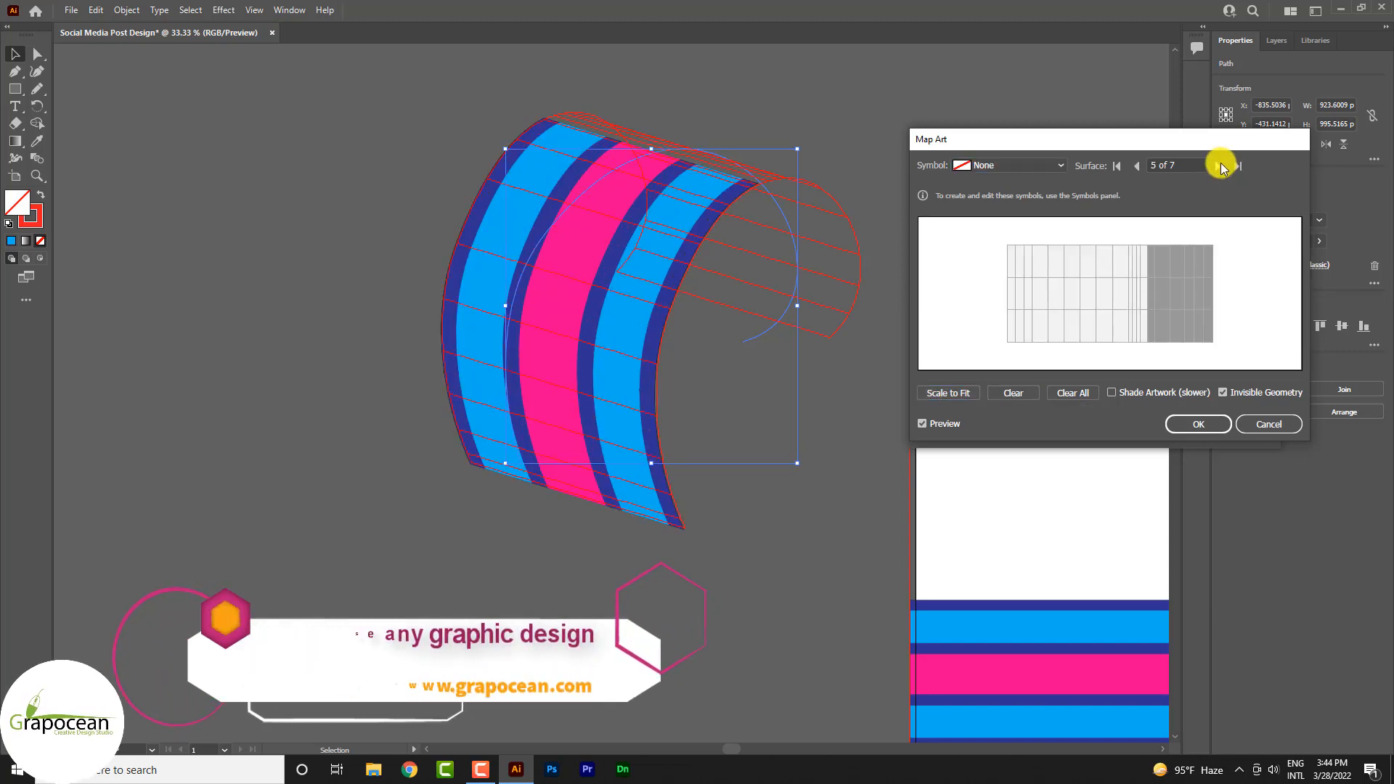
left_click(1058, 164)
left_click(1014, 289)
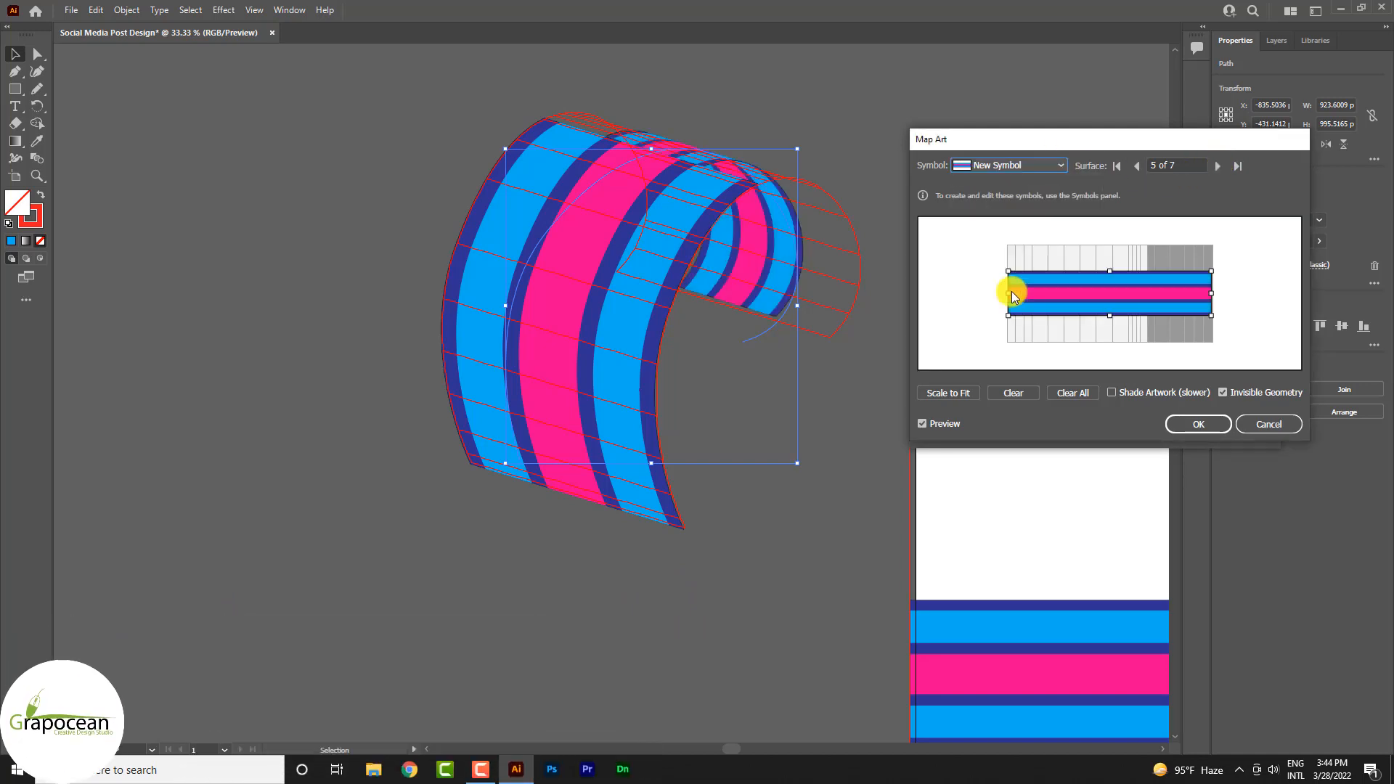
left_click_drag(1014, 294, 1166, 243)
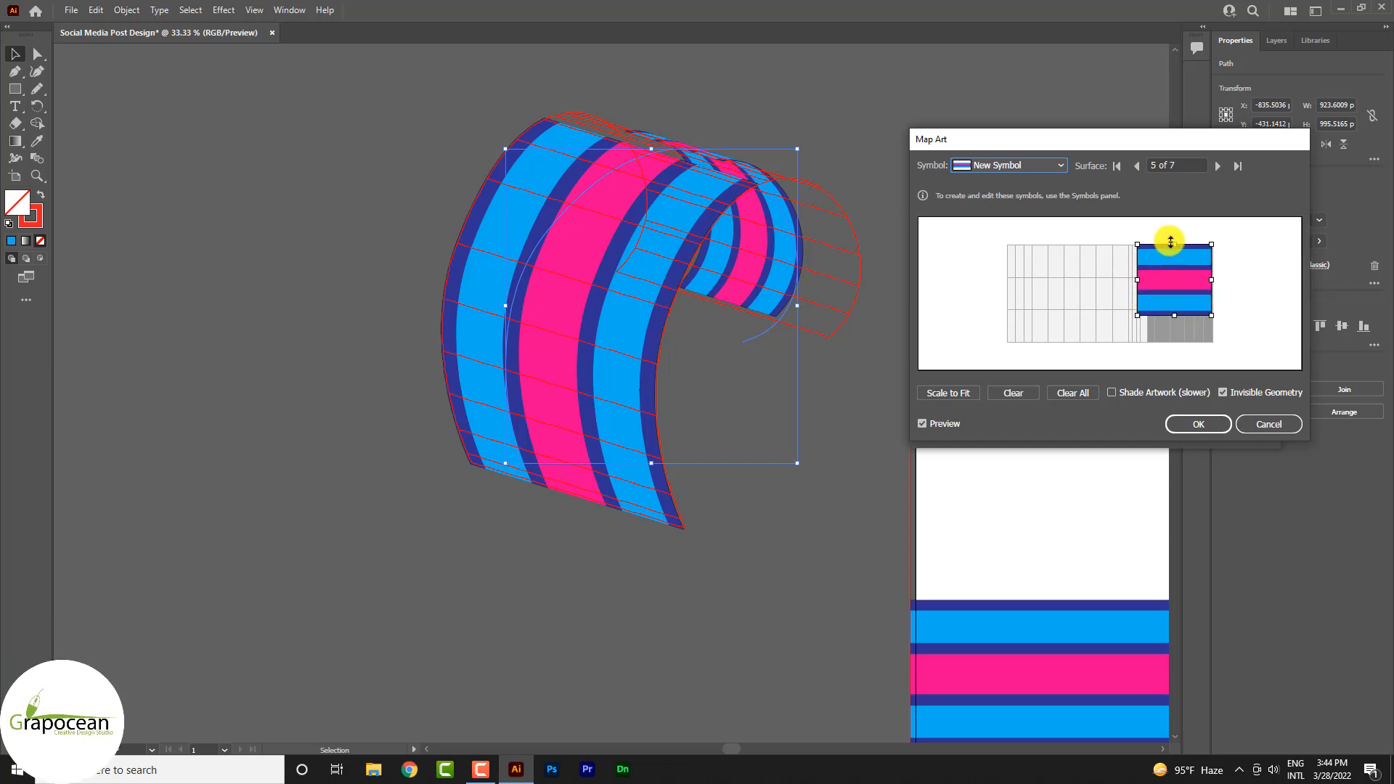
mouse_move(1174, 315)
left_mouse_down()
mouse_move(1160, 320)
mouse_move(1174, 342)
left_mouse_up()
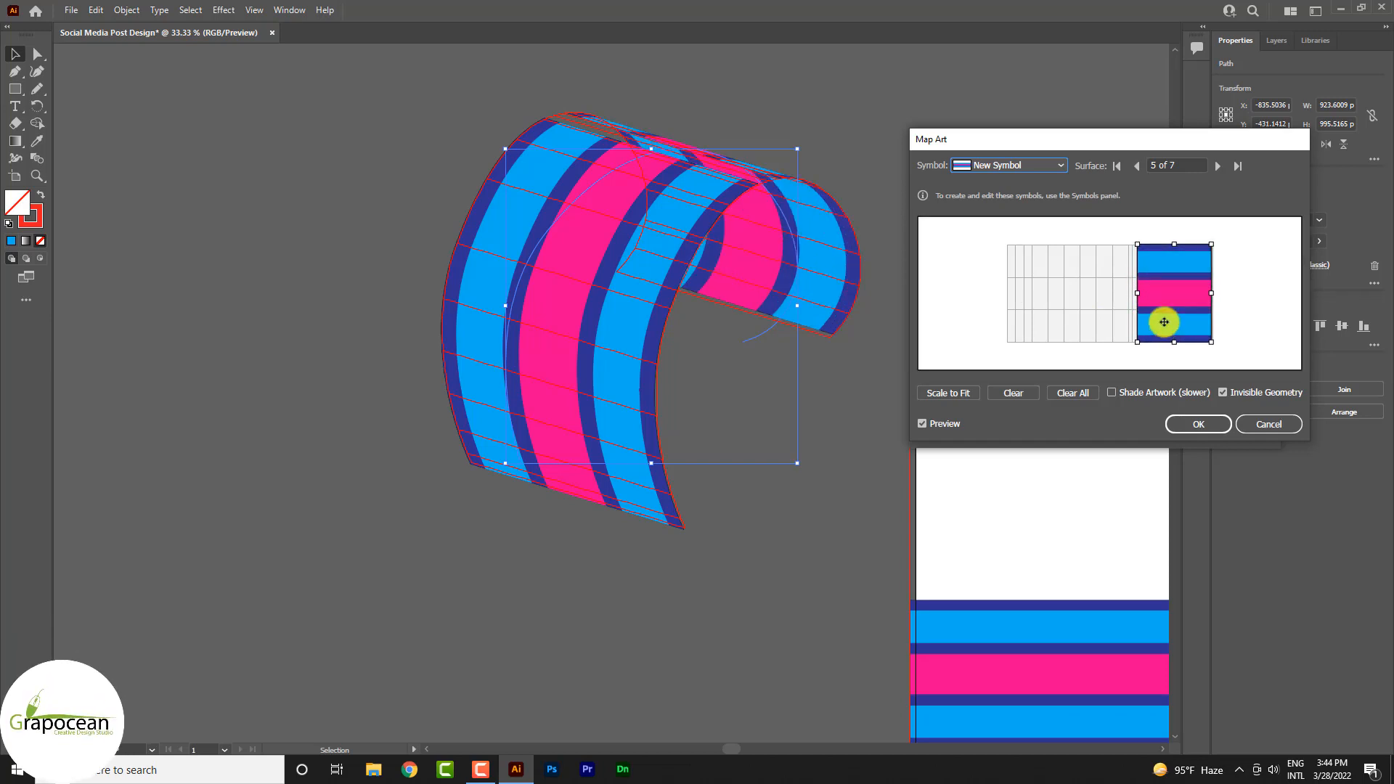
left_click_drag(1129, 294, 1100, 295)
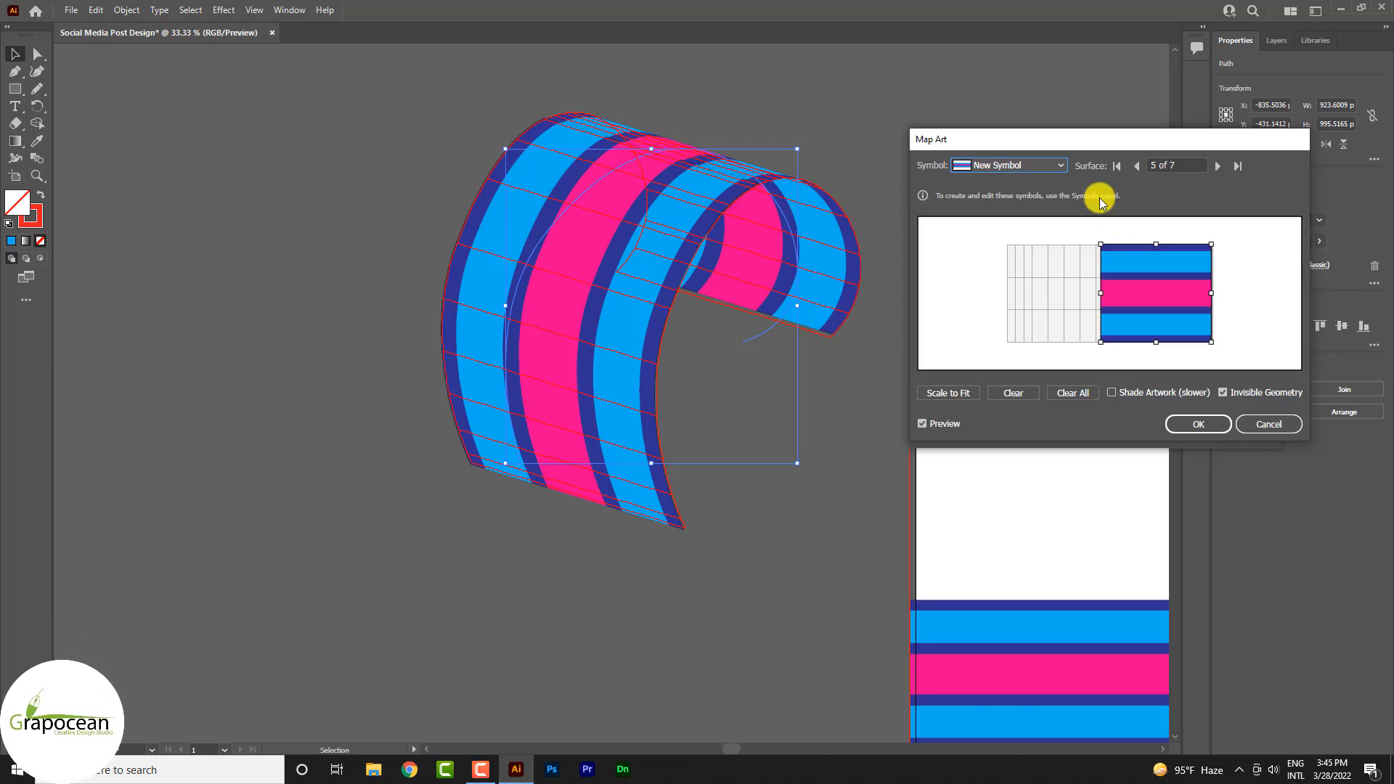
Narrow, shift and straighten the stripe artwork on surface 5, comparing the result from the adjacent surface
left_click(1217, 166)
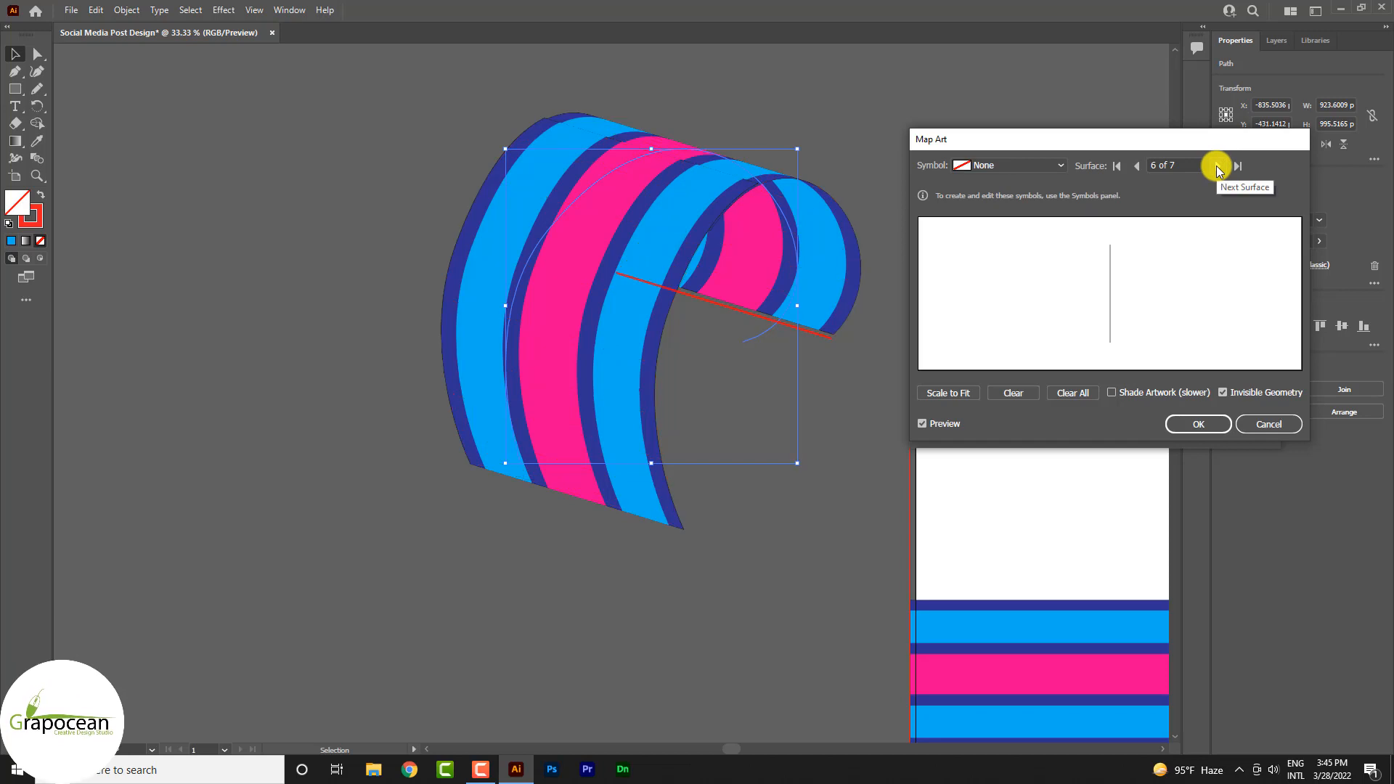
left_click(1135, 166)
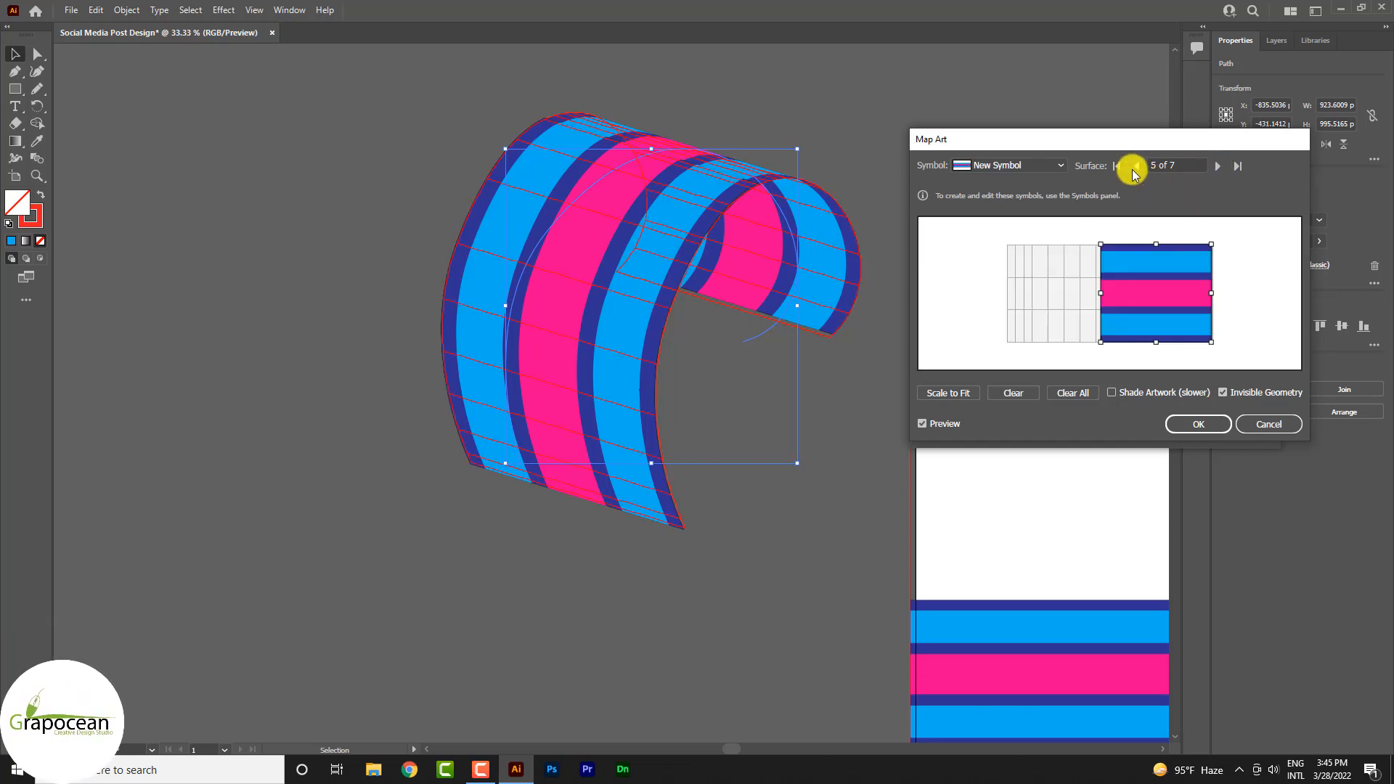
left_click_drag(1111, 297, 1139, 302)
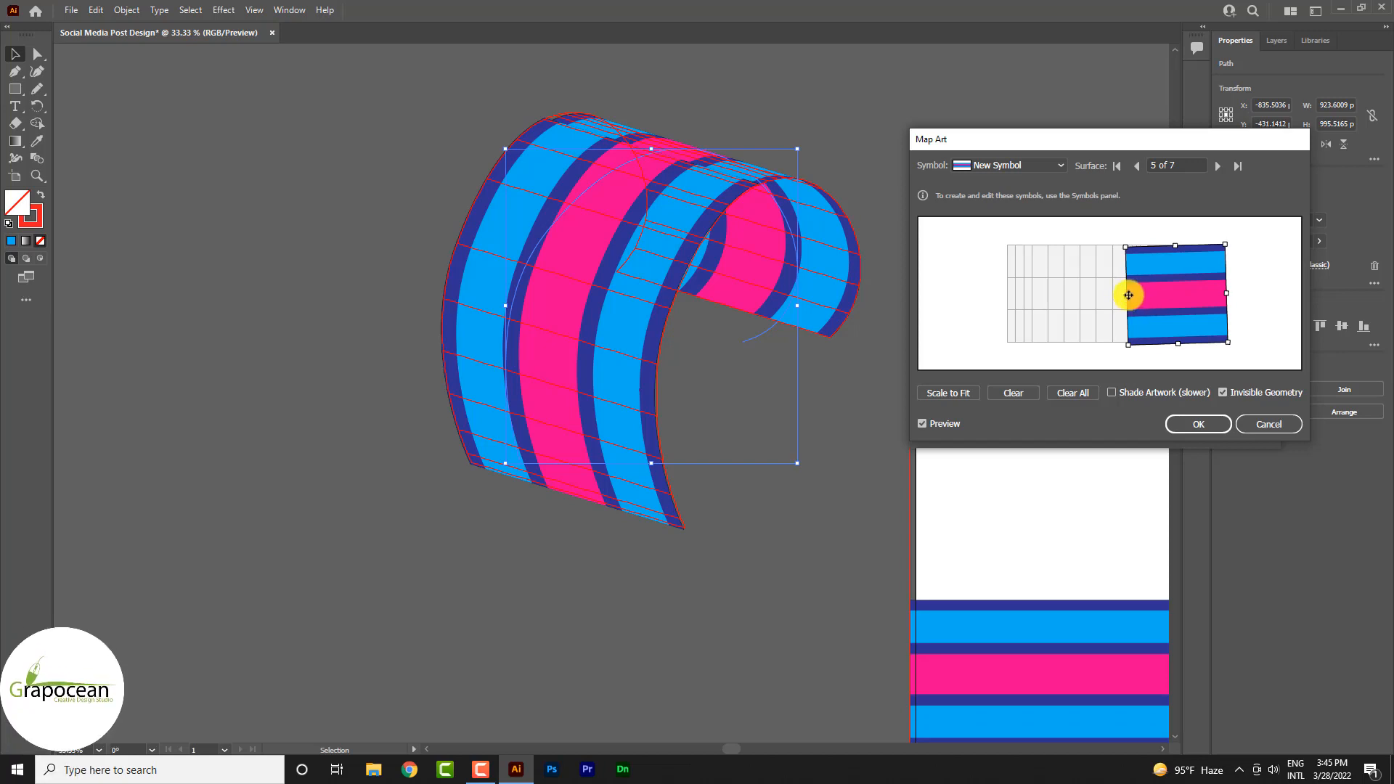
left_click_drag(1126, 295, 1129, 290)
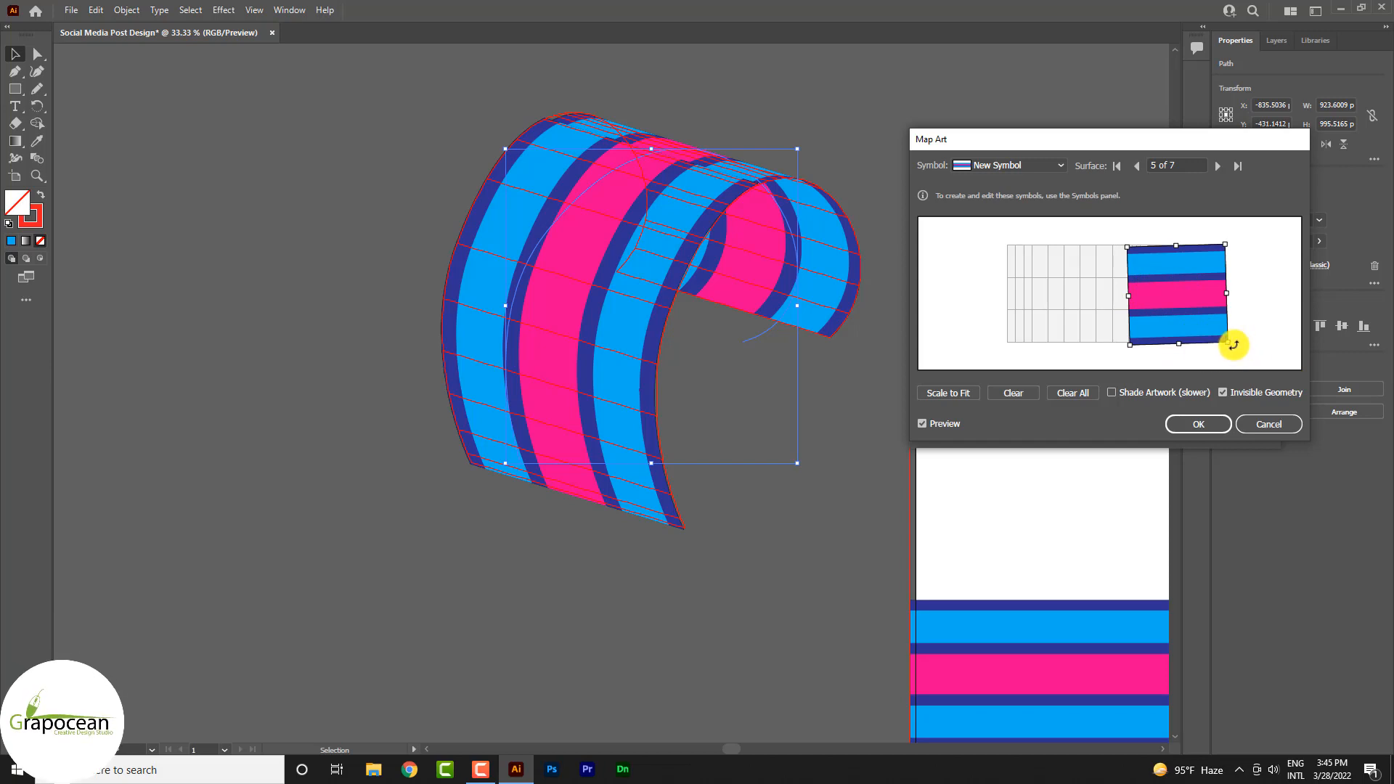
left_click_drag(1232, 345, 1232, 349)
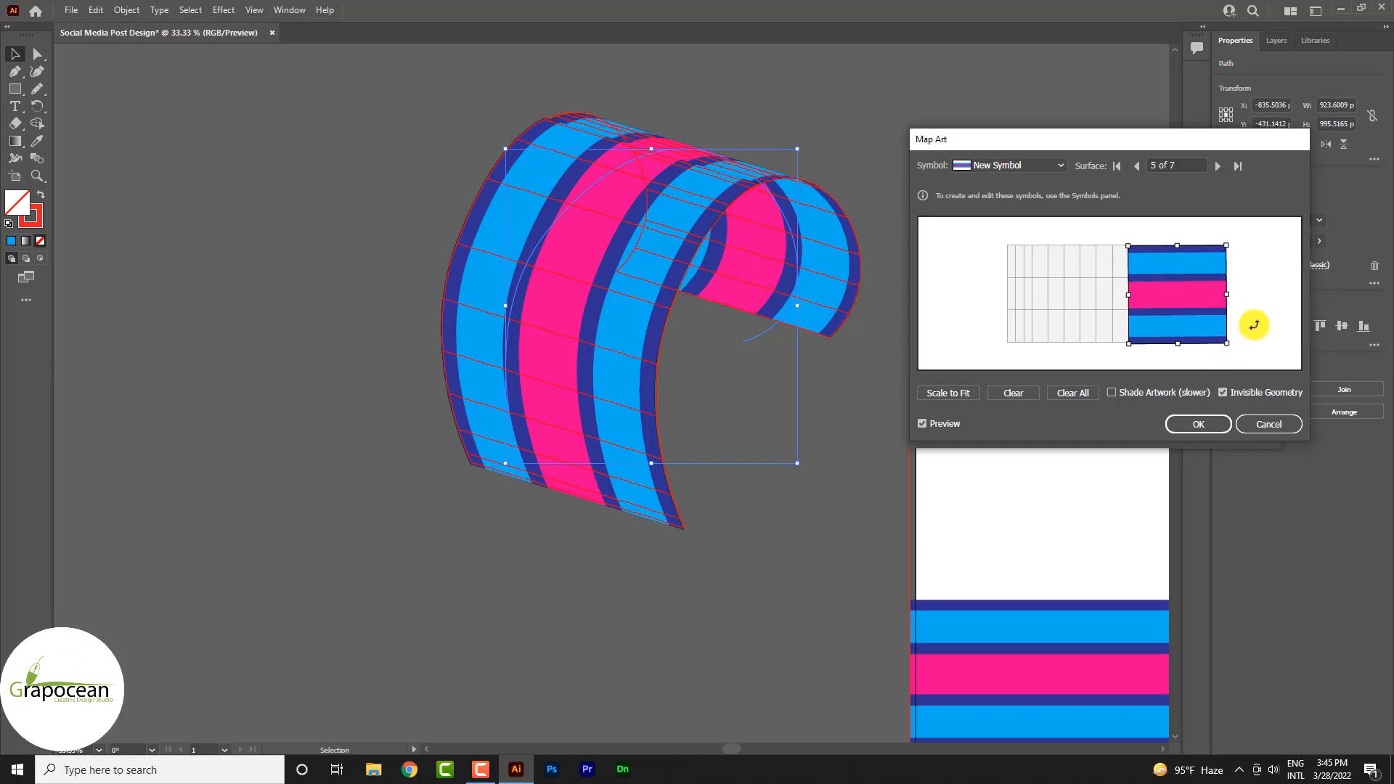
mouse_move(1129, 294)
left_mouse_down()
mouse_move(1182, 297)
mouse_move(1129, 294)
left_mouse_up()
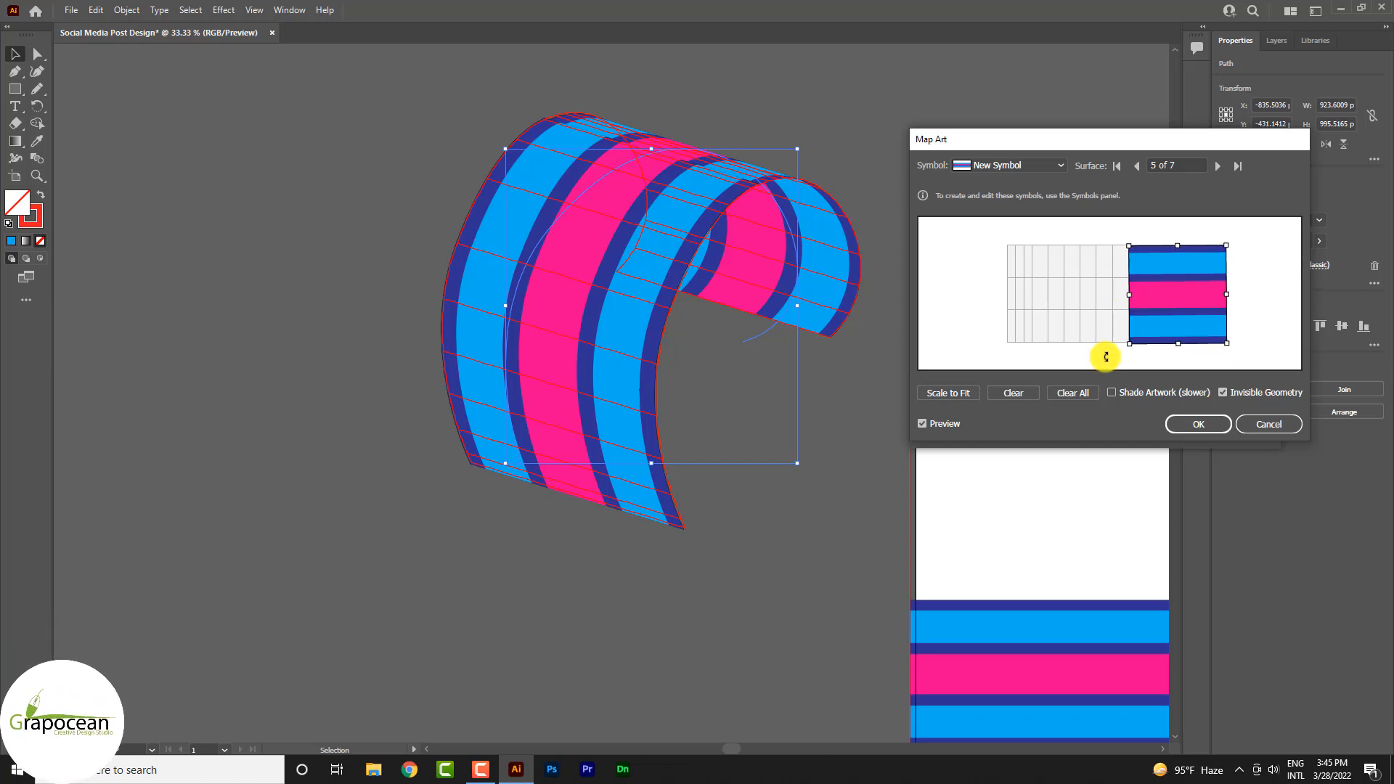
left_click(1218, 167)
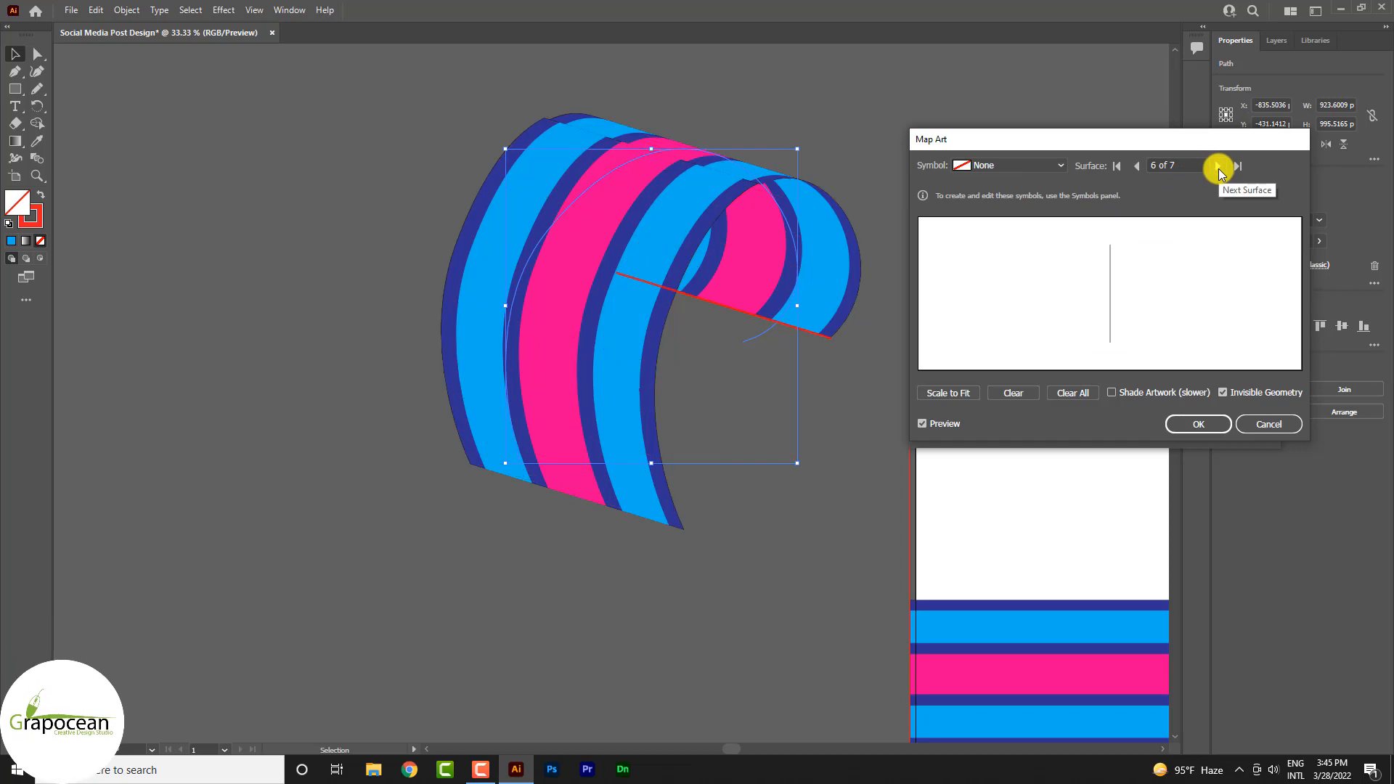
left_click(1137, 166)
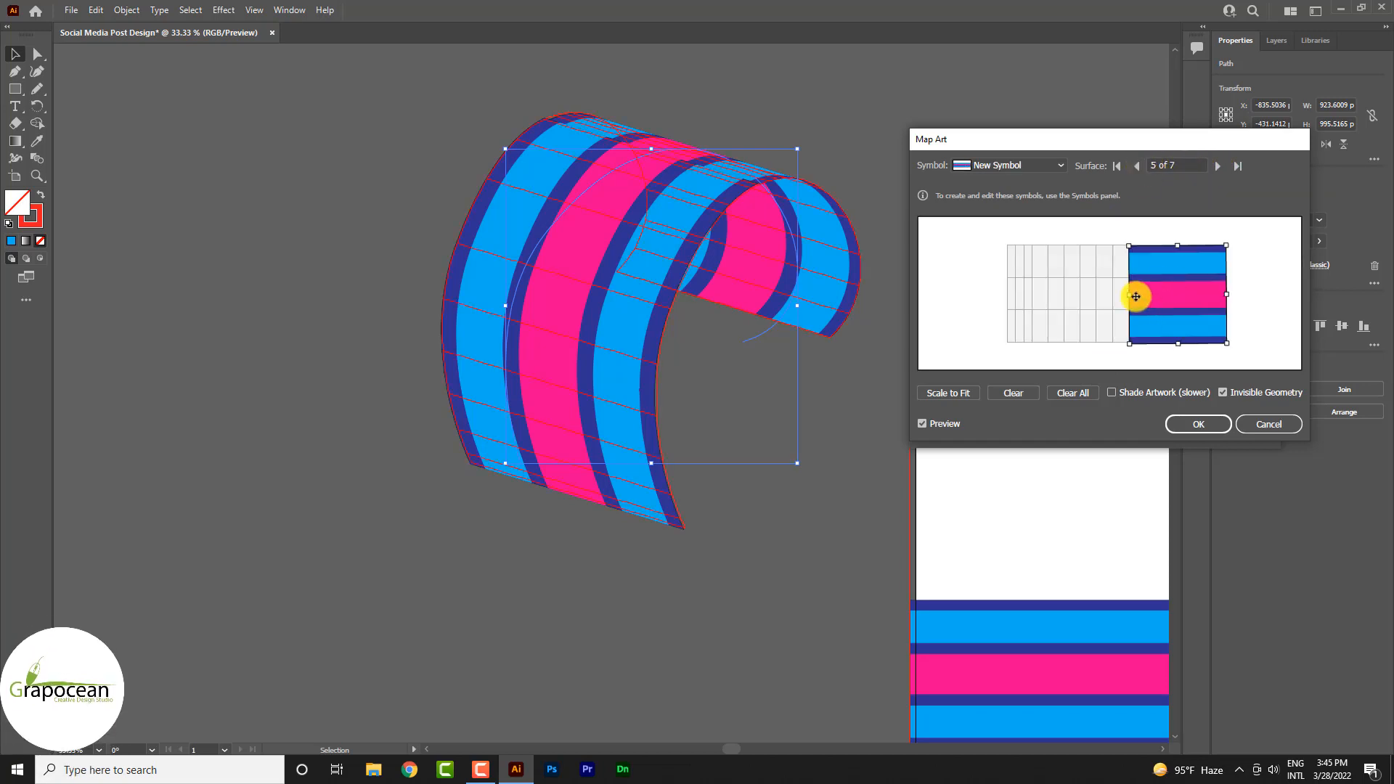
left_click_drag(1117, 294, 1128, 294)
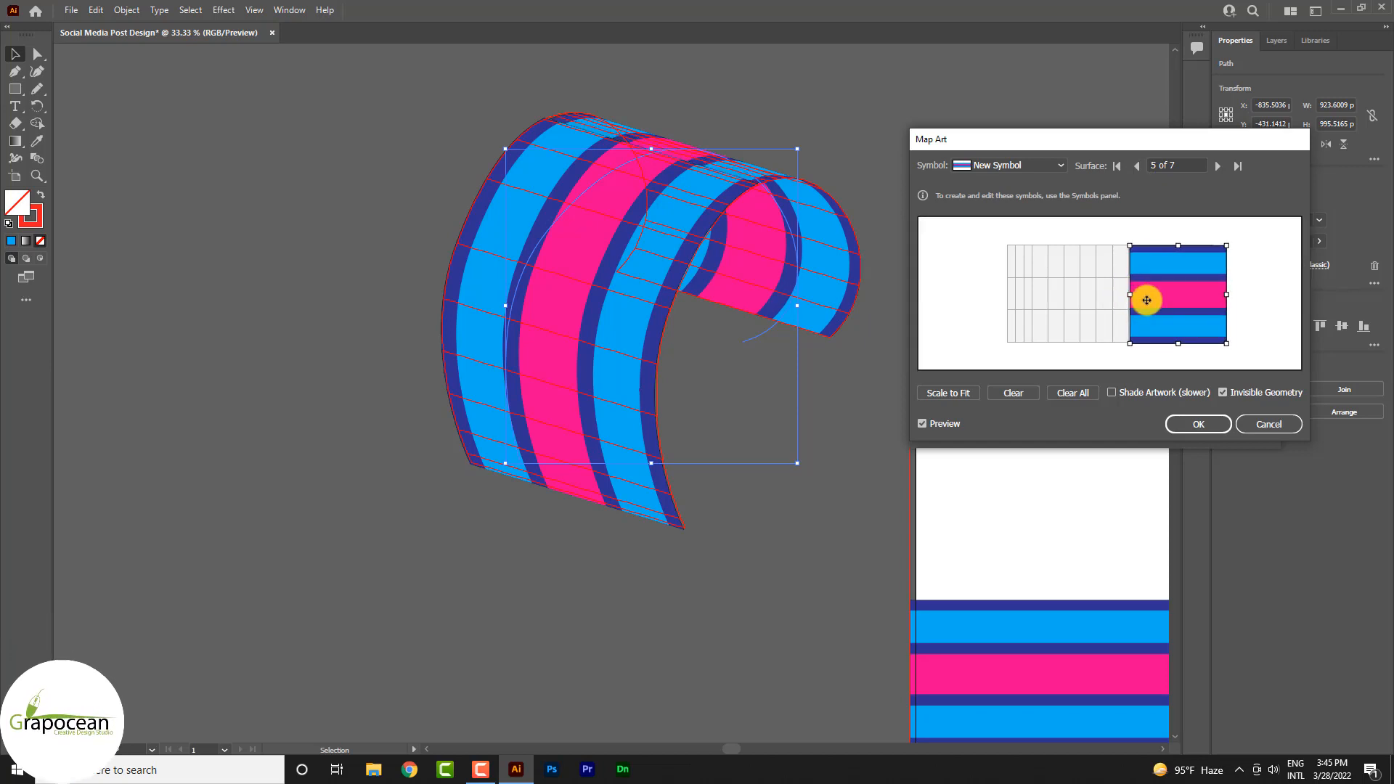
Map New Symbol onto surface 7, scale it to fit, and apply the mapped art and 3D effect to the ribbon
left_click(1215, 167)
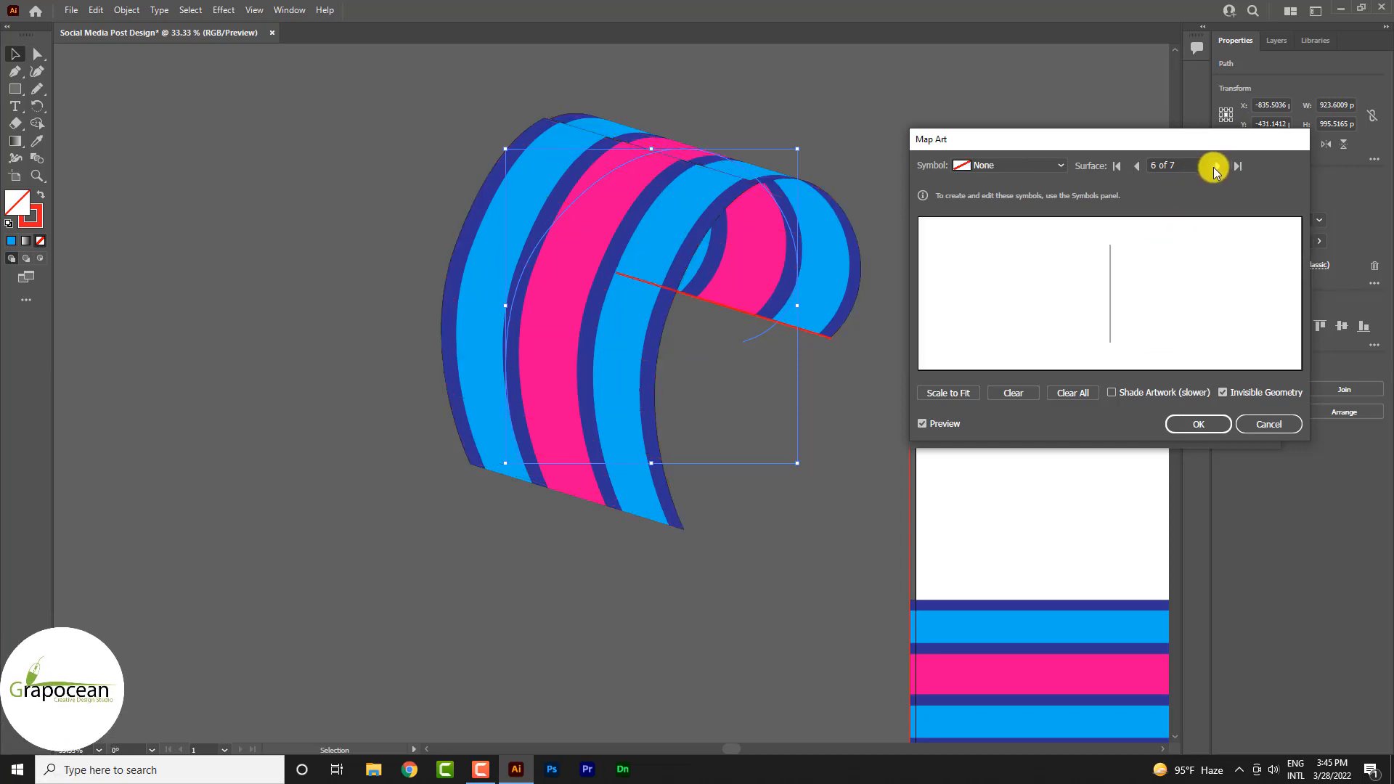
left_click(1214, 168)
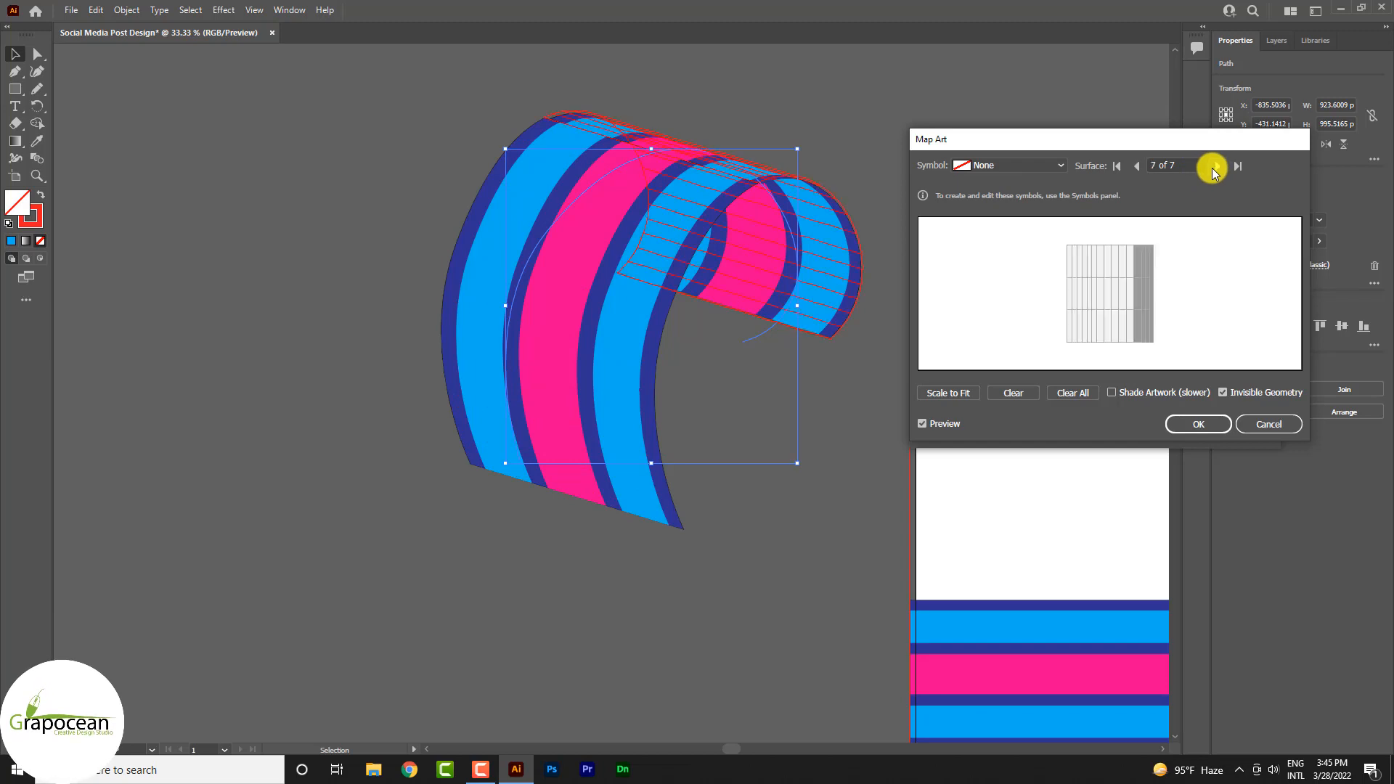
left_click(1056, 170)
left_click(1017, 290)
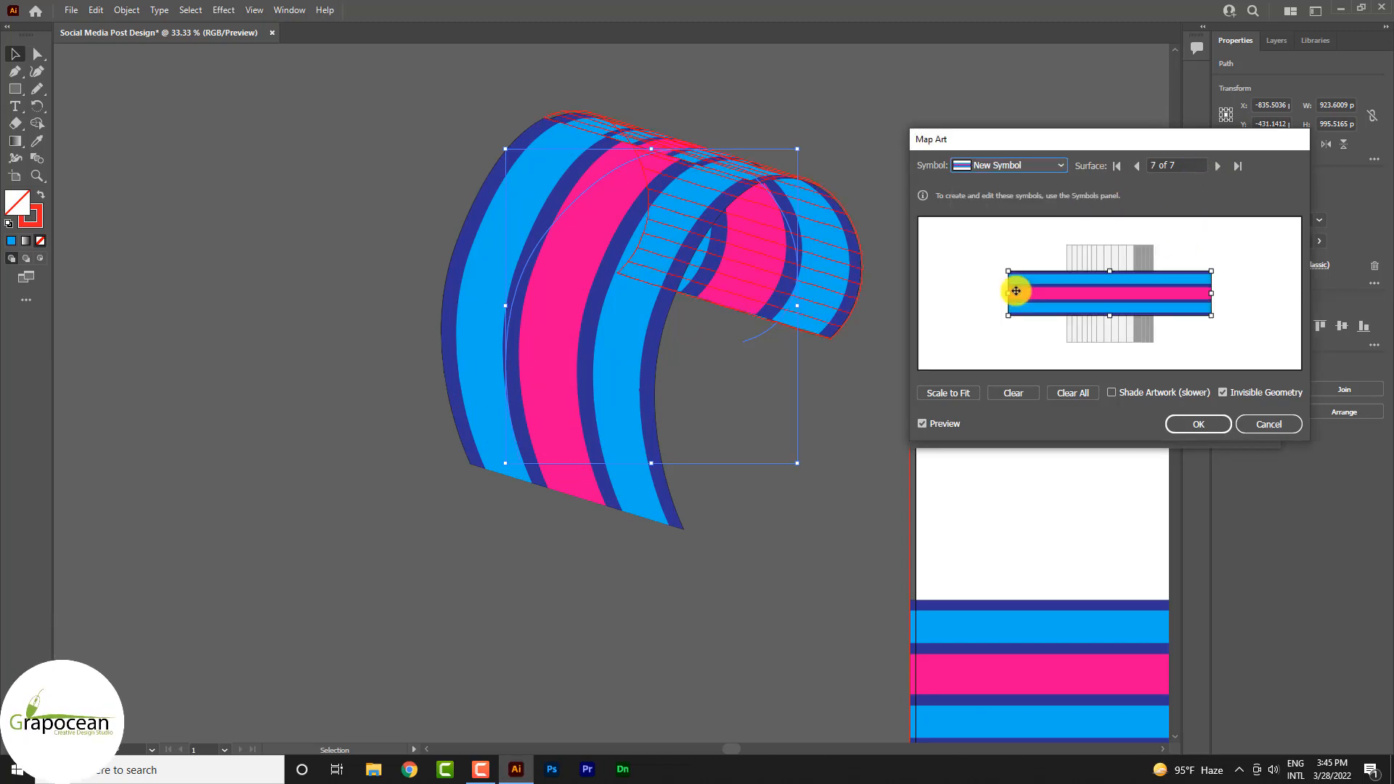
left_click_drag(1009, 298, 1088, 297)
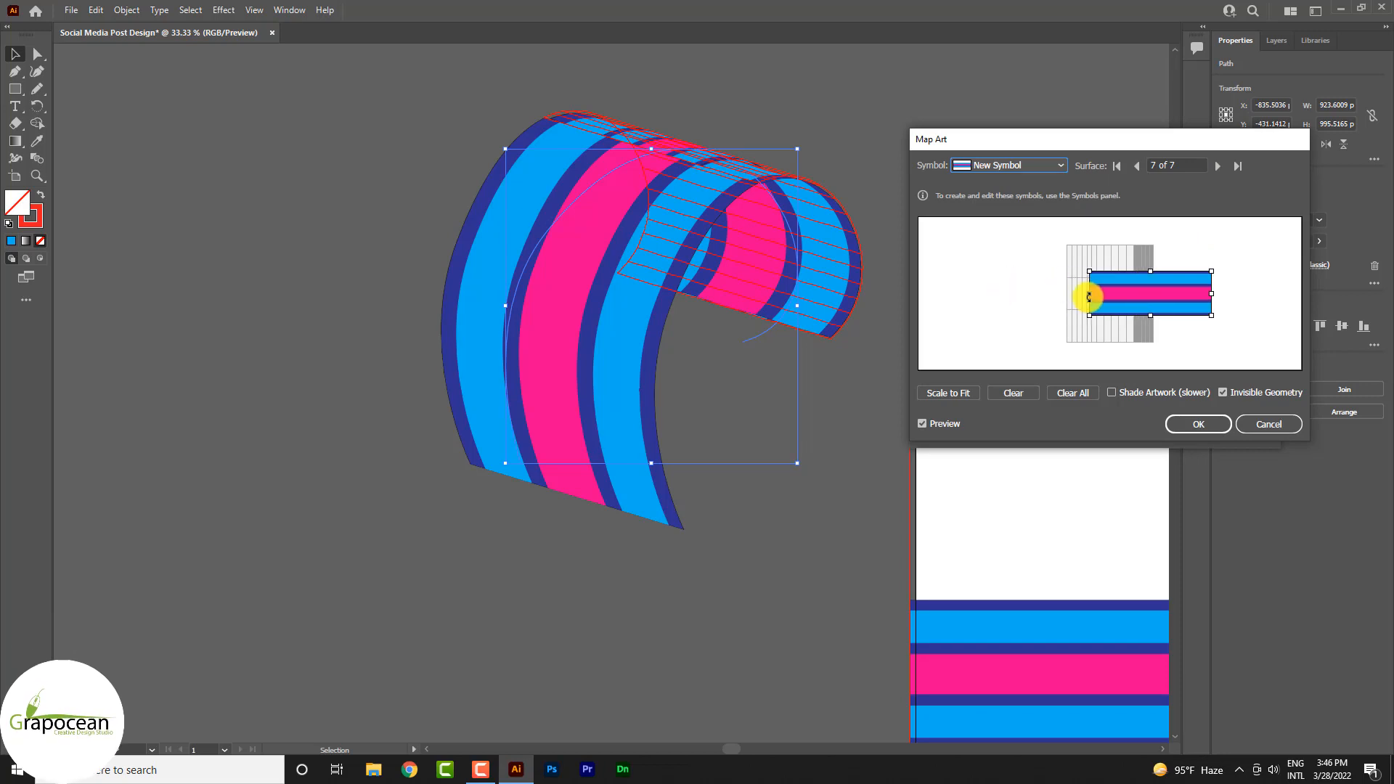
left_click_drag(1224, 291, 1155, 298)
left_click(978, 398)
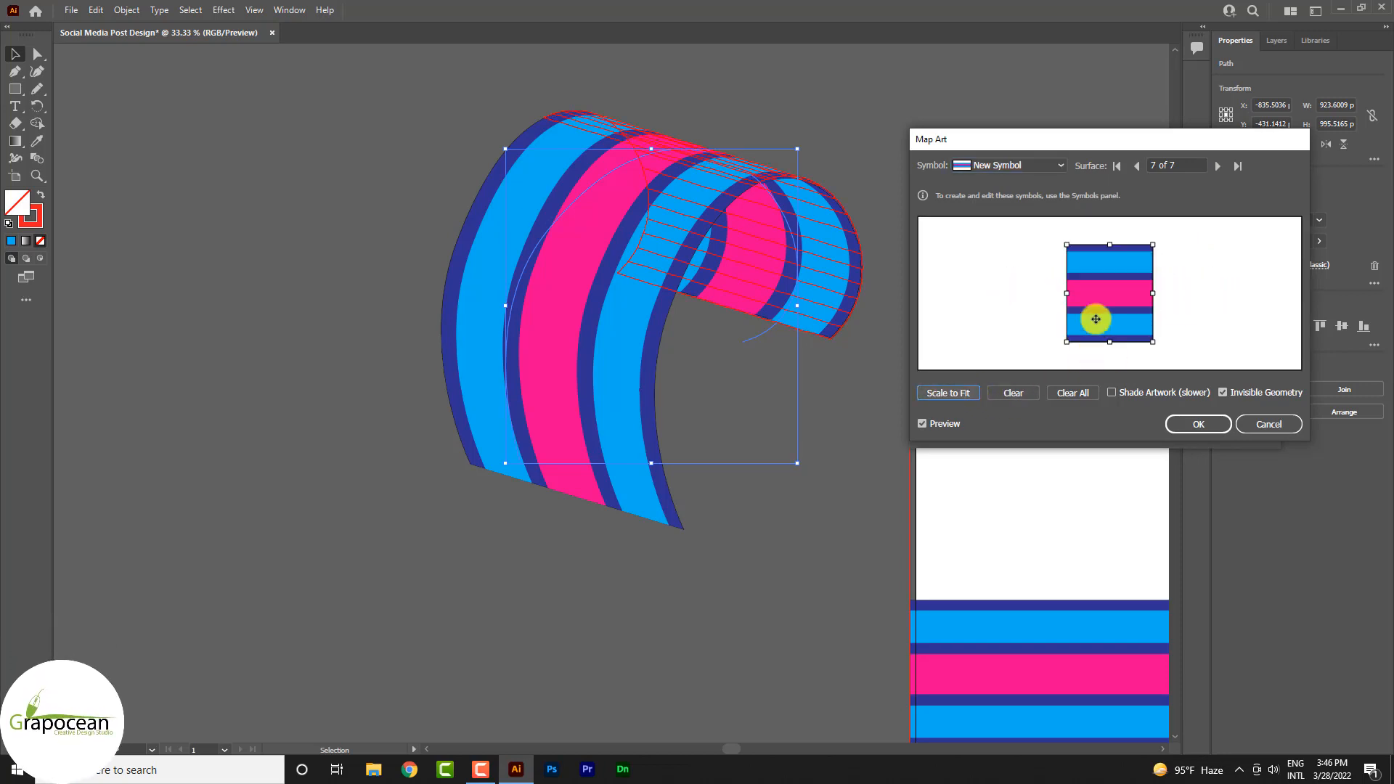
mouse_move(1067, 296)
left_mouse_down()
mouse_move(1083, 295)
mouse_move(1066, 297)
left_mouse_up()
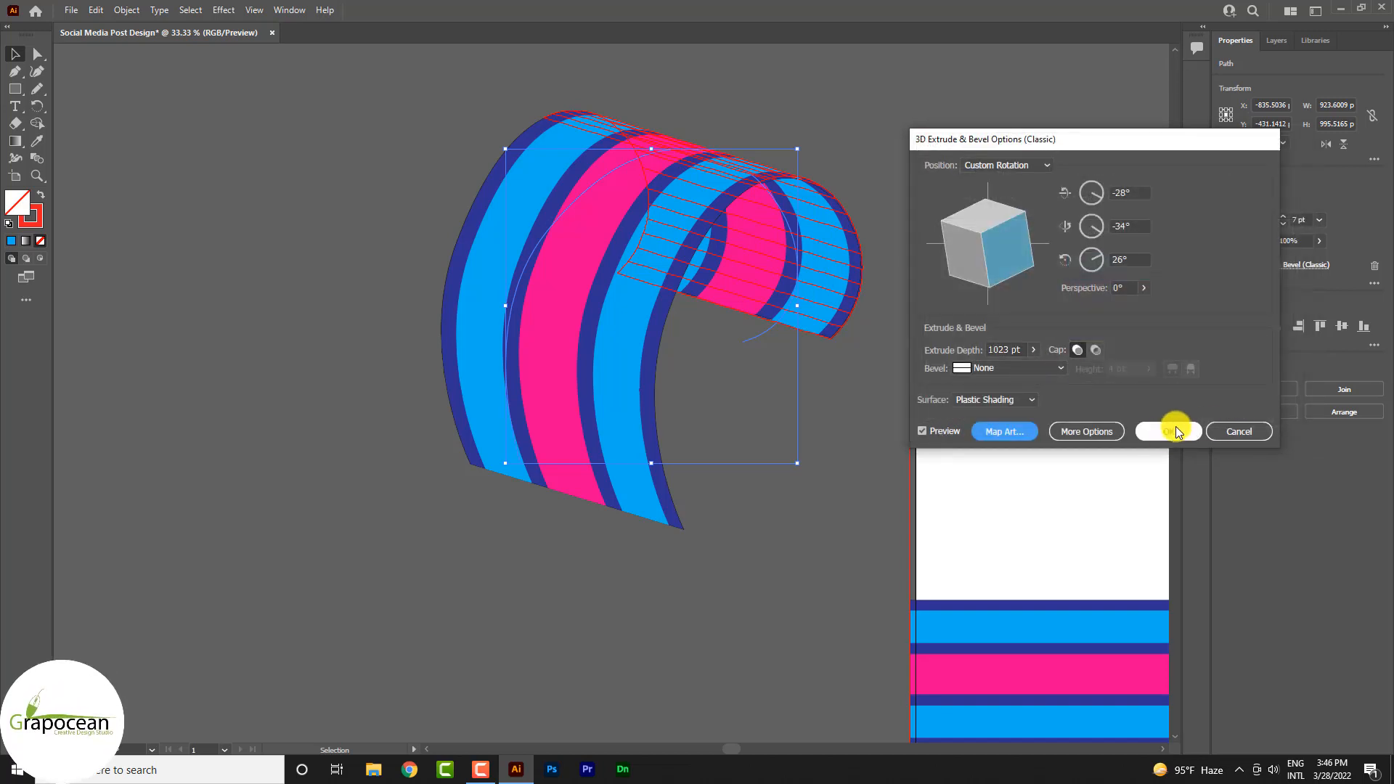
left_click(1176, 431)
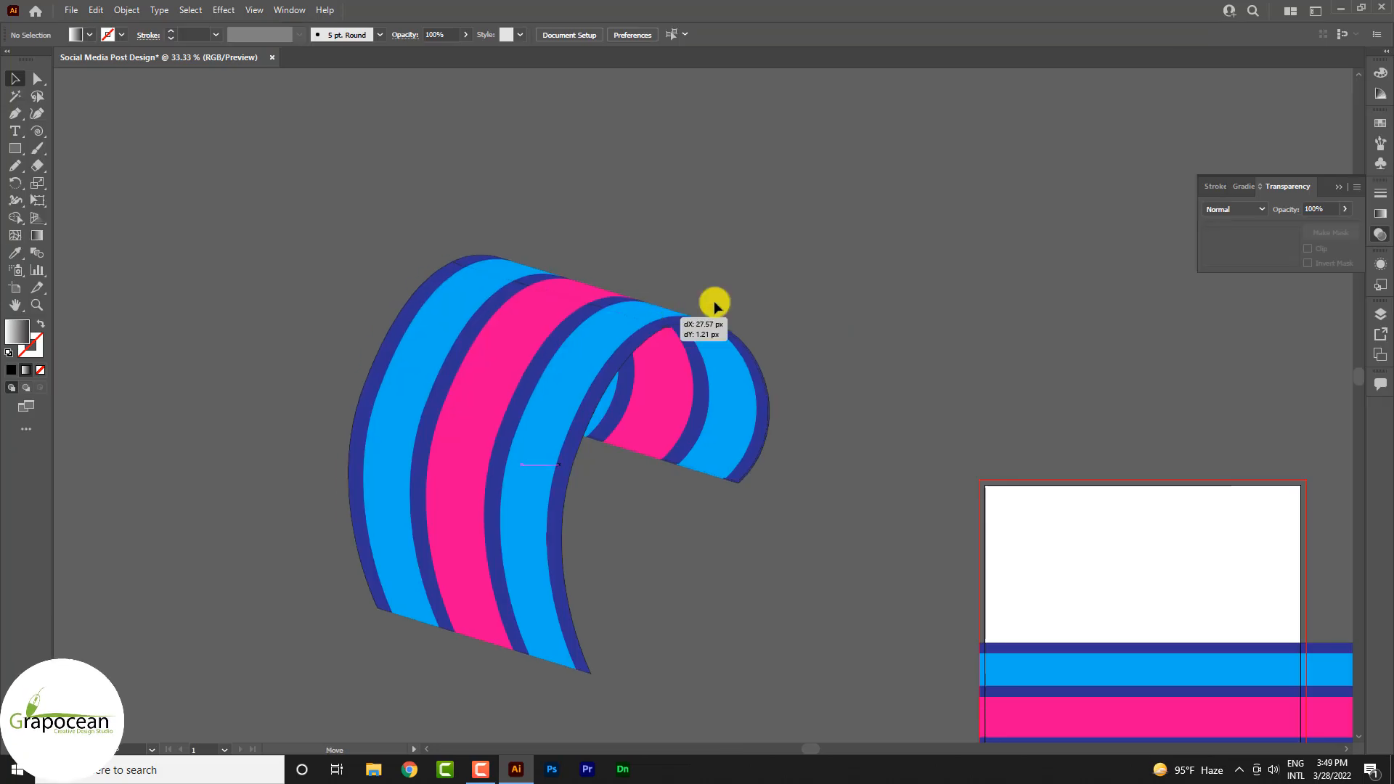
Ungroup the striped ribbon artwork and pull its separate surface pieces apart
left_click_drag(714, 302, 512, 198)
right_click(851, 239)
left_click(929, 363)
left_click(1005, 312)
left_click_drag(778, 260, 849, 181)
left_click_drag(752, 233, 500, 222)
left_click_drag(813, 331, 795, 491)
left_click_drag(526, 206, 461, 395)
Inspect the ribbon's thin upper strip and move a curved rear striped piece out beside the ribbon
scroll(438, 381, "up", 4)
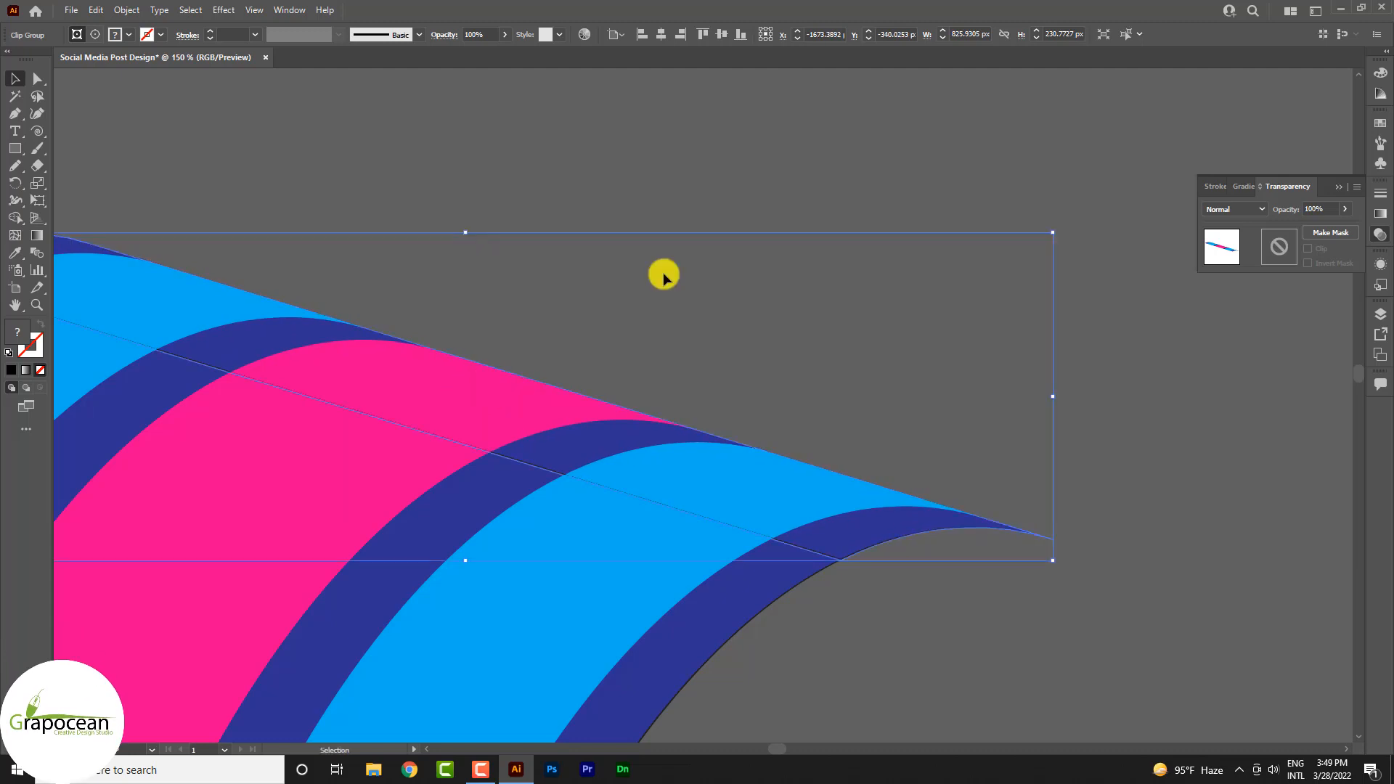
left_click(664, 276)
scroll(665, 274, "down", 5)
left_click_drag(989, 274, 842, 570)
left_click_drag(918, 423, 716, 409)
scroll(748, 367, "up", 3)
left_click_drag(859, 385, 893, 406)
left_click(964, 301)
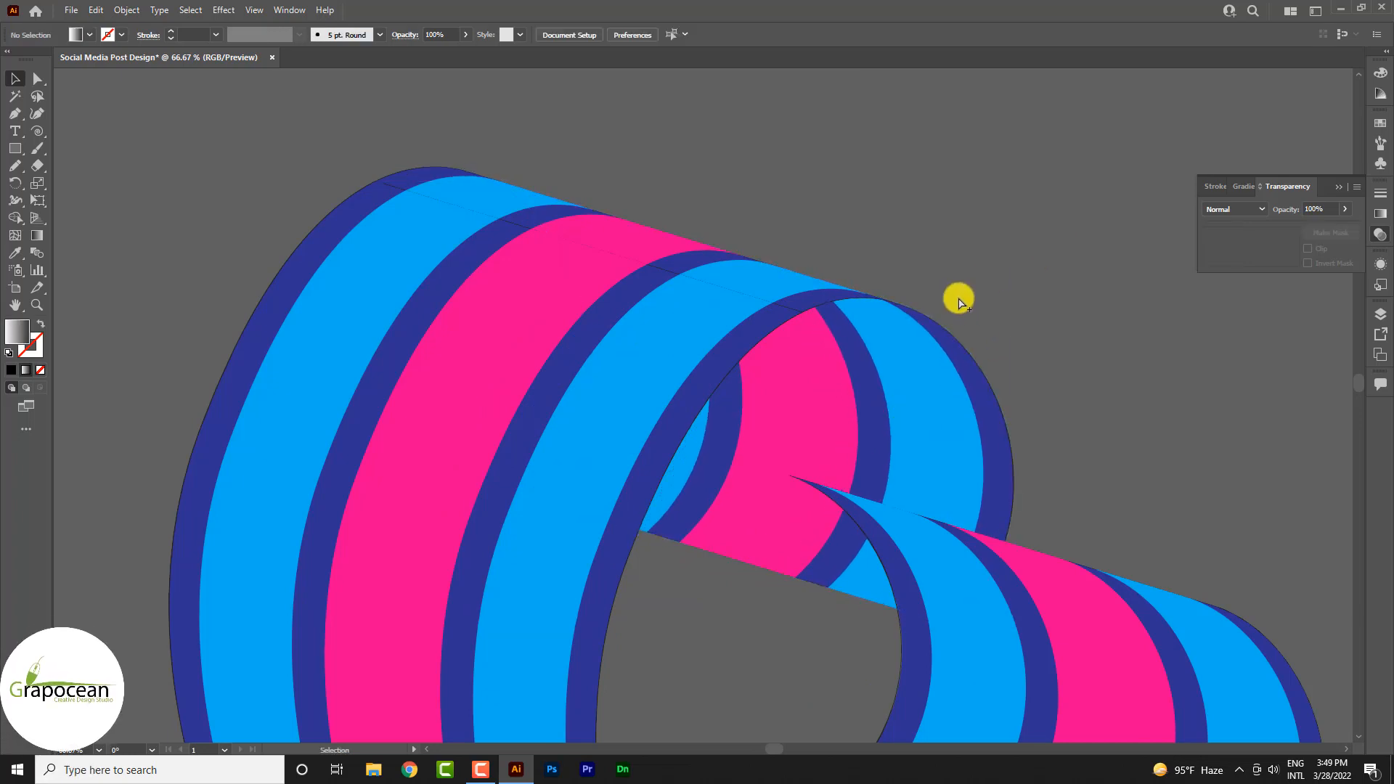
Delete the loose striped pieces around the ribbon, including the thin strip above it, and select the ribbon's front striped piece
scroll(953, 308, "down", 5)
left_click_drag(853, 287, 950, 172)
scroll(884, 210, "up", 3)
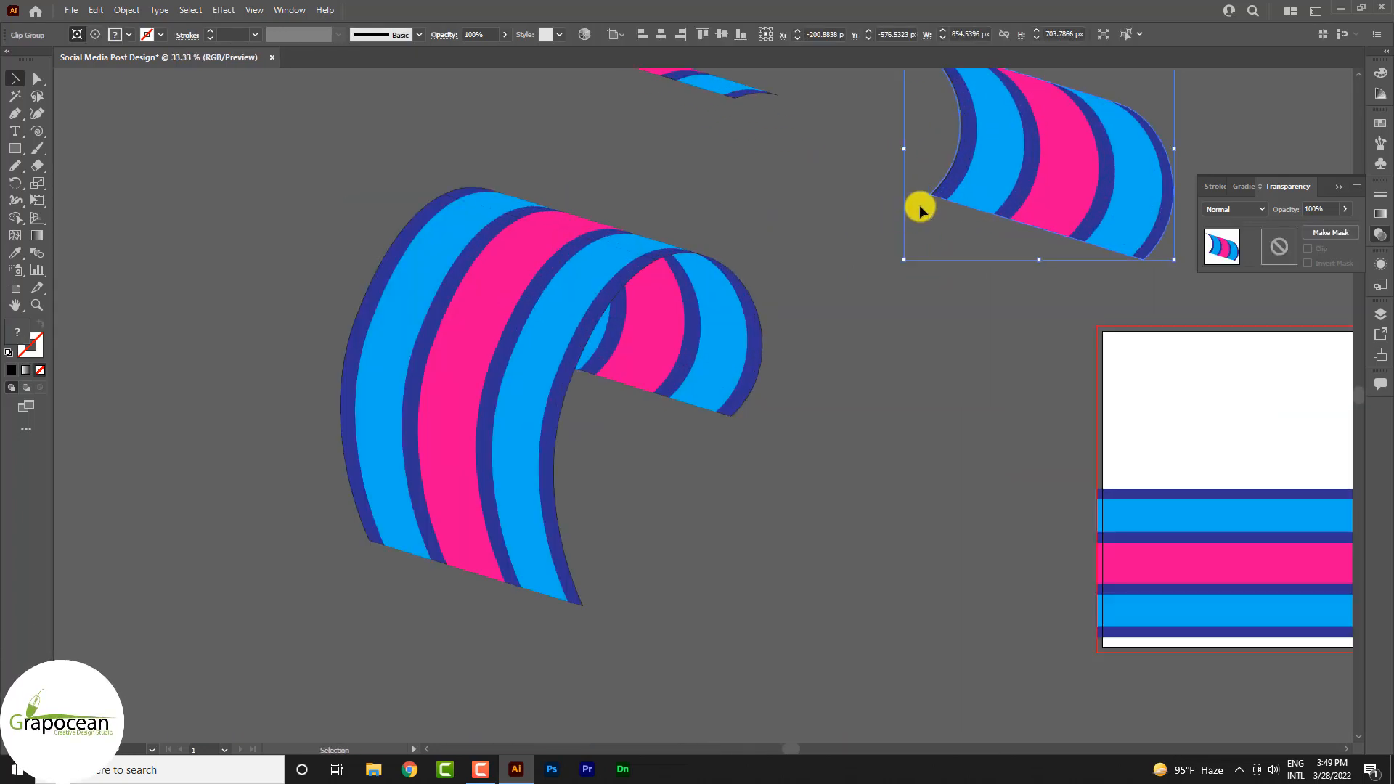
key("Delete")
scroll(900, 212, "up", 1)
left_click(679, 114)
key("Delete")
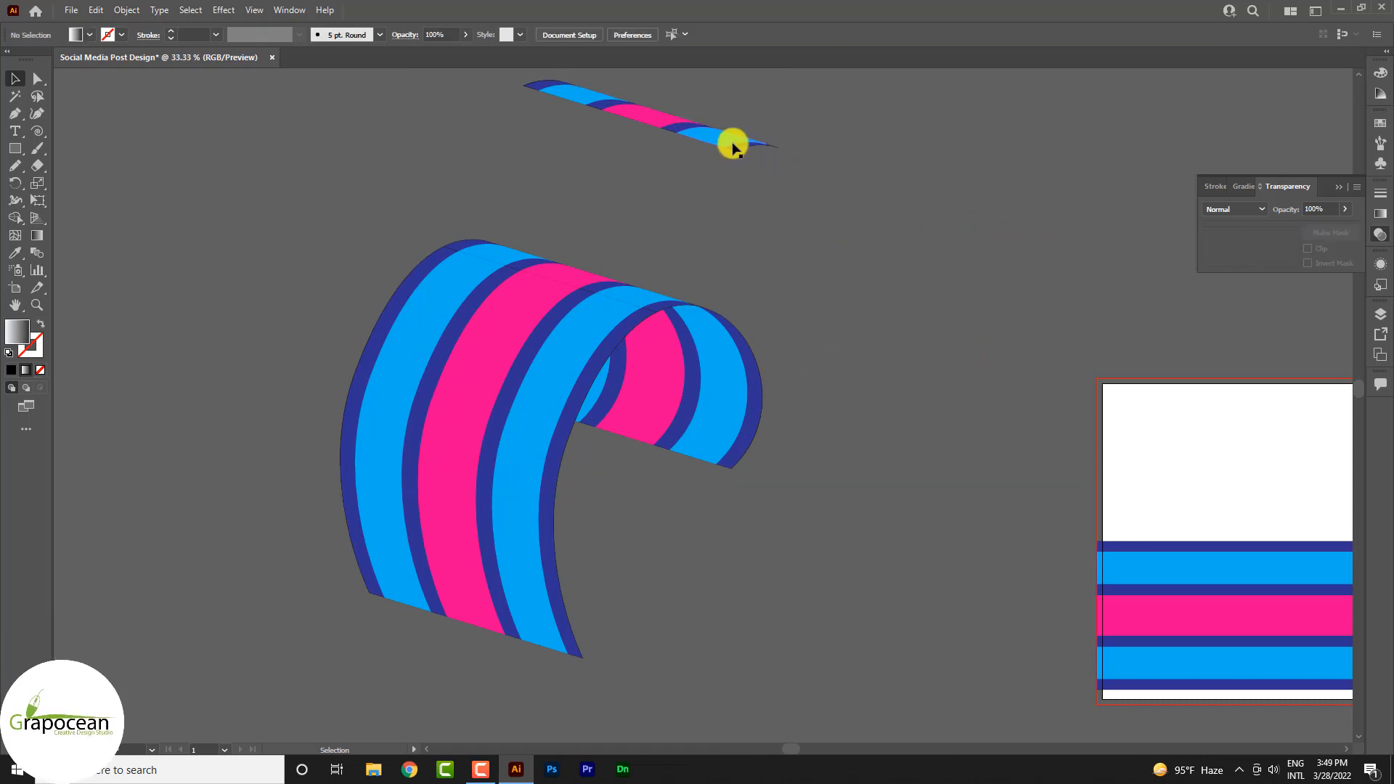
left_click(731, 143)
key("Delete")
left_click(539, 369)
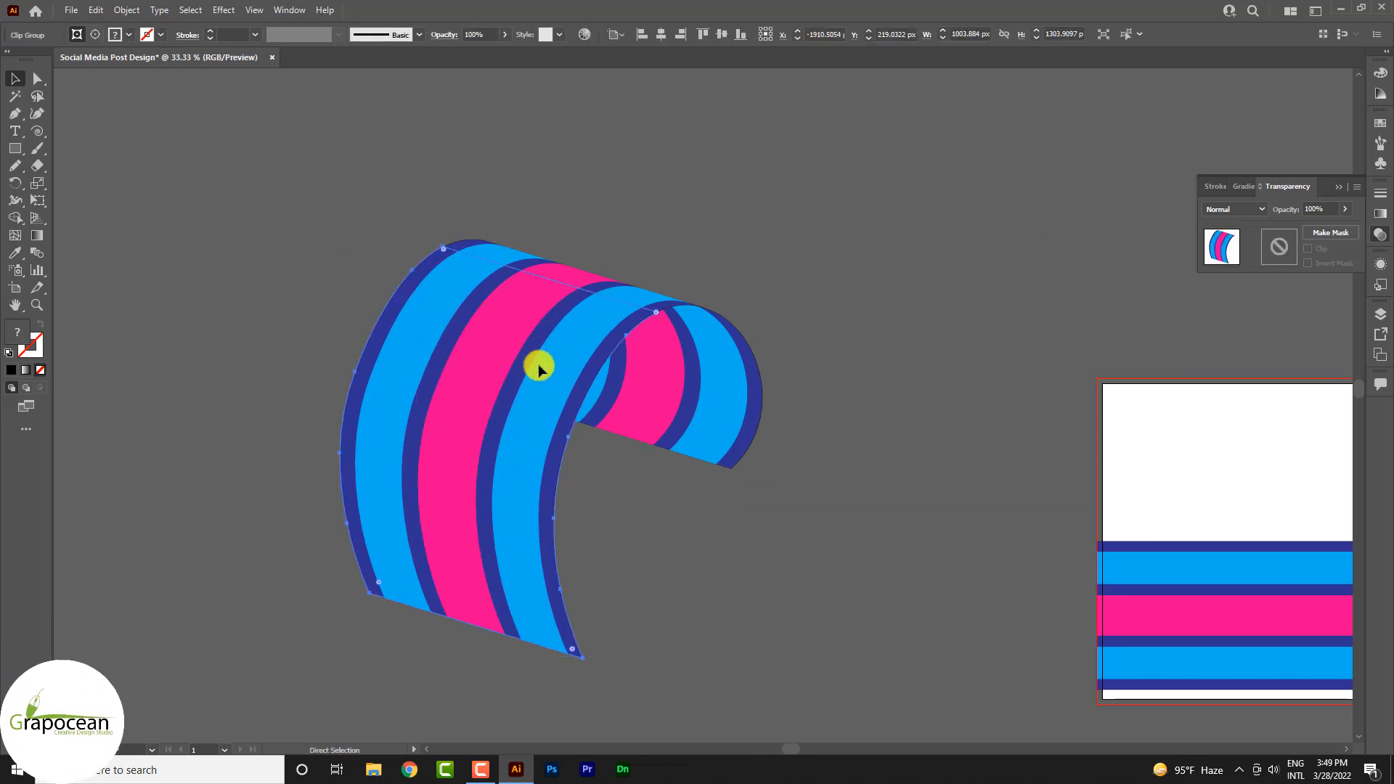
Fill the ribbon's front striped piece with the white-to-black linear gradient swatch
key("v")
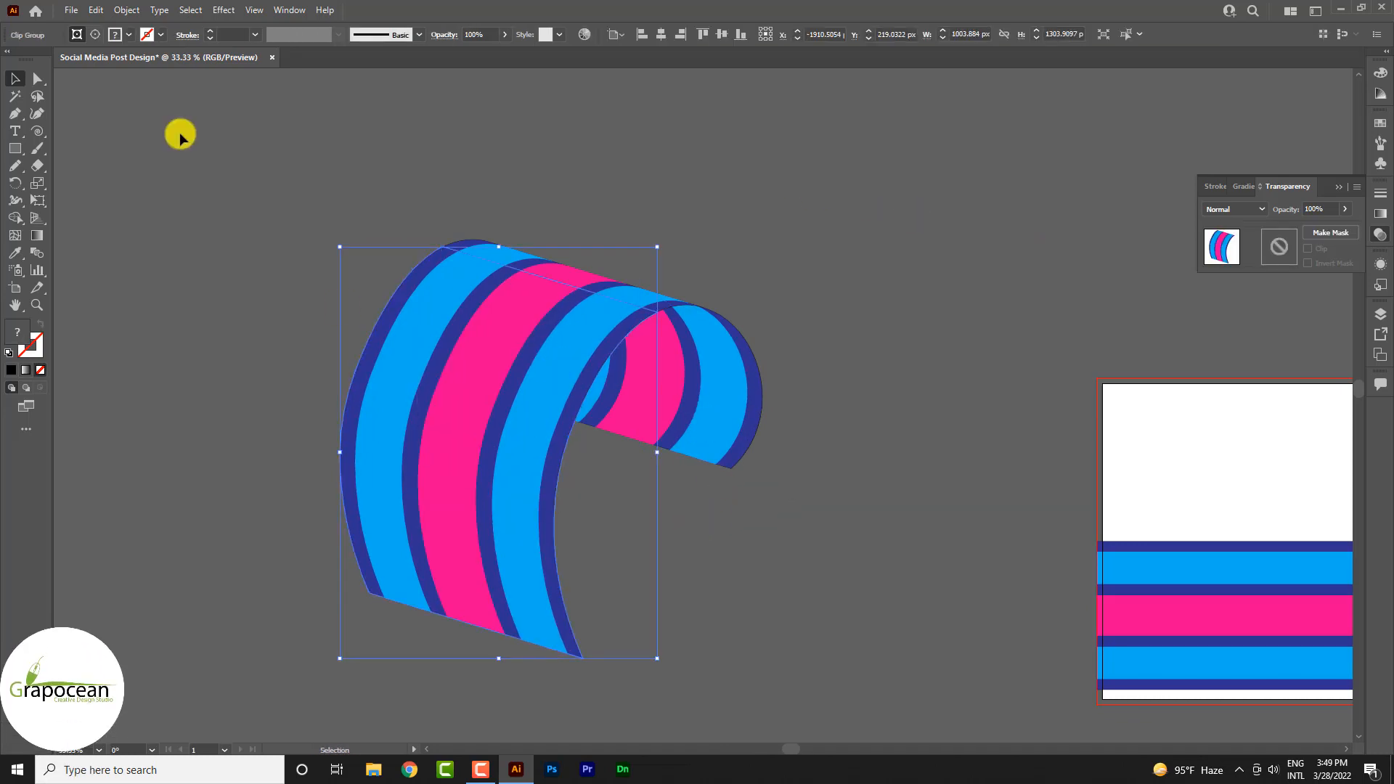
left_click(128, 34)
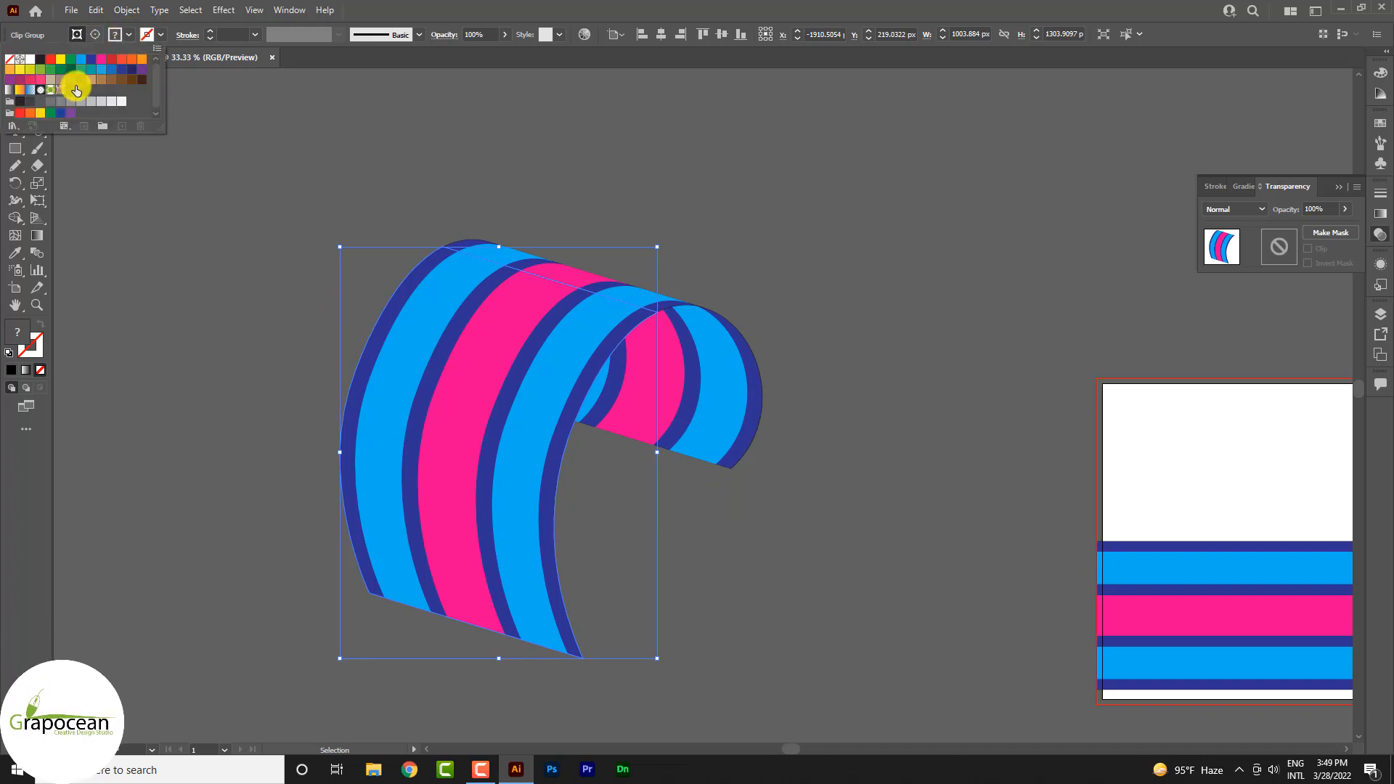
left_click(9, 90)
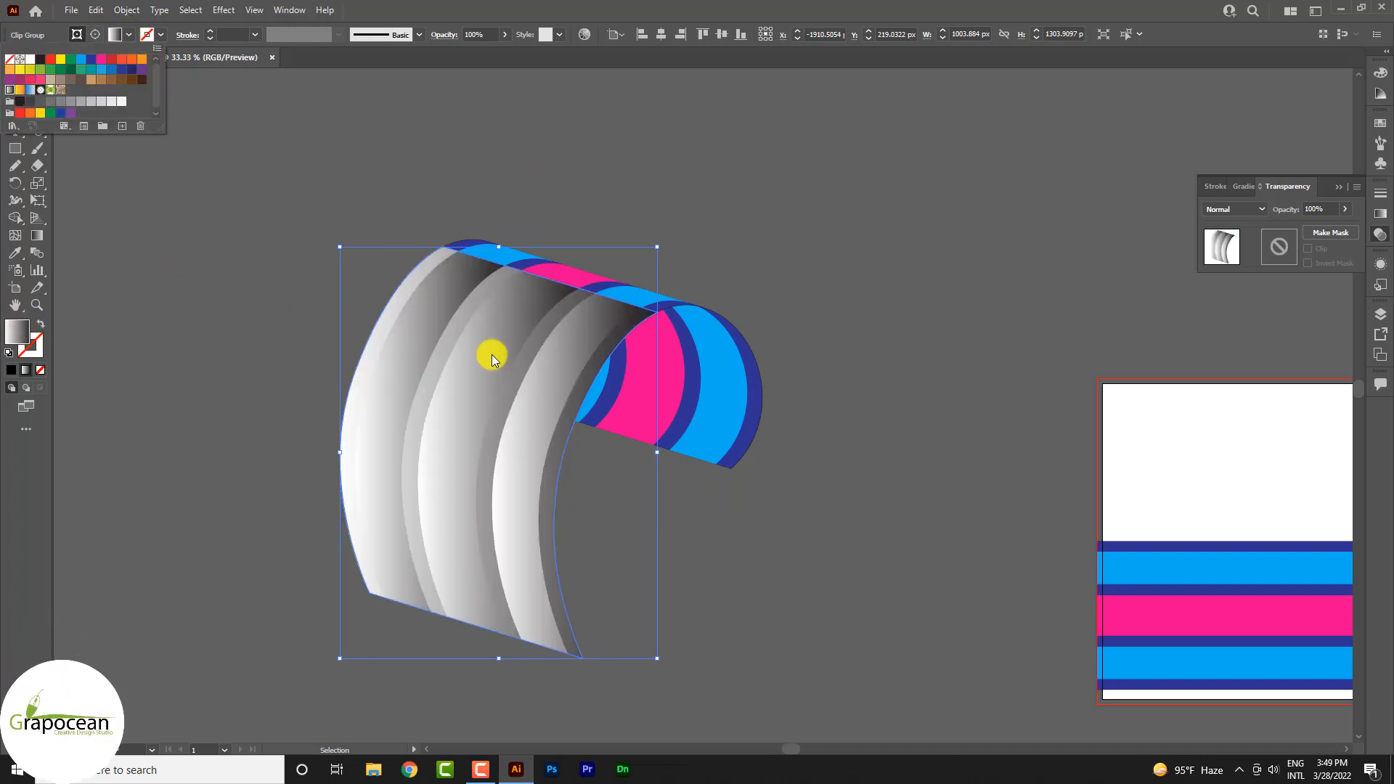
left_click(227, 373)
Try moving the gradient-filled front piece off the ribbon, and undo the move
left_click_drag(599, 317, 919, 443)
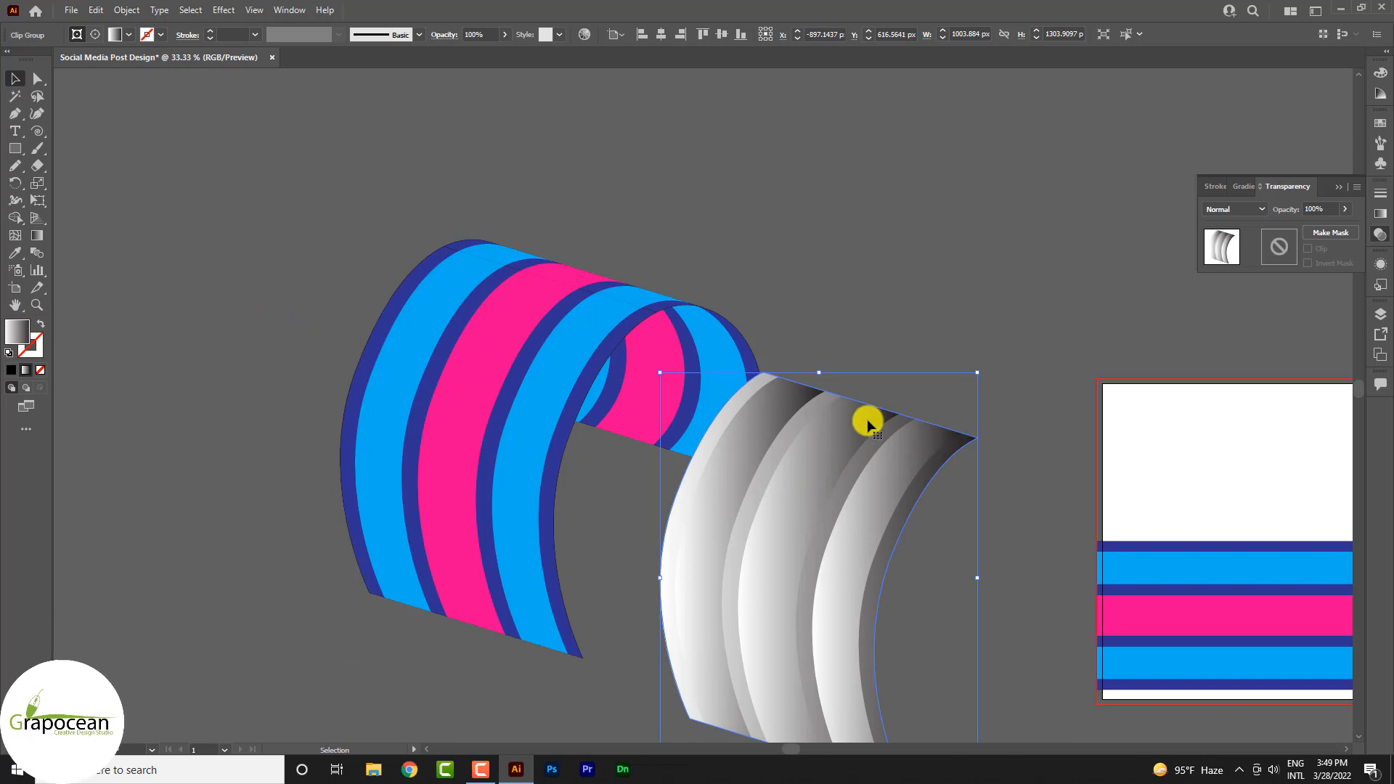
key("ctrl+z")
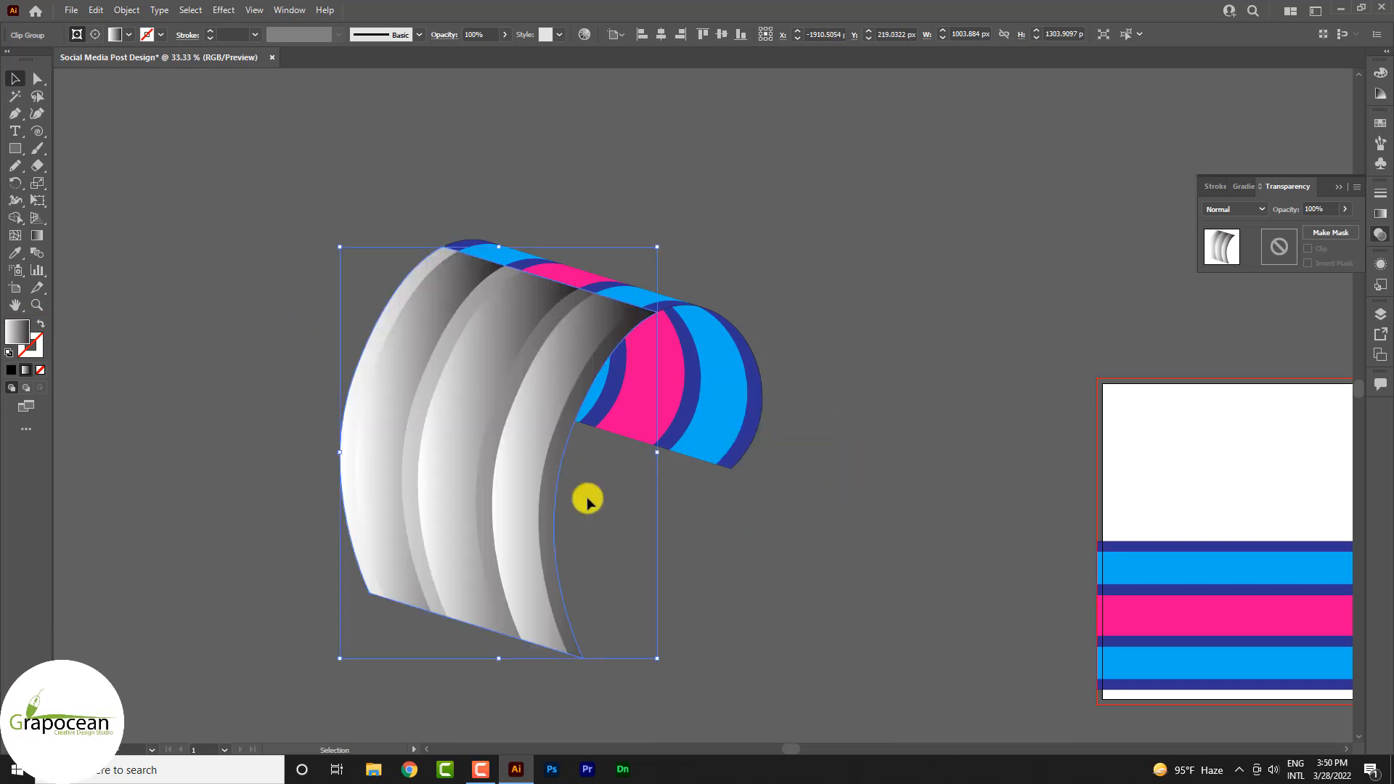
double_click(15, 328)
left_click(1216, 487)
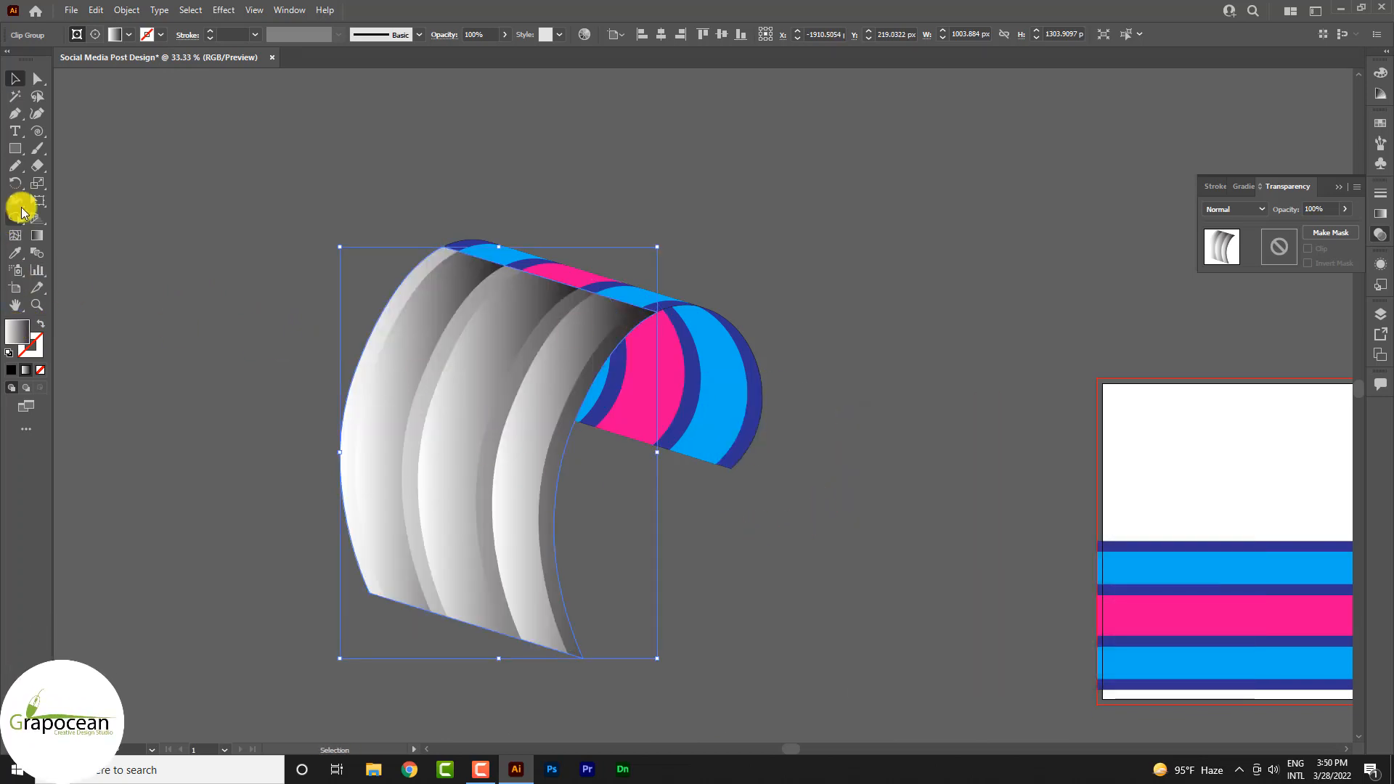
Re-angle the front piece's gradients with the Gradient tool so their dark ends point toward the ribbon's upper edge
left_click(36, 236)
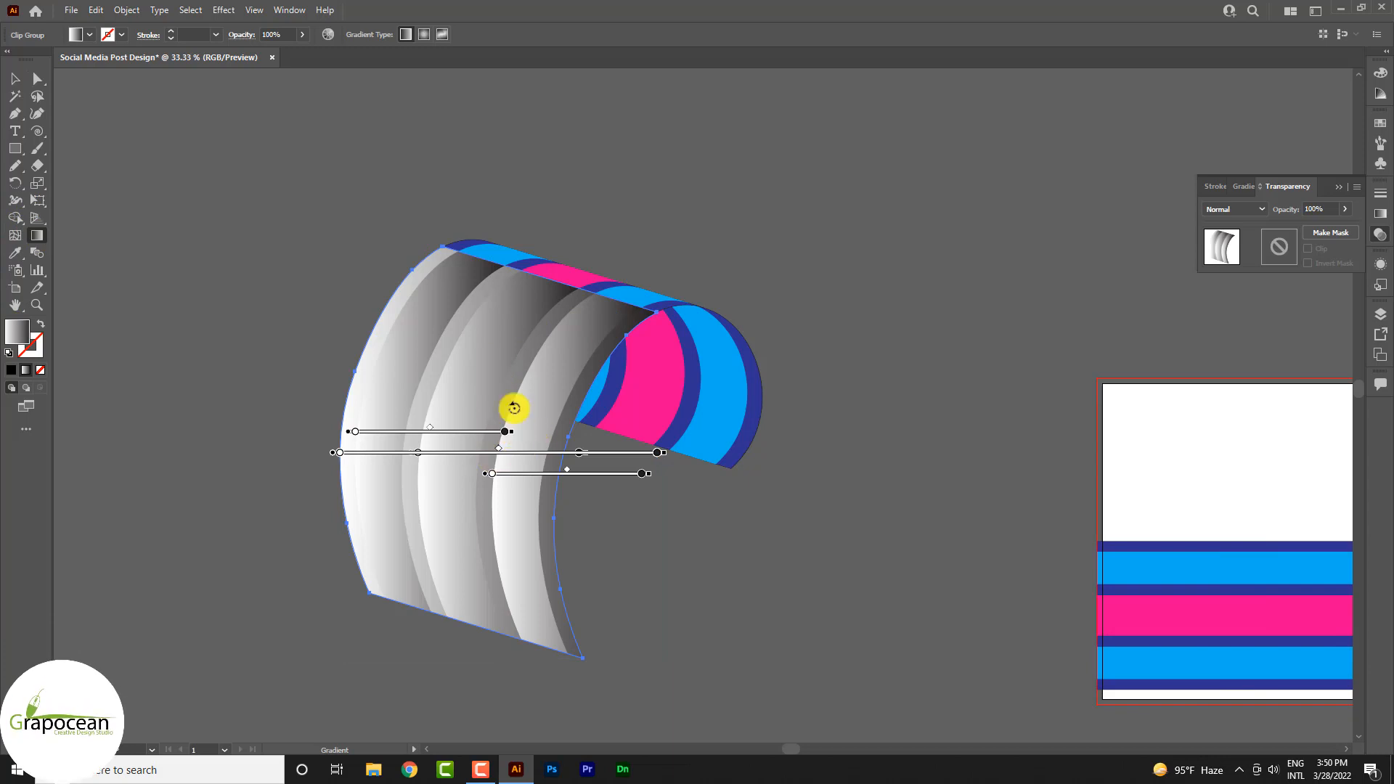
left_click_drag(514, 407, 440, 276)
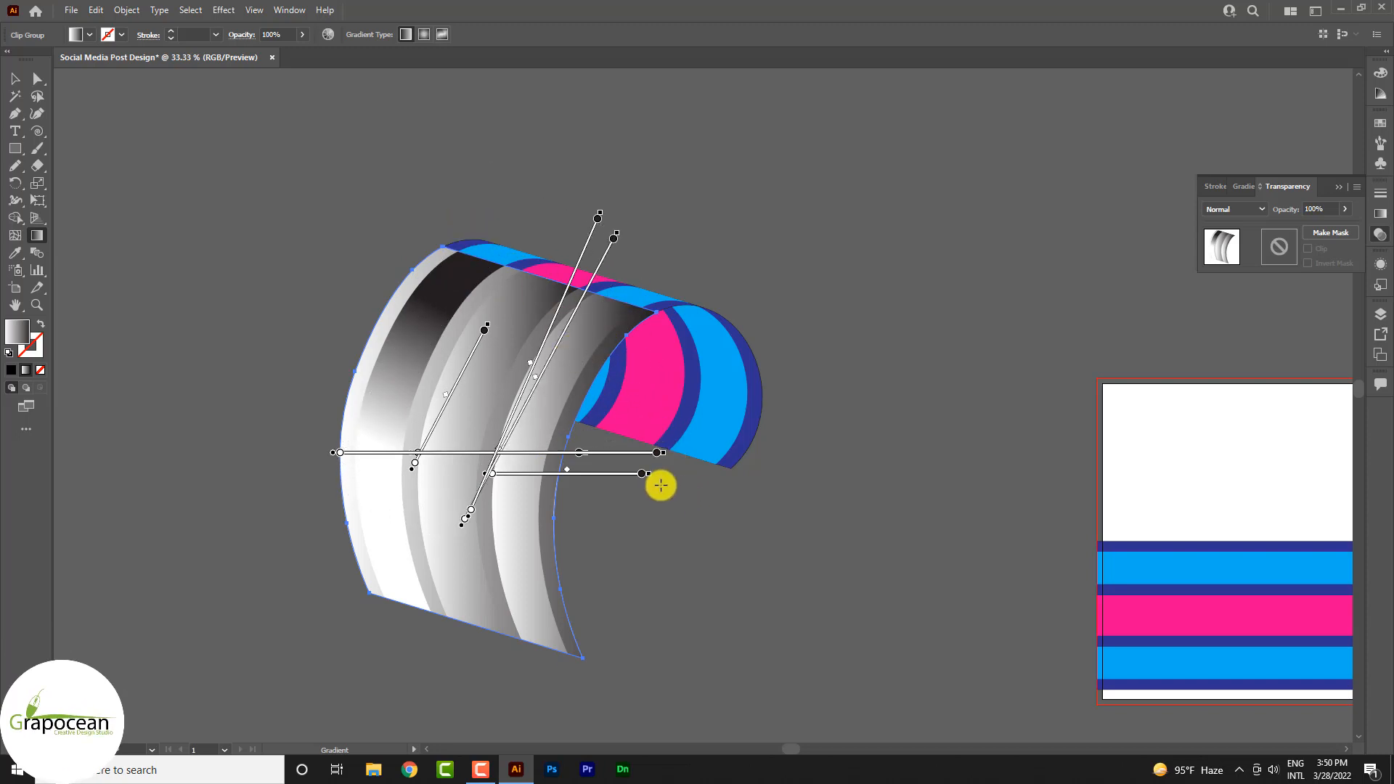
left_click_drag(654, 474, 535, 293)
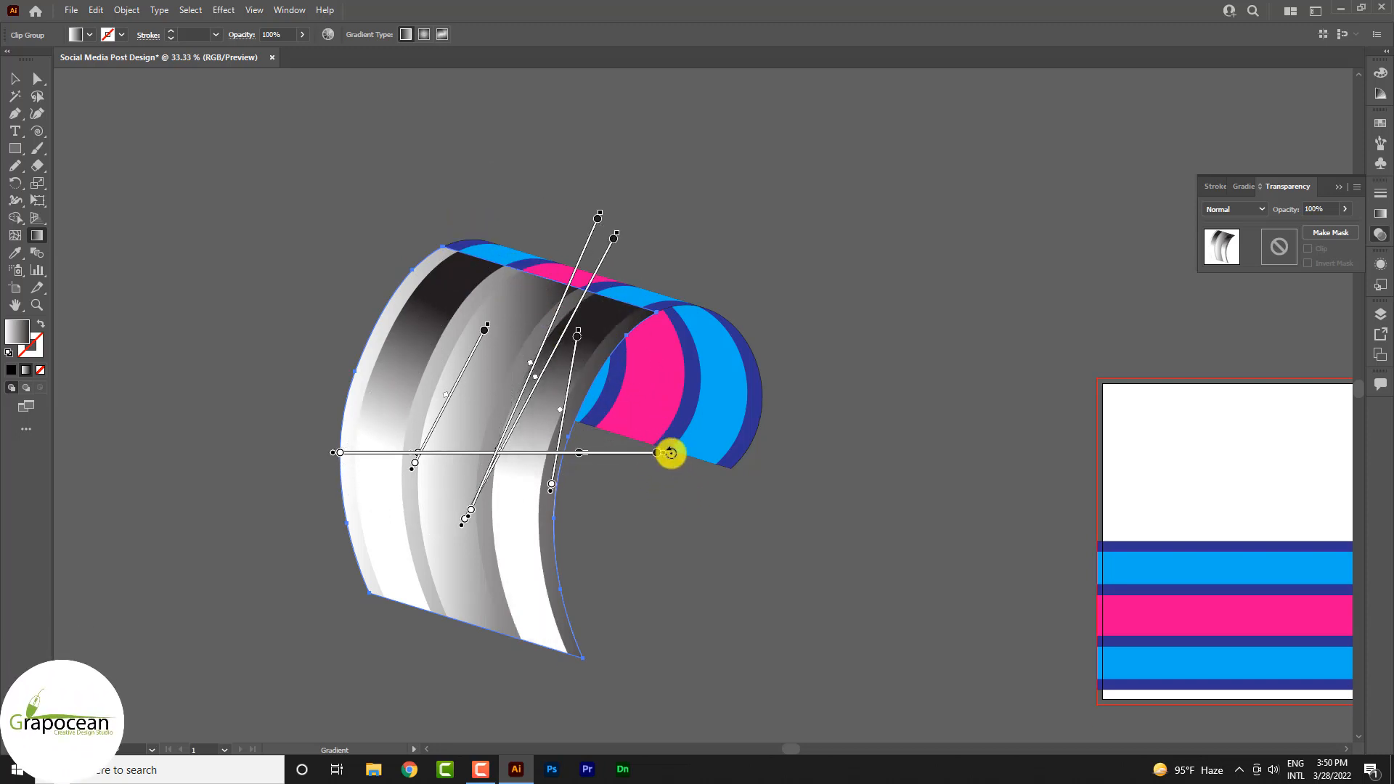
mouse_move(670, 453)
left_mouse_down()
mouse_move(597, 323)
mouse_move(477, 196)
mouse_move(433, 269)
left_mouse_up()
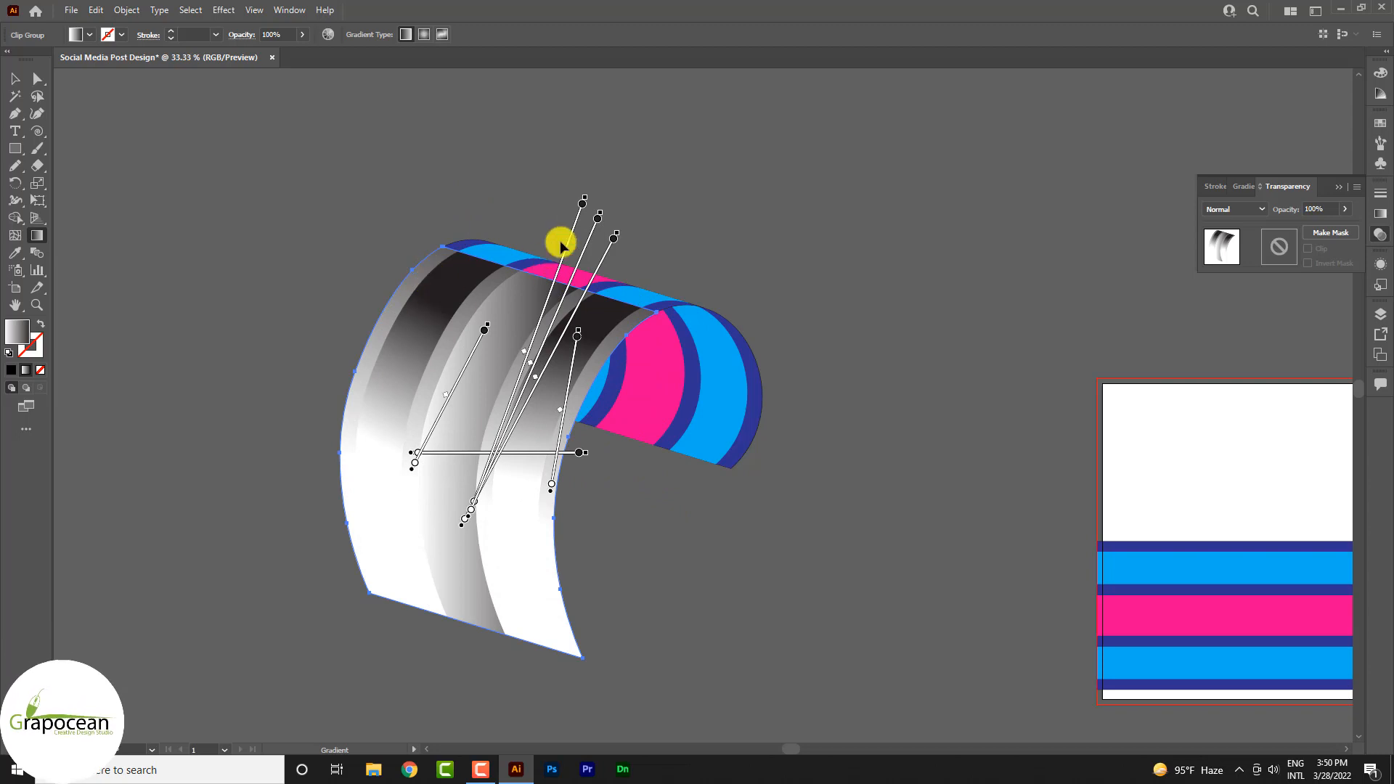
Adjust the remaining stripe gradients and their black color stops so the front piece fades from a black upper edge to white below
left_click_drag(582, 205, 536, 330)
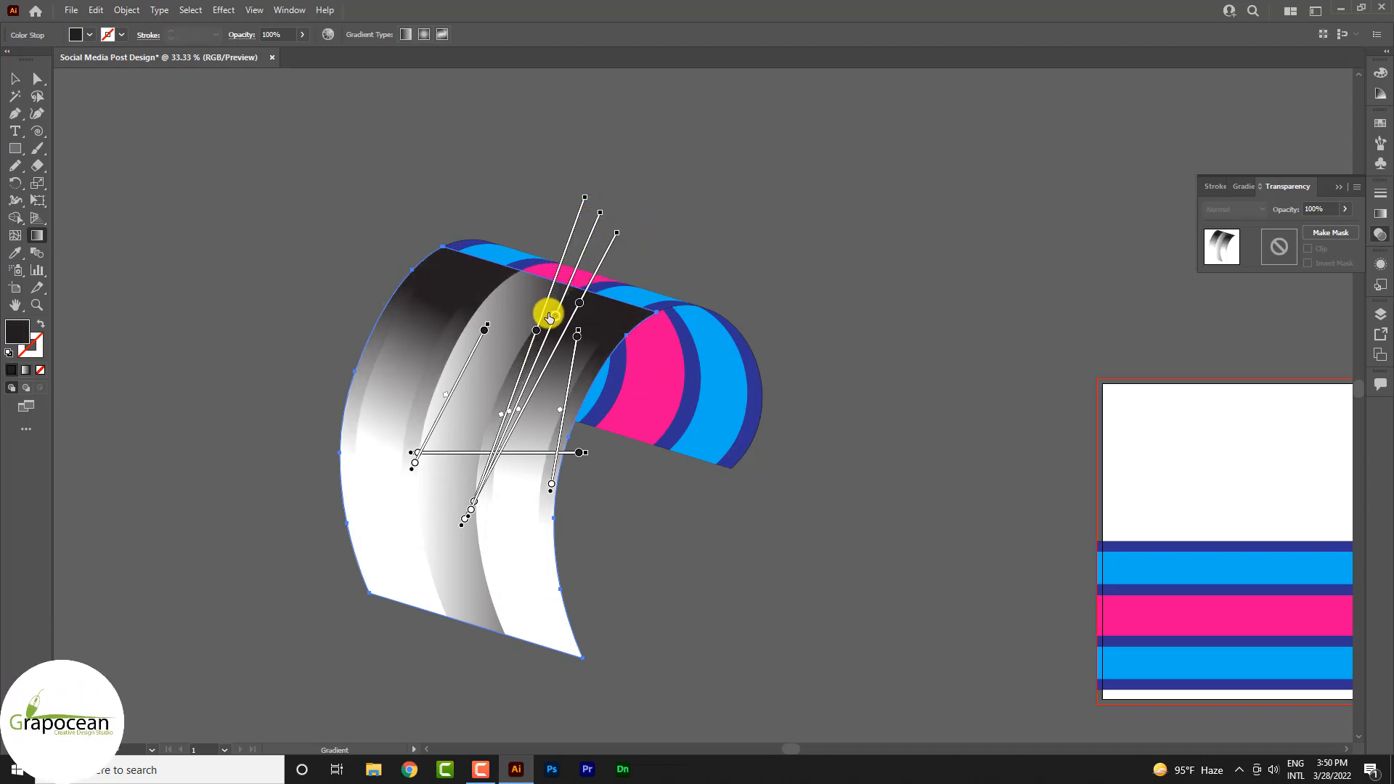
mouse_move(549, 318)
left_mouse_down()
mouse_move(565, 292)
mouse_move(572, 365)
mouse_move(518, 288)
left_mouse_up()
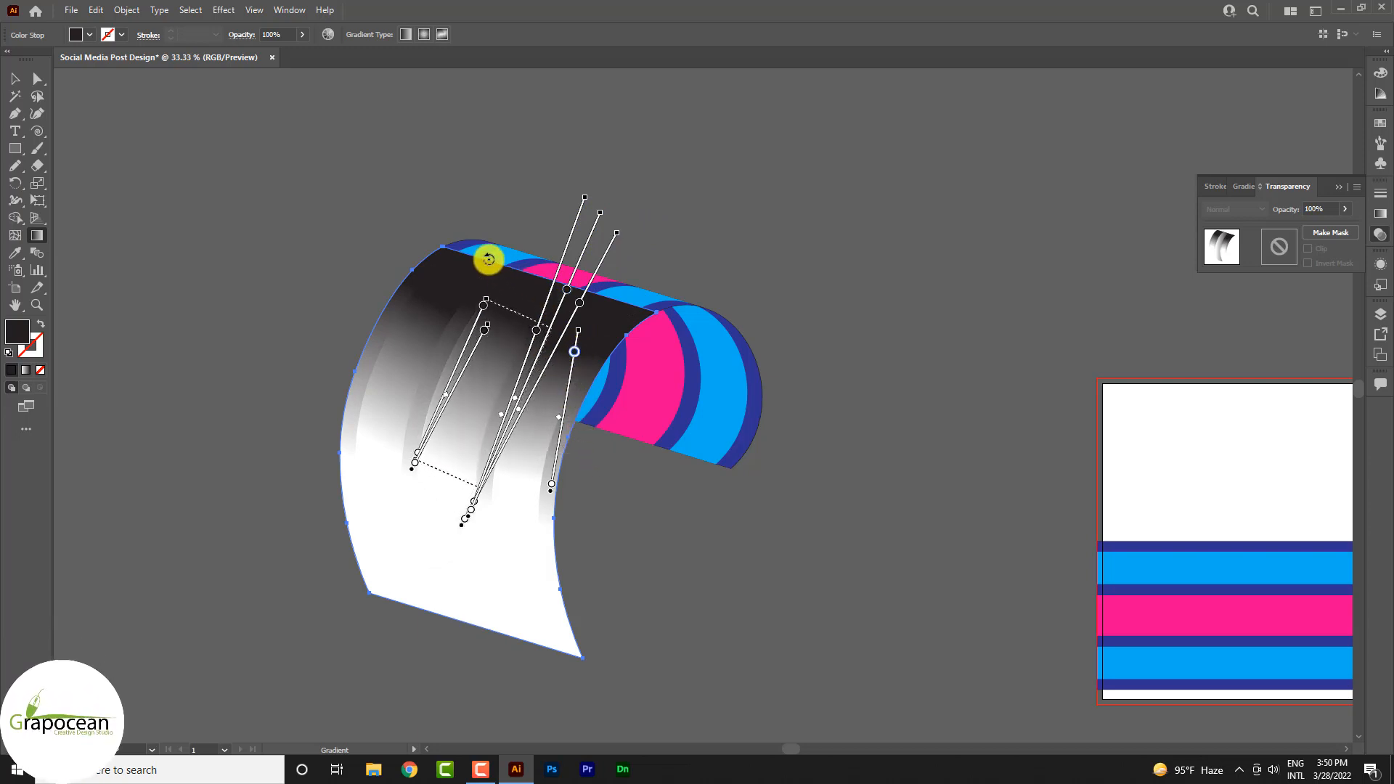
mouse_move(549, 342)
left_mouse_down()
mouse_move(516, 367)
mouse_move(508, 408)
mouse_move(527, 345)
left_mouse_up()
mouse_move(566, 290)
left_mouse_down()
mouse_move(554, 321)
mouse_move(481, 342)
mouse_move(487, 332)
left_mouse_up()
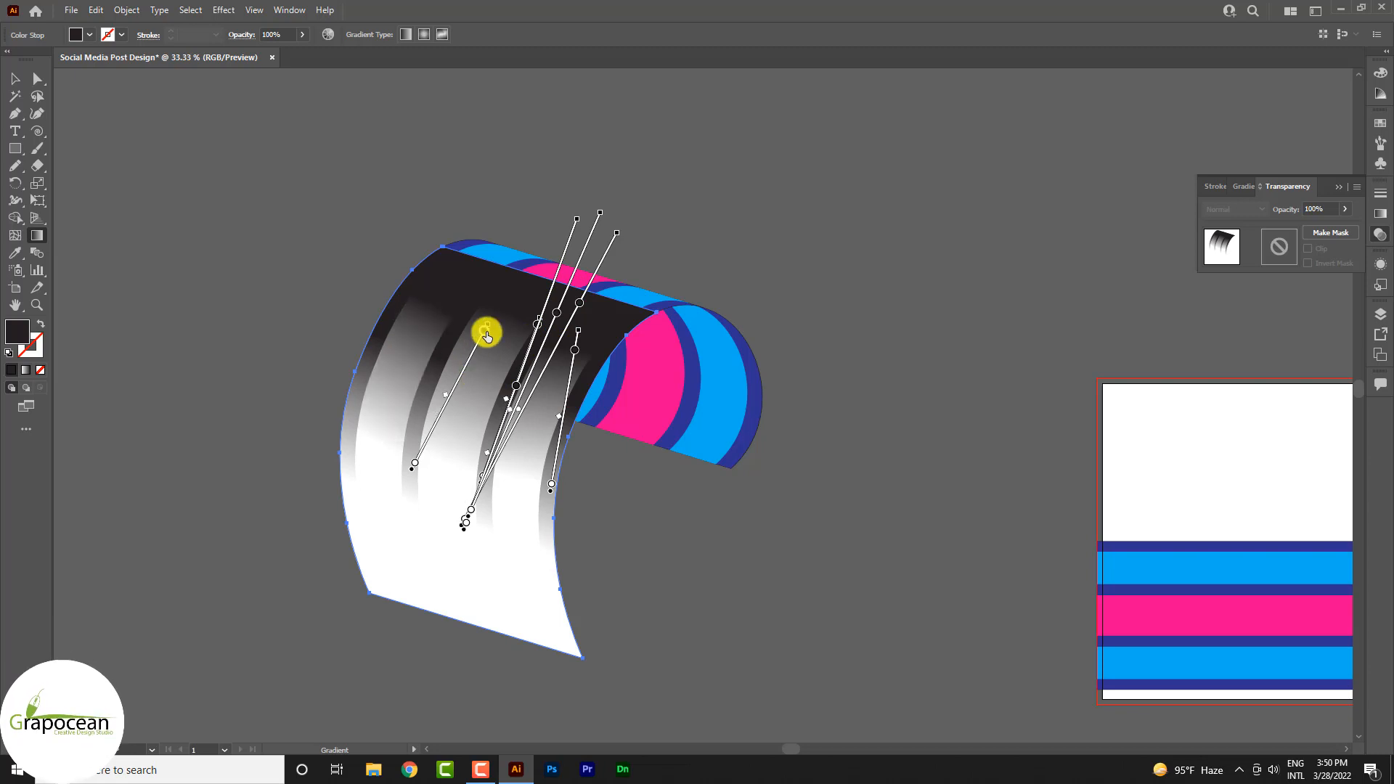
left_click_drag(512, 380, 520, 374)
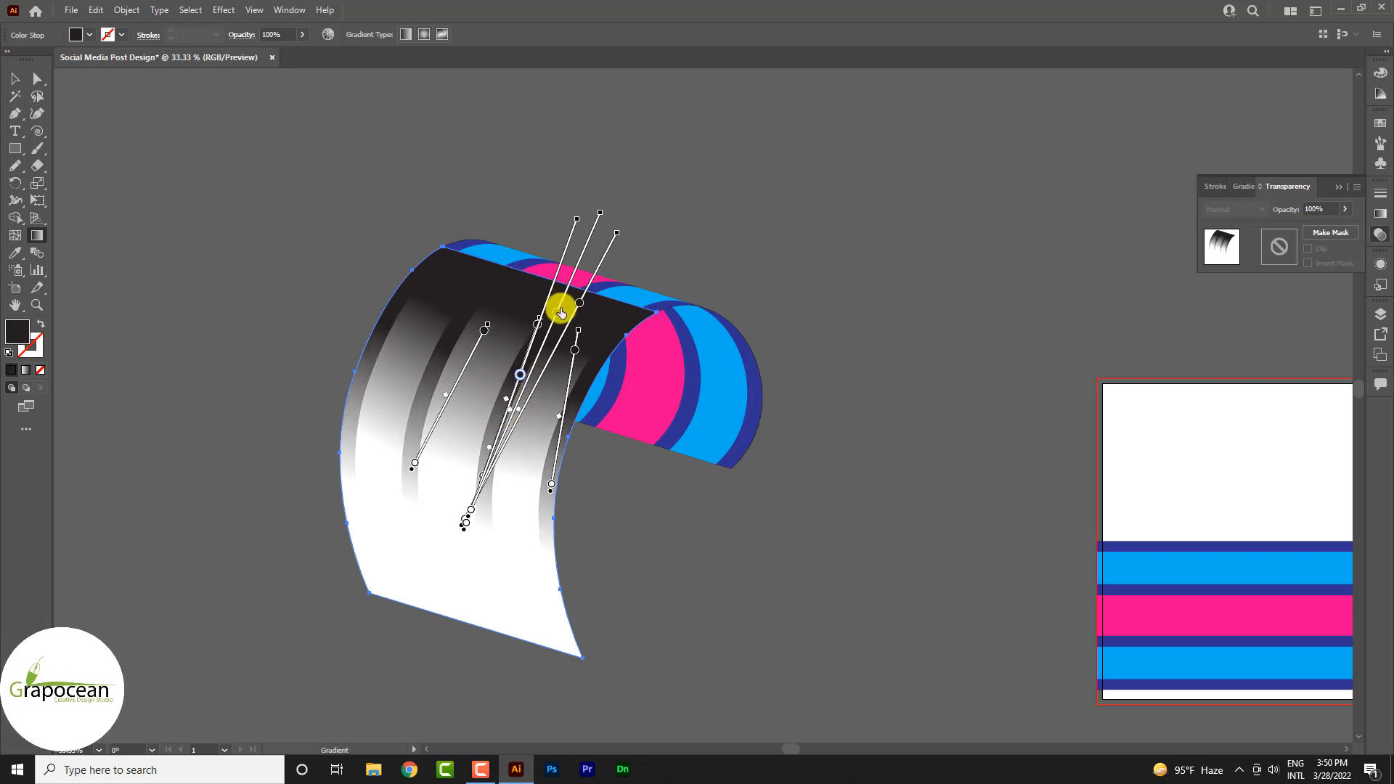
left_click_drag(557, 309, 537, 364)
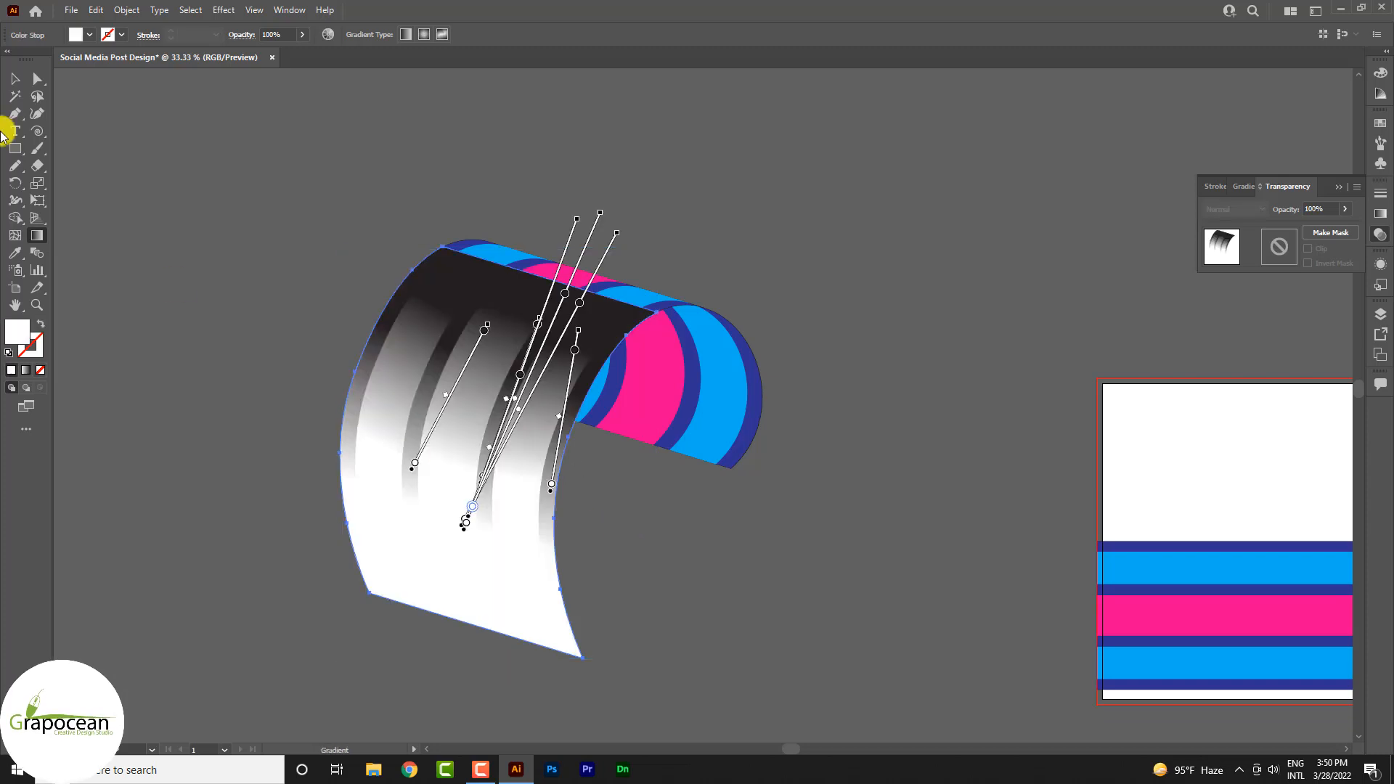
Select the gradient-shaded front piece and open its blending mode choices
left_click(15, 78)
left_click(485, 379)
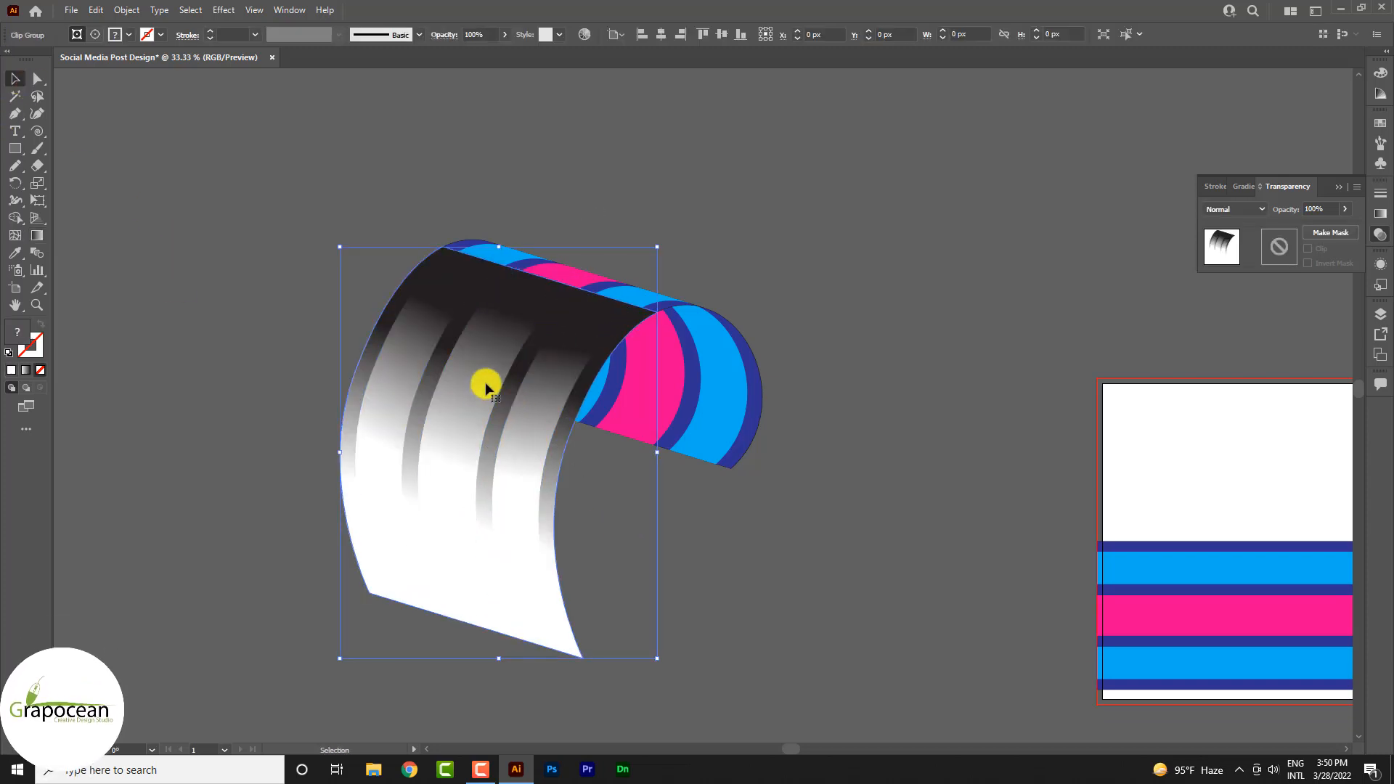
left_click(1243, 212)
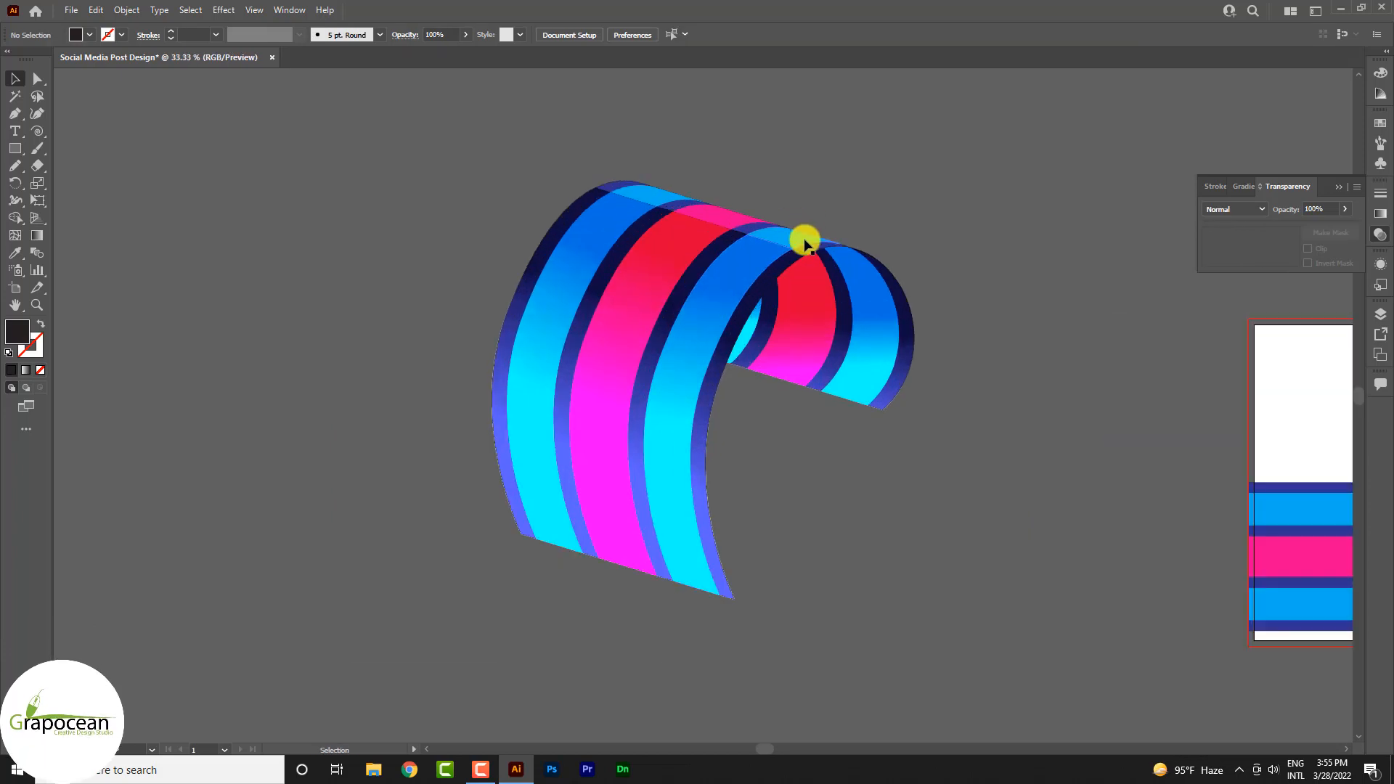
Inspect the unshaded thin strip along the top of the ribbon up close
scroll(805, 243, "up", 2)
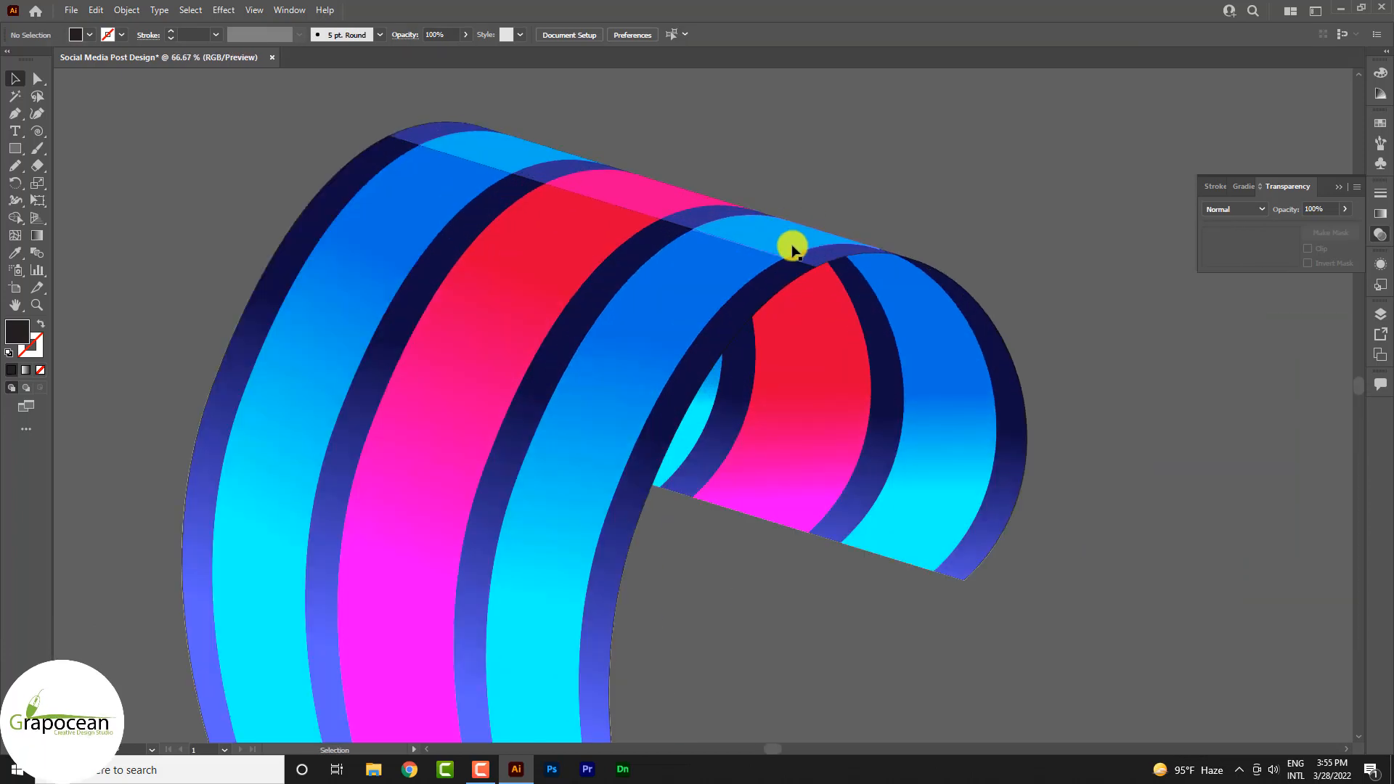
left_click(800, 258)
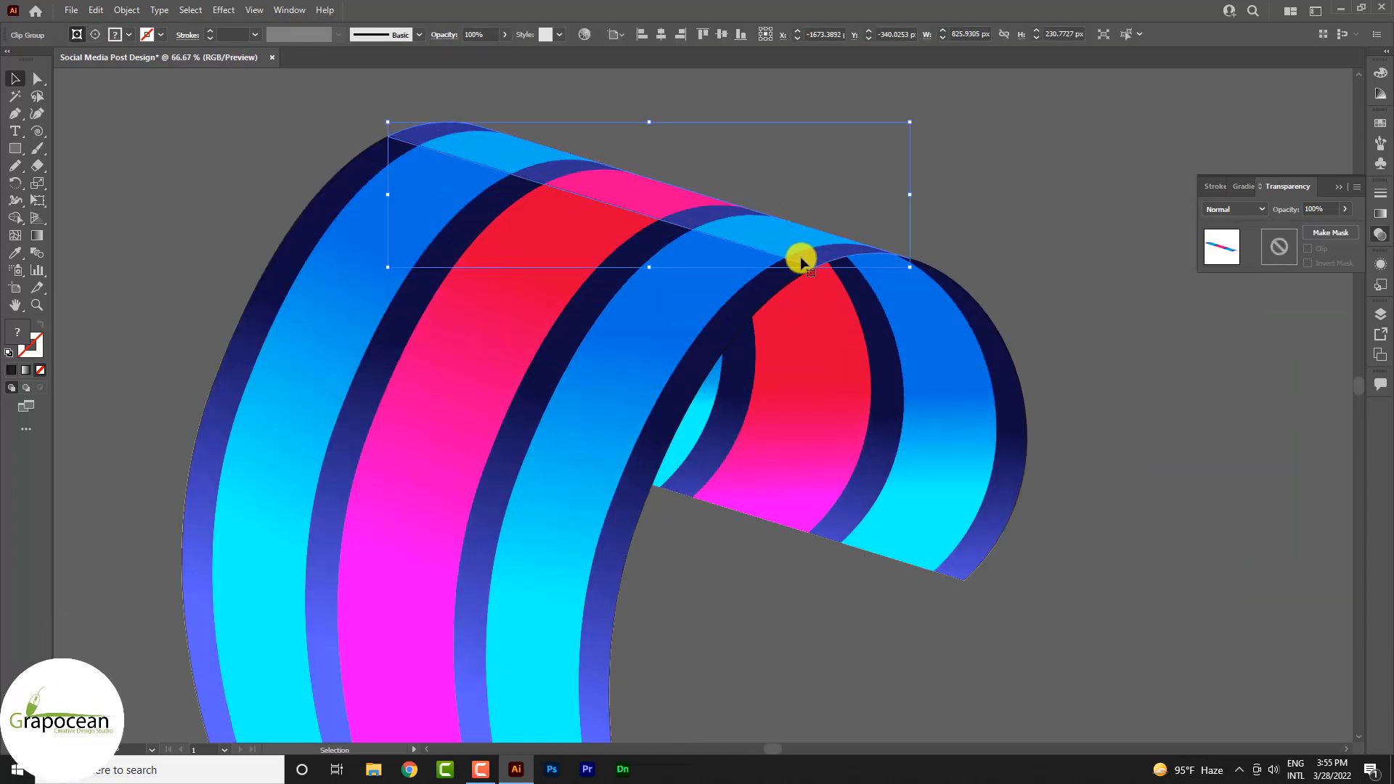
left_click(956, 196)
scroll(798, 341, "down", 2)
scroll(701, 457, "down", 4)
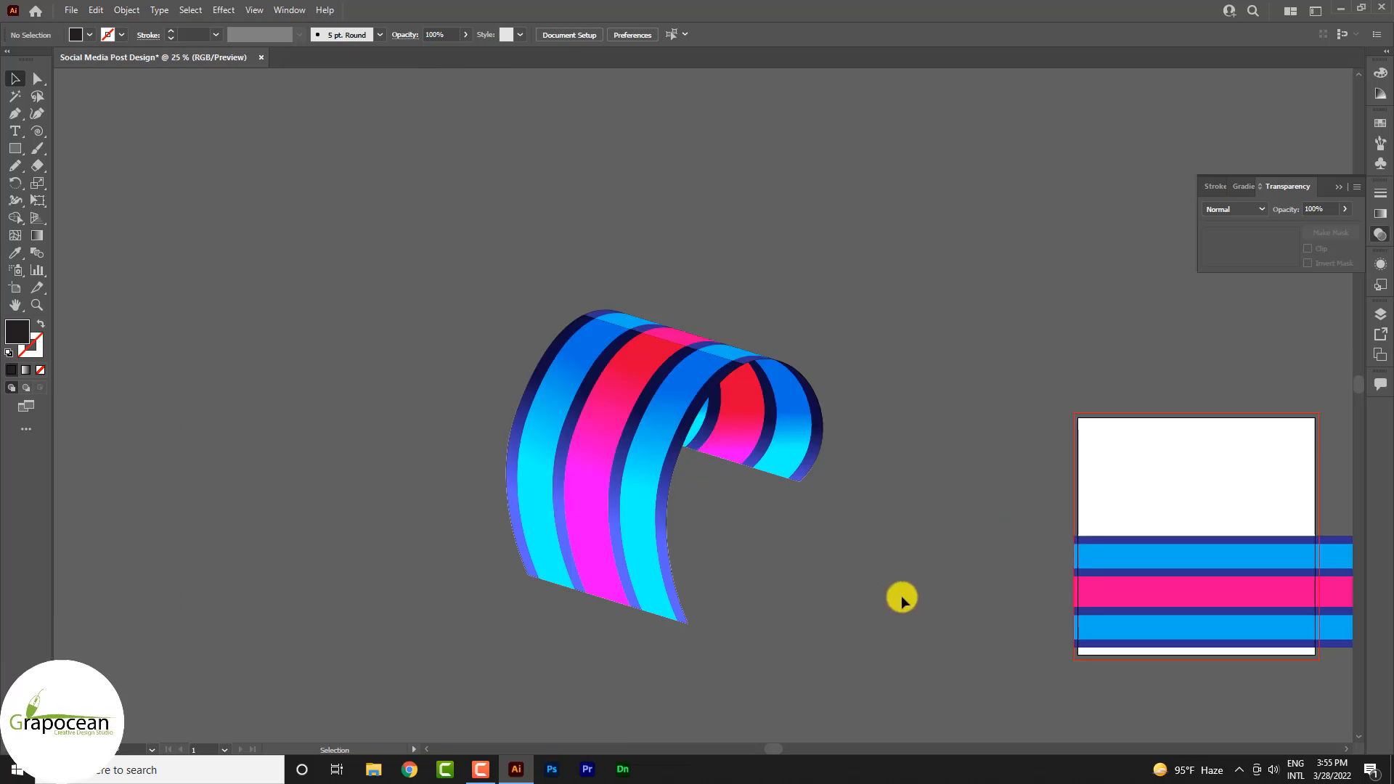
Select all pieces of the shaded ribbon together
left_click(535, 342)
scroll(569, 336, "down", 3)
scroll(610, 375, "up", 2)
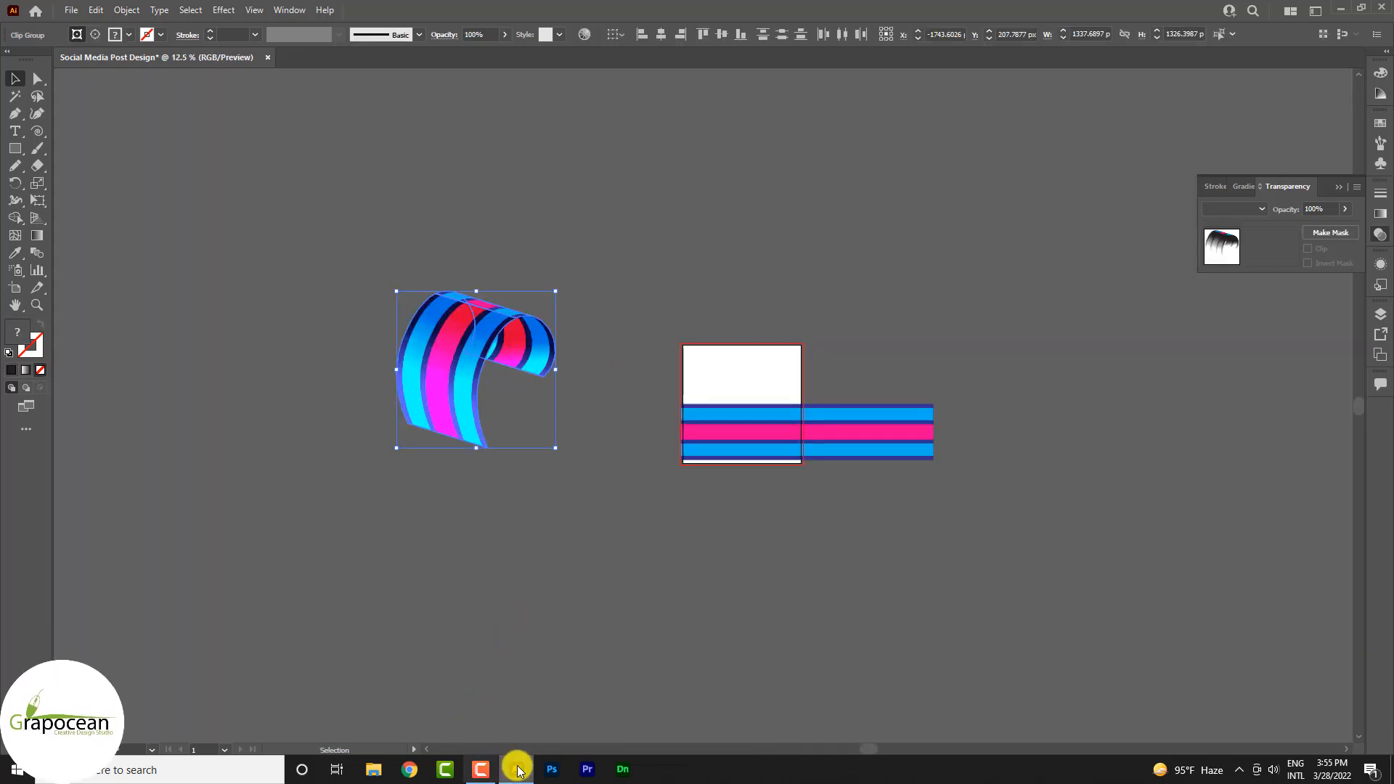
Switch to Photoshop and create a new document 1080 pixels wide and 1080 pixels high
left_click(552, 769)
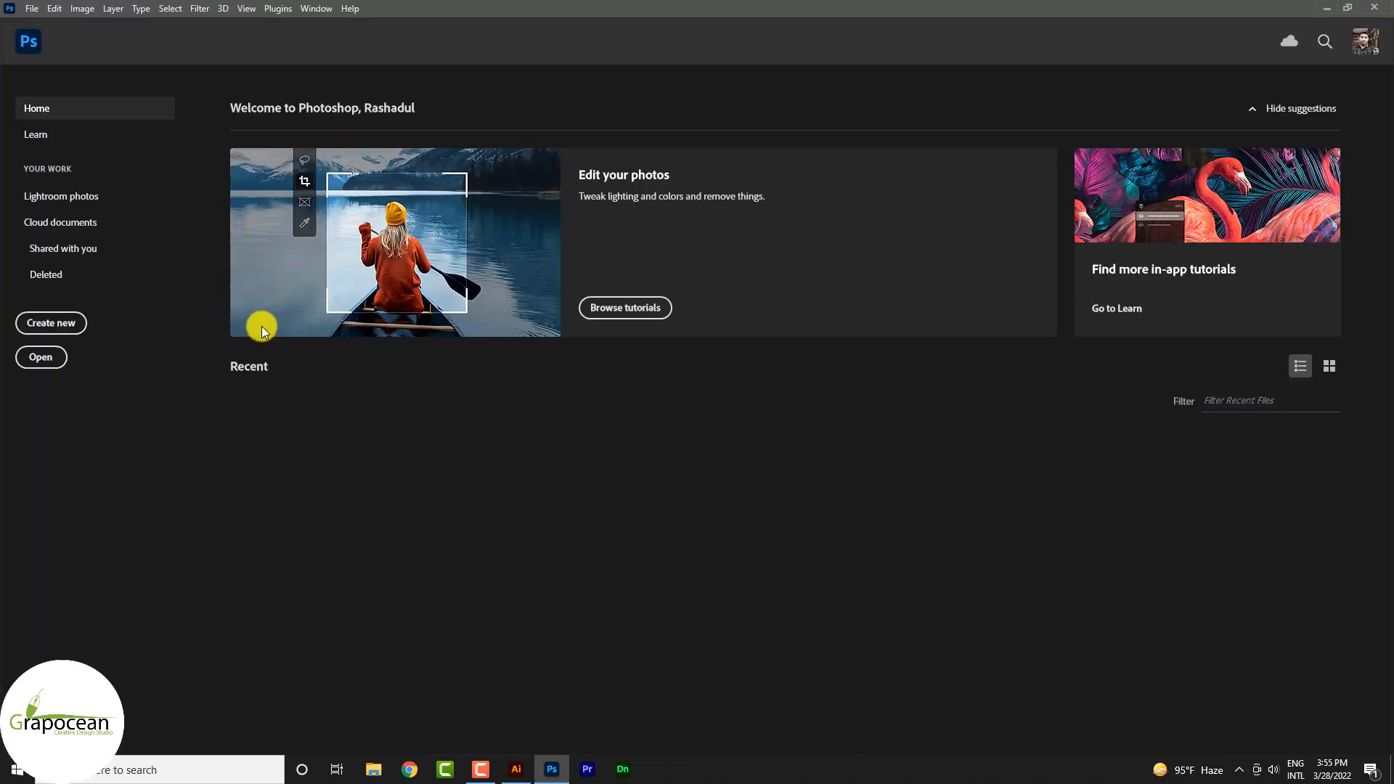
left_click(69, 322)
double_click(1023, 249)
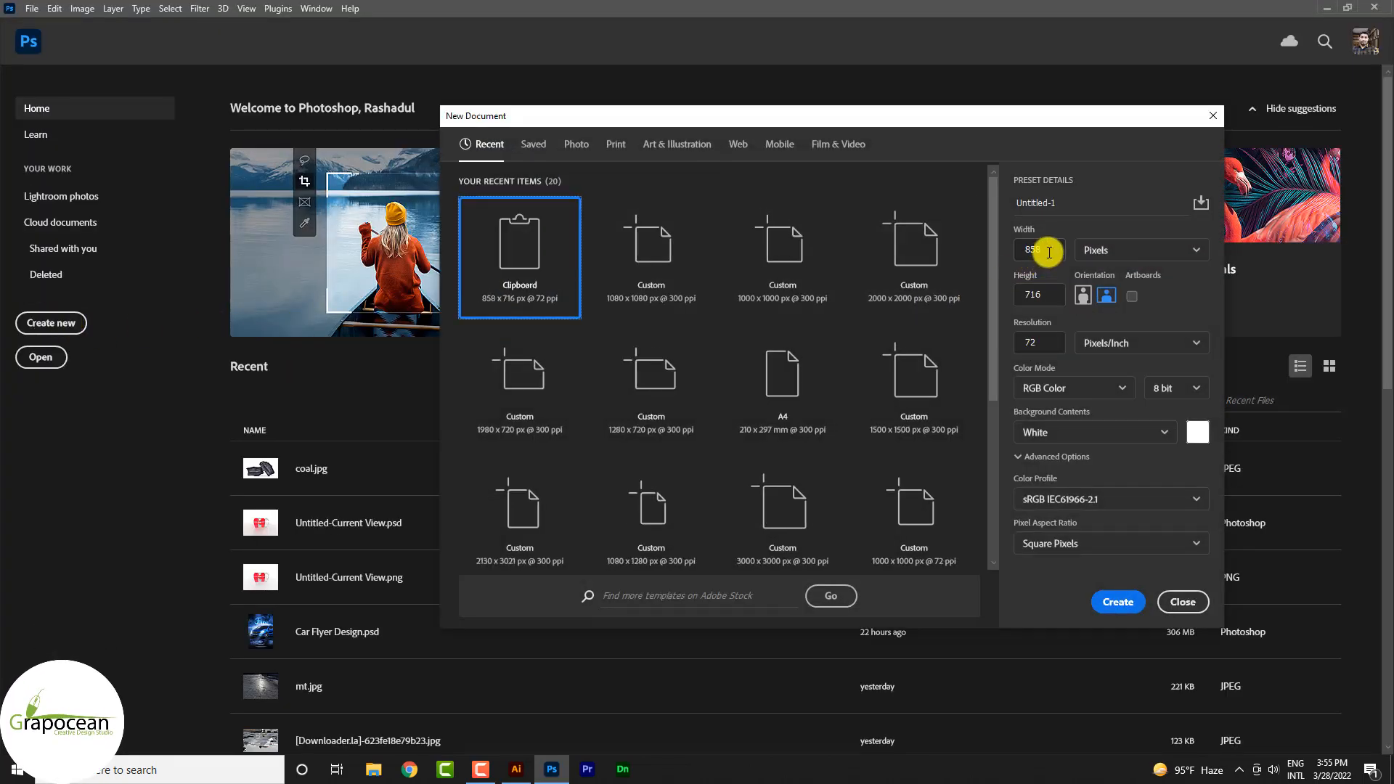
type("1080")
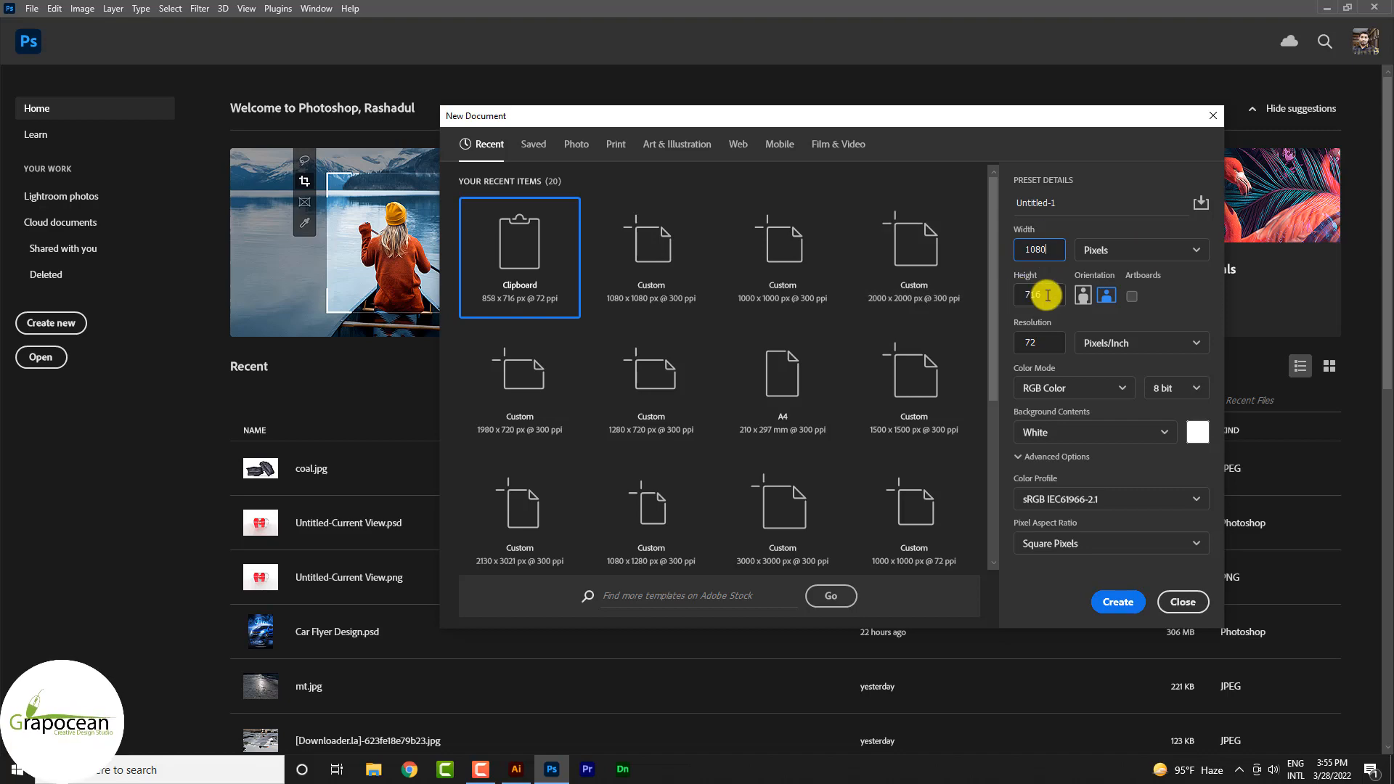
type("1080")
key("Return")
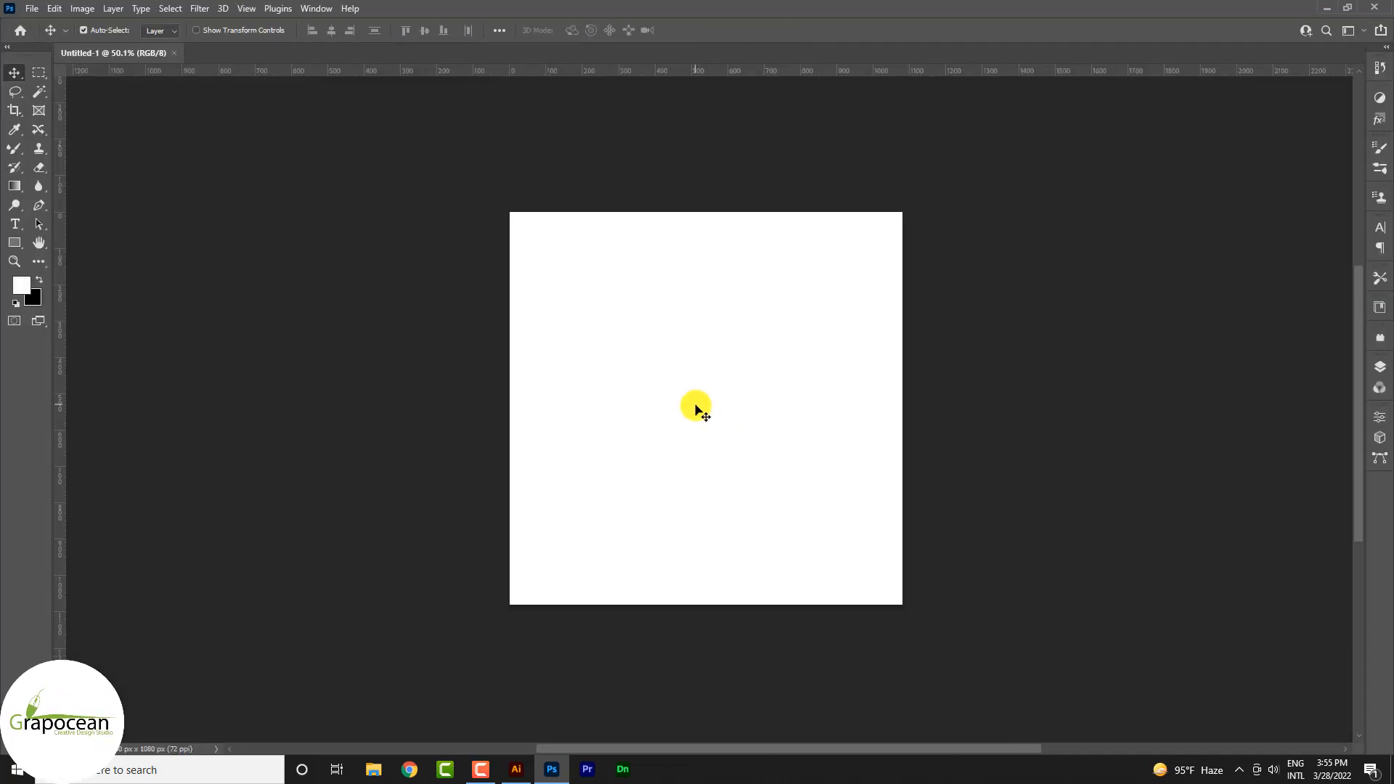
Bring the ribbon from Illustrator into the new Photoshop document and reduce its height to about 764 px at 1080 px width
left_click(516, 769)
left_click_drag(466, 341, 675, 405)
left_click_drag(679, 302, 685, 378)
key("ctrl+z")
left_click_drag(680, 690, 653, 573)
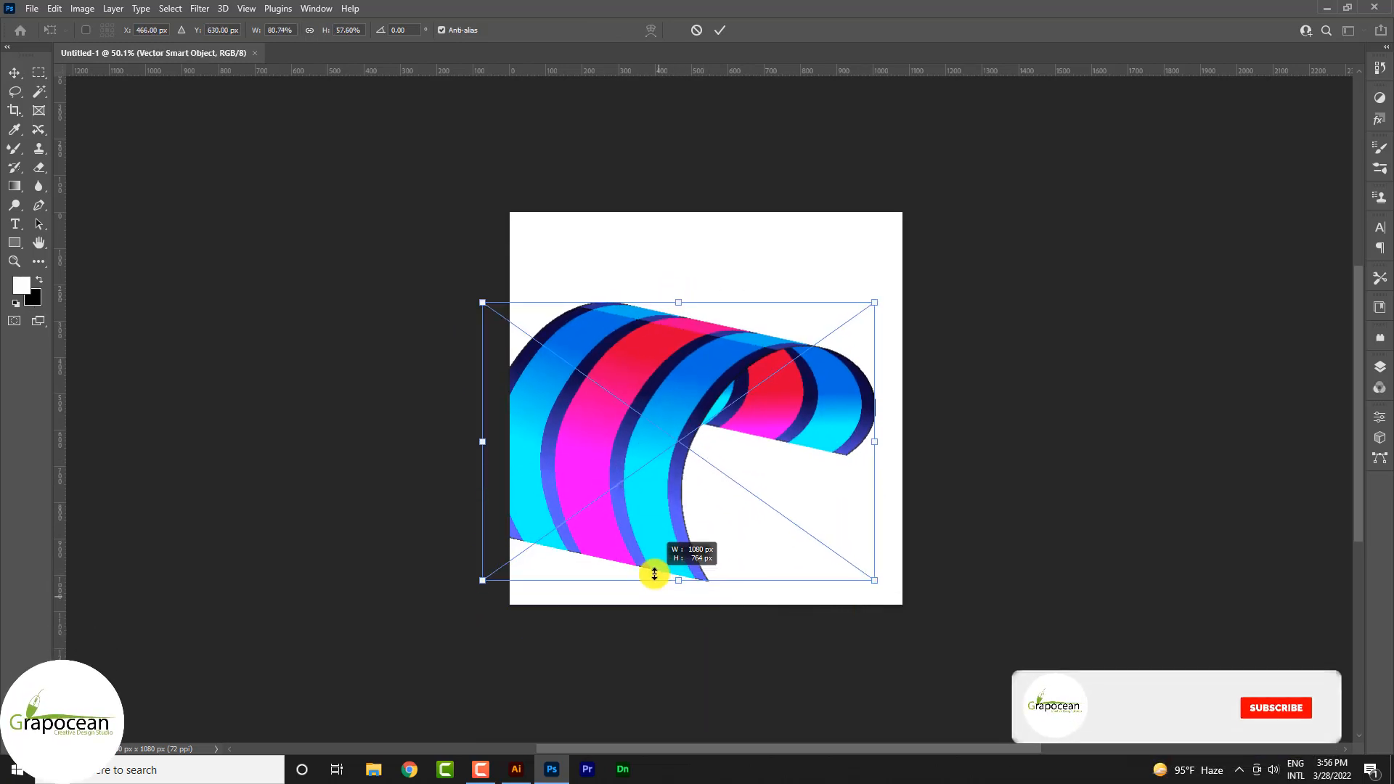
Move the ribbon into the canvas's lower-left corner and rotate it clockwise so it slopes down along the bottom edge
left_click_drag(646, 476, 623, 608)
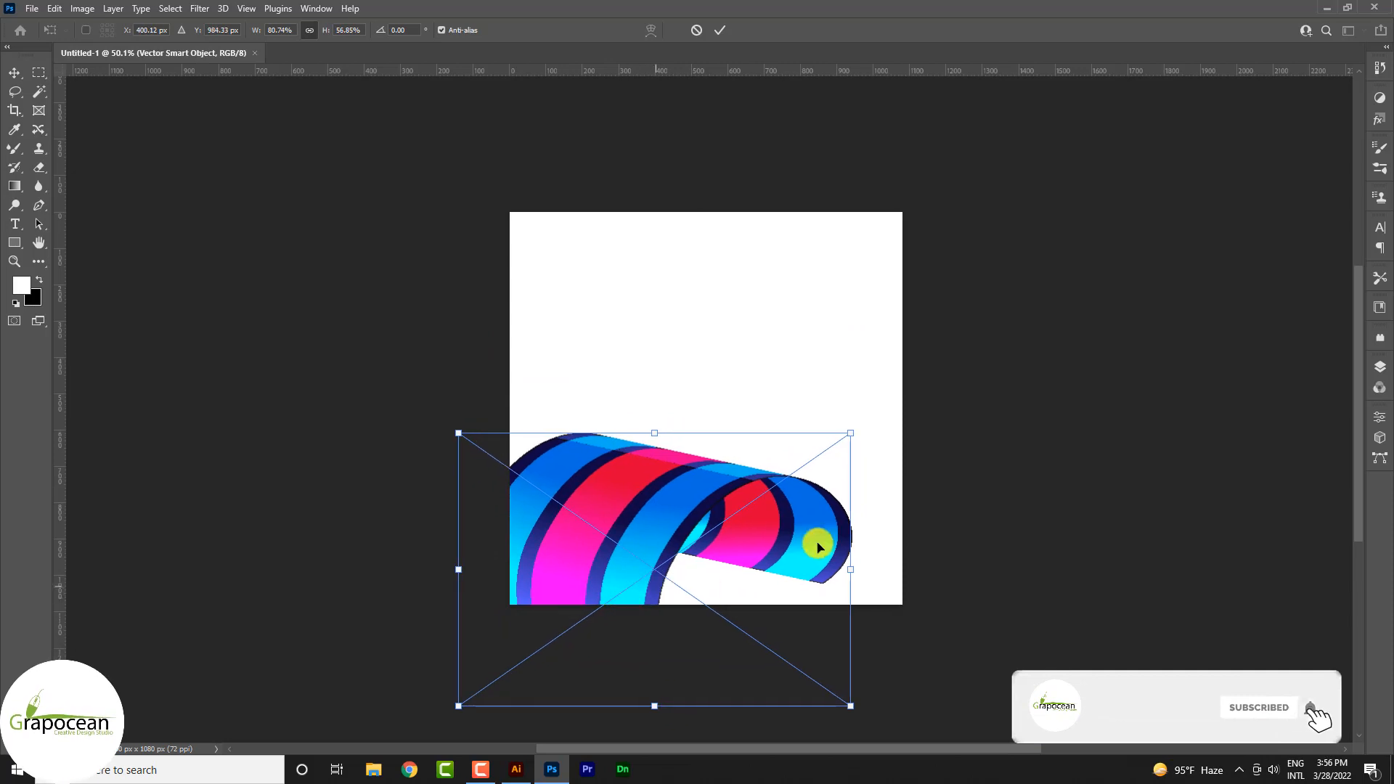
left_click_drag(850, 707, 816, 732)
scroll(762, 489, "down", 5)
left_click_drag(668, 472, 684, 471)
Open the glob PSD file from the Desktop
scroll(746, 489, "up", 3)
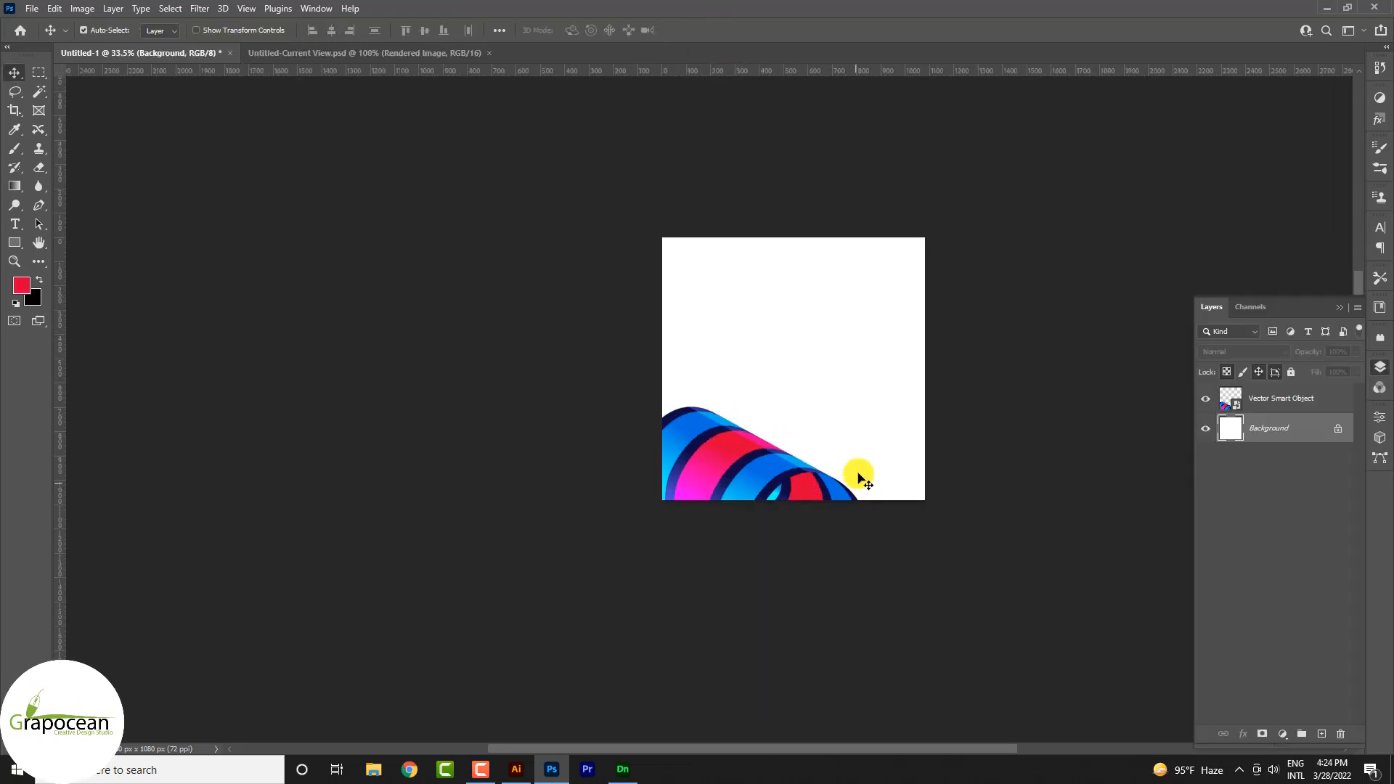
scroll(828, 460, "up", 3)
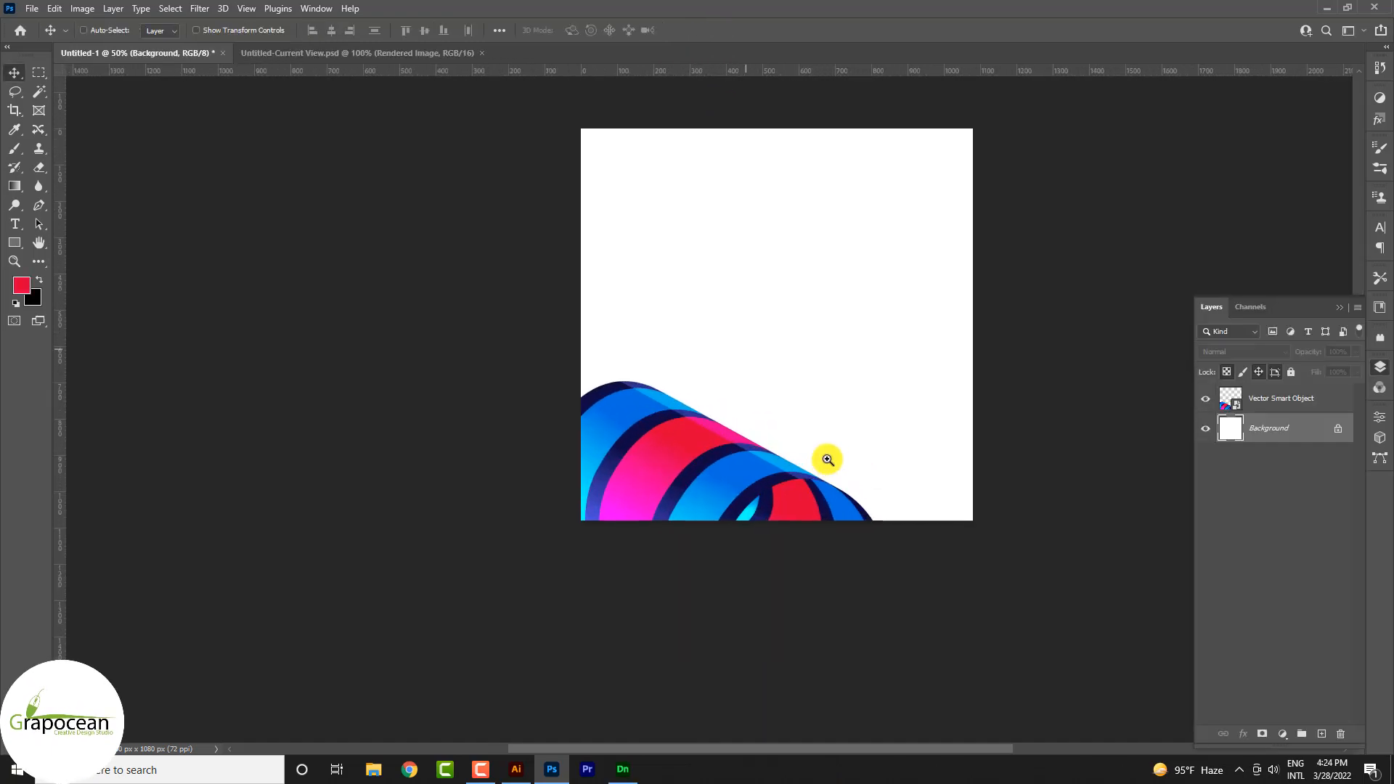
left_click(32, 9)
left_click(51, 42)
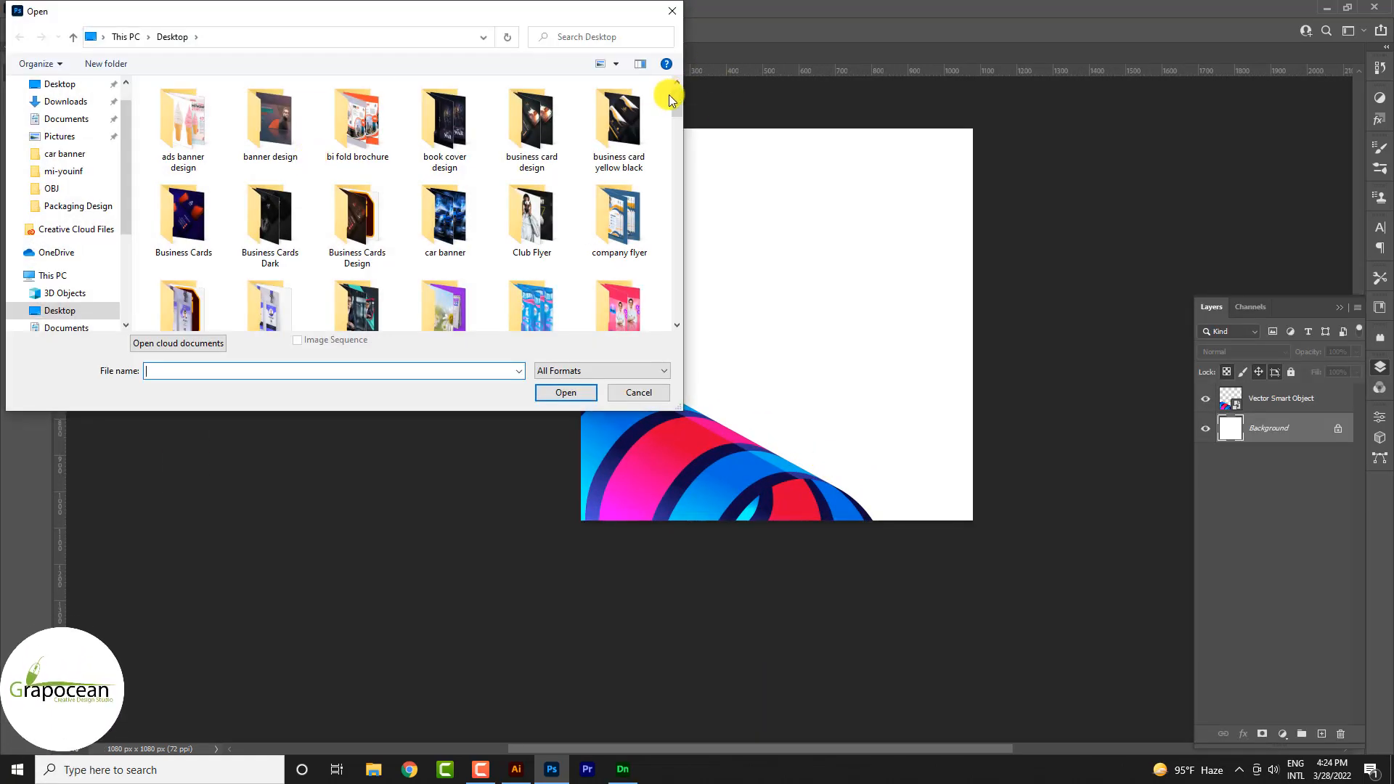
left_click_drag(675, 98, 675, 250)
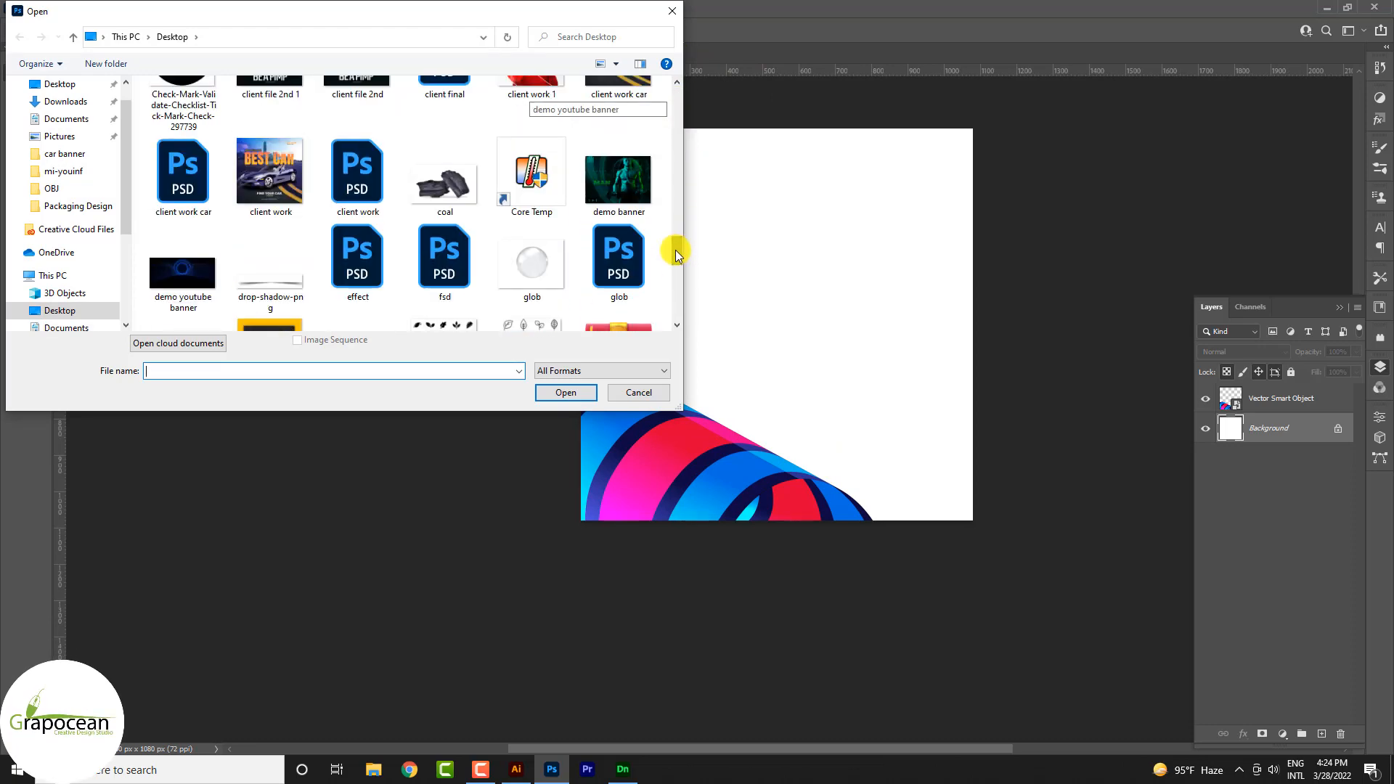
left_click(628, 255)
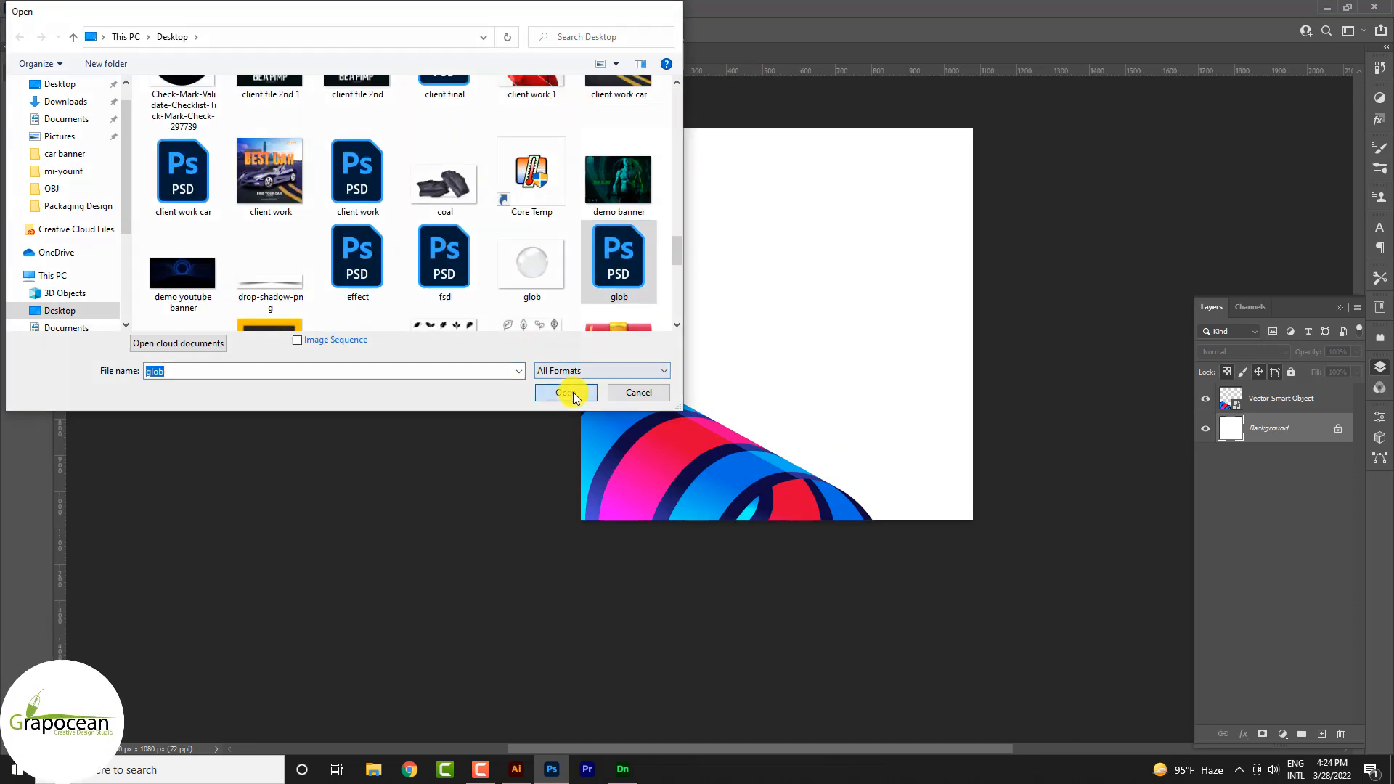
left_click(573, 397)
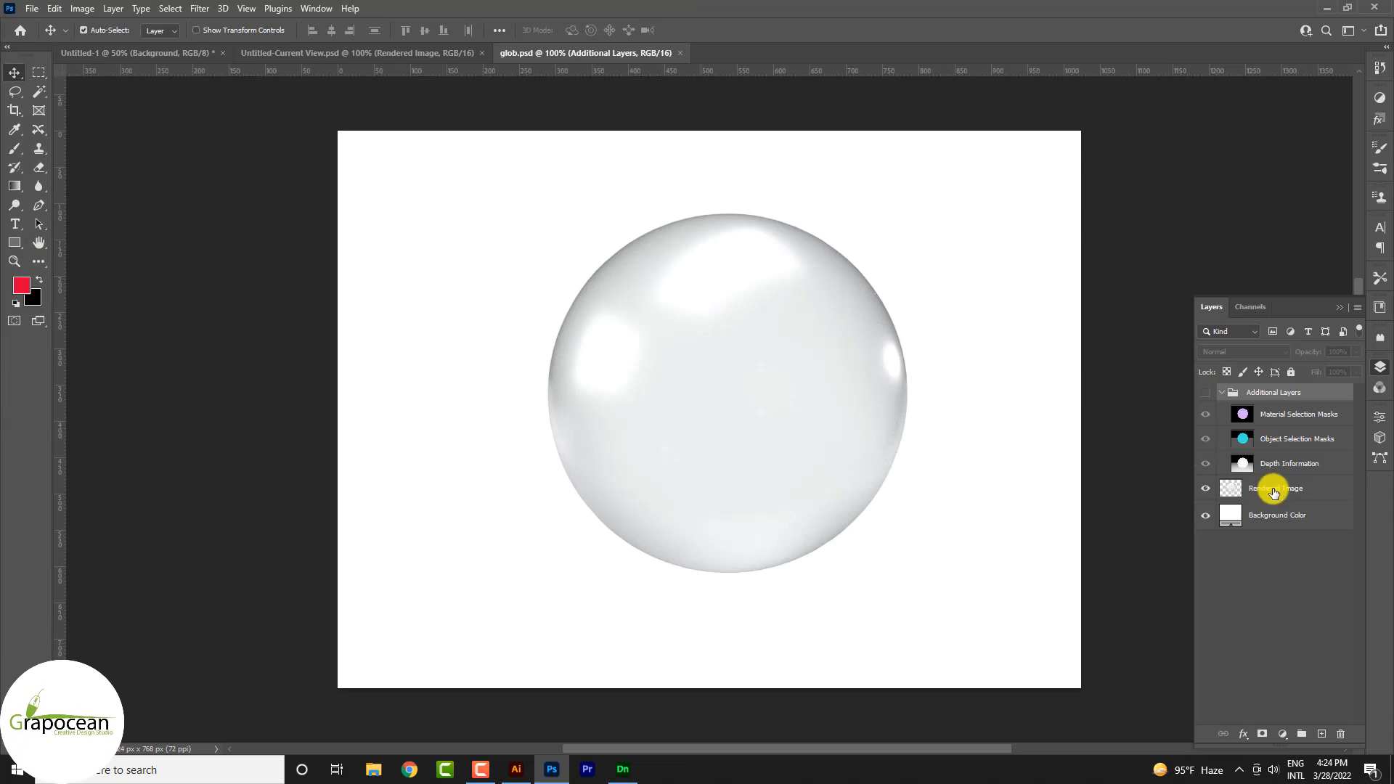
Hide the Background Color layer and bring the Rendered Image sphere into the Untitled-1 document
left_click(1274, 493)
left_click(1205, 514)
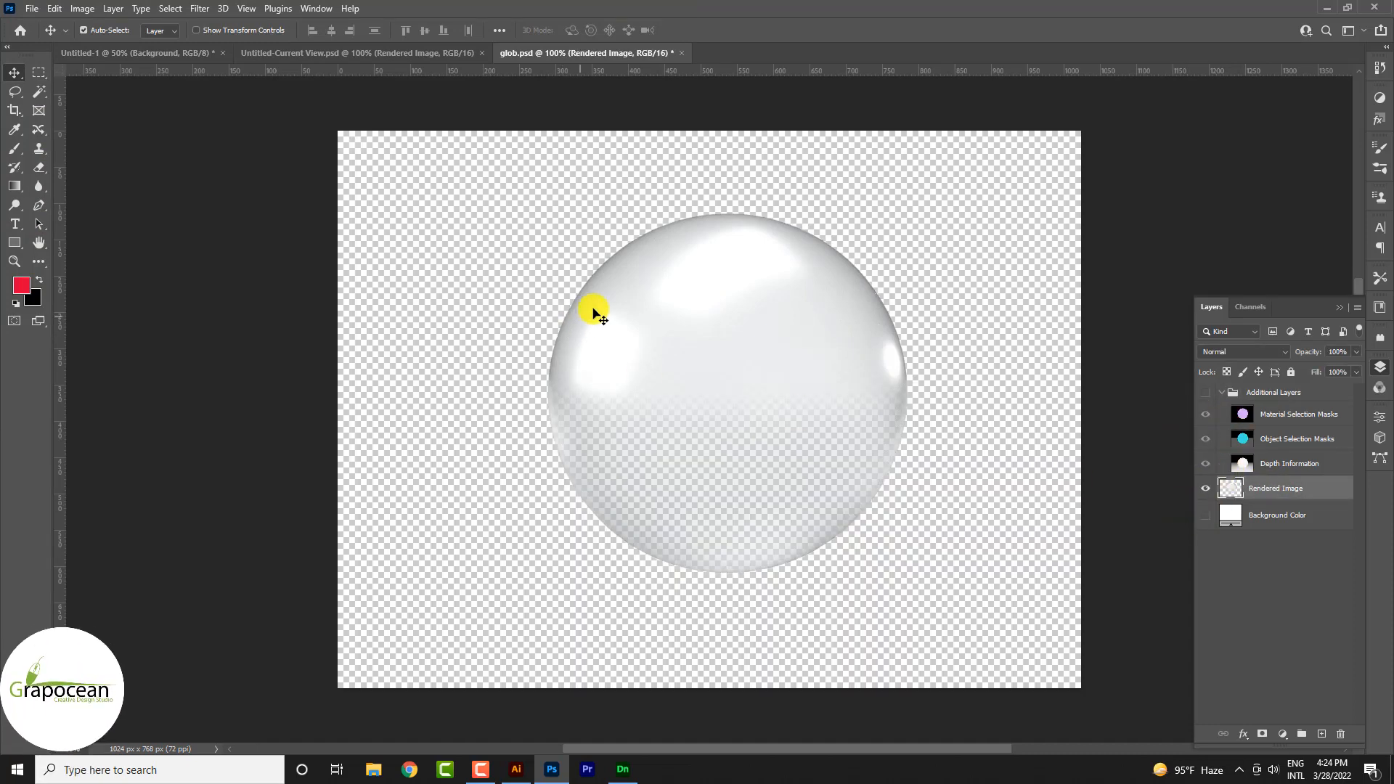
left_click_drag(585, 311, 146, 52)
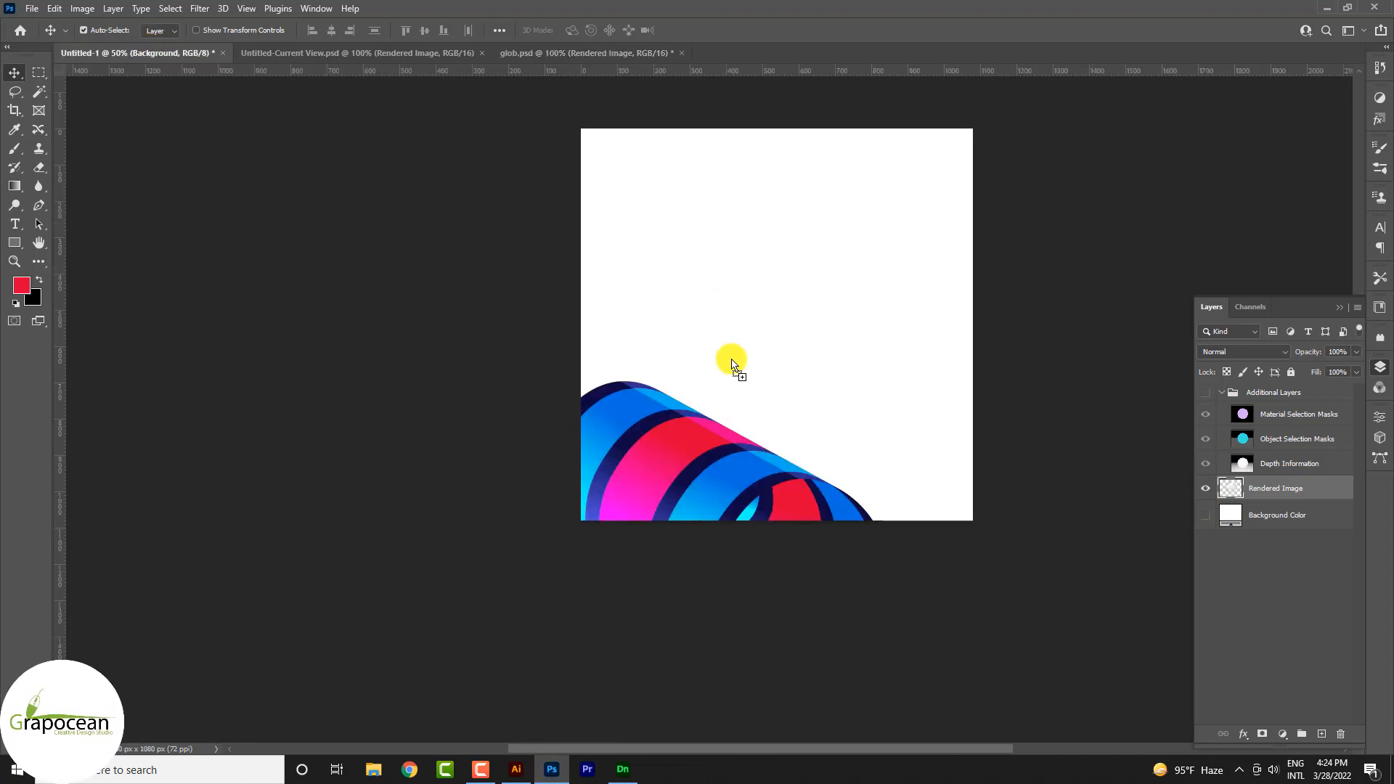
left_click_drag(732, 363, 762, 347)
Scale the sphere to about 102% and place it above the ribbon at about X 540 px, Y 518.5 px
left_click(683, 294)
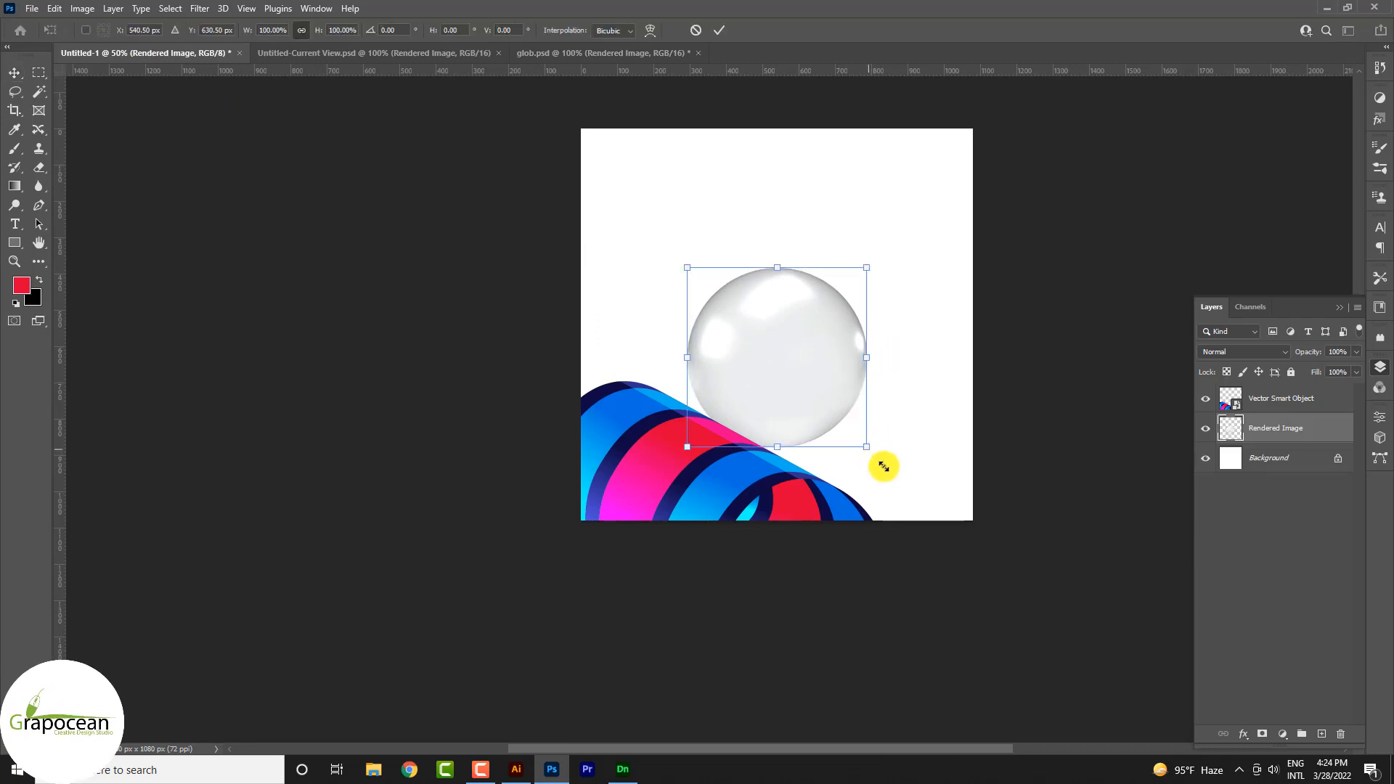
left_click_drag(883, 466, 900, 498)
left_click_drag(811, 419, 816, 371)
left_click_drag(908, 445, 869, 408)
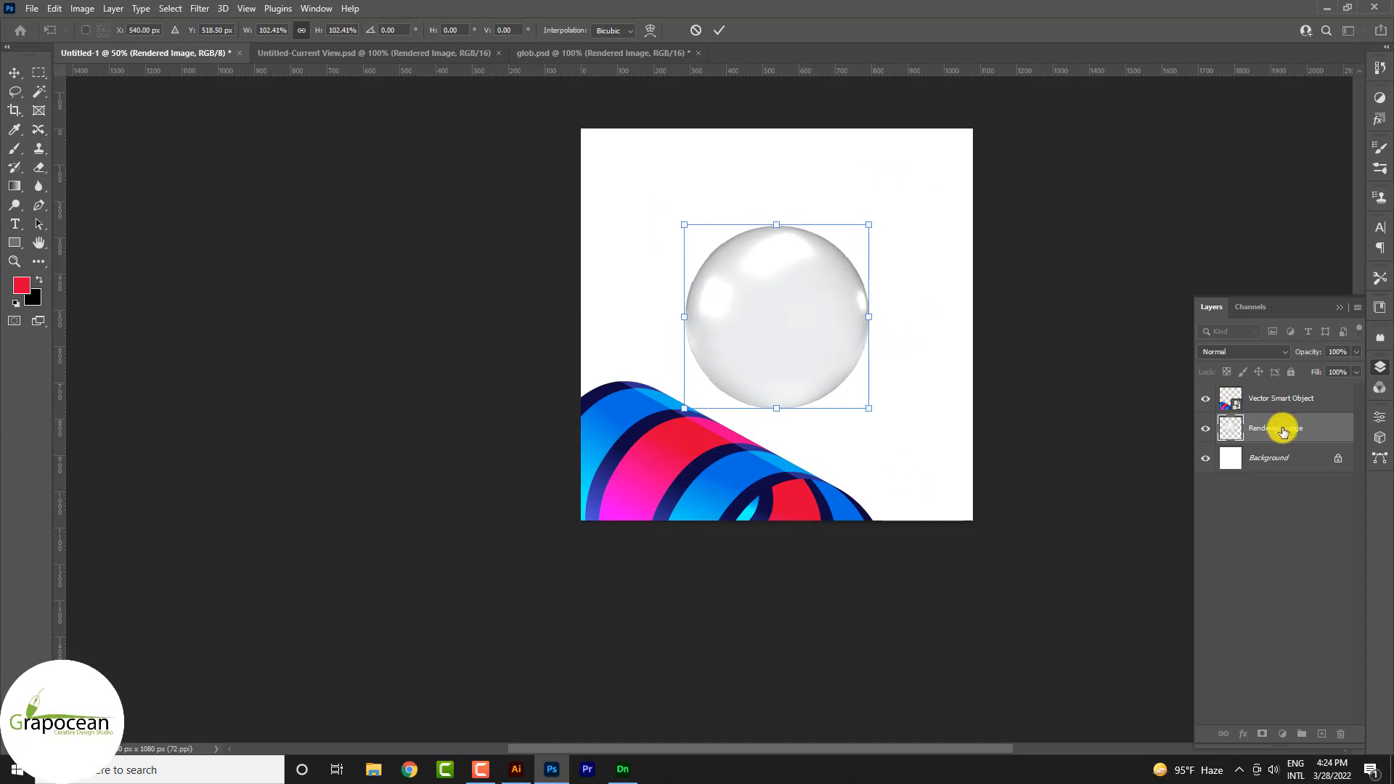
key("Return")
Move the sphere's layer above the ribbon layer and lower the sphere so it overlaps the ribbon's upper edge
left_click_drag(1282, 427, 1282, 387)
left_click_drag(794, 345, 781, 392)
key("ctrl")
key("ctrl+t")
mouse_move(855, 450)
left_mouse_down()
mouse_move(874, 469)
mouse_move(836, 470)
left_mouse_up()
left_click(722, 30)
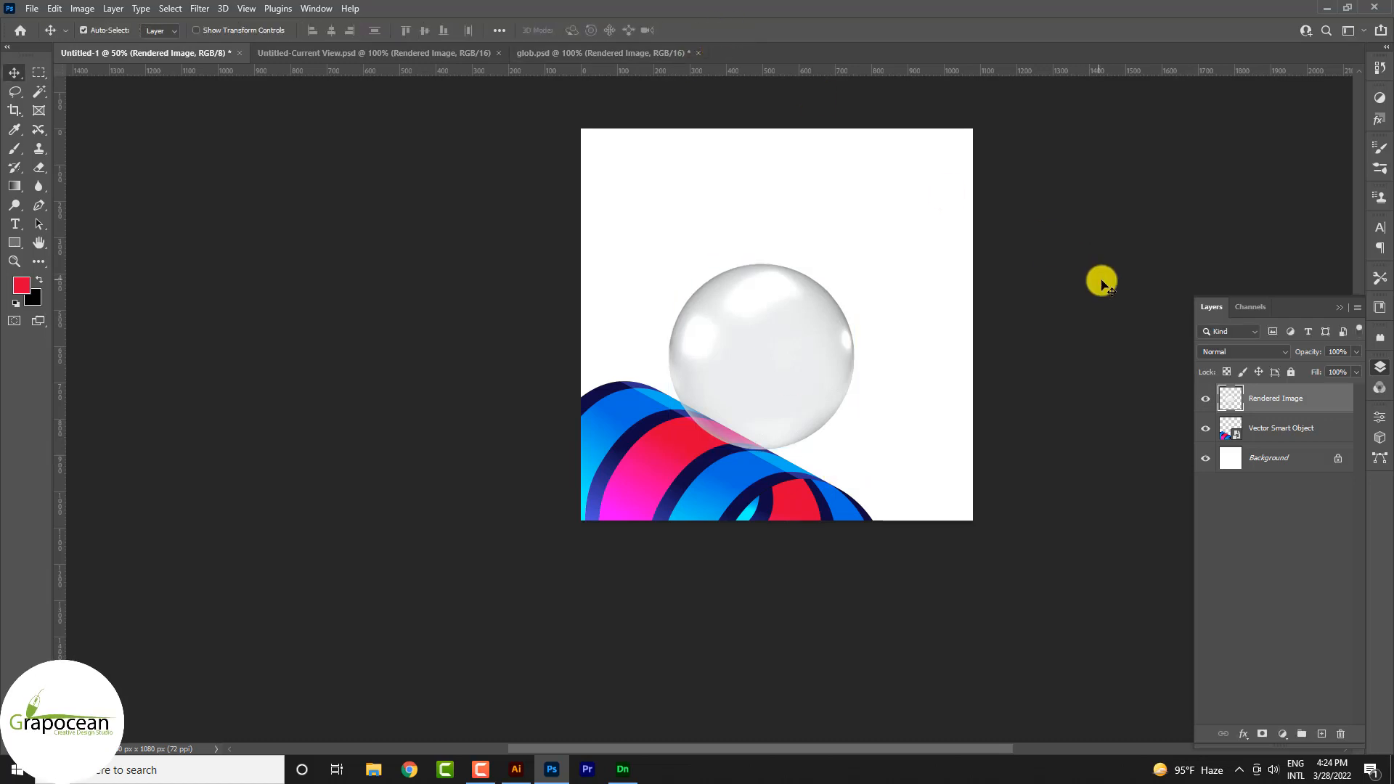
Add a solid color fill layer above the background in blue 00a4ed, sampled from the ribbon
left_click(1101, 285)
scroll(869, 389, "down", 4)
scroll(875, 396, "up", 3)
left_click(1285, 458)
left_click(1282, 734)
left_click(1311, 476)
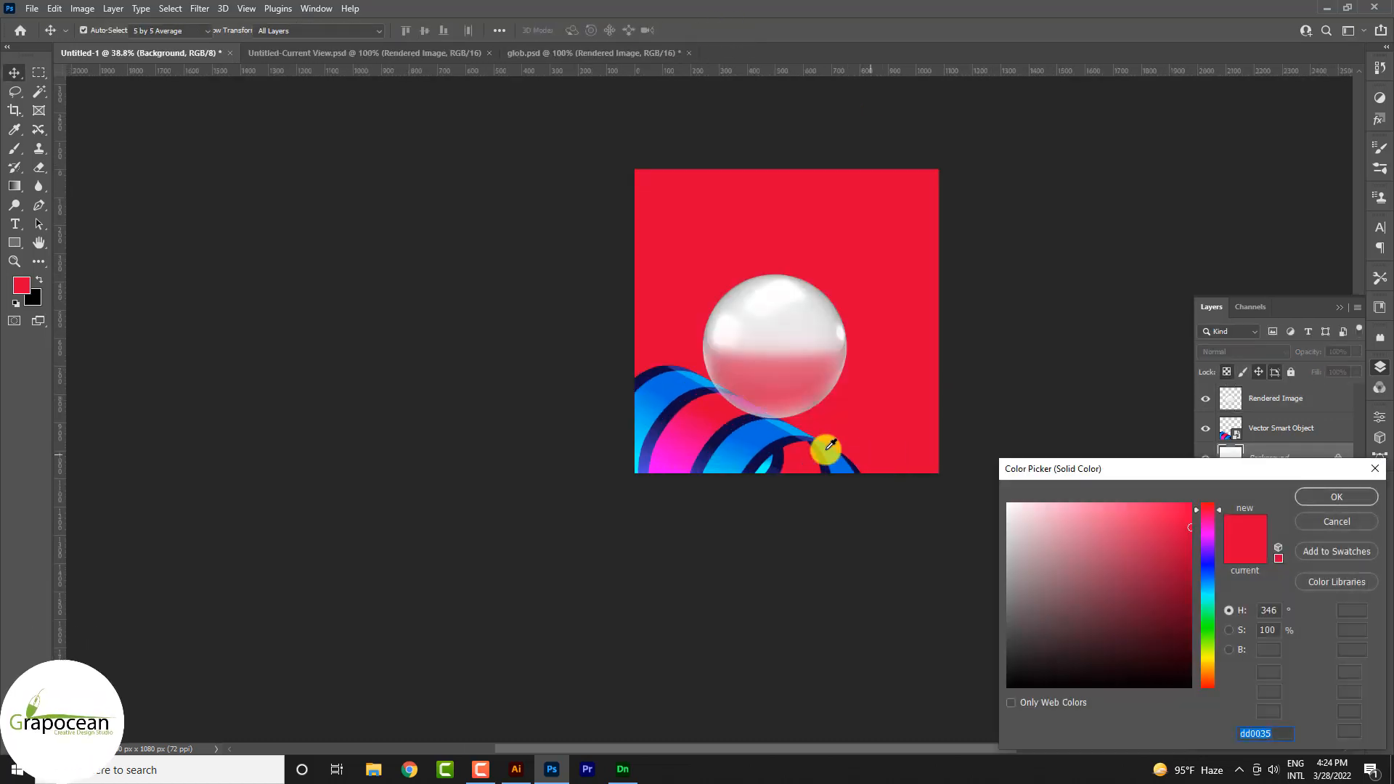
left_click(795, 463)
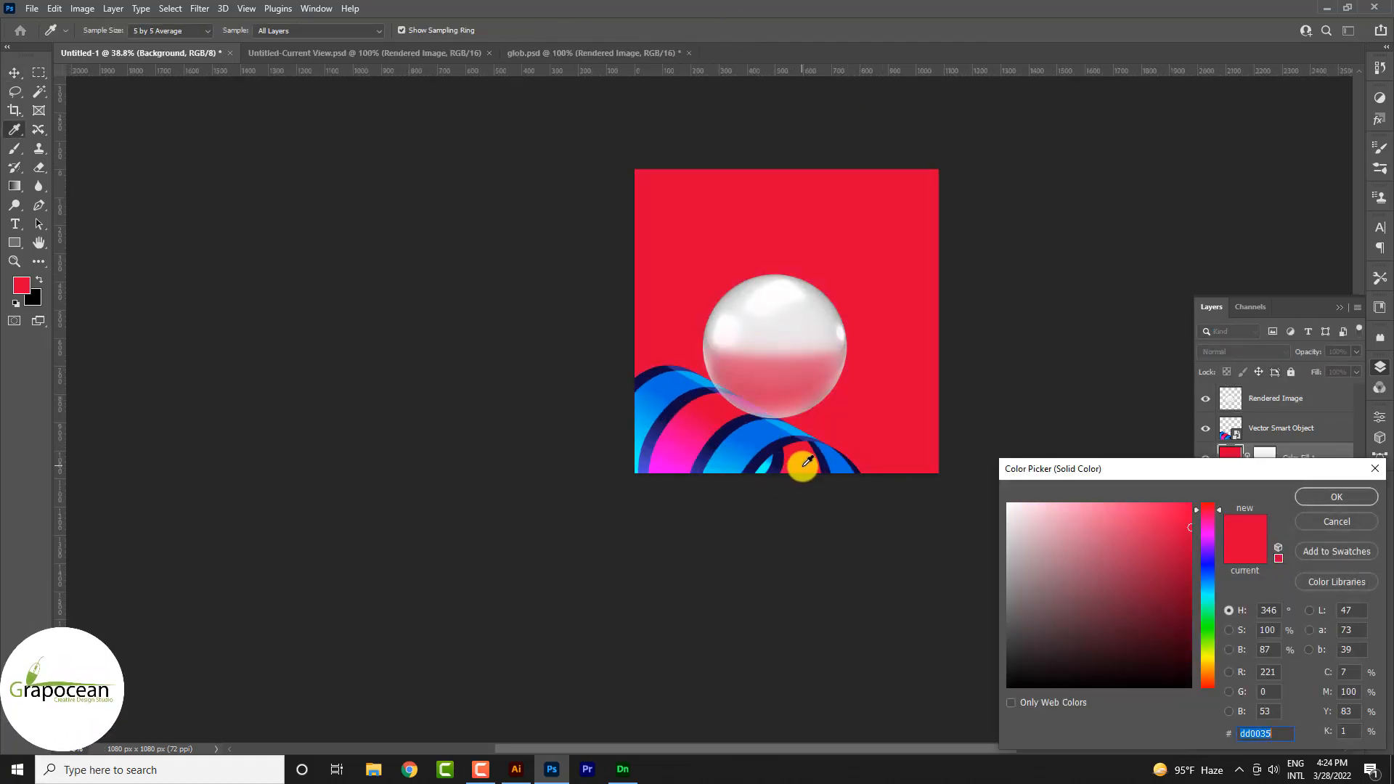
left_click(694, 455)
left_click(741, 462)
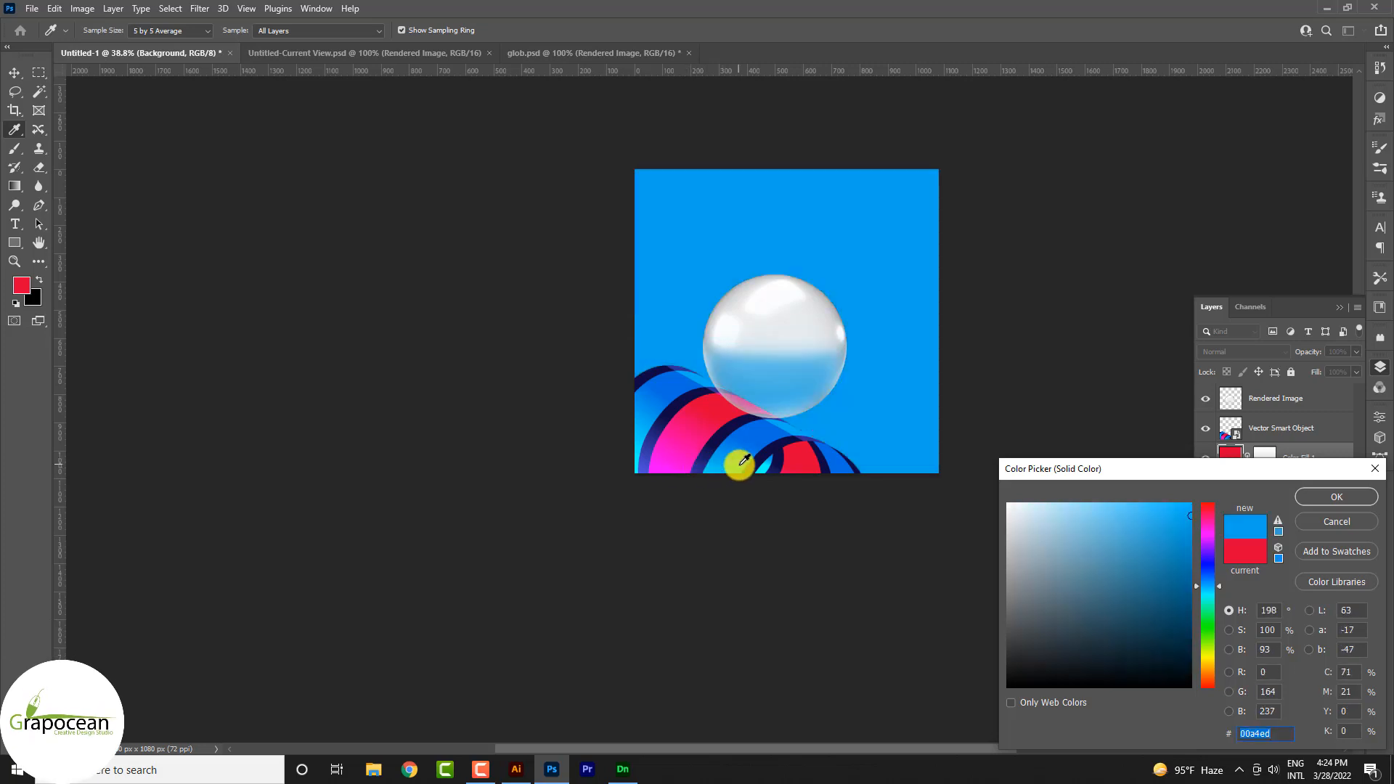
left_click(1337, 496)
Lower the sphere layer's opacity to 35% and duplicate the layer twice
left_click(1316, 394)
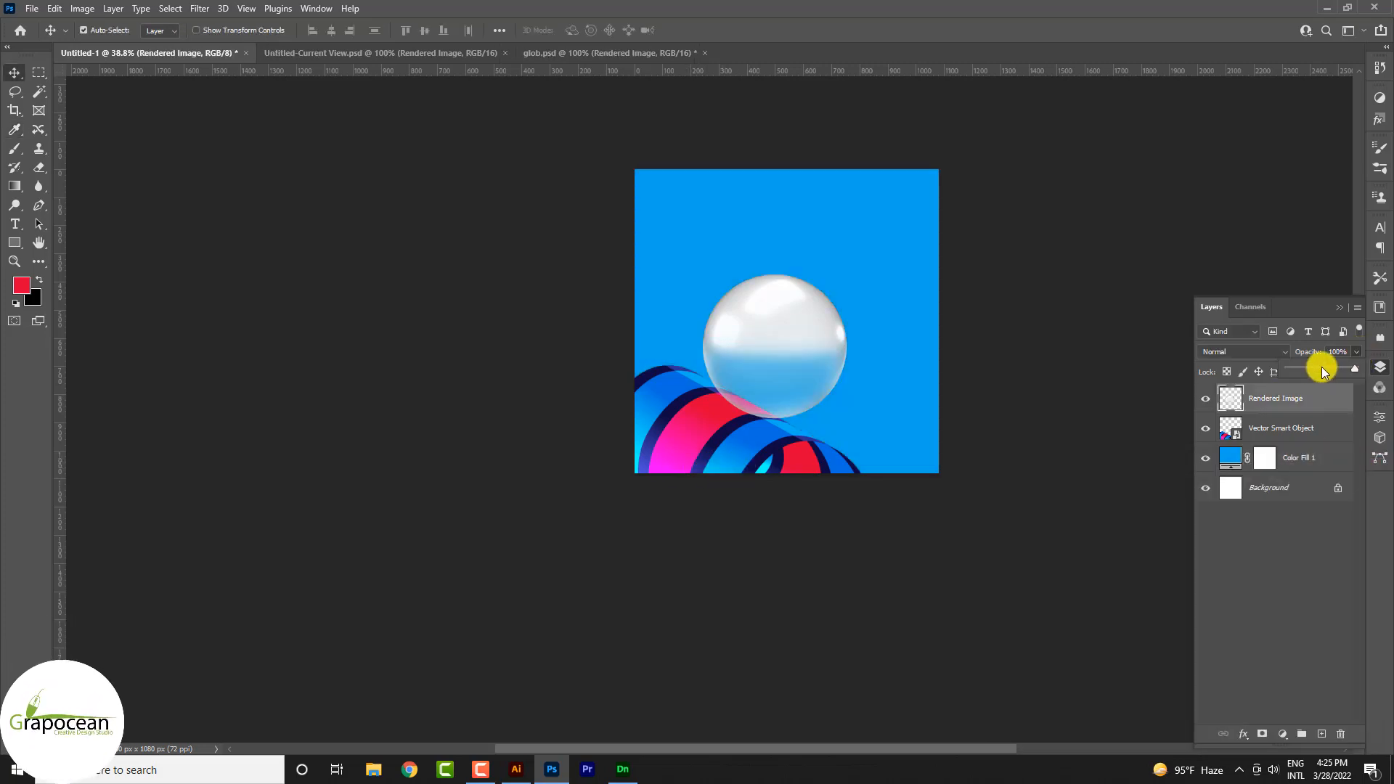
mouse_move(1322, 371)
left_mouse_down()
mouse_move(1298, 371)
mouse_move(1312, 373)
left_mouse_up()
key("ctrl+j")
key("ctrl+j")
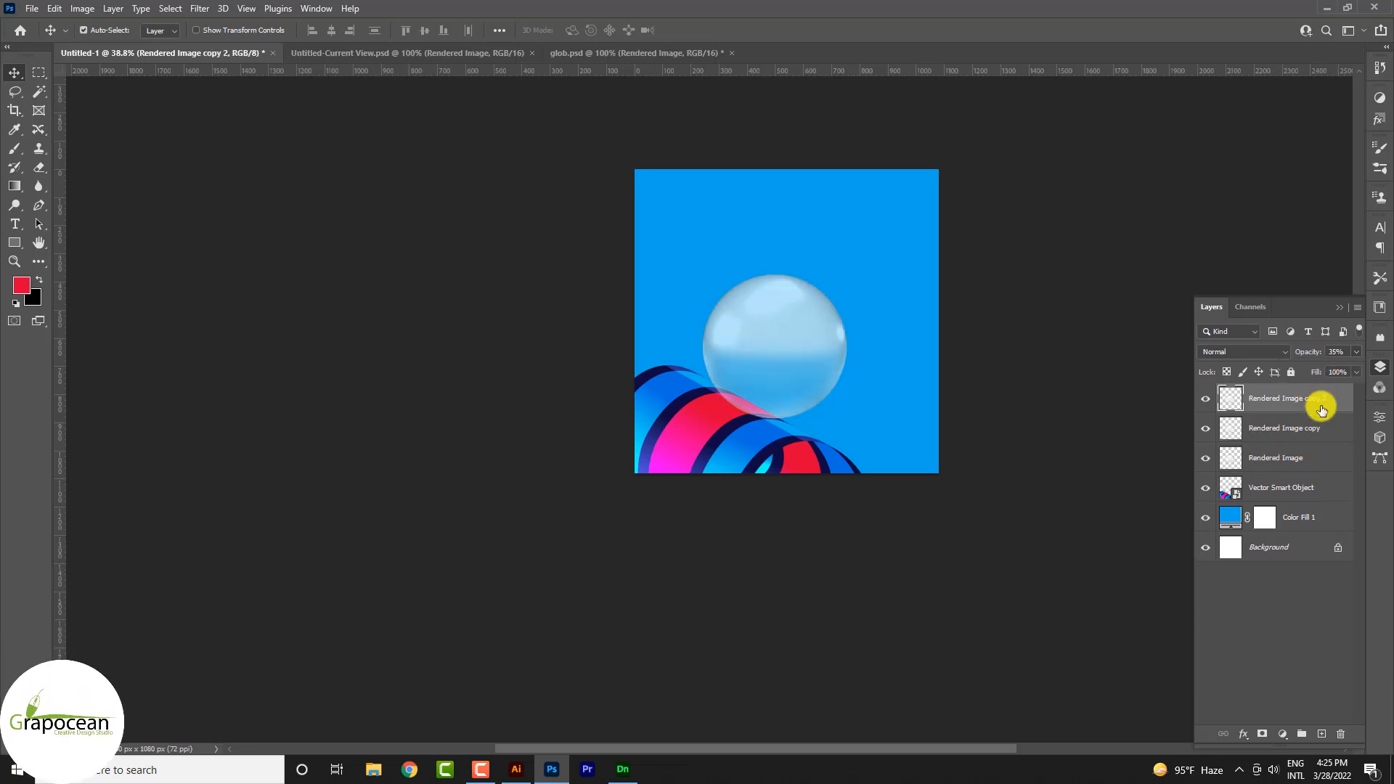
Try the Lighter Color blend mode on the topmost sphere copy and Soft Light on the middle copy
left_click(1257, 351)
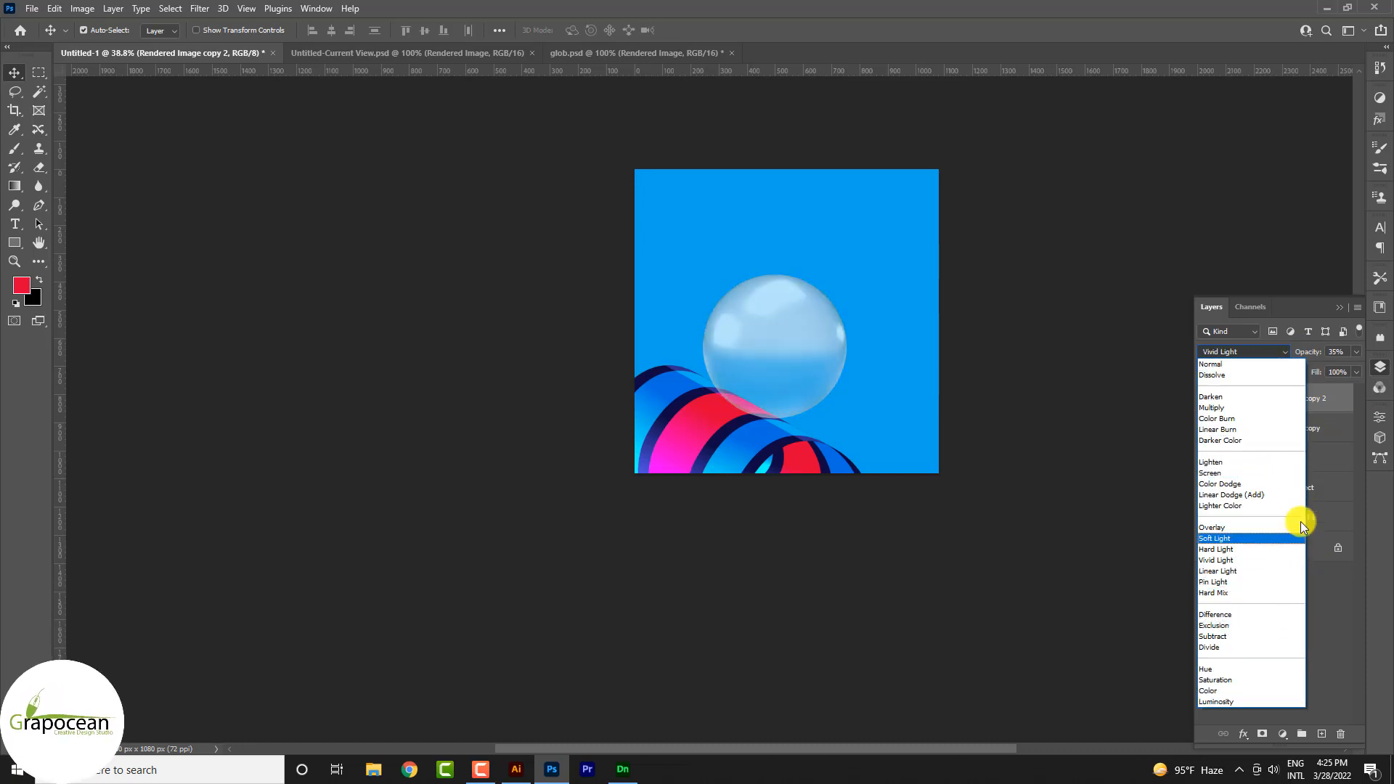
left_click(1257, 506)
left_click(1282, 423)
left_click(1260, 351)
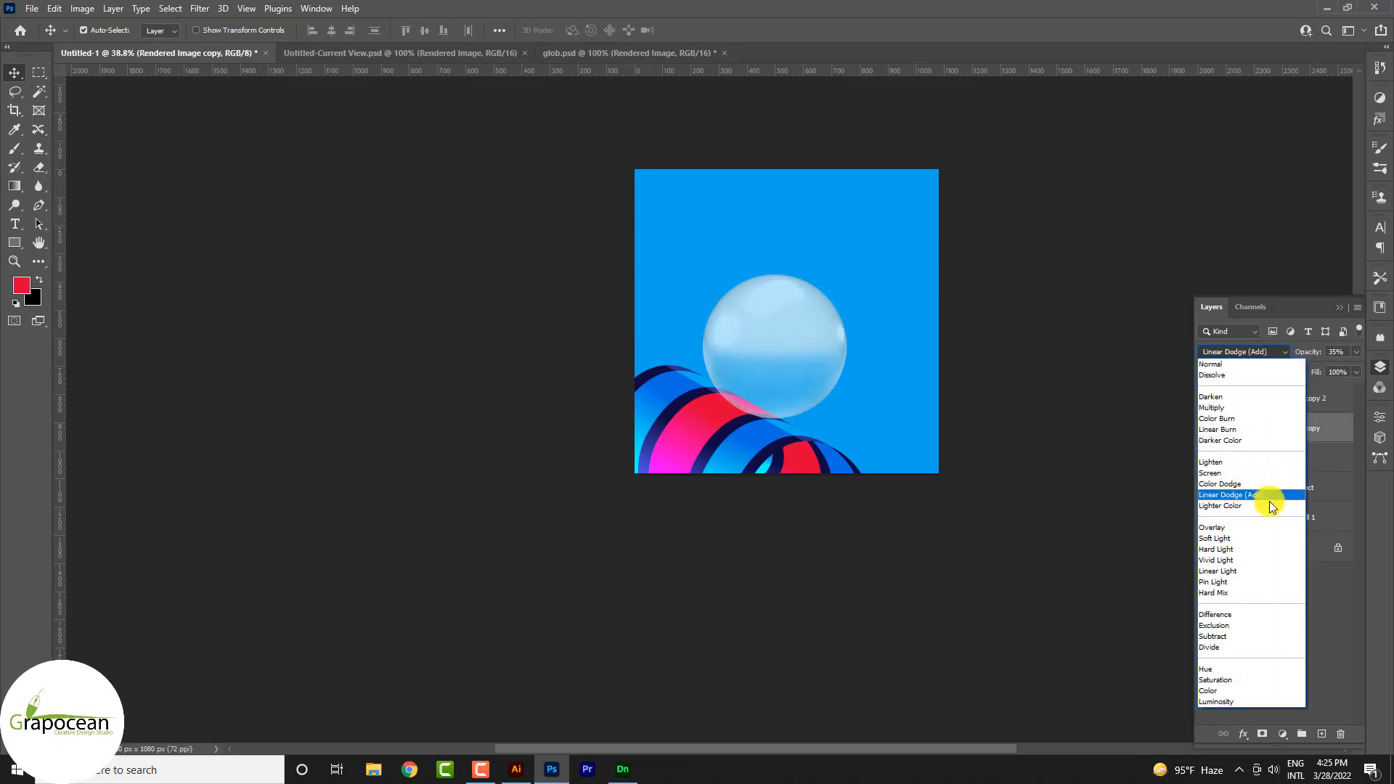
left_click(1272, 540)
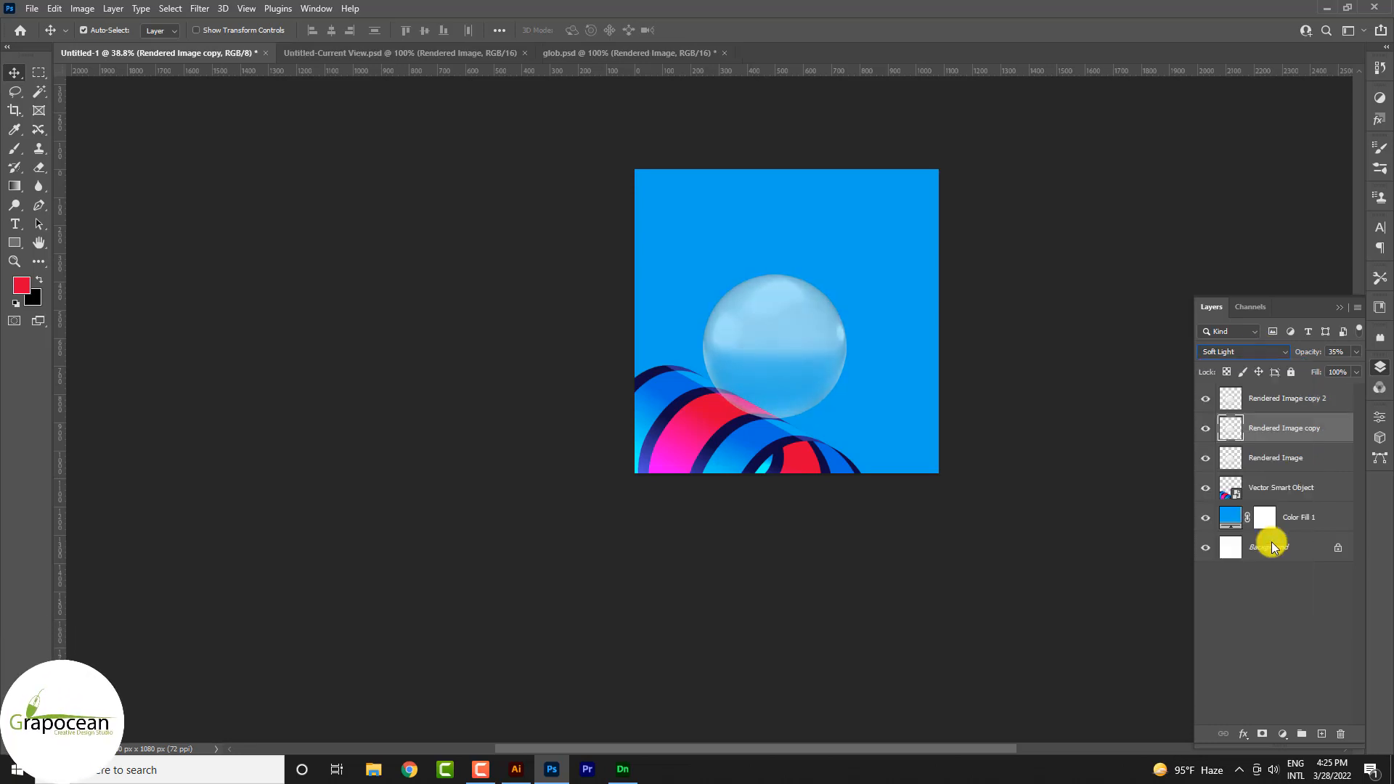
Set the blend mode of the original sphere layer and its topmost copy to Linear Burn
left_click(1294, 457)
left_click(1245, 352)
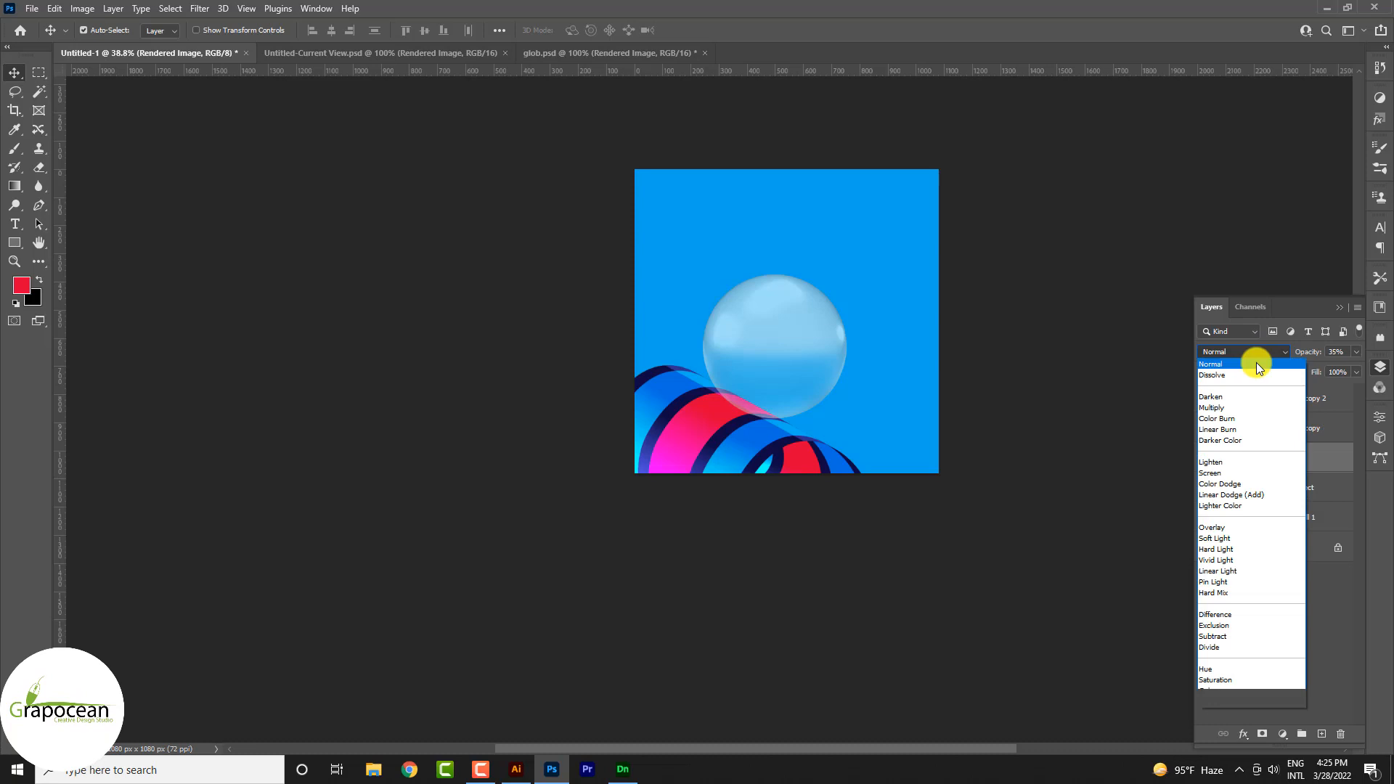
left_click(1264, 430)
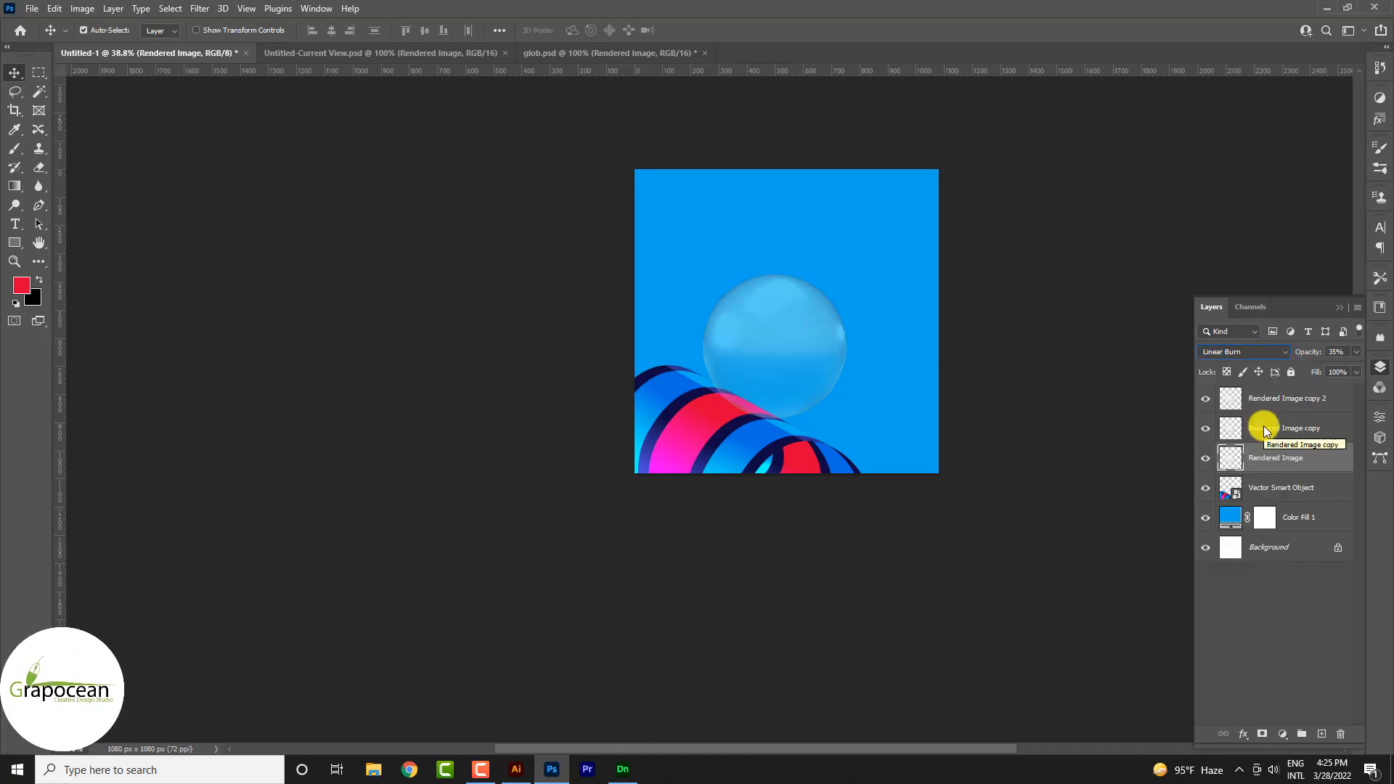
left_click(1289, 404)
left_click(1244, 352)
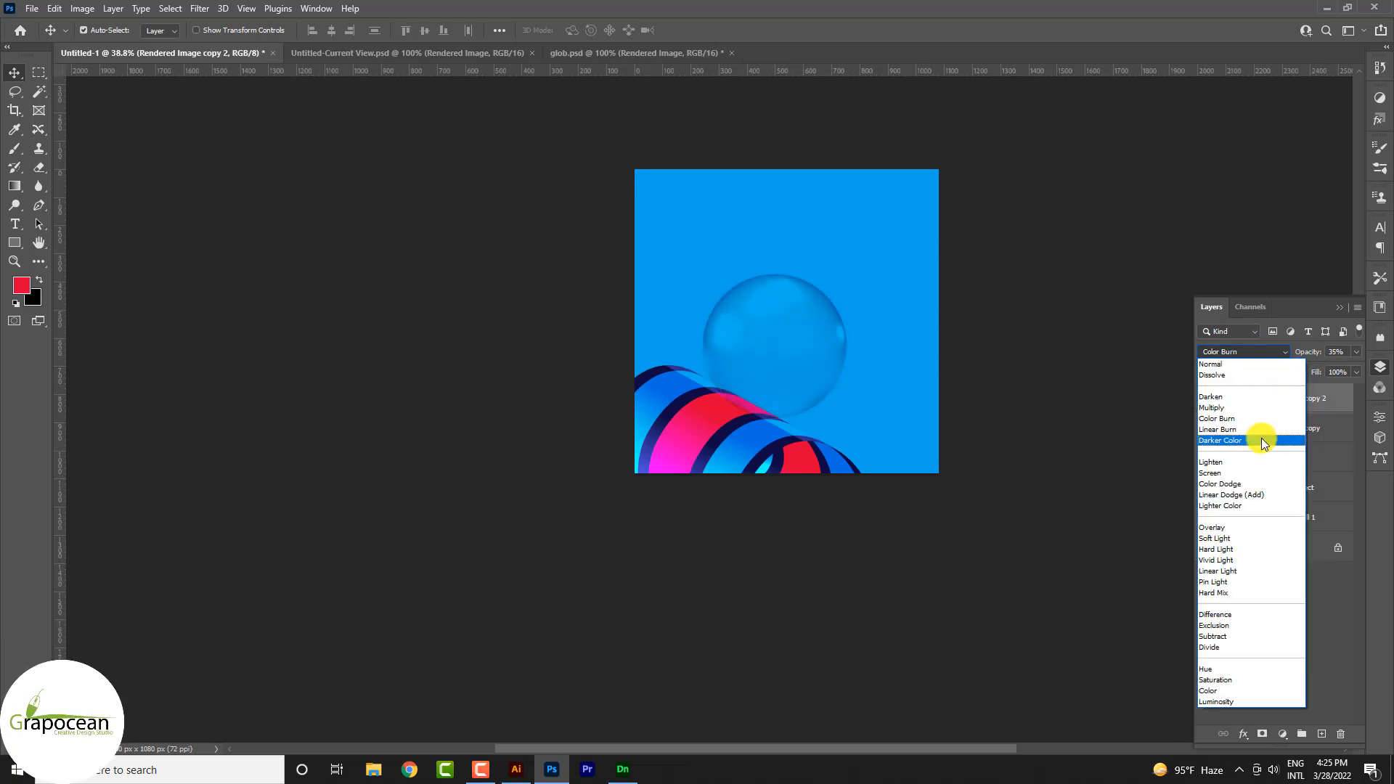
left_click(1260, 431)
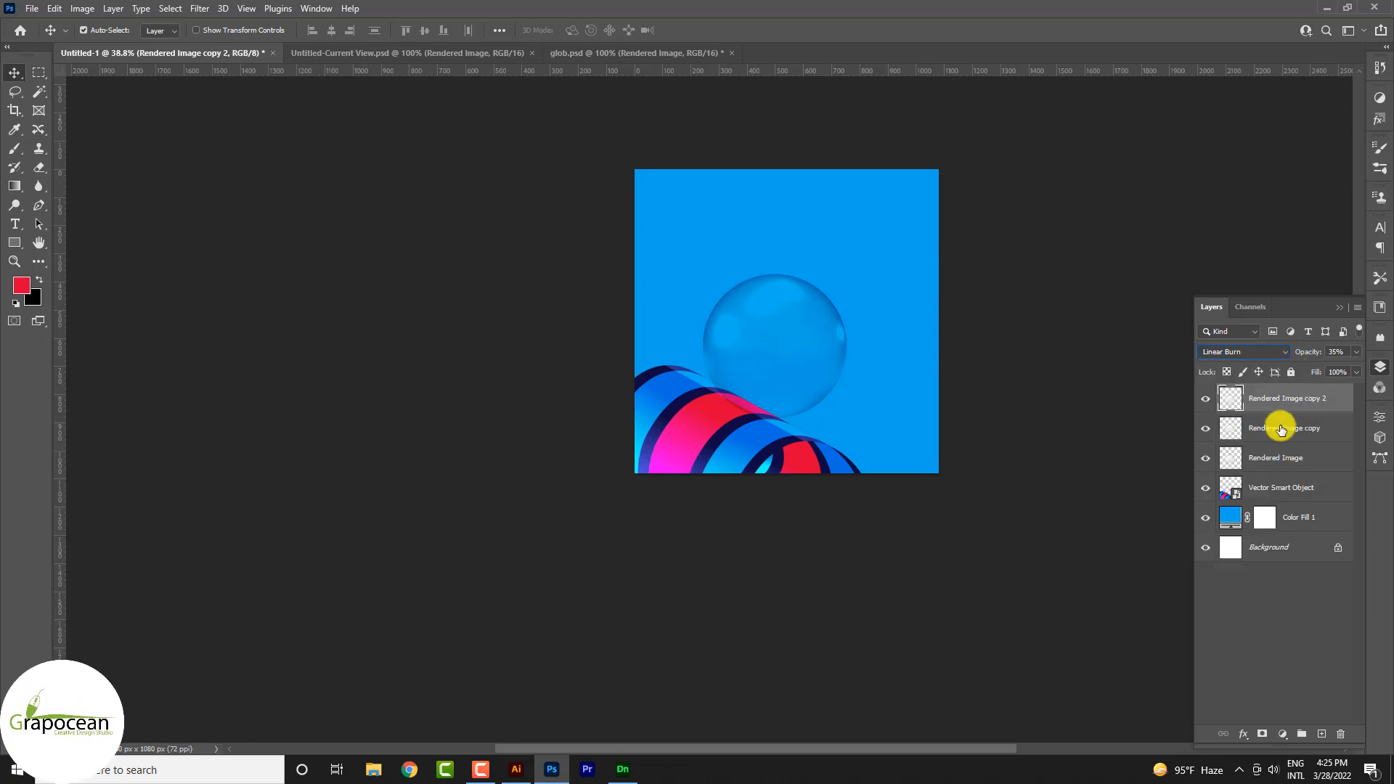
Set the middle sphere copy's blend mode to Darker Color
left_click(1280, 429)
left_click(1267, 352)
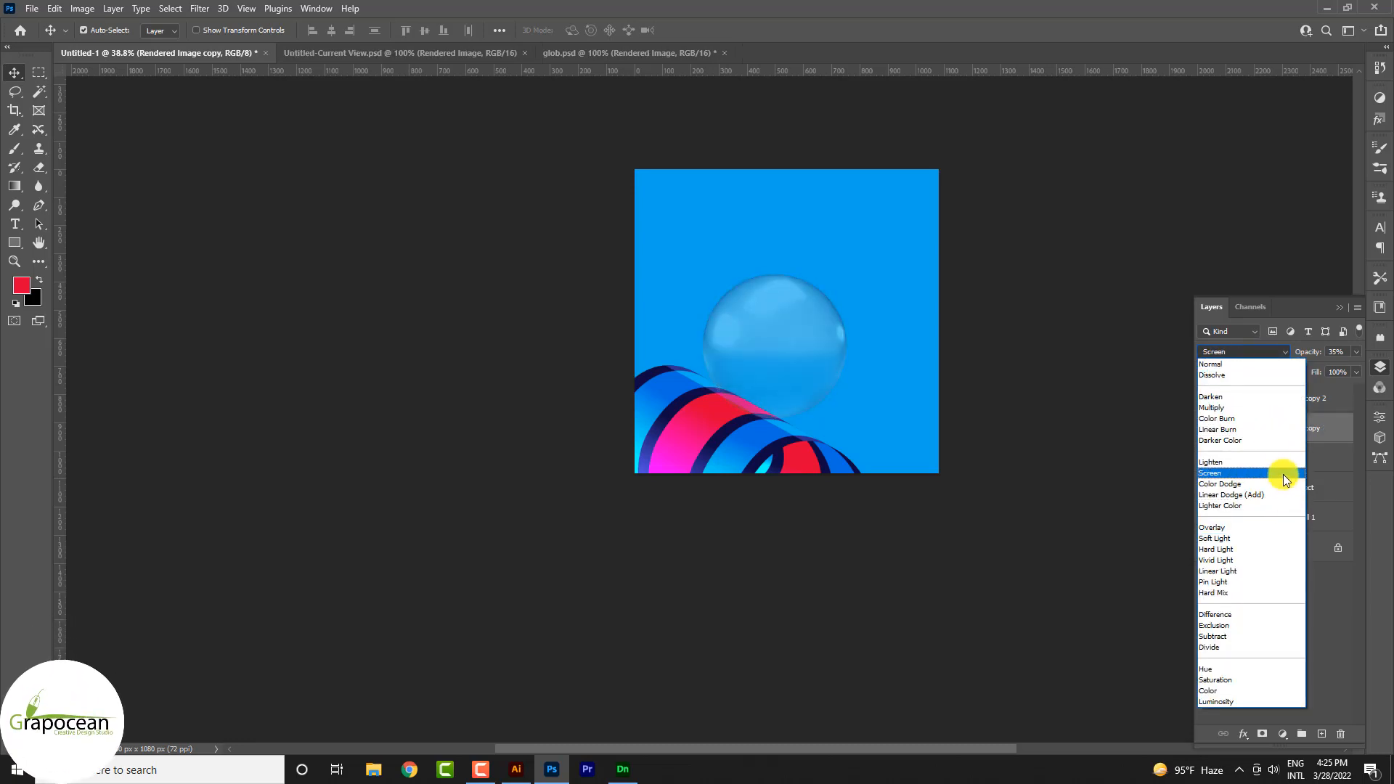
left_click(1290, 440)
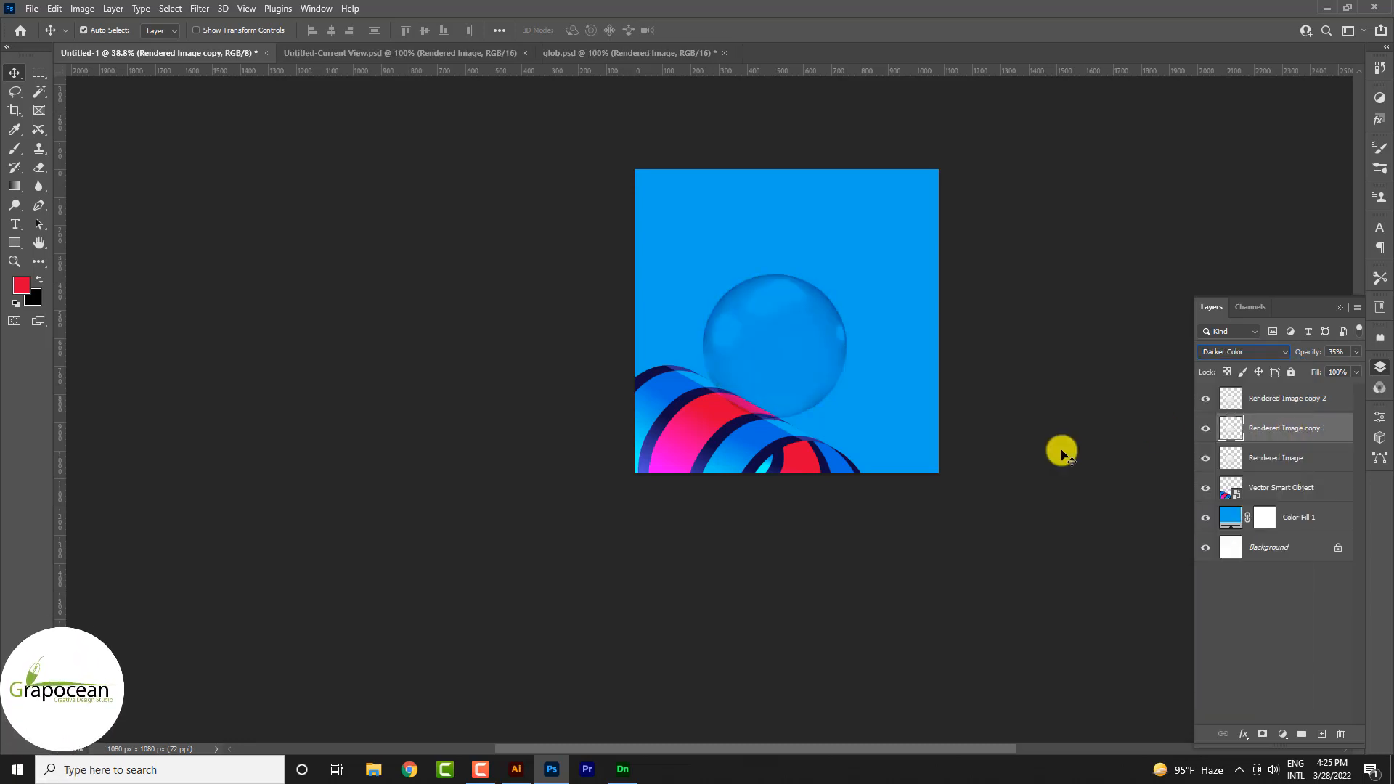
Select all three sphere layers and move the sphere slightly up and to the right on the ribbon
scroll(765, 395, "up", 3)
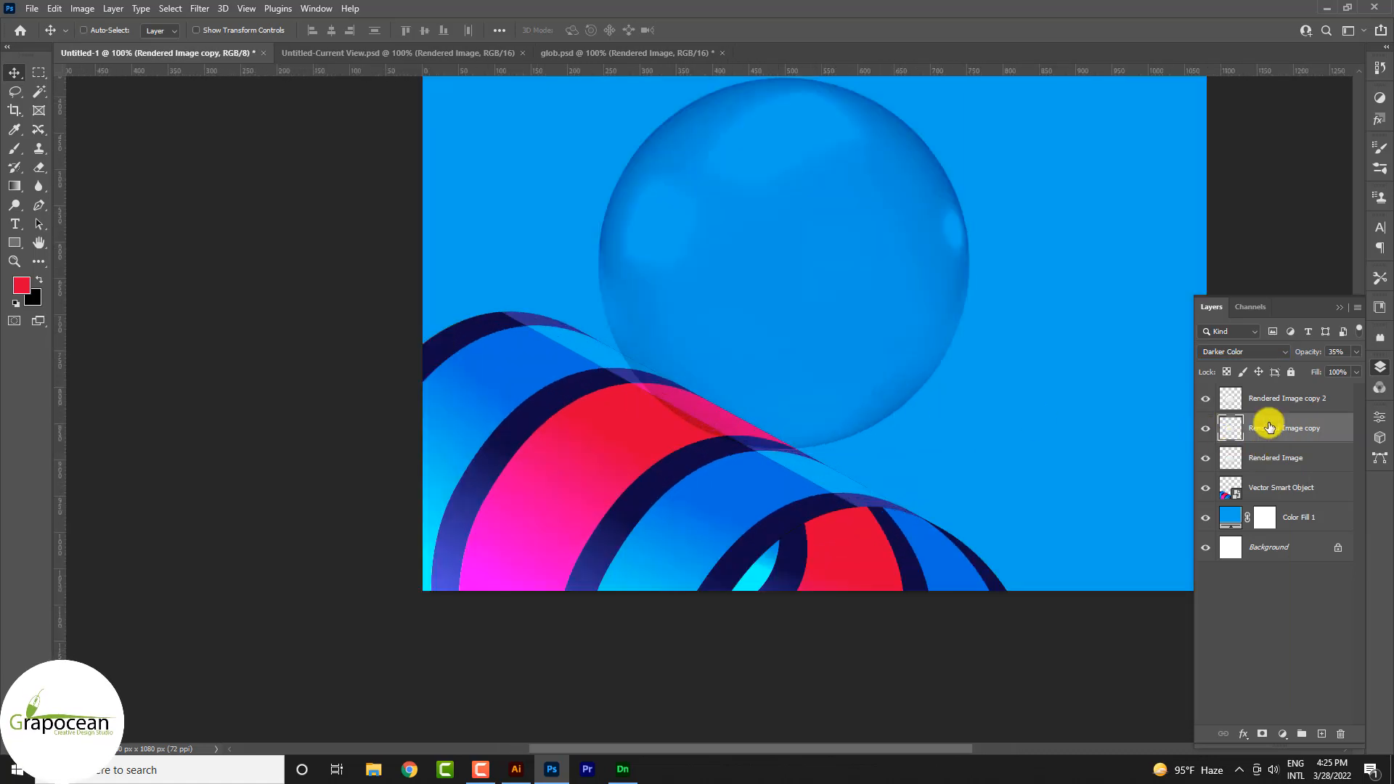
left_click(1275, 457, "ctrl")
left_click(1281, 401, "ctrl")
mouse_move(738, 389)
left_mouse_down()
mouse_move(765, 352)
mouse_move(753, 377)
left_mouse_up()
scroll(830, 339, "down", 2)
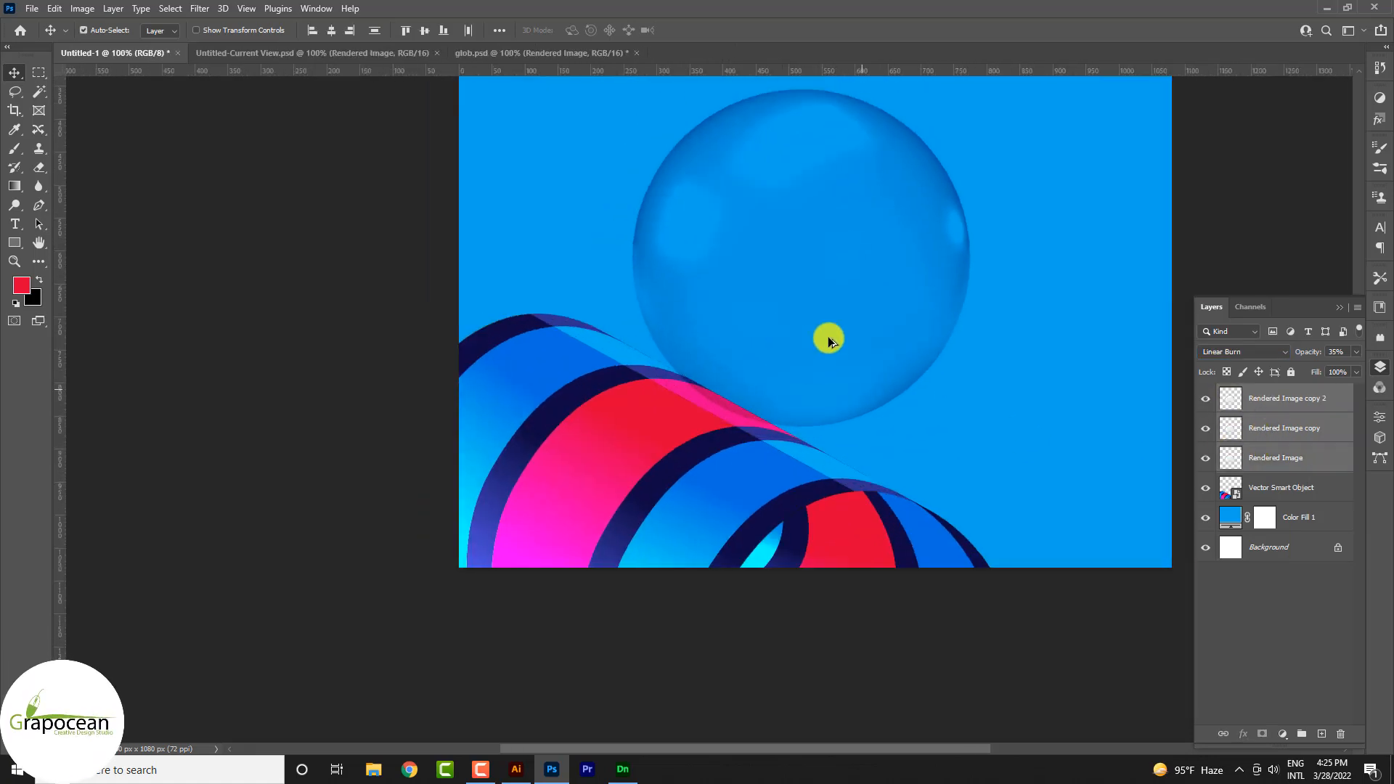
scroll(829, 340, "down", 3)
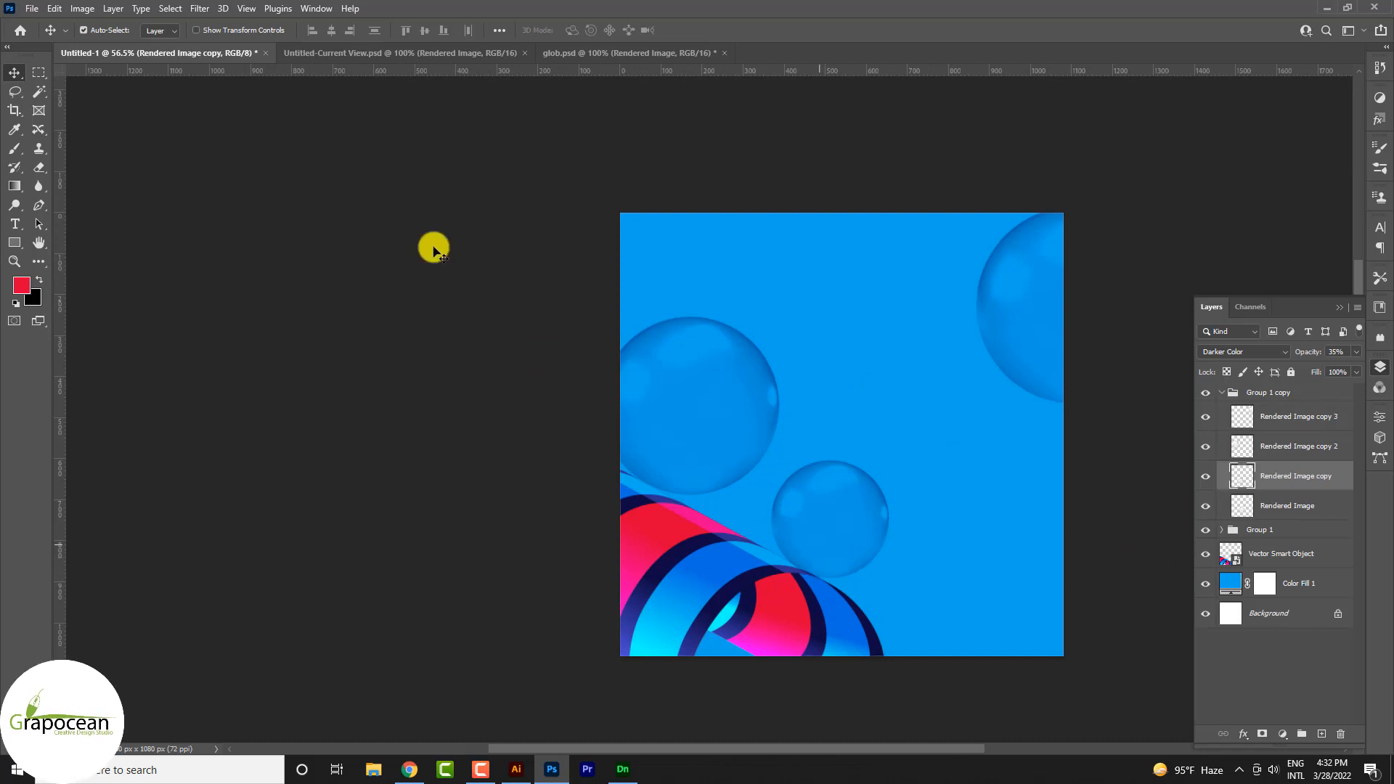
Open the product photo mitzie-organics-dnstpPqCBbw-unsplash.jpg from the Downloads folder
left_click(32, 9)
left_click(36, 40)
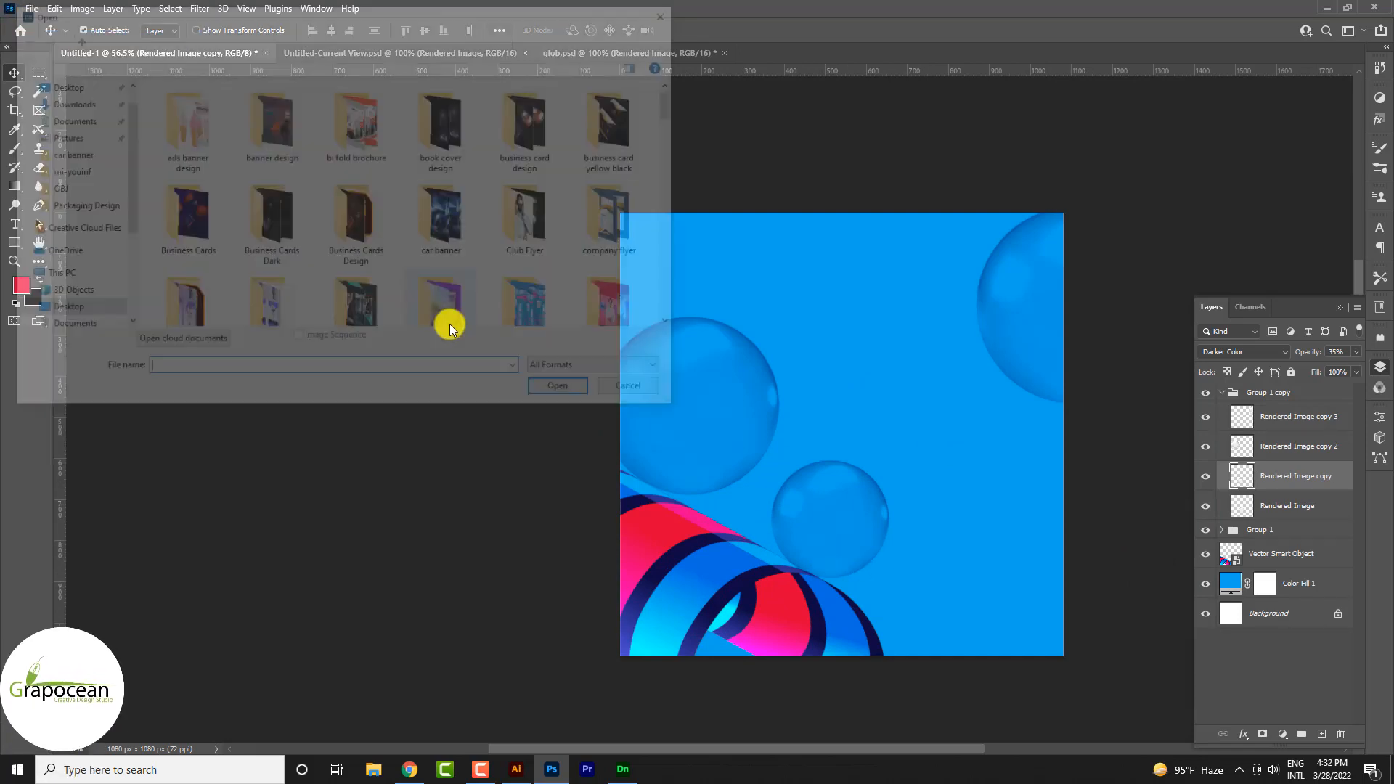
scroll(127, 93, "up", 2)
left_click(63, 130)
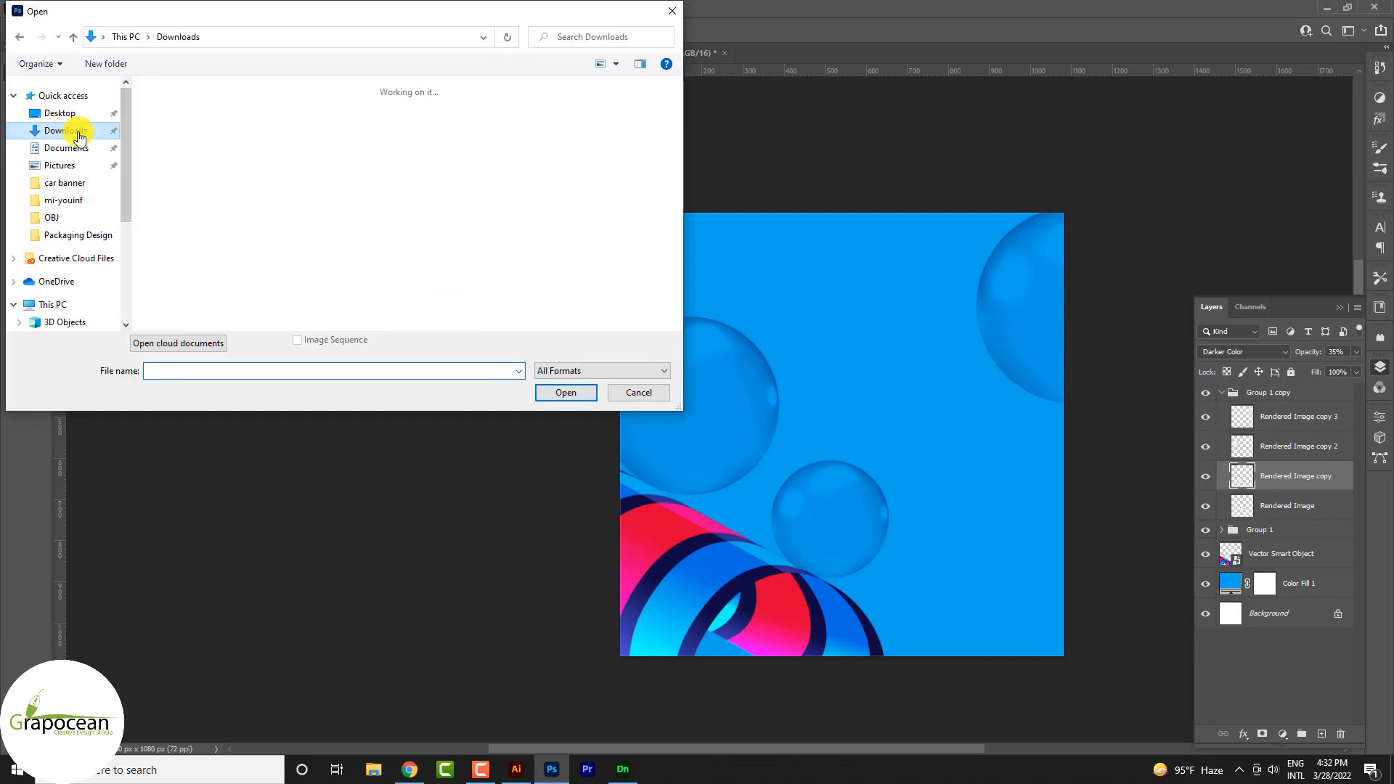
left_click(165, 163)
left_click(579, 398)
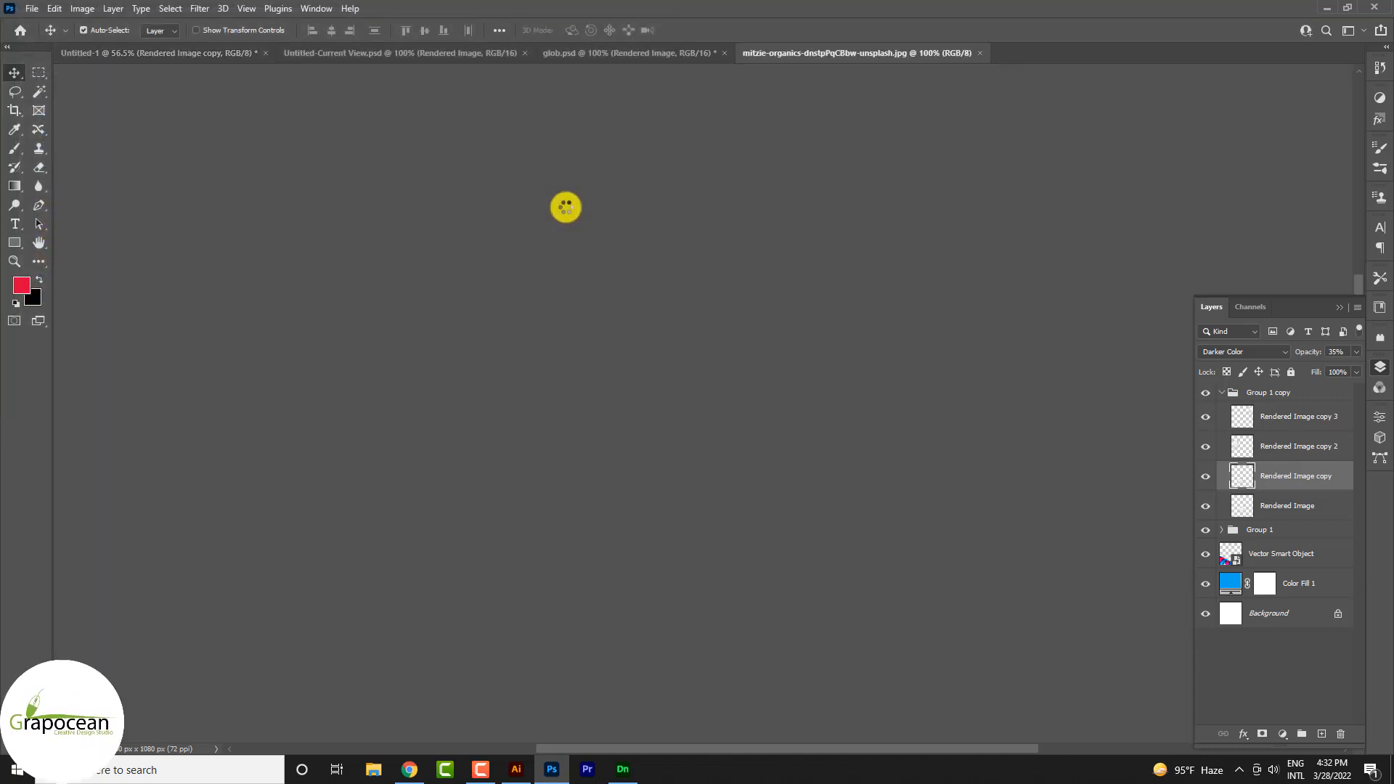
Convert the bottle photo's locked Background into a regular layer
scroll(747, 463, "left", 1)
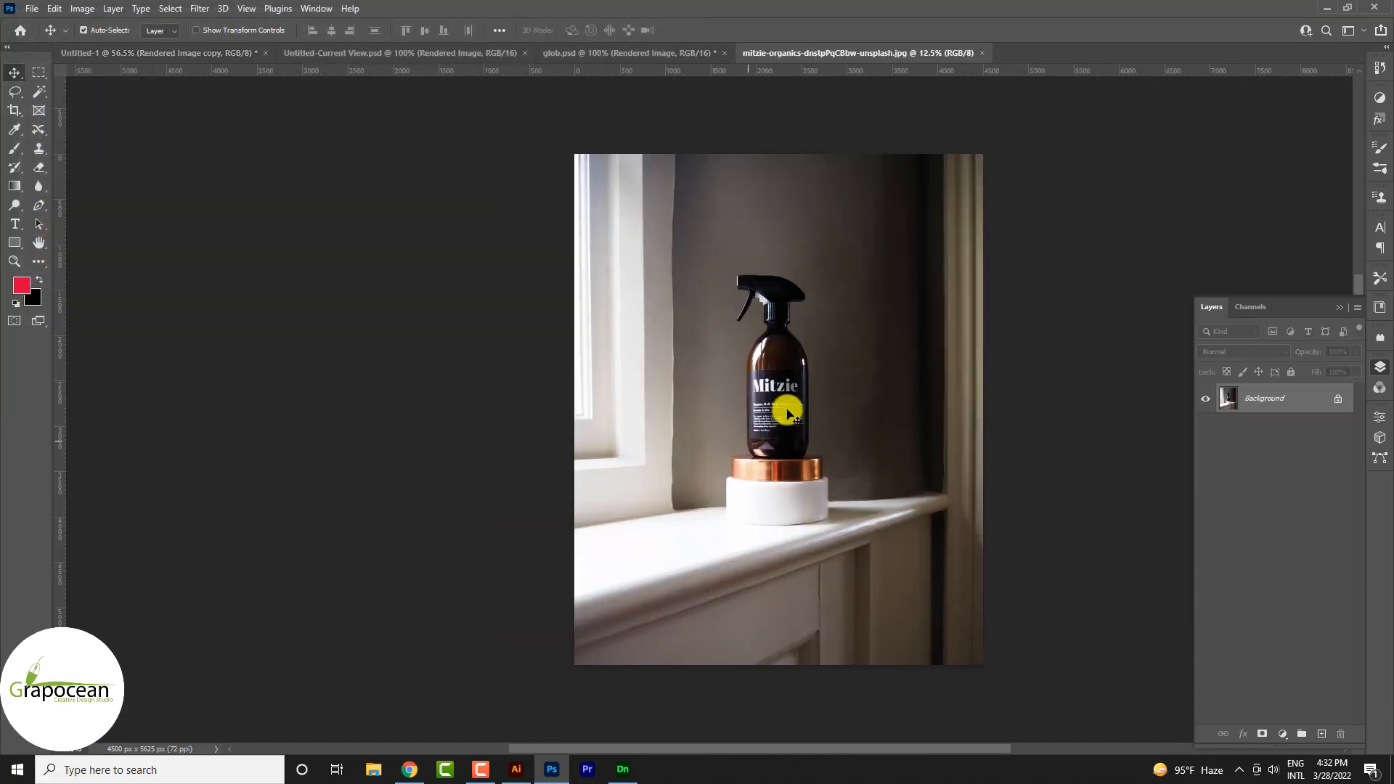
left_click(797, 395, "ctrl")
left_click(798, 395, "ctrl")
left_click(792, 360, "ctrl")
left_click(784, 370, "ctrl")
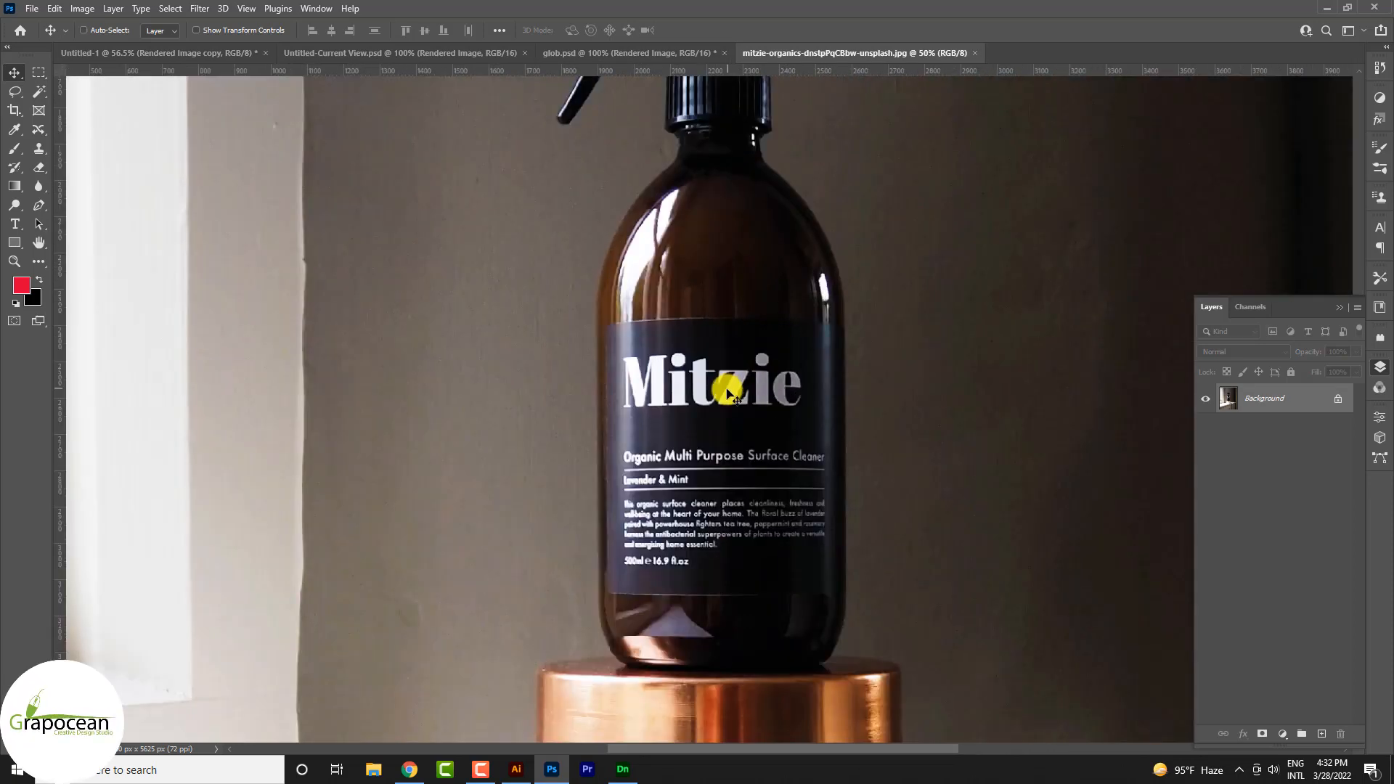
scroll(728, 391, "up", 2)
left_click(724, 394, "ctrl+alt")
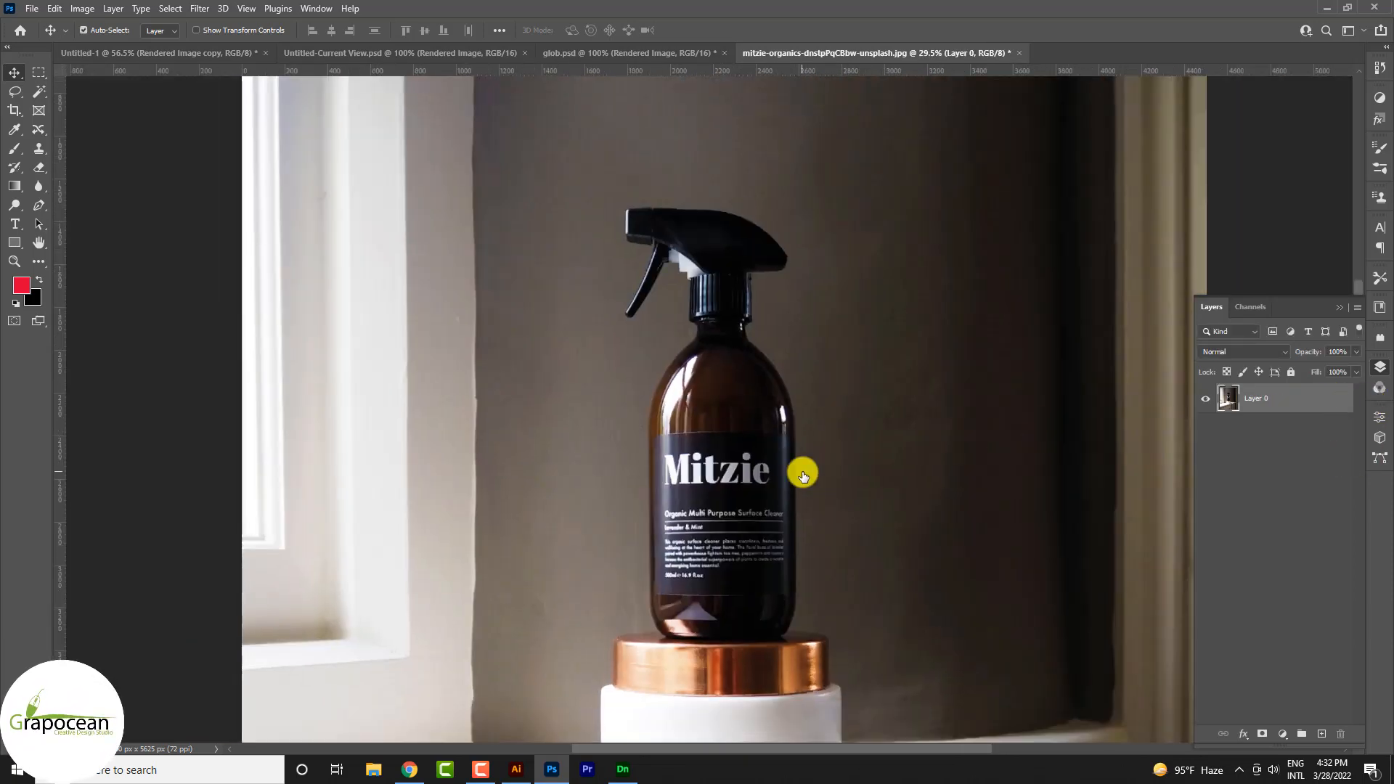
Choose the Magic Wand tool for selecting the bottle
left_click(40, 72)
right_click(42, 70)
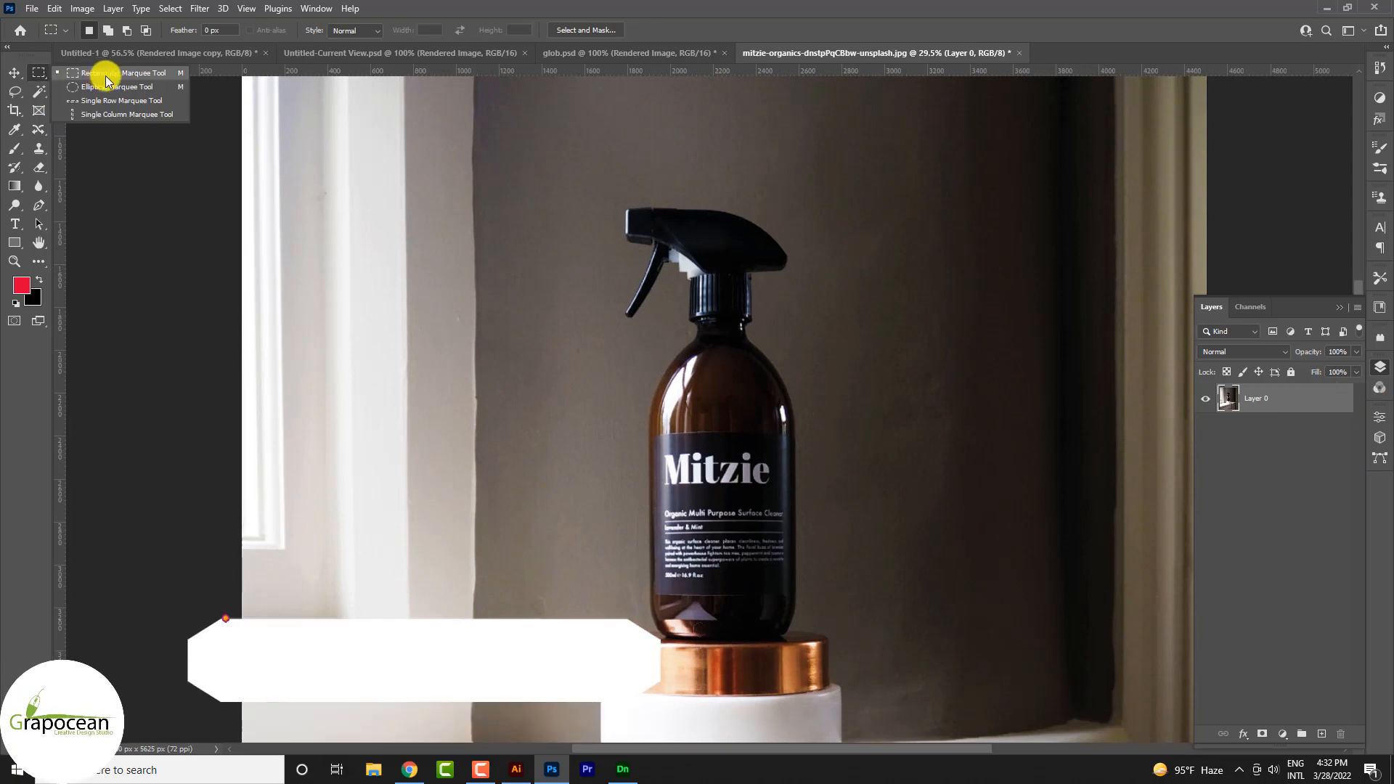
left_click(38, 93)
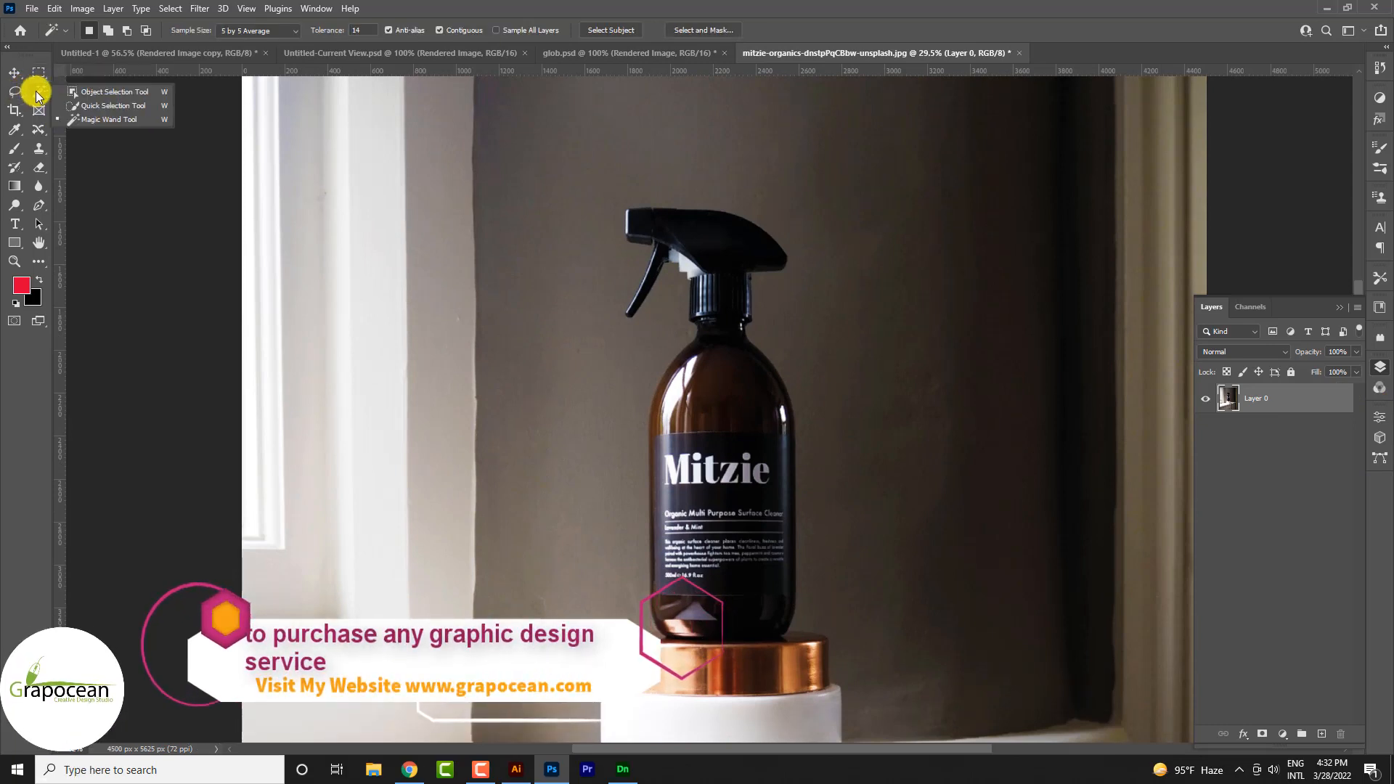
Switch to Adobe Dimension and close it to return to Photoshop
left_click(622, 769)
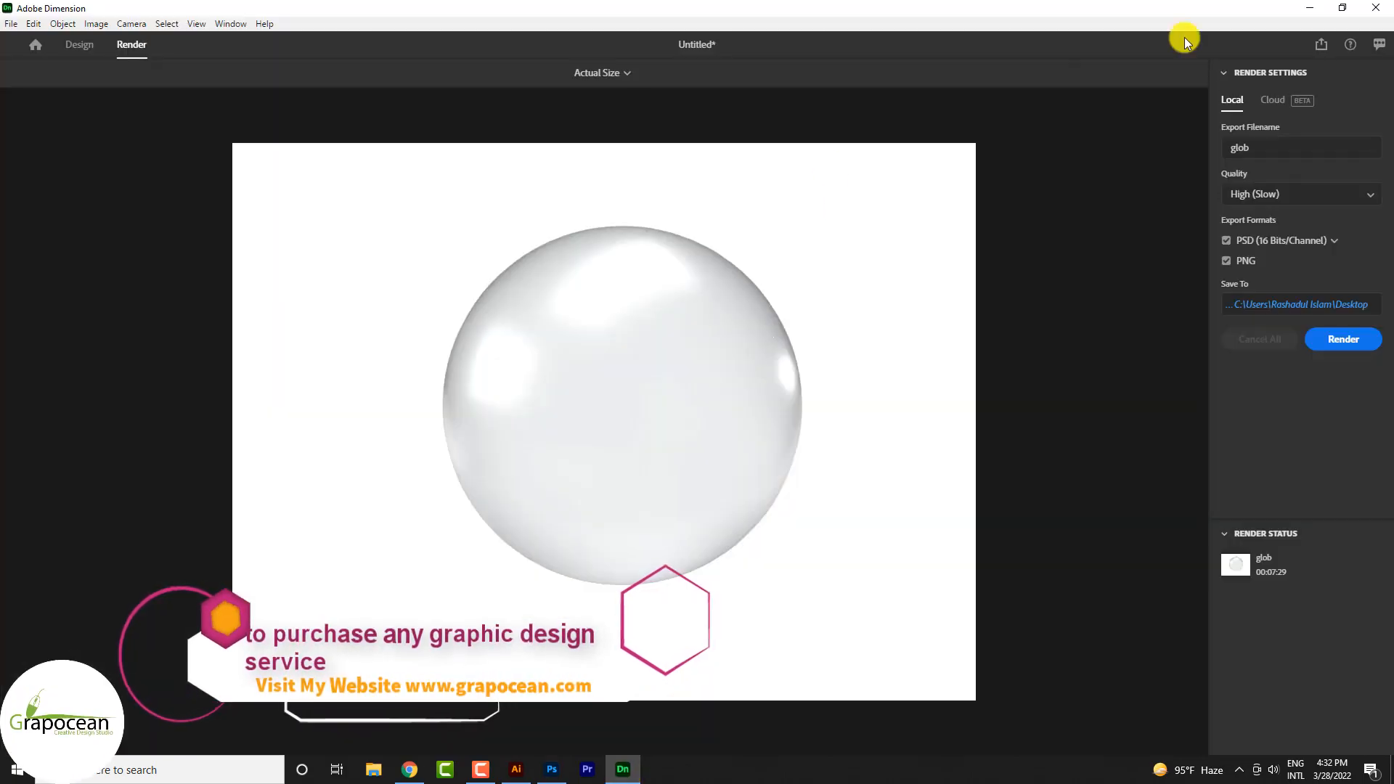
left_click(1368, 18)
left_click(622, 380)
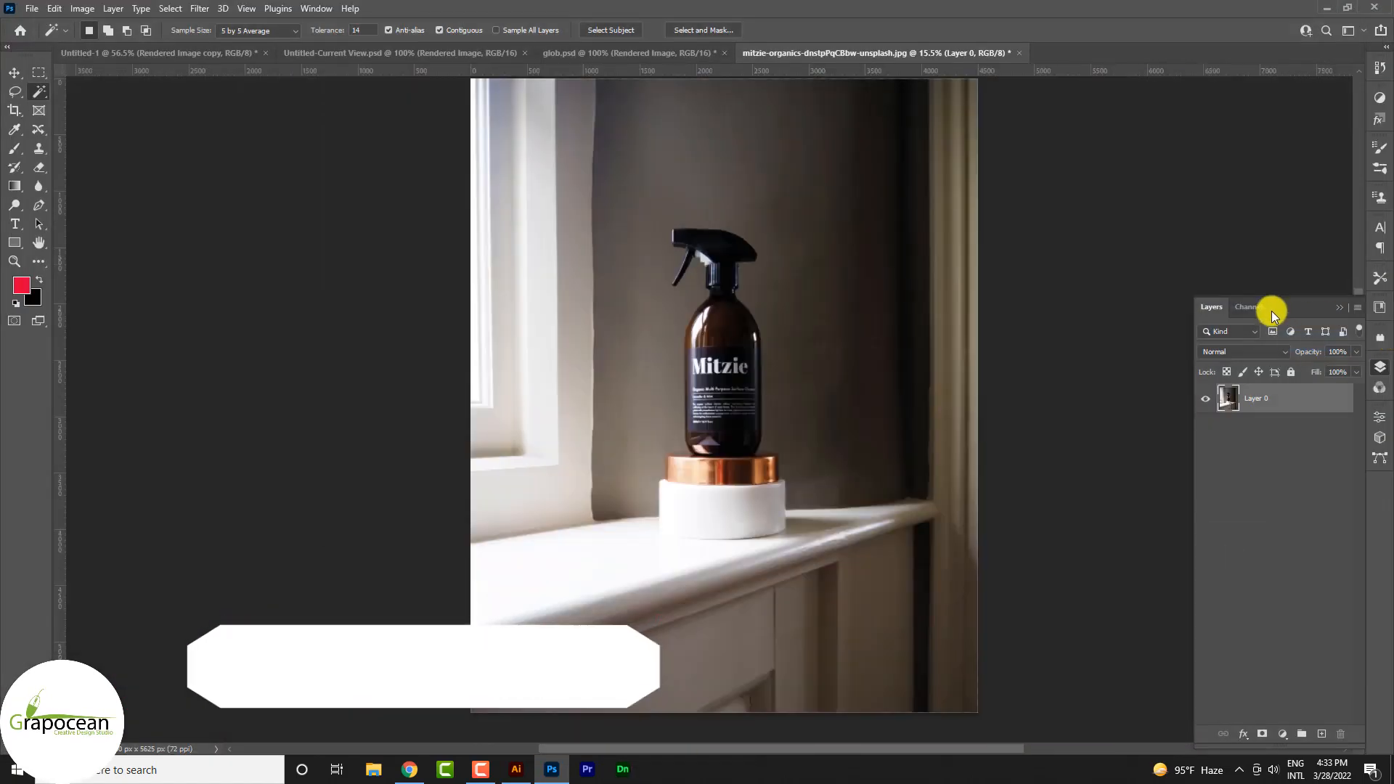
Duplicate the Red channel of the bottle photo as a basis for masking
left_click(1249, 307)
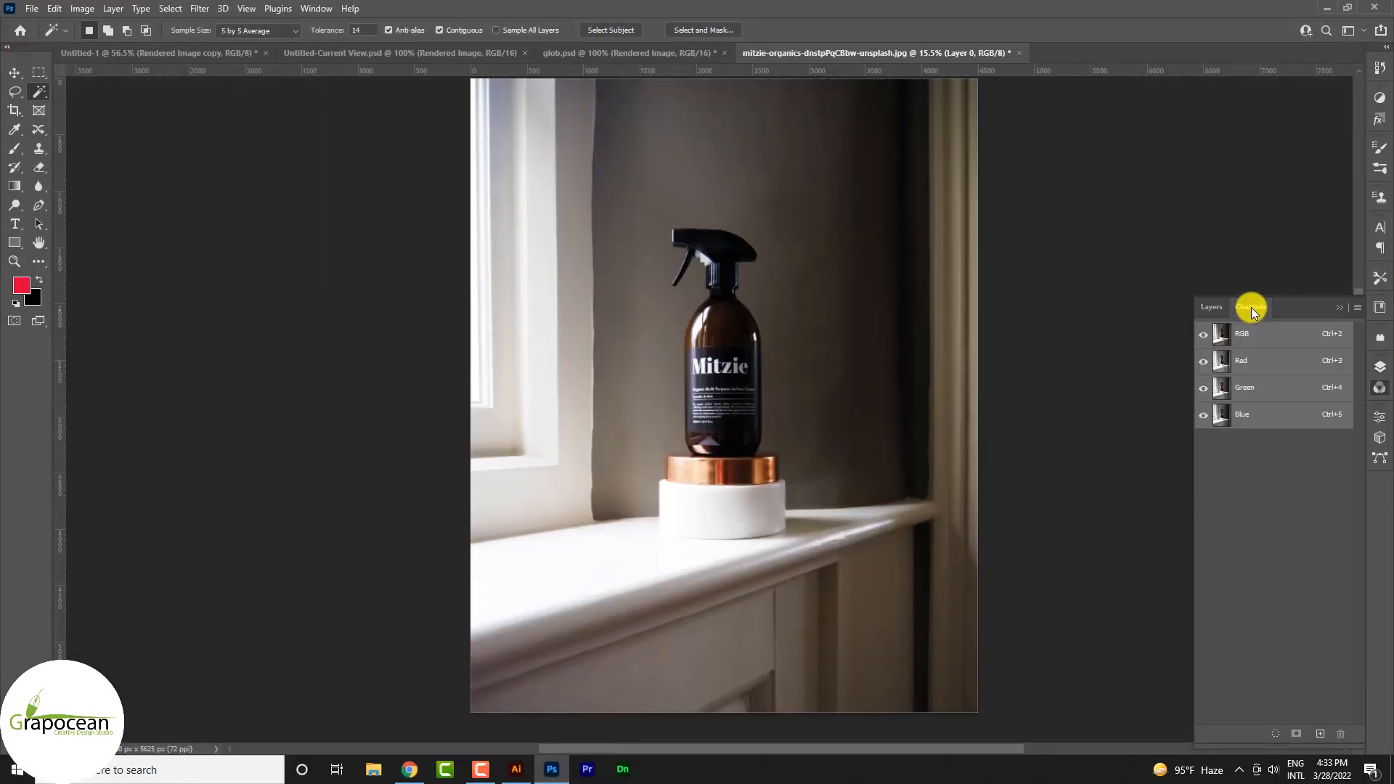
left_click(1242, 360)
left_click_drag(1289, 365, 1319, 733)
scroll(737, 106, "up", 2)
Open Select and Mask on the duplicated Red channel and set the view mode to On White
left_click(715, 31)
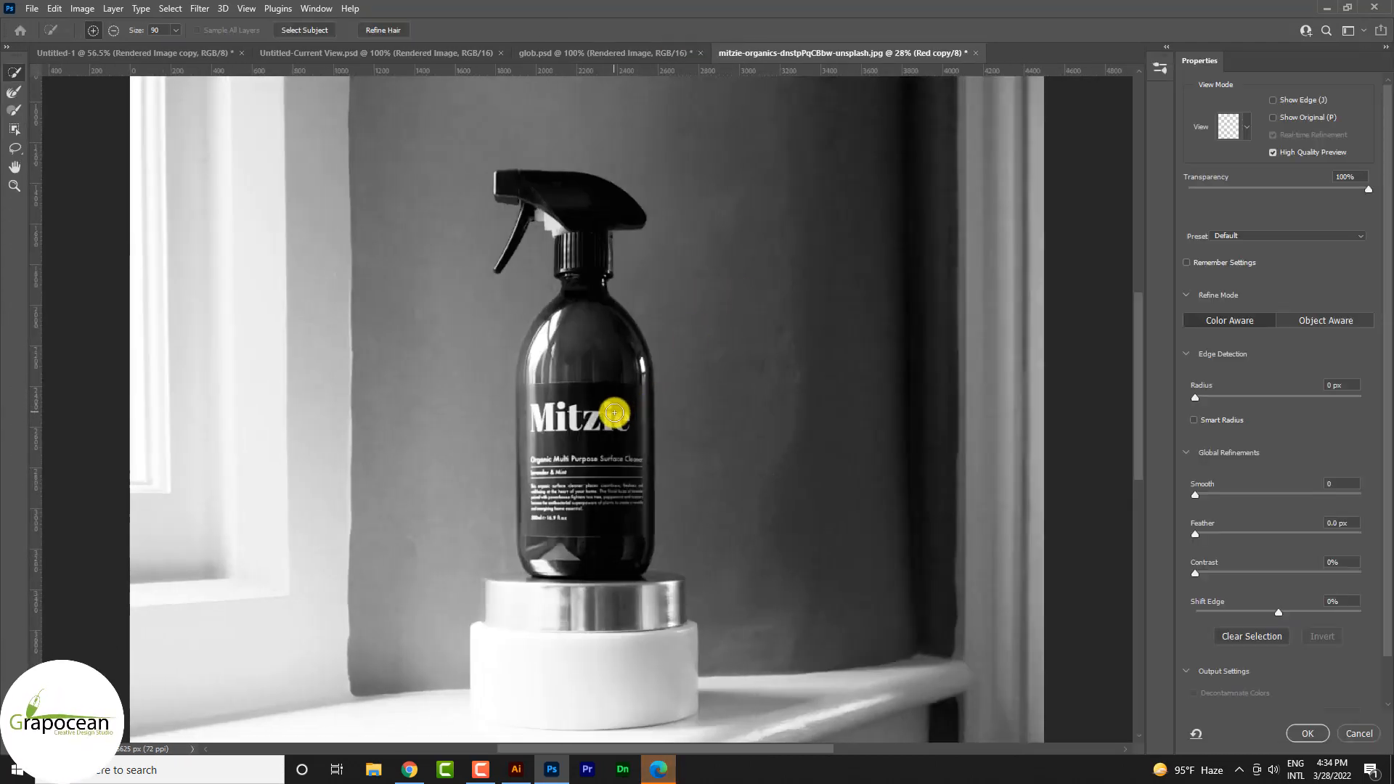
left_click(1247, 131)
left_click(1216, 274)
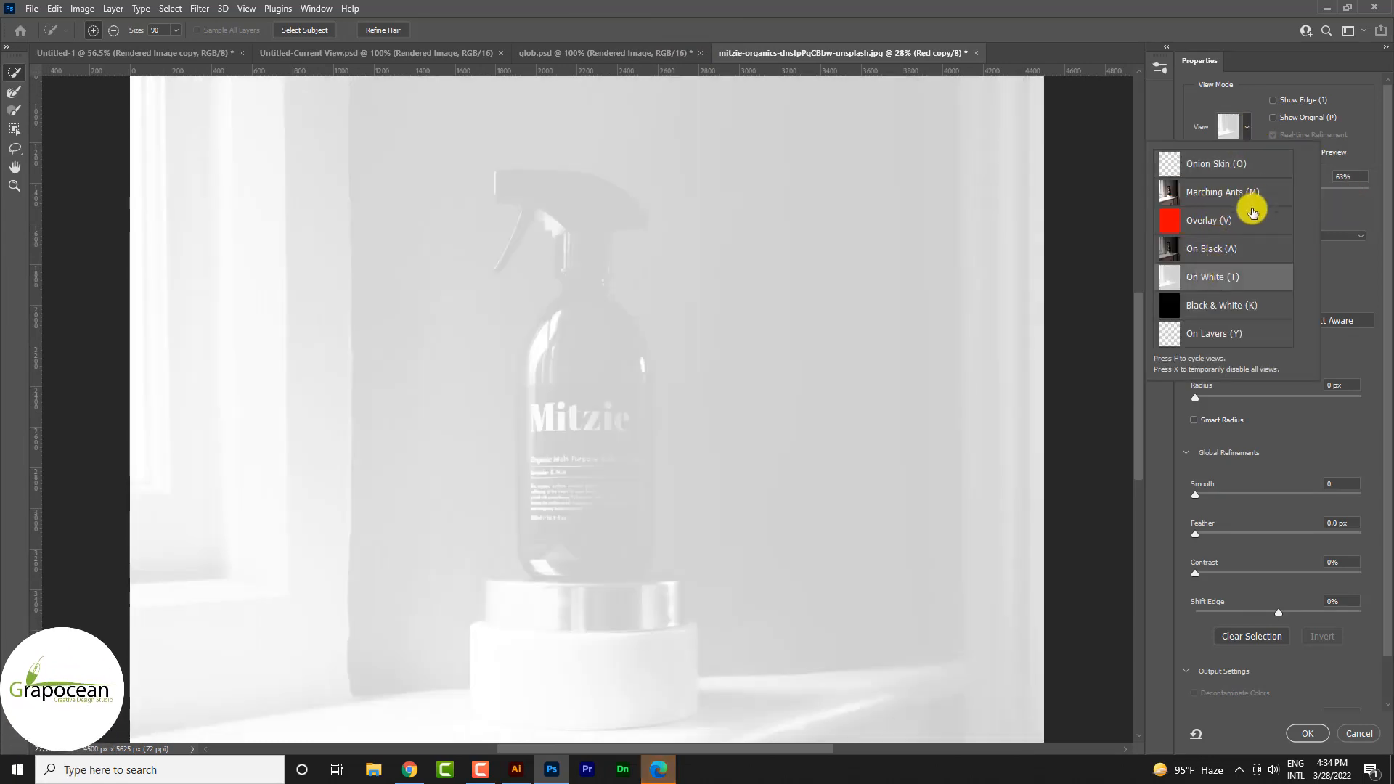
Set the On White preview opacity to 37% and quick-select the main bottle body and the pedestal below it
left_click_drag(1305, 190, 1253, 197)
mouse_move(609, 358)
left_mouse_down()
mouse_move(594, 417)
mouse_move(607, 609)
left_mouse_up()
left_click_drag(628, 660, 666, 612)
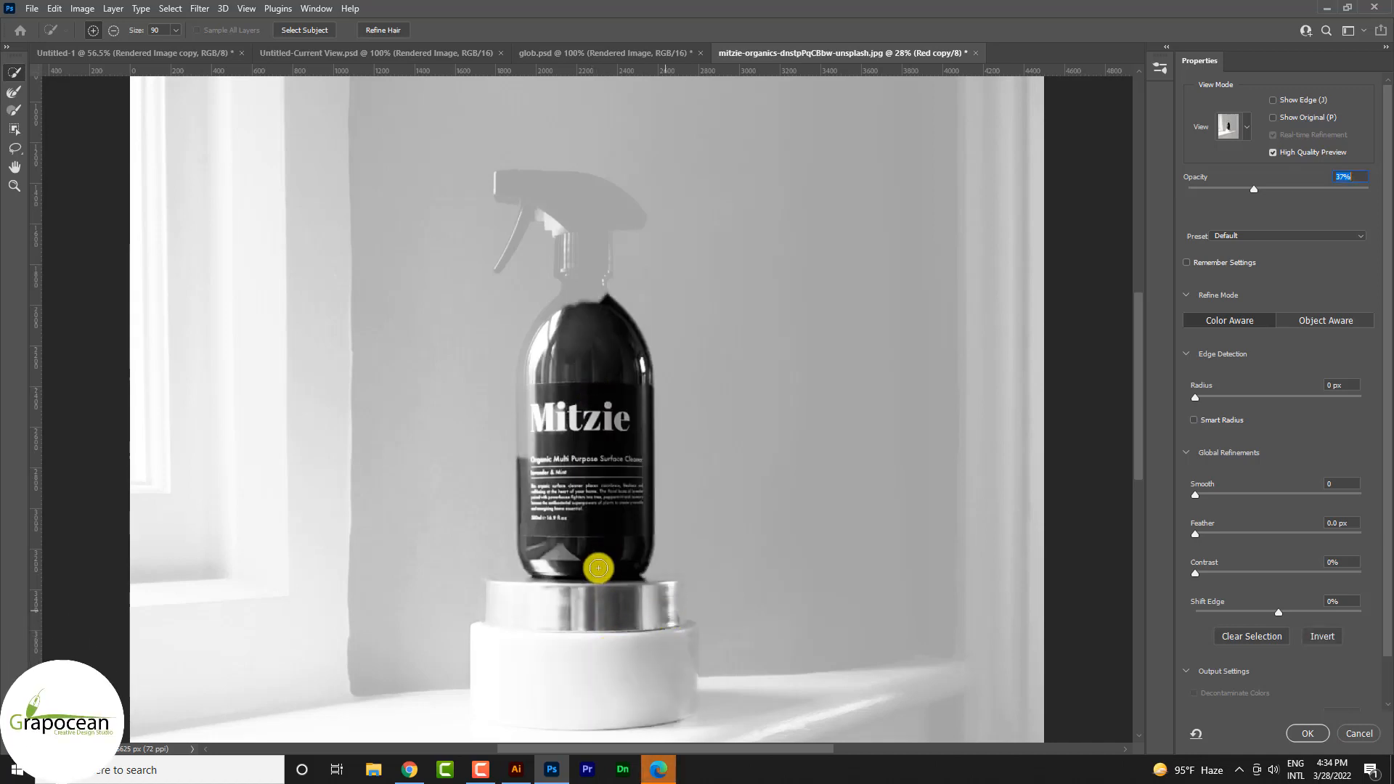
Extend the selection over the bottle's left shoulder, neck and spray head
left_click(585, 393, "ctrl")
mouse_move(500, 499)
left_mouse_down()
mouse_move(521, 311)
mouse_move(488, 384)
mouse_move(501, 348)
left_mouse_up()
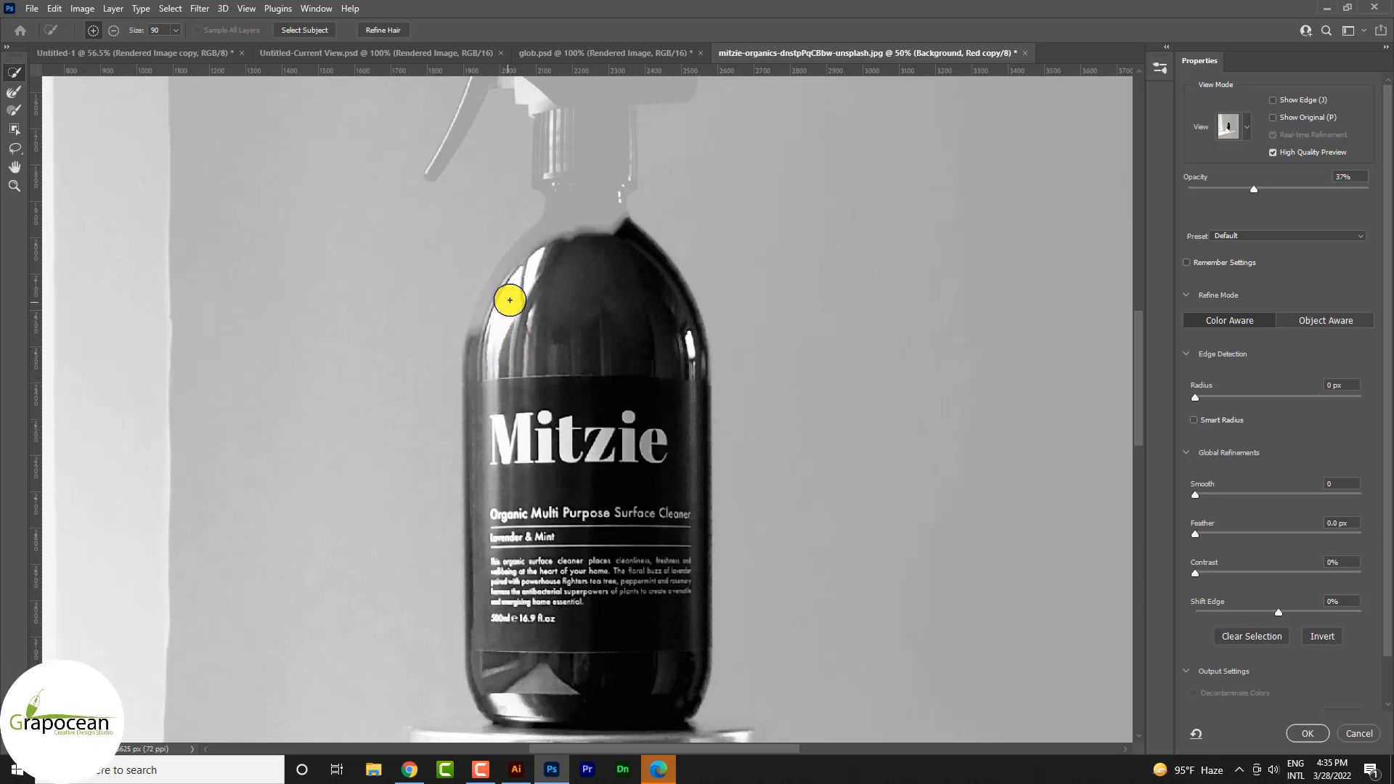
left_click_drag(523, 278, 520, 271)
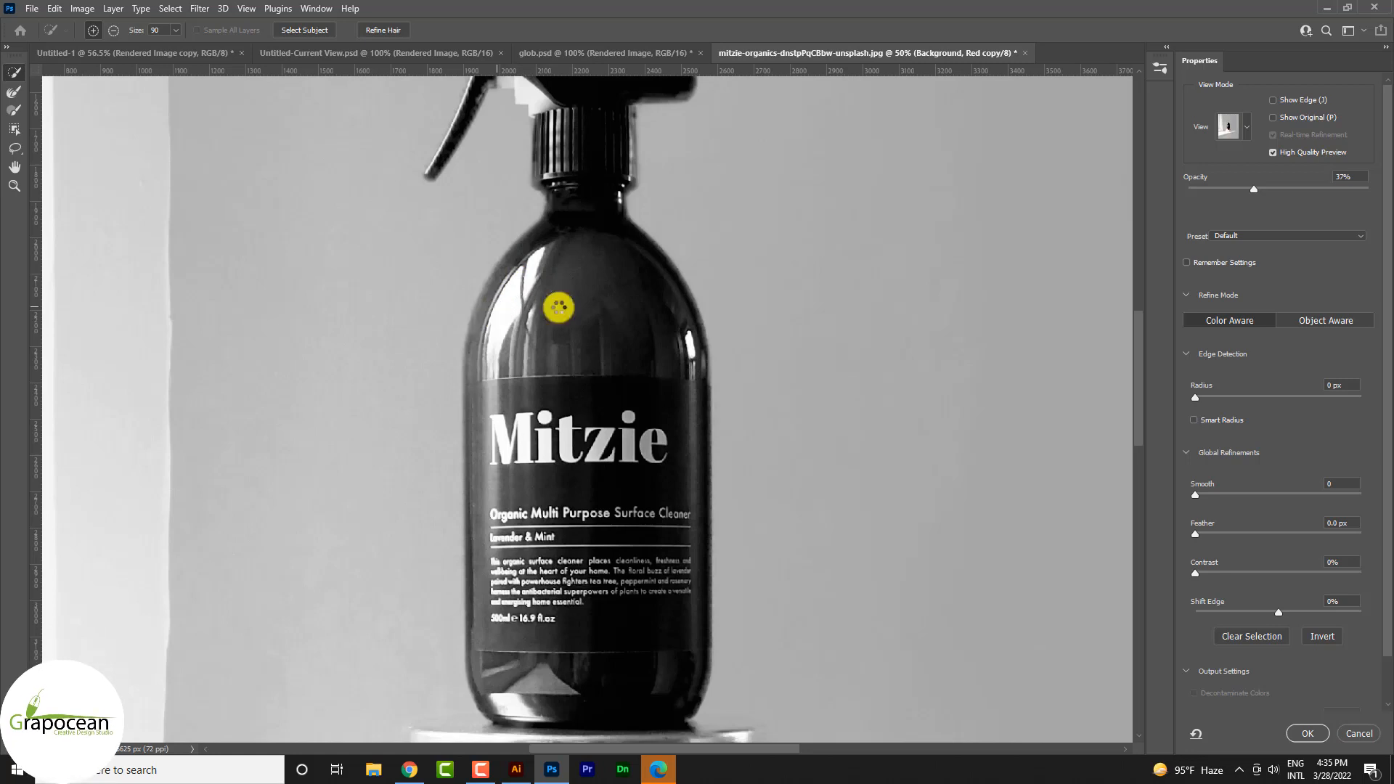
mouse_move(571, 151)
left_mouse_down()
mouse_move(598, 533)
mouse_move(597, 401)
mouse_move(597, 493)
mouse_move(630, 462)
left_mouse_up()
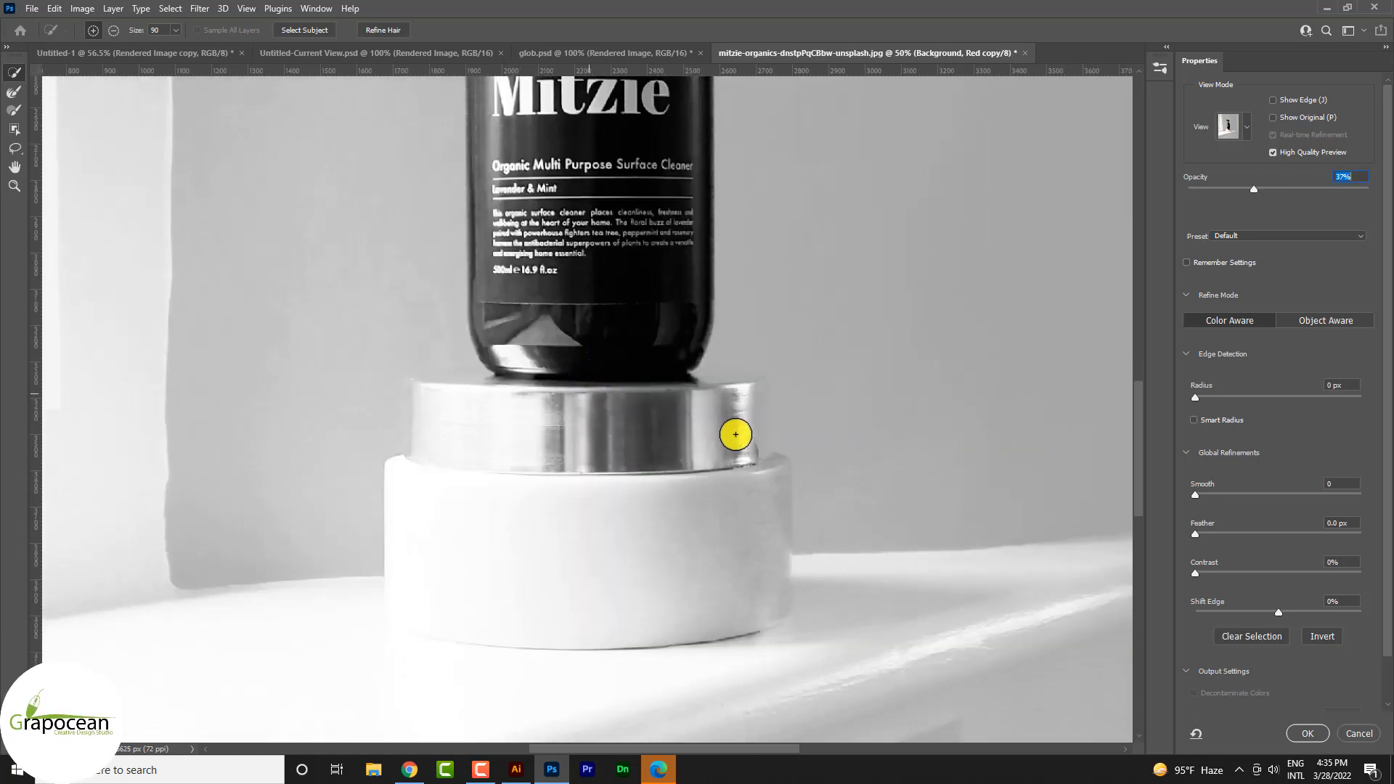
Add the edges of the metal ring under the bottle to the selection and undo the stroke that spilled onto the wall
mouse_move(736, 434)
left_mouse_down()
mouse_move(742, 414)
mouse_move(746, 443)
left_mouse_up()
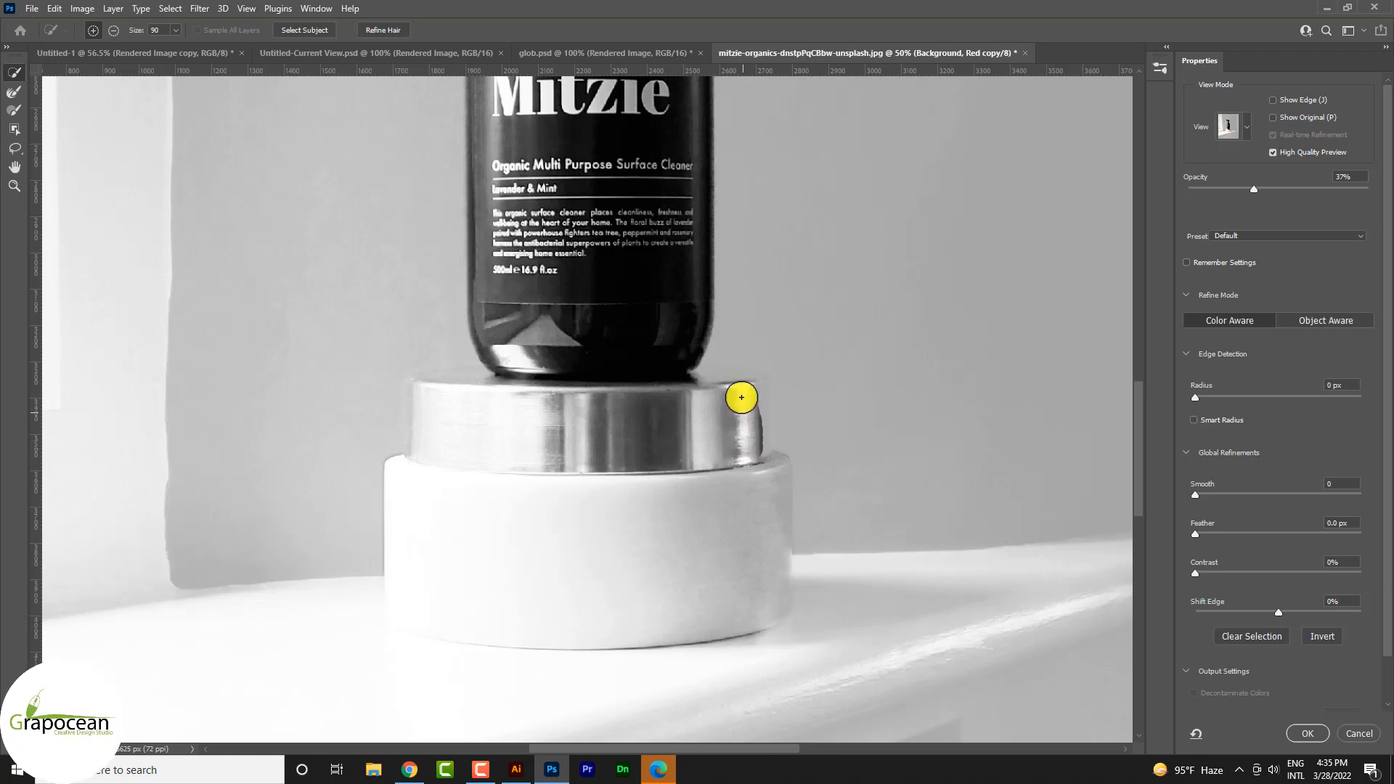
left_click_drag(749, 391, 752, 427)
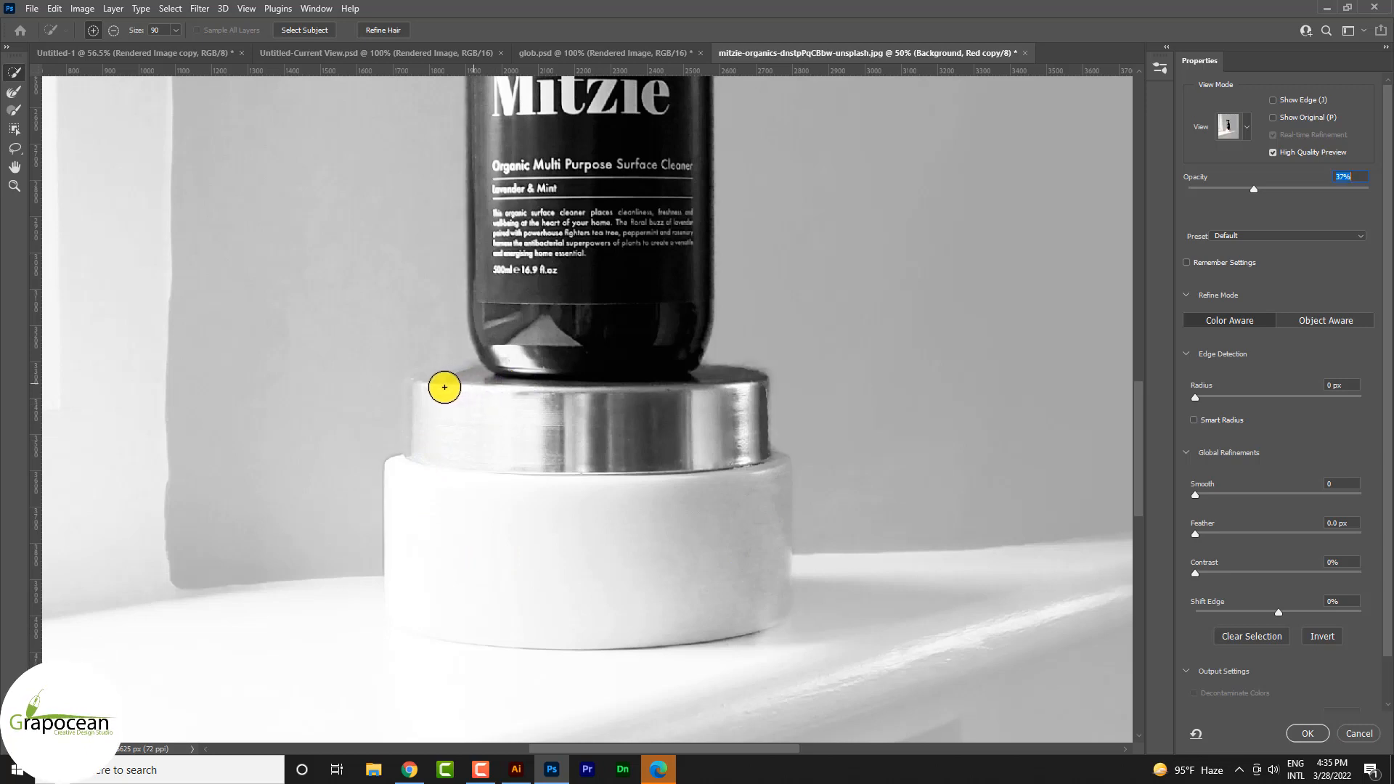
left_click_drag(444, 387, 430, 390)
left_click_drag(405, 454, 399, 516)
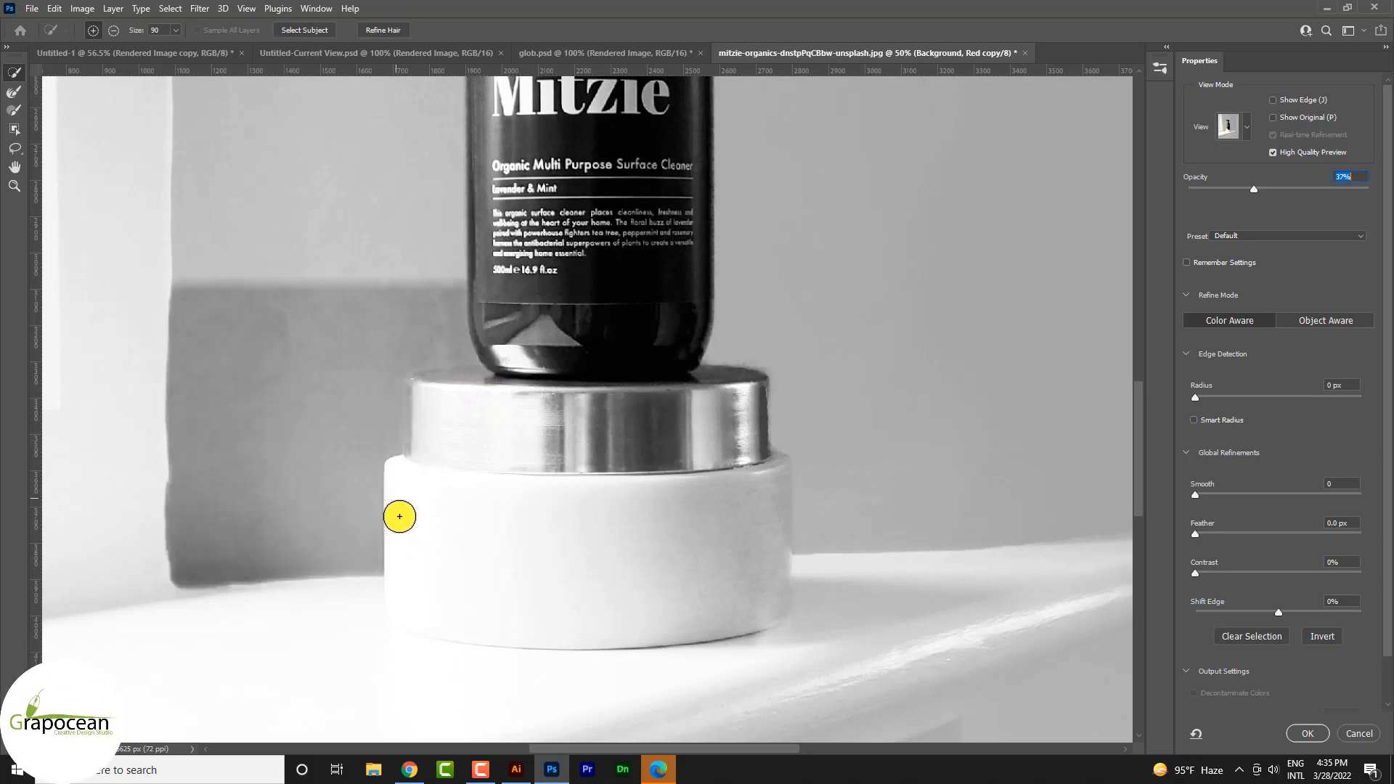
key("ctrl+z")
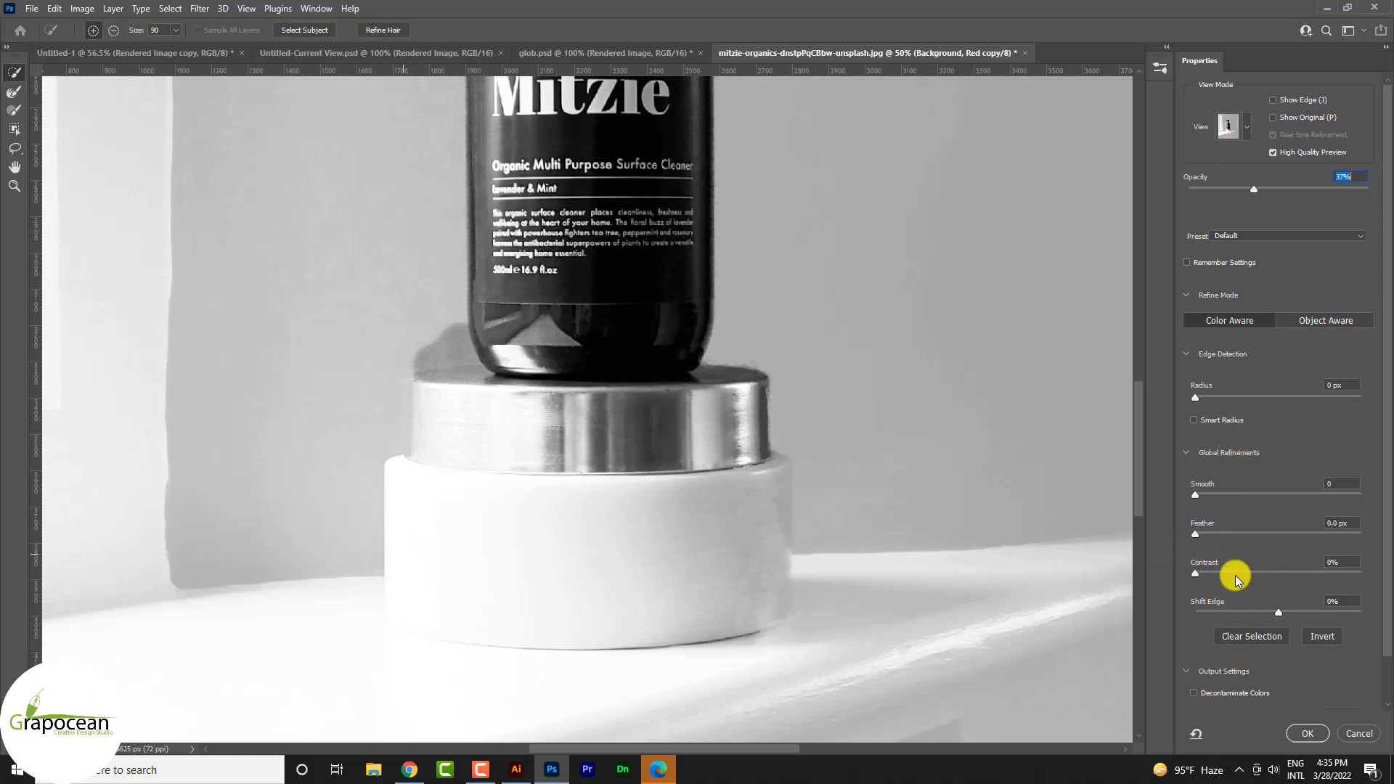
Set the selection's edge contrast to 45% and its feather to 2.8 px
left_click_drag(1196, 573, 1273, 574)
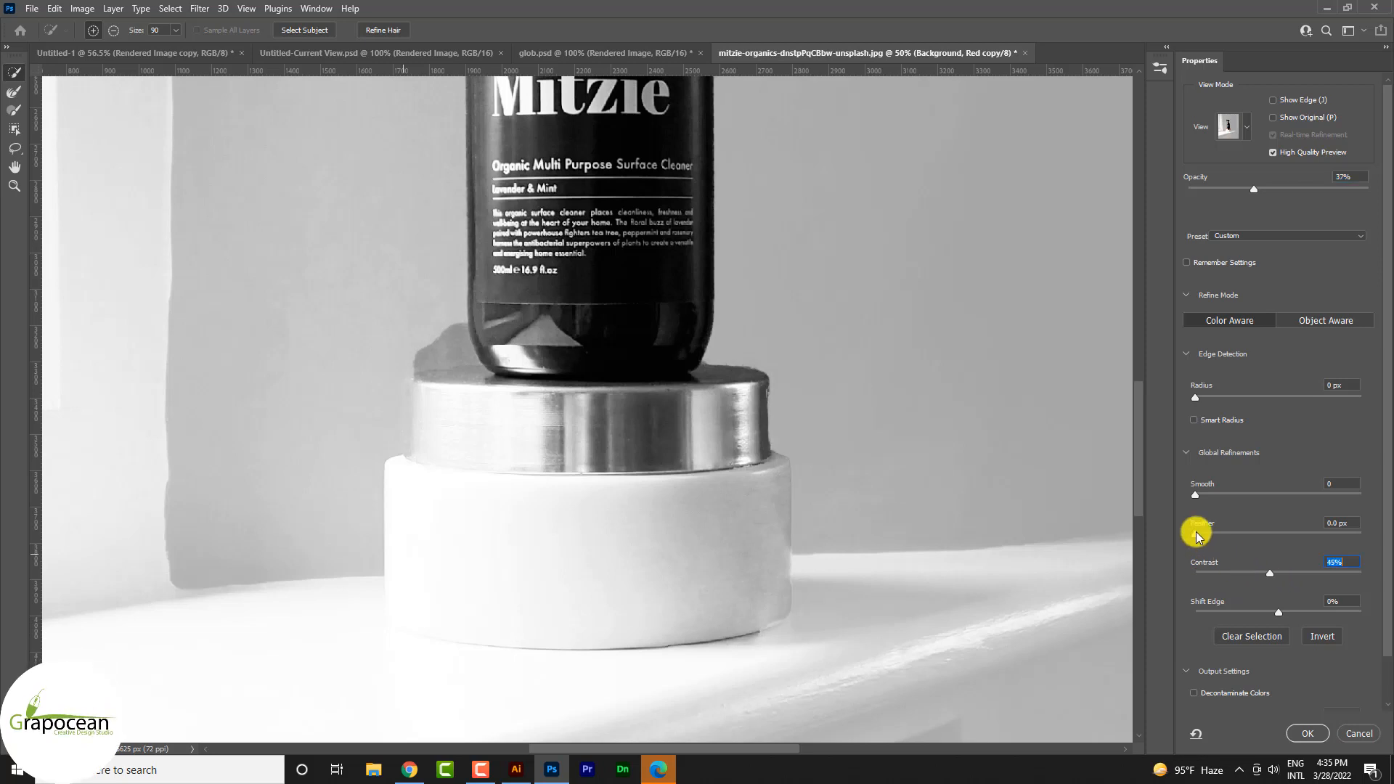
left_click_drag(1197, 536, 1259, 544)
left_click(1220, 538)
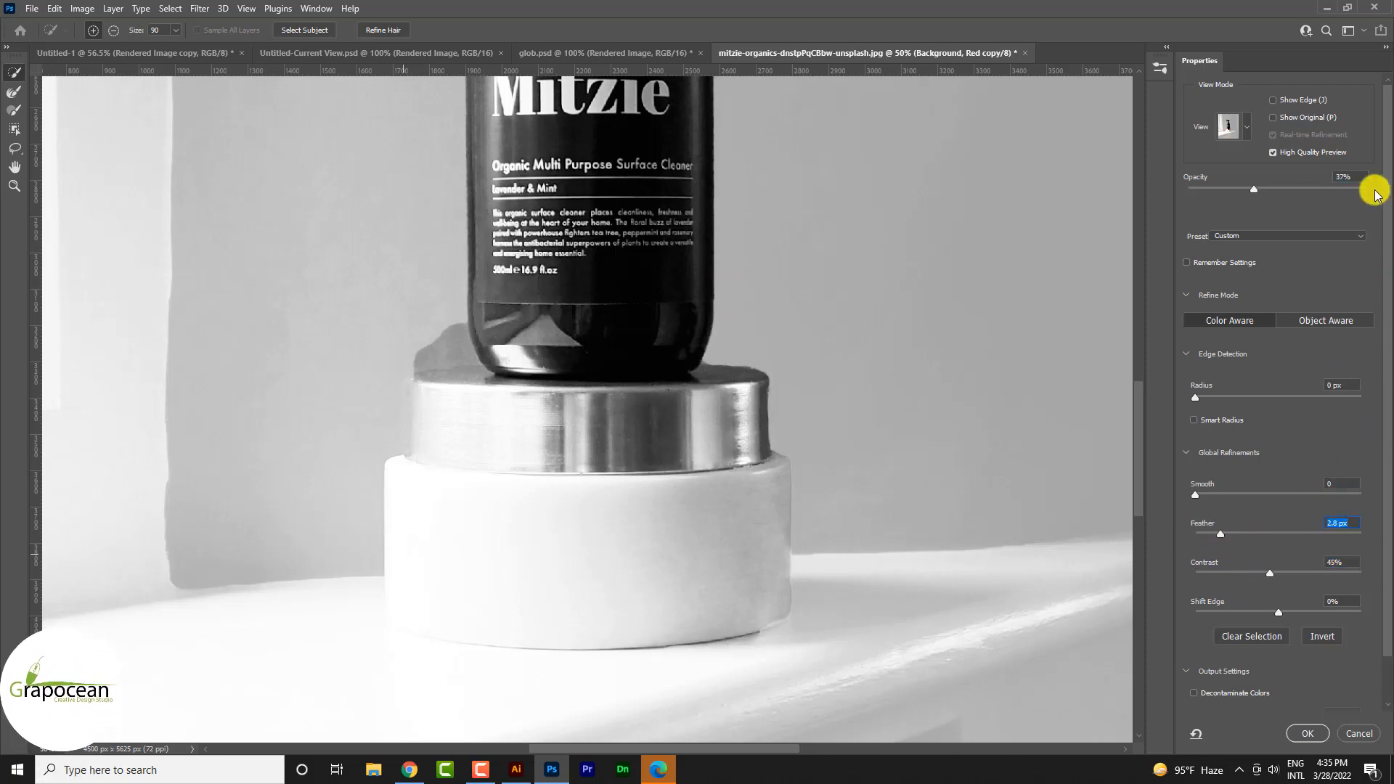
Check the cut-out in the Overlay view and apply the refinement as a selection
left_click(1232, 127)
scroll(591, 289, "up", 8)
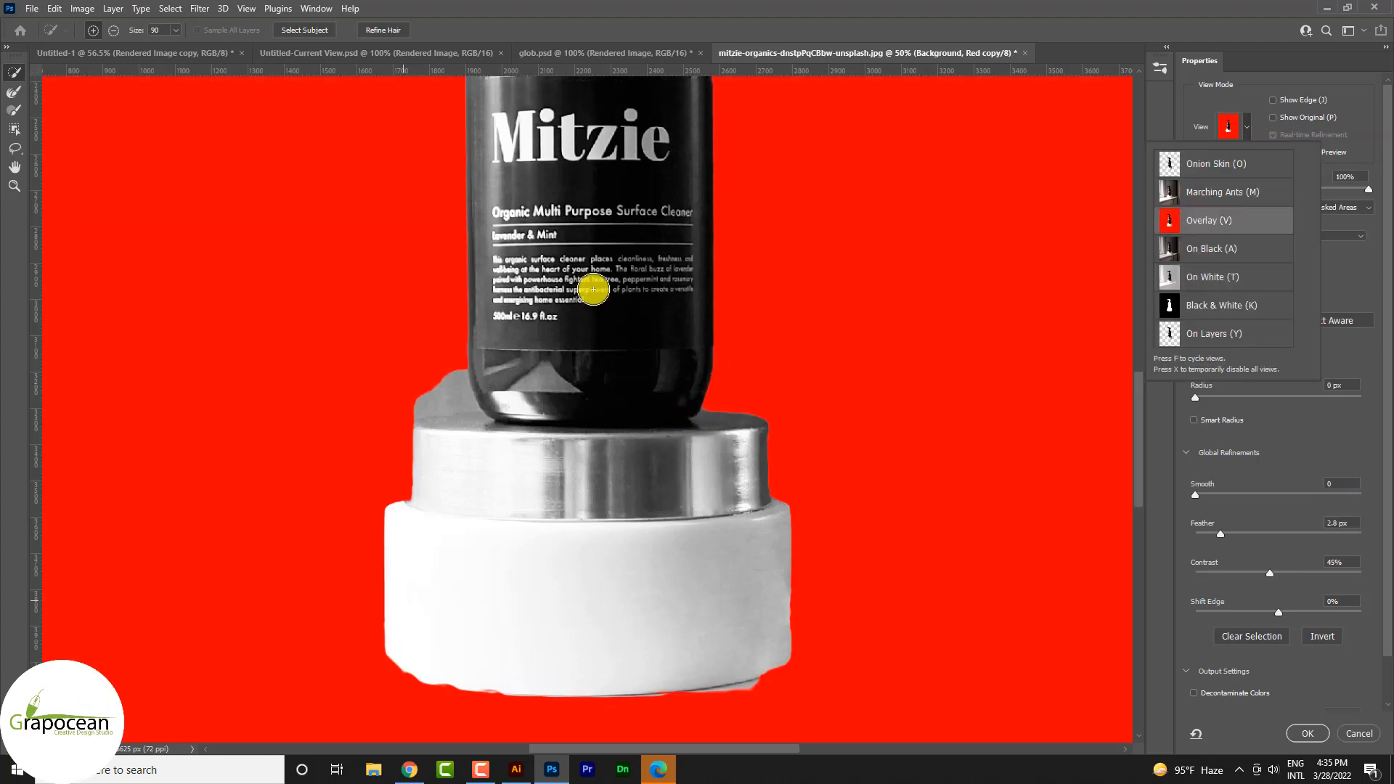
scroll(636, 498, "down", 4)
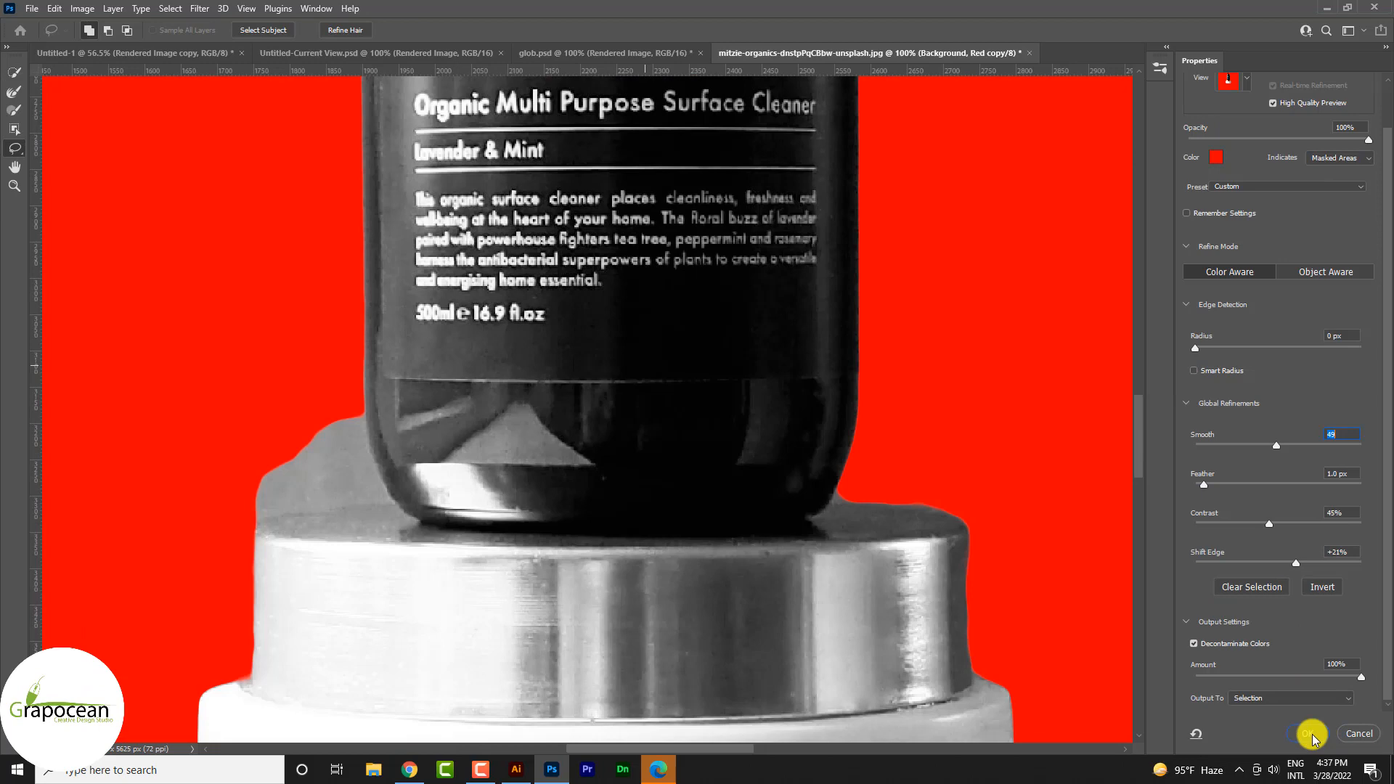
left_click(1312, 734)
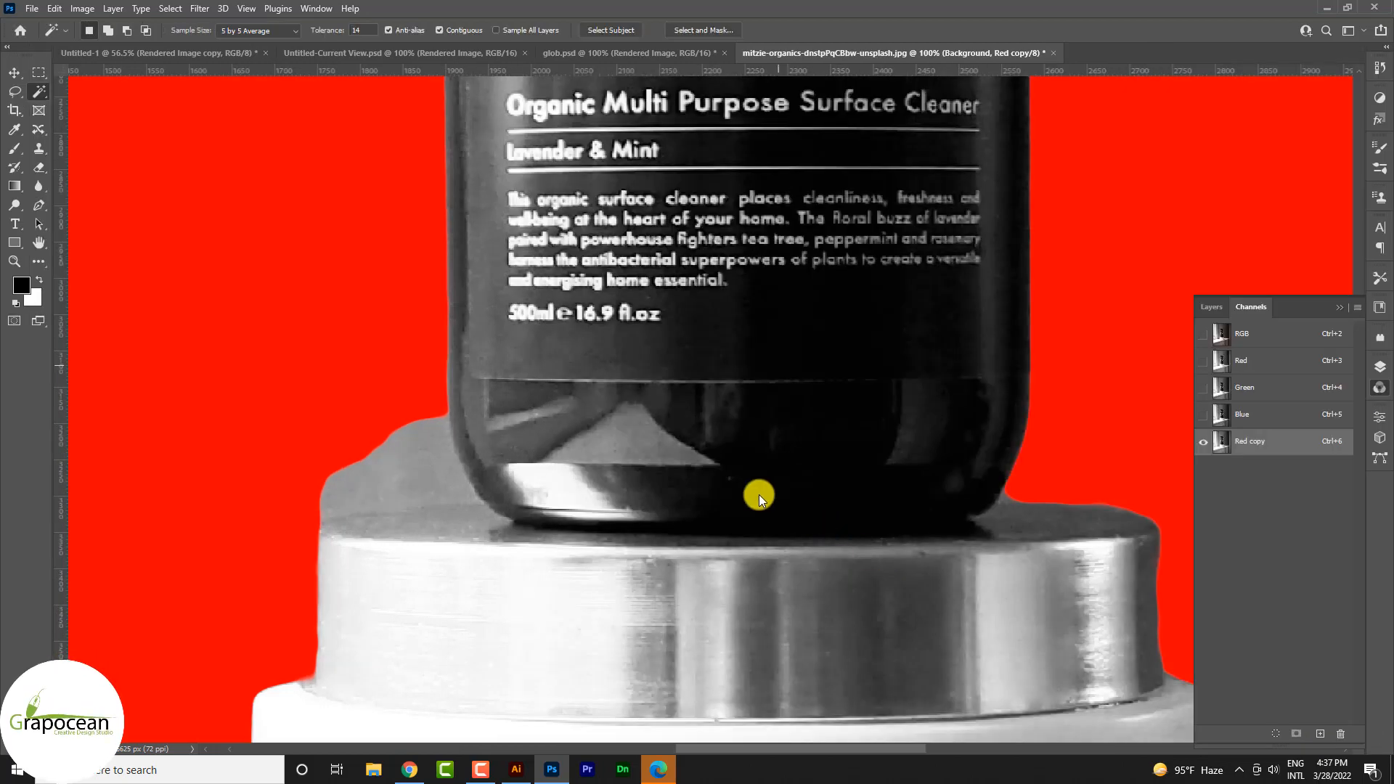
Show the RGB composite, hide the Red copy channel and return to the layers
scroll(760, 495, "down", 5)
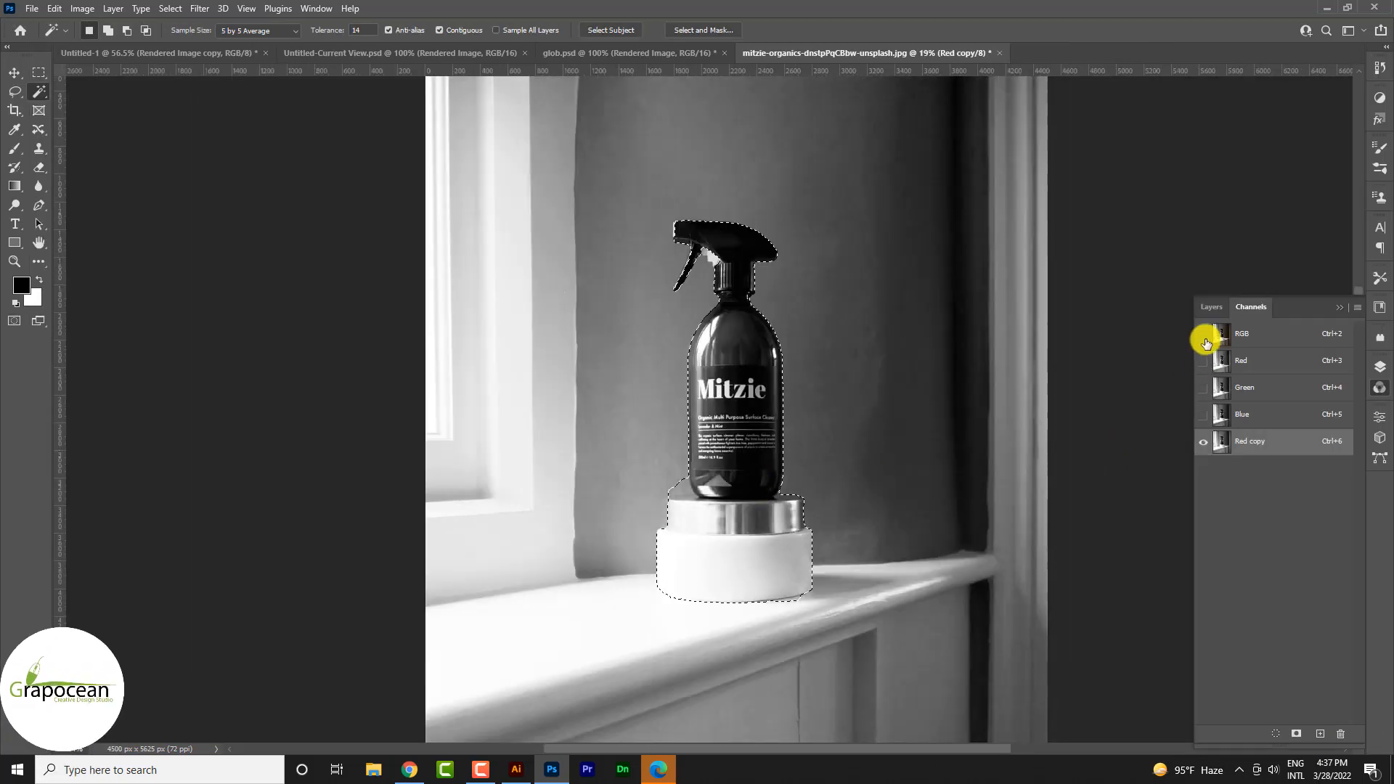
left_click(1213, 307)
left_click(1254, 311)
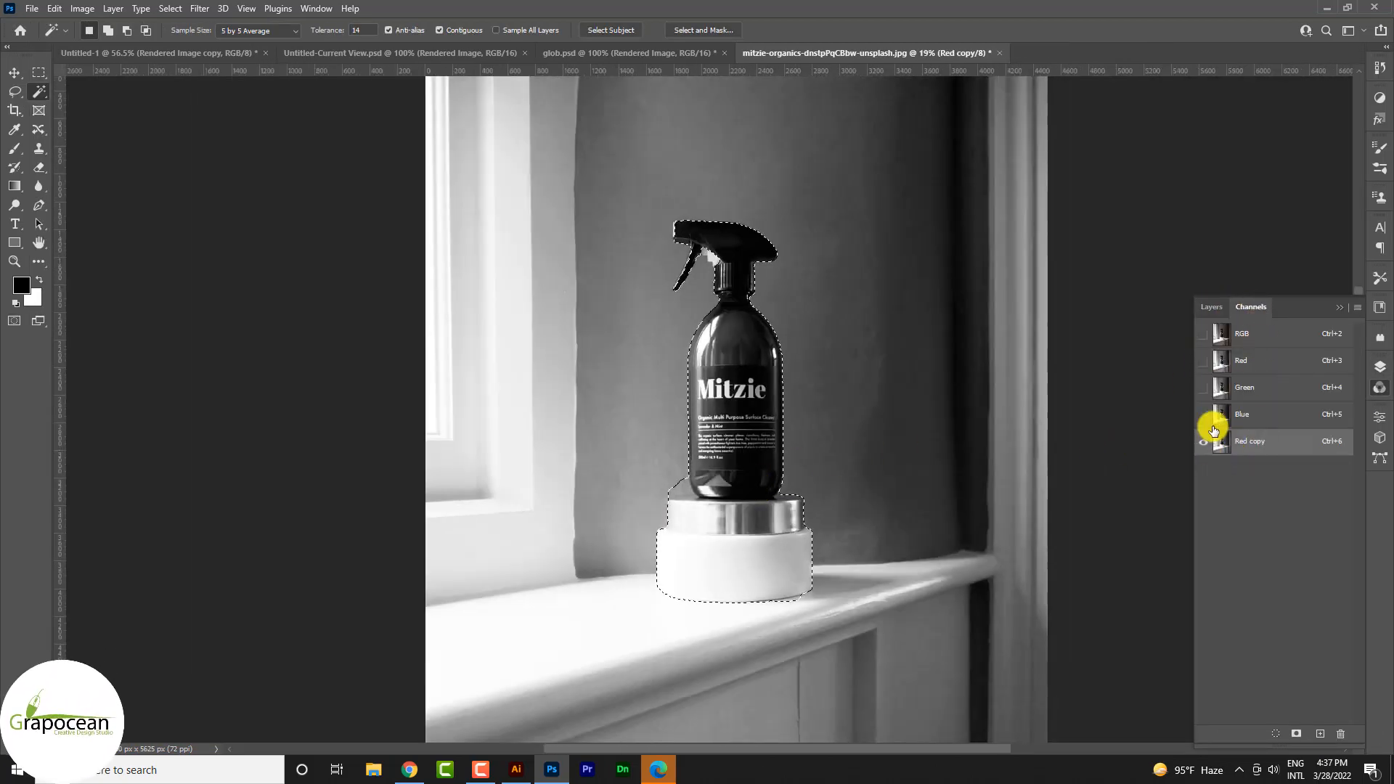
left_click(1203, 334)
left_click(1204, 443)
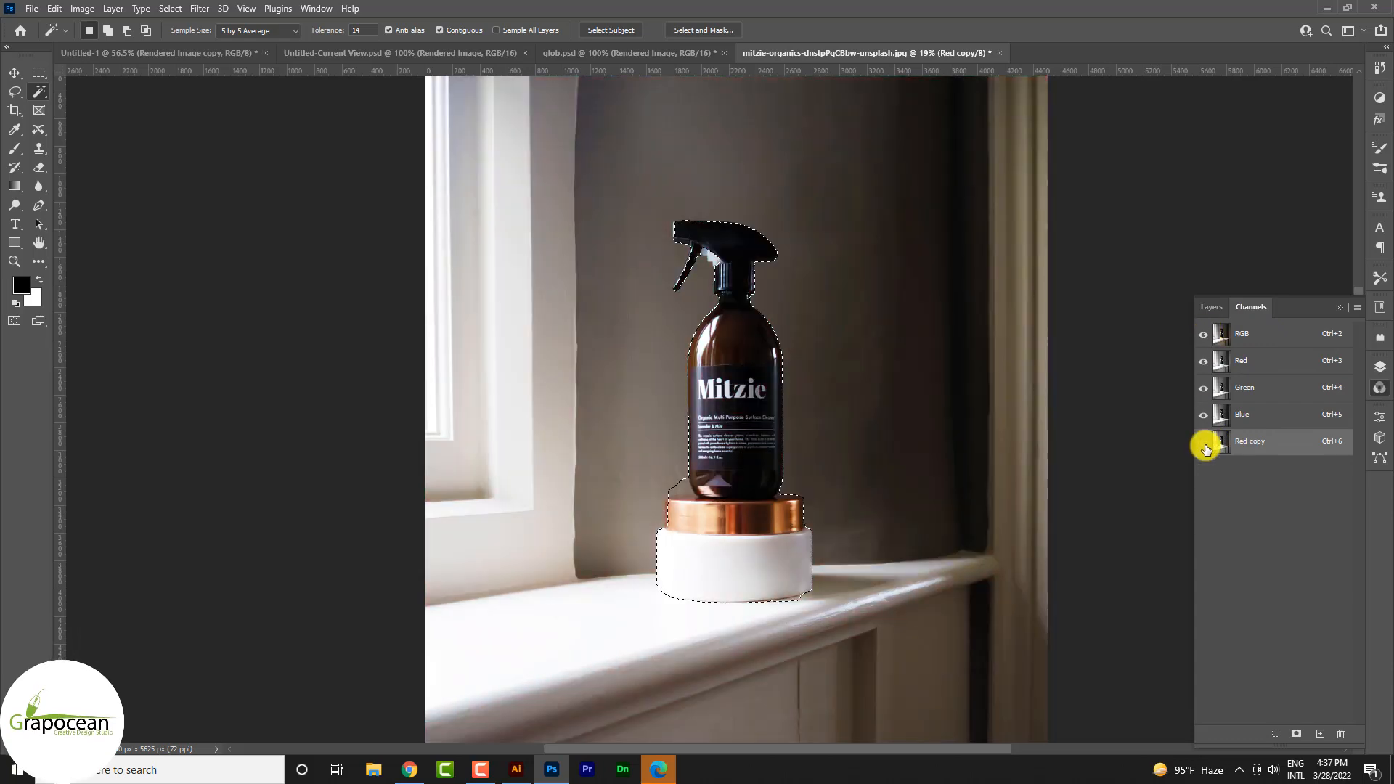
left_click(1211, 307)
Add the white plastic part between the trigger and the bottle neck to the selection with the Lasso tool
key("l")
scroll(715, 502, "up", 3)
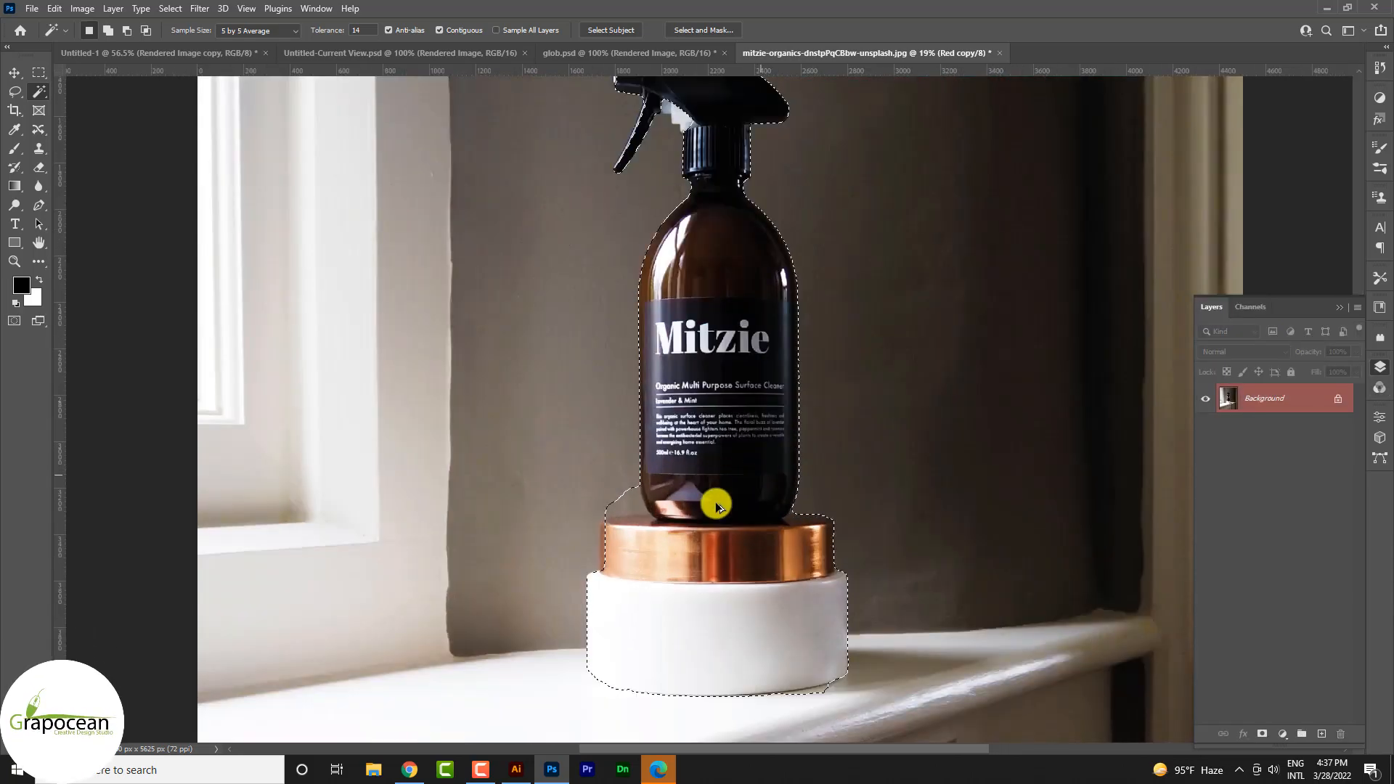
scroll(476, 210, "down", 1)
scroll(516, 181, "up", 5)
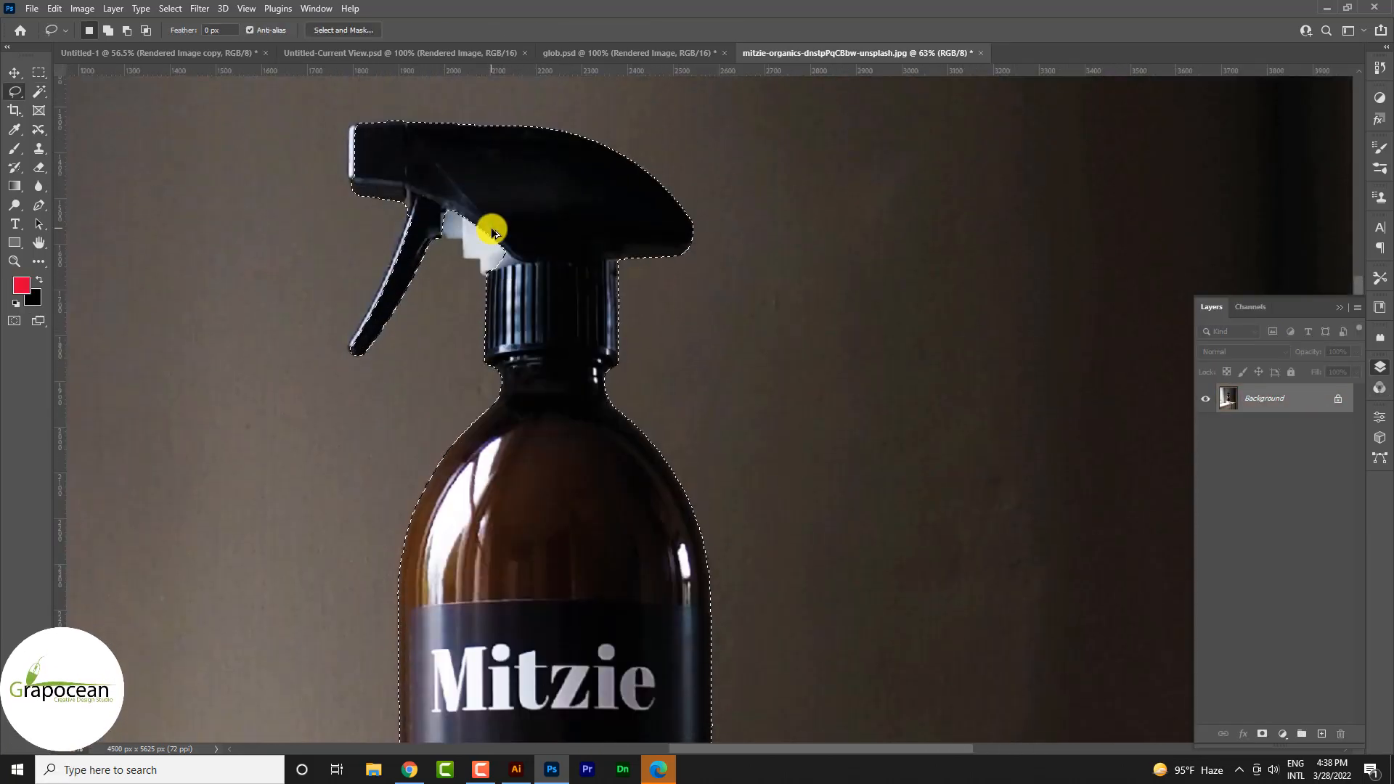
scroll(472, 279, "up", 2)
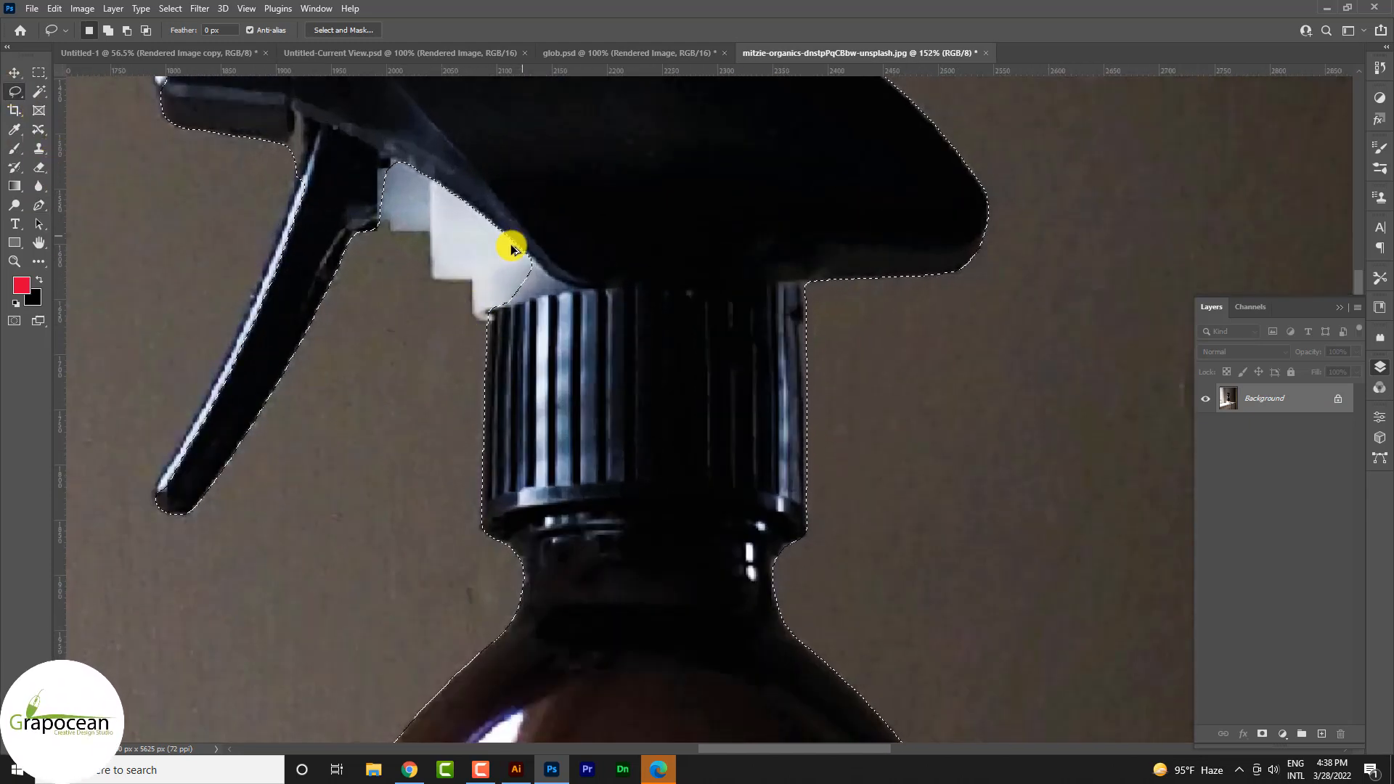
scroll(512, 249, "up", 2)
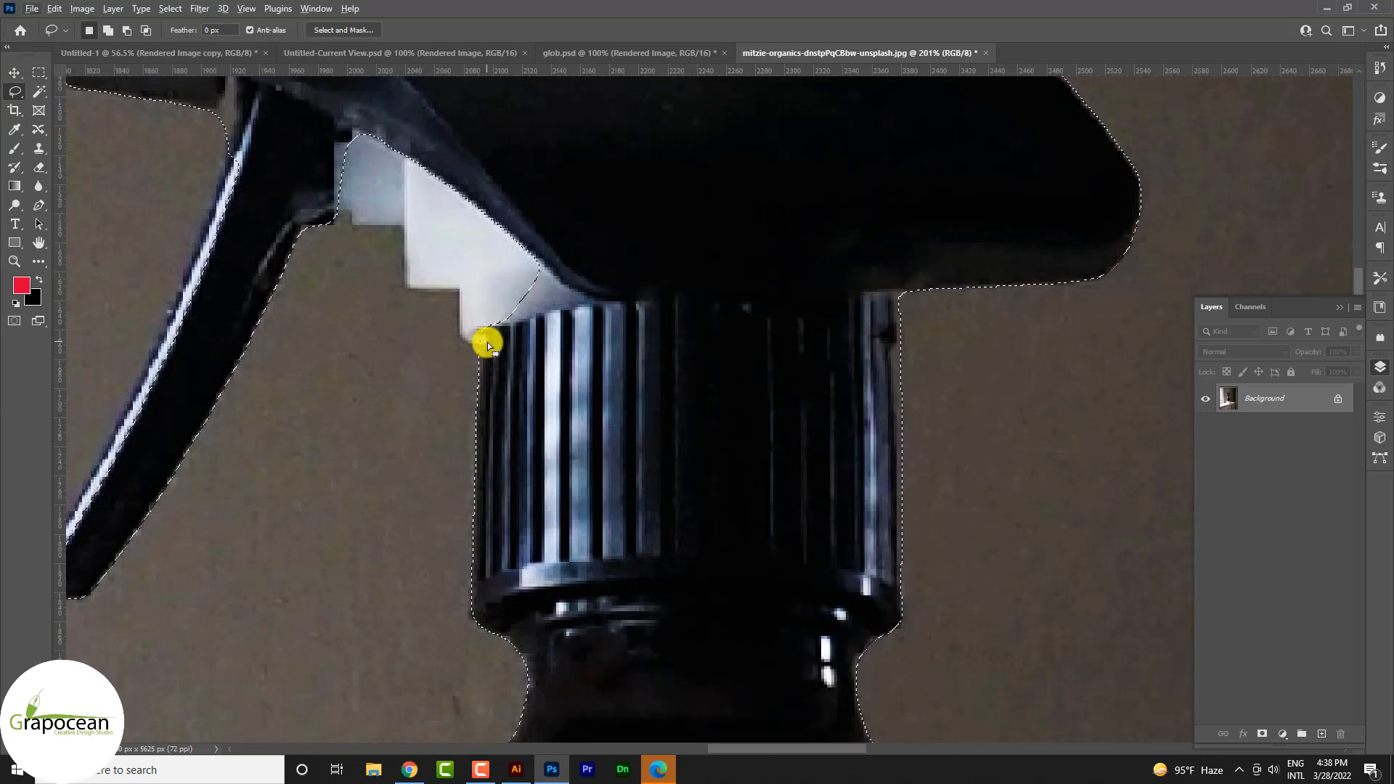
mouse_move(487, 346)
left_mouse_down()
mouse_move(457, 289)
mouse_move(408, 287)
left_mouse_up()
left_click_drag(356, 227, 356, 215)
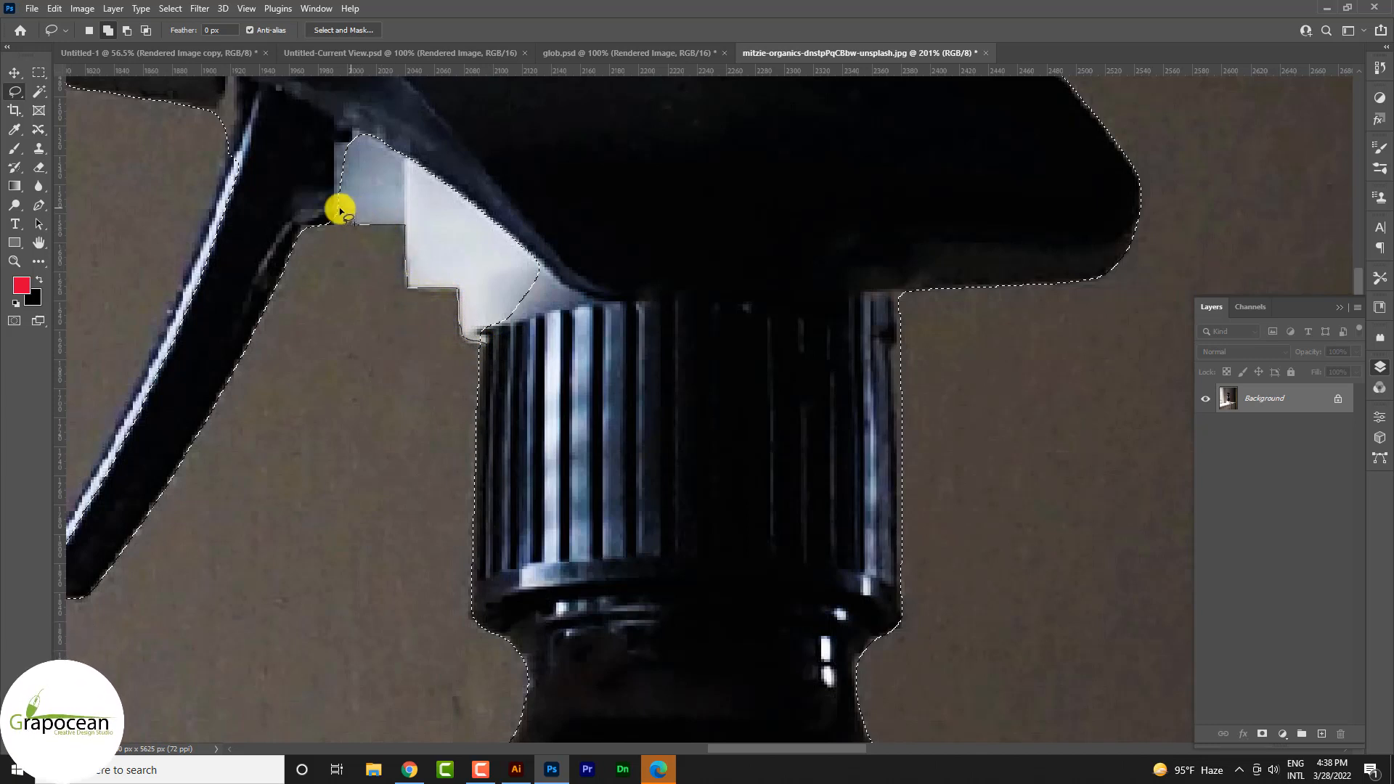
mouse_move(544, 229)
left_mouse_down()
mouse_move(563, 287)
mouse_move(488, 344)
left_mouse_up()
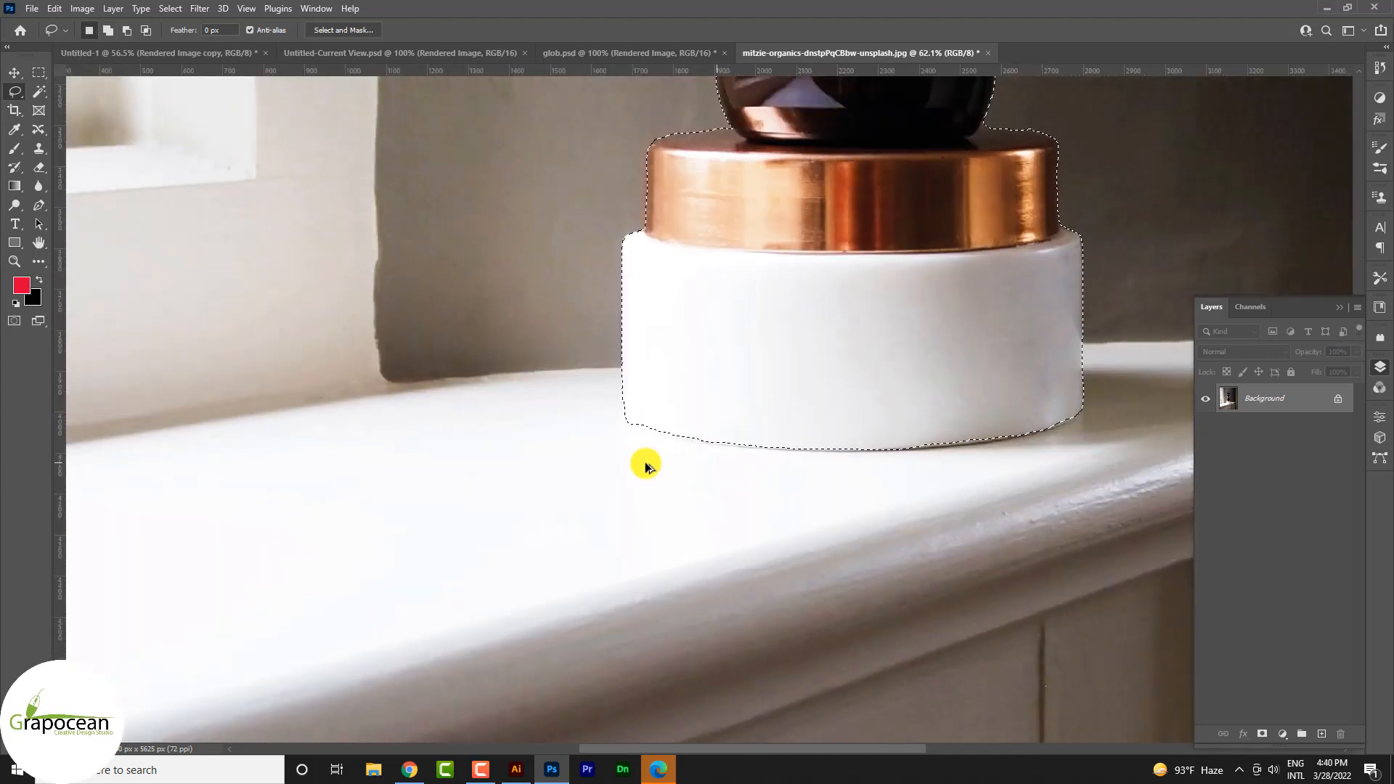
Add a layer mask to the Background layer from the bottle and pedestal selection
scroll(645, 461, "down", 3)
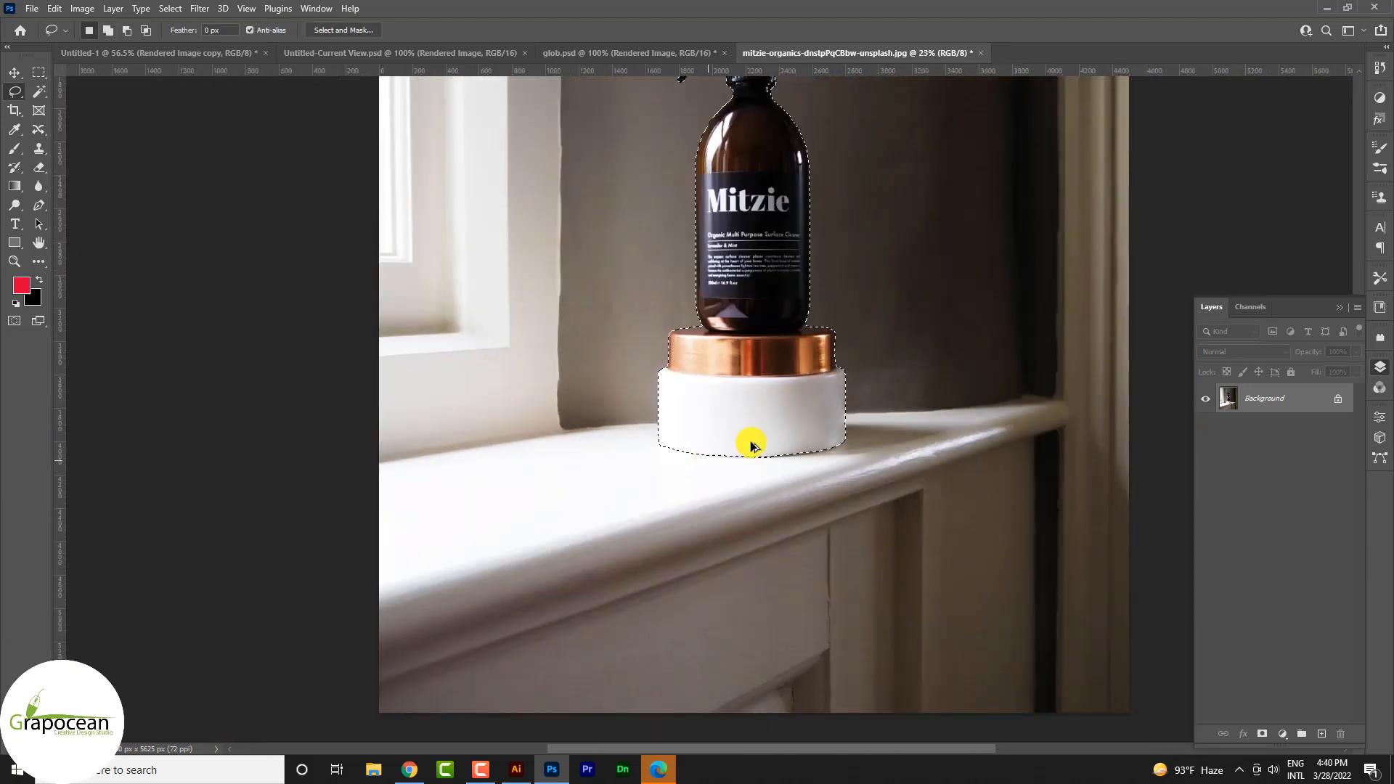
scroll(851, 355, "up", 1)
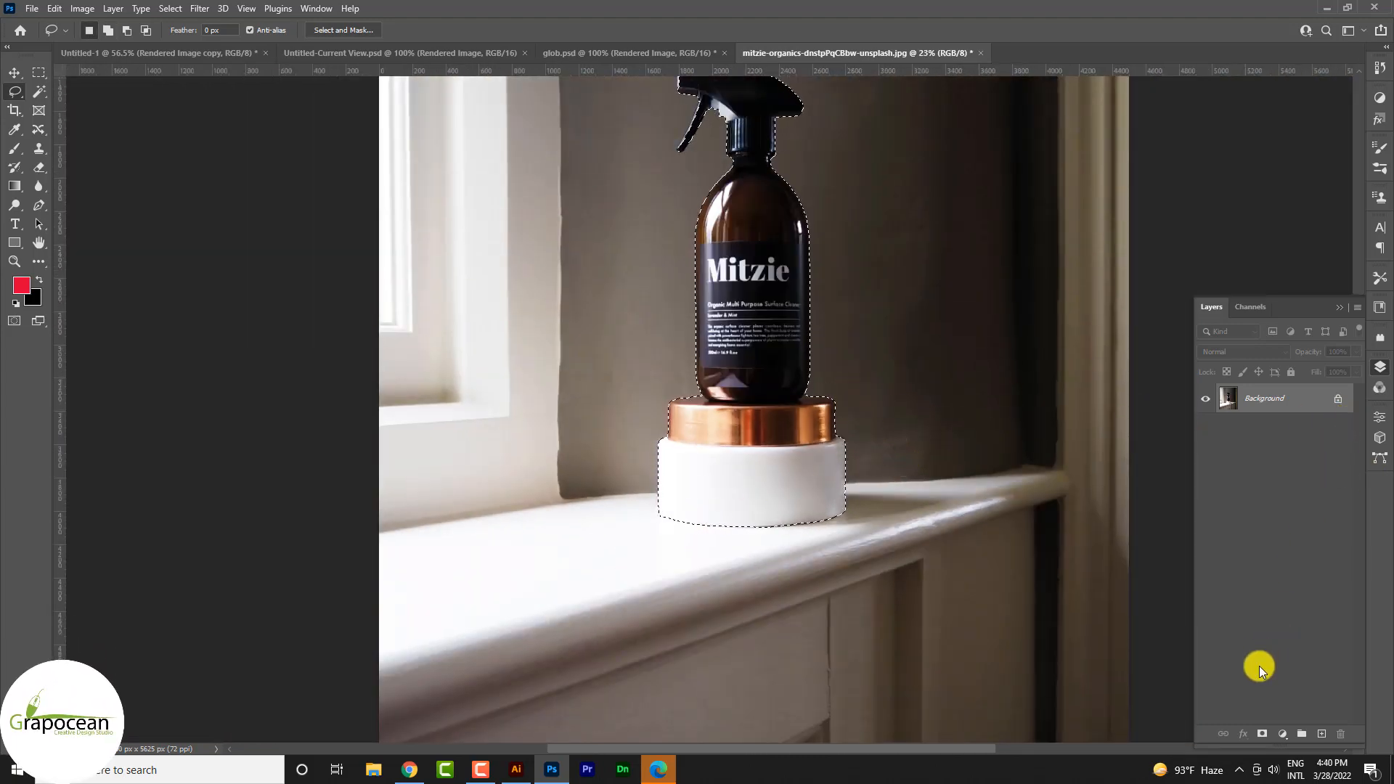
left_click(1263, 739)
scroll(535, 373, "down", 1)
Bring the masked bottle into the Untitled-1 document, scale it to 26.32% and place it in the lower middle of the canvas
left_click(22, 82)
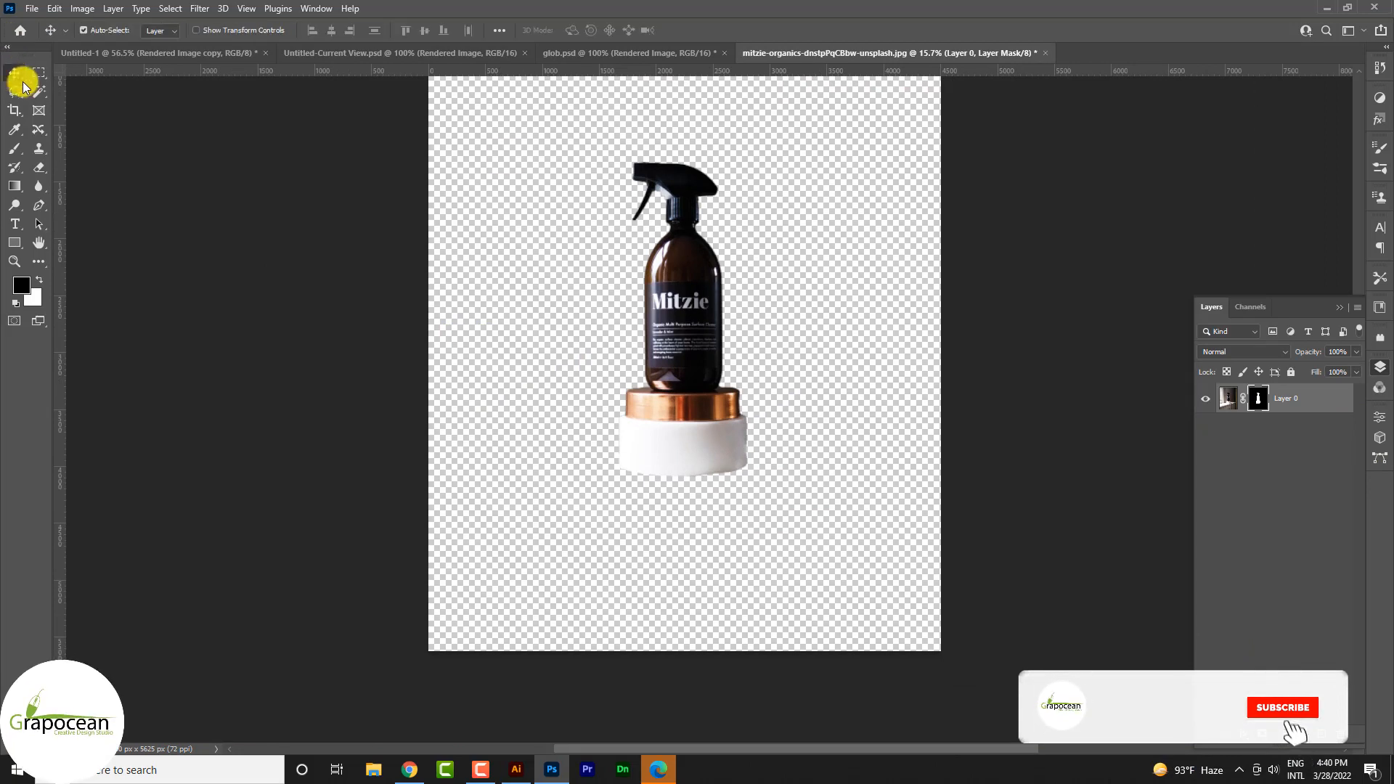
left_click_drag(646, 180, 918, 501)
scroll(919, 501, "down", 2)
key("ctrl+t")
scroll(899, 448, "down", 2)
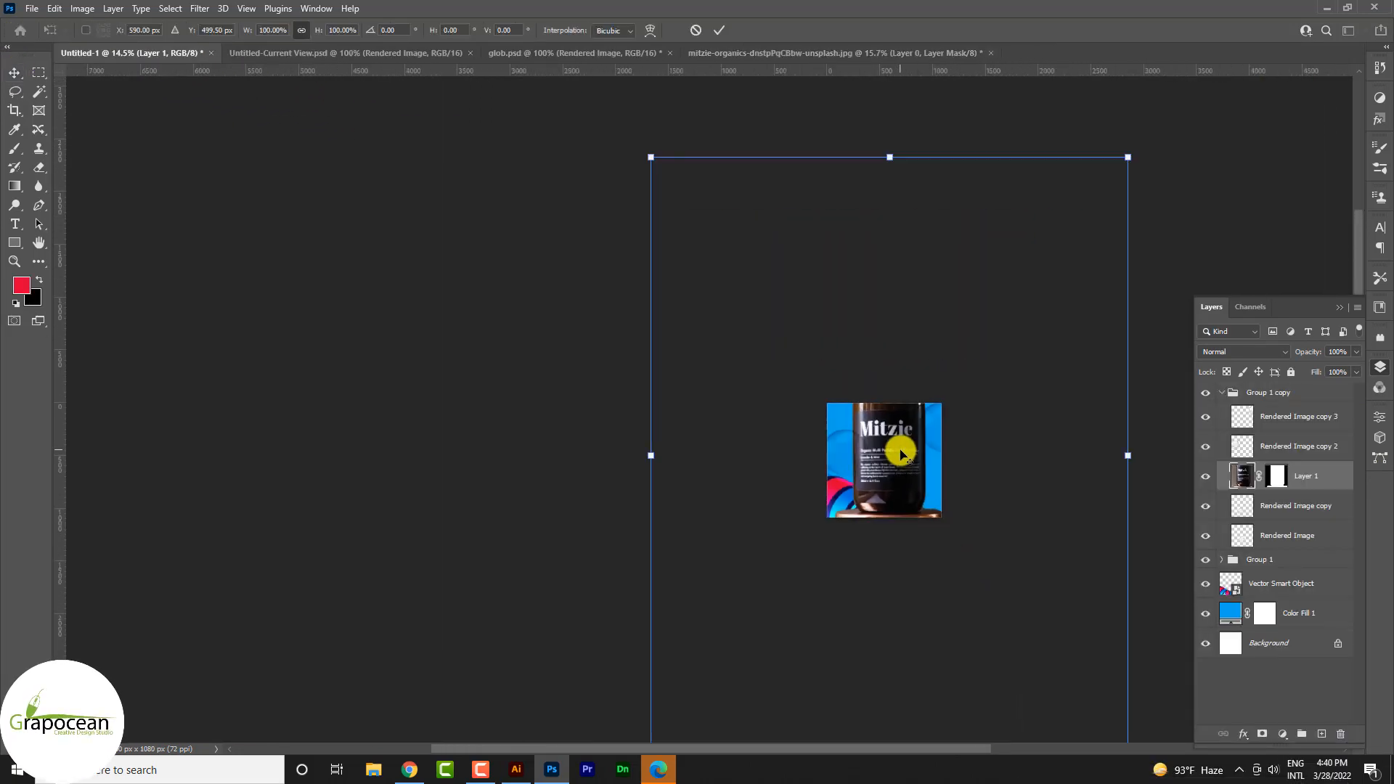
left_click_drag(1064, 242, 936, 404)
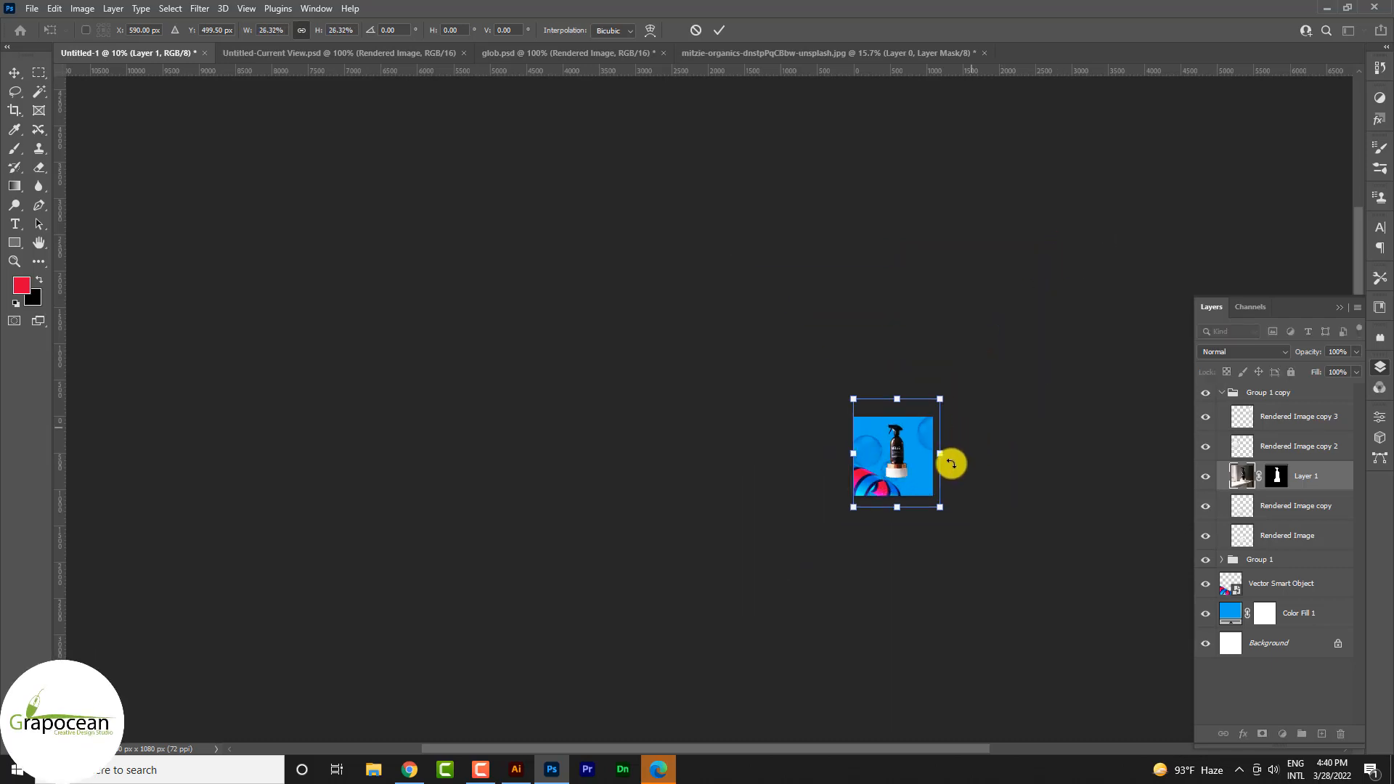
scroll(906, 456, "up", 2)
left_click_drag(887, 500, 878, 536)
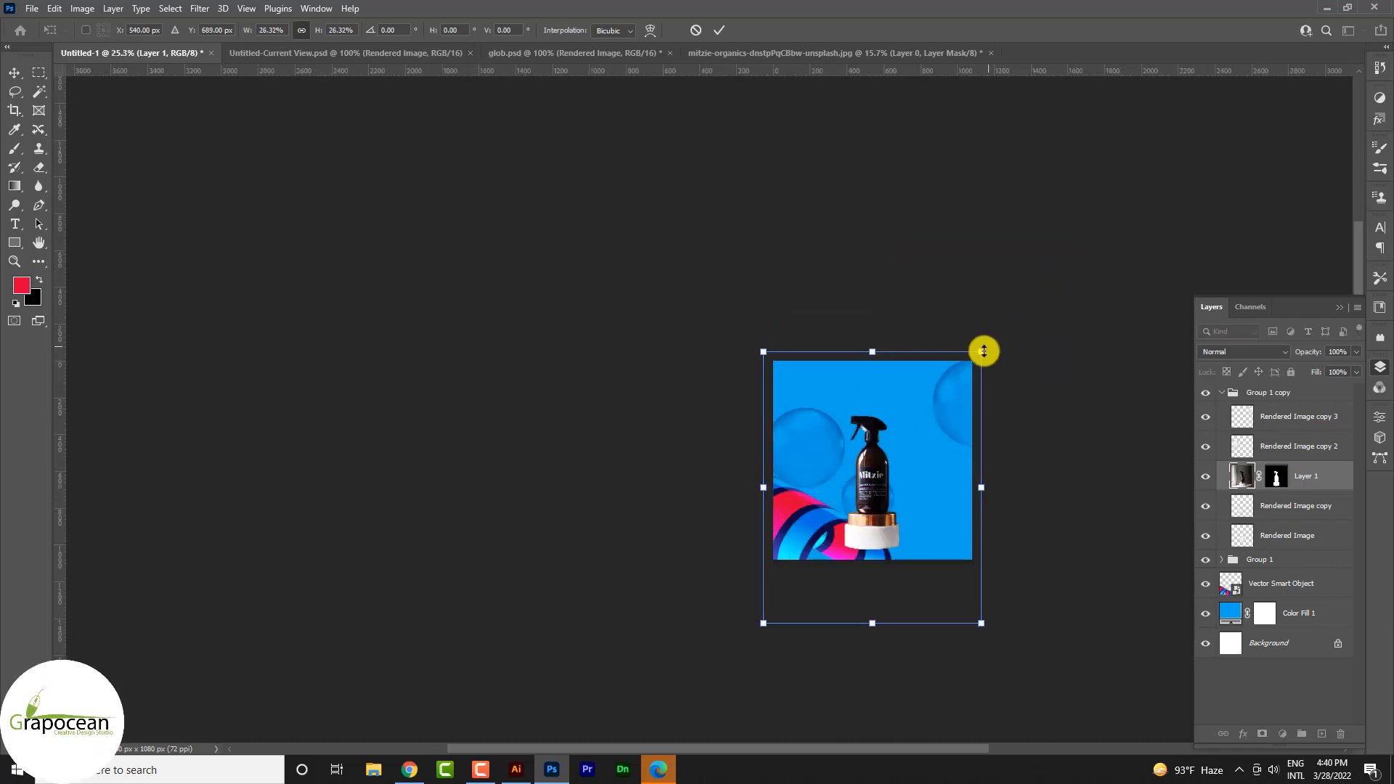
Enlarge the bottle to 45.79%, shift it toward the right side of the canvas and apply the transform
left_click_drag(982, 352, 1087, 257)
mouse_move(872, 490)
left_mouse_down()
mouse_move(874, 520)
mouse_move(885, 503)
left_mouse_up()
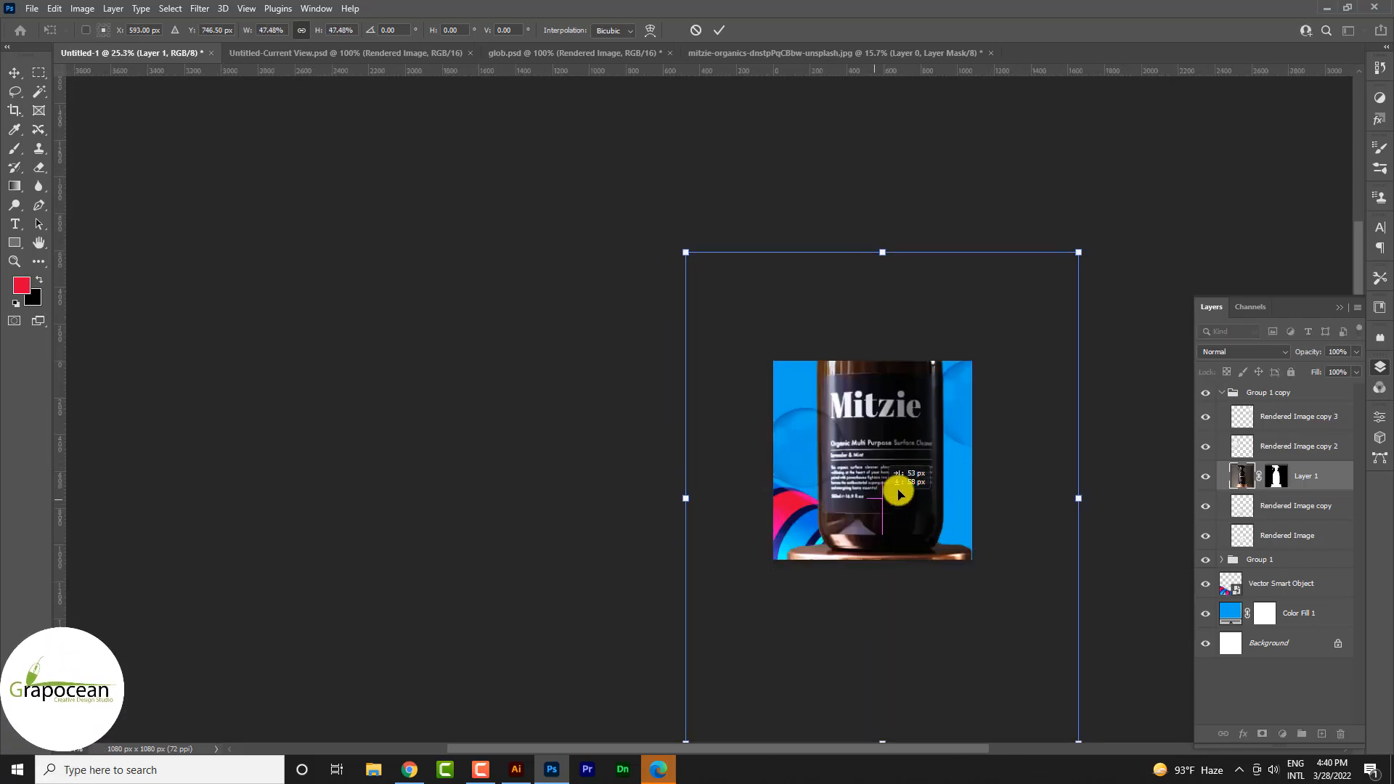
mouse_move(1081, 254)
left_mouse_down()
mouse_move(1101, 224)
mouse_move(1085, 244)
left_mouse_up()
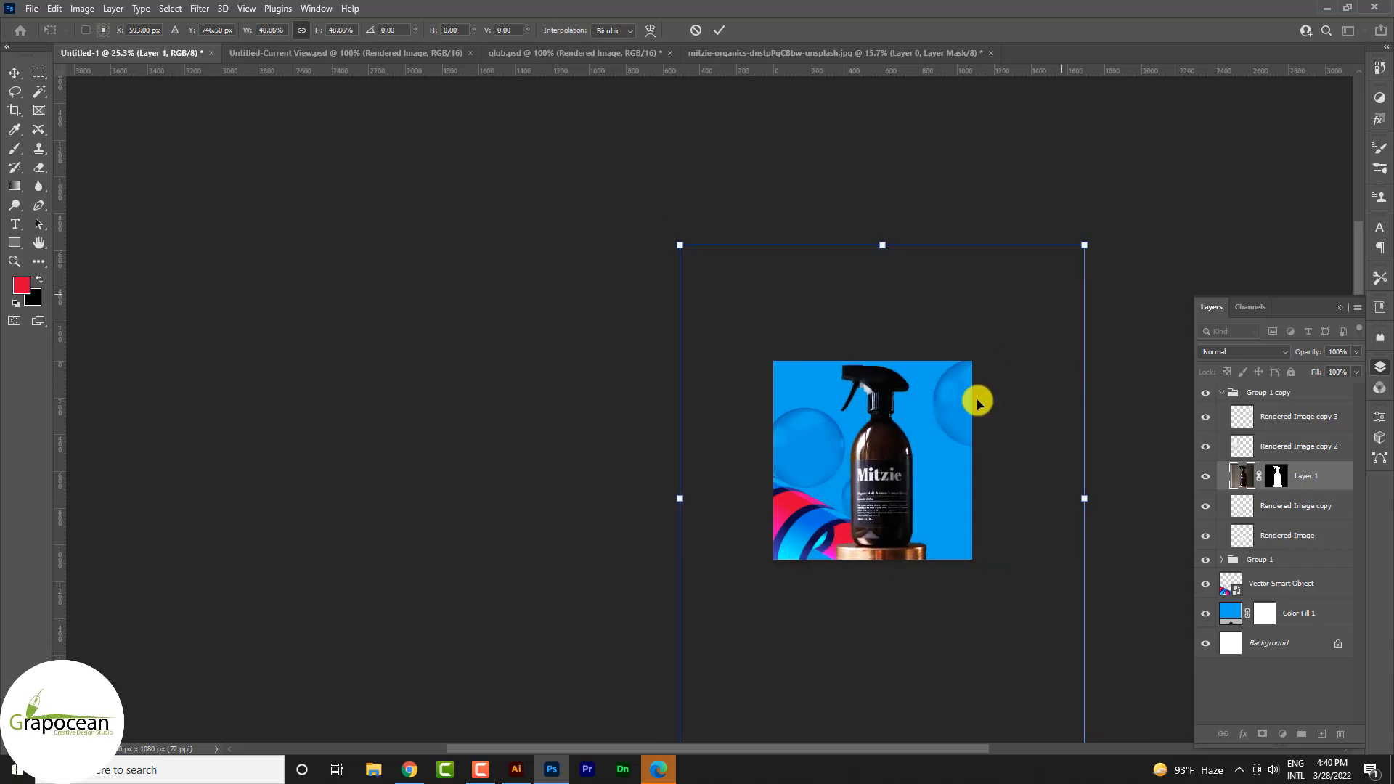
scroll(832, 492, "up", 2)
left_click_drag(844, 512, 880, 497)
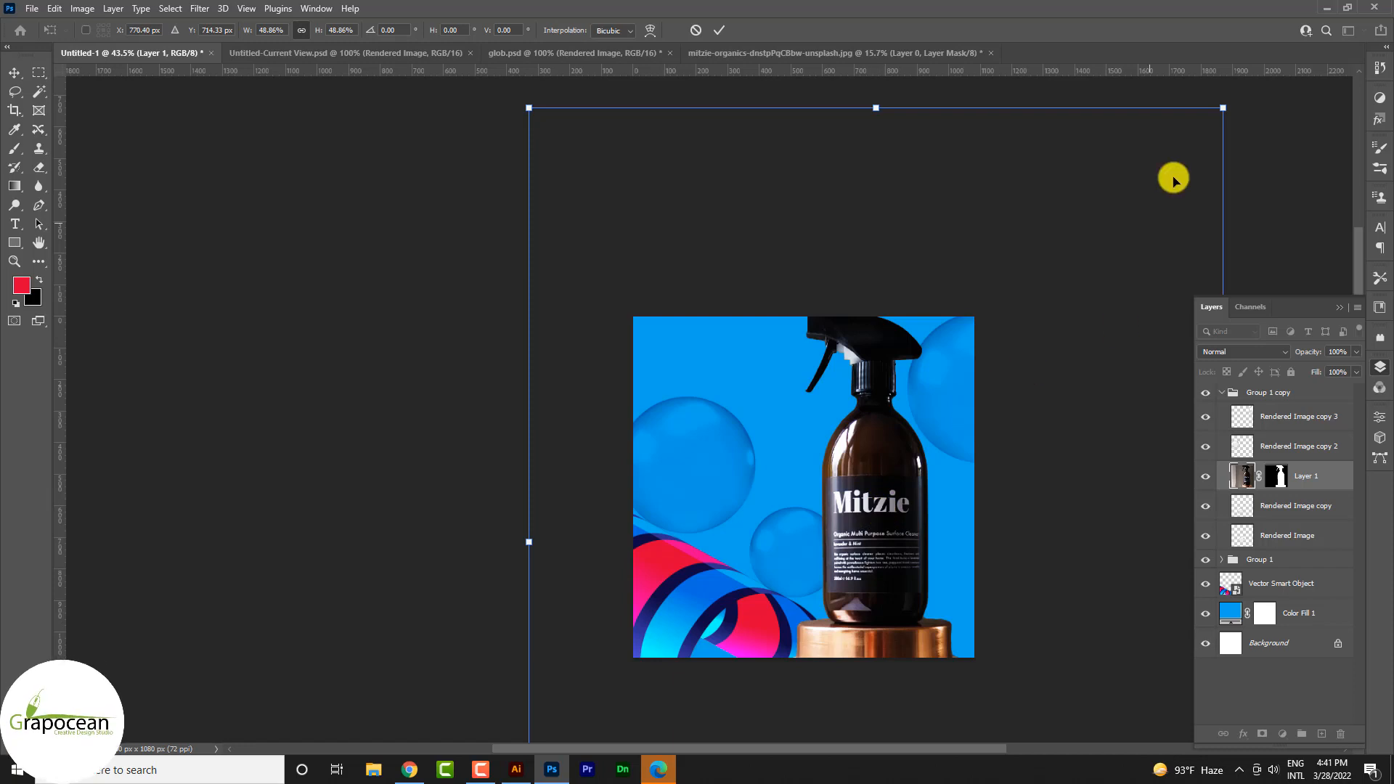
left_click_drag(1223, 107, 1201, 138)
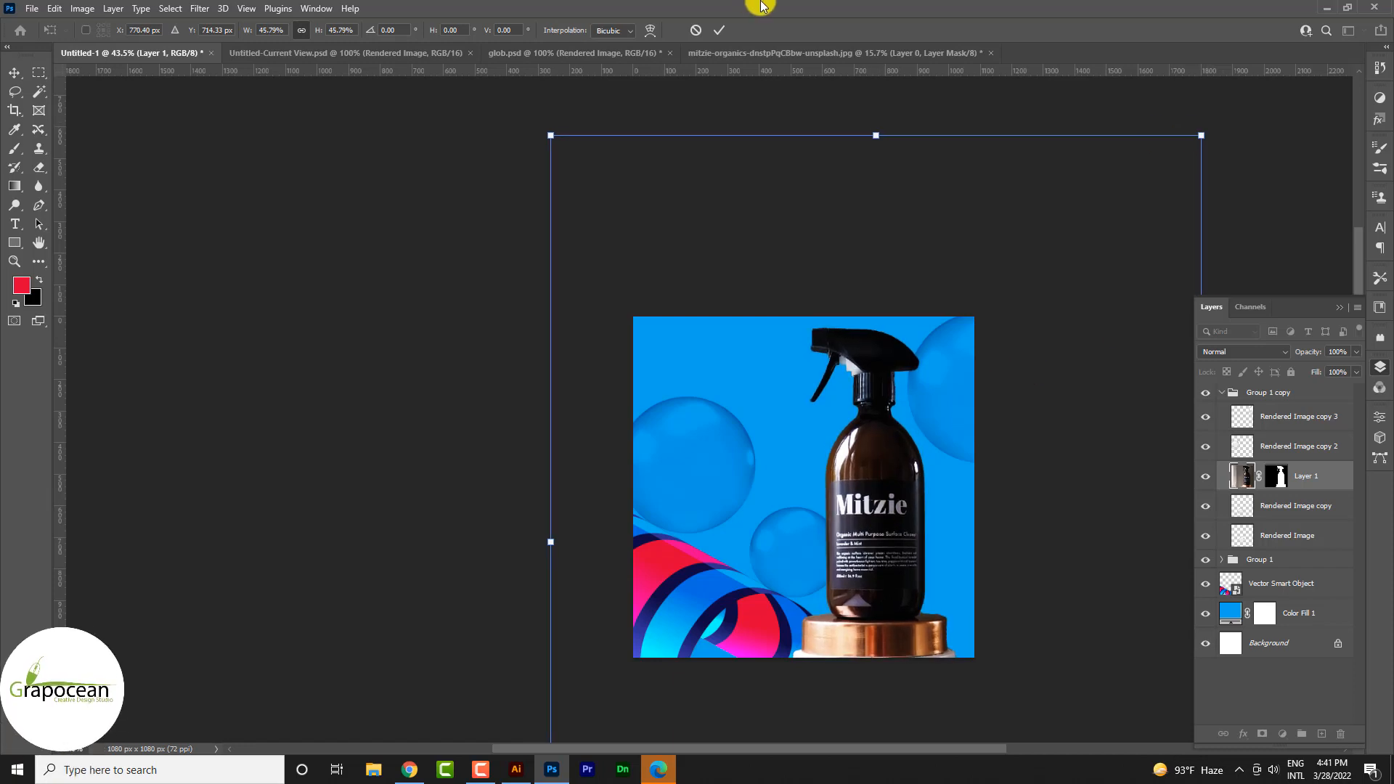
left_click(719, 30)
Nudge the bottle slightly further right and down on the canvas
scroll(875, 429, "up", 3)
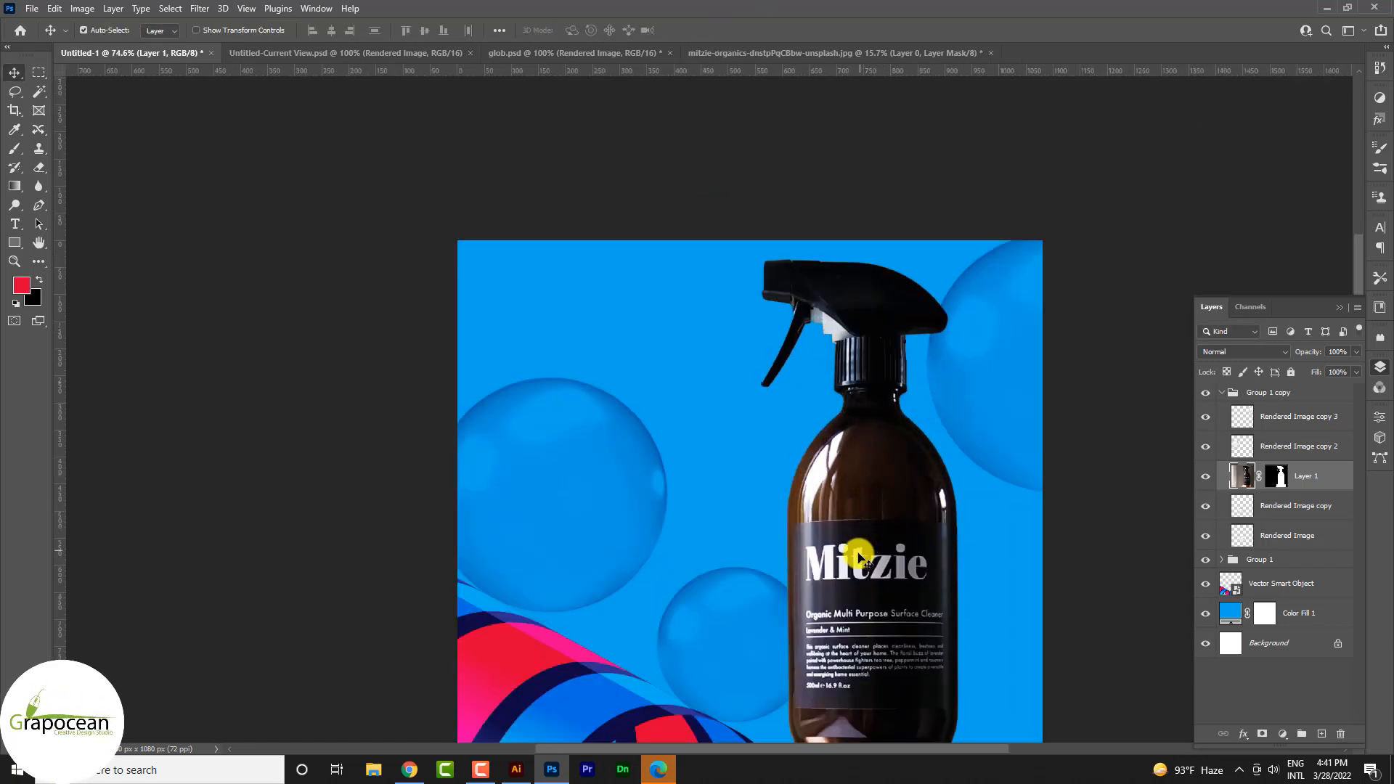
left_click_drag(858, 553, 879, 557)
scroll(866, 509, "right", 2)
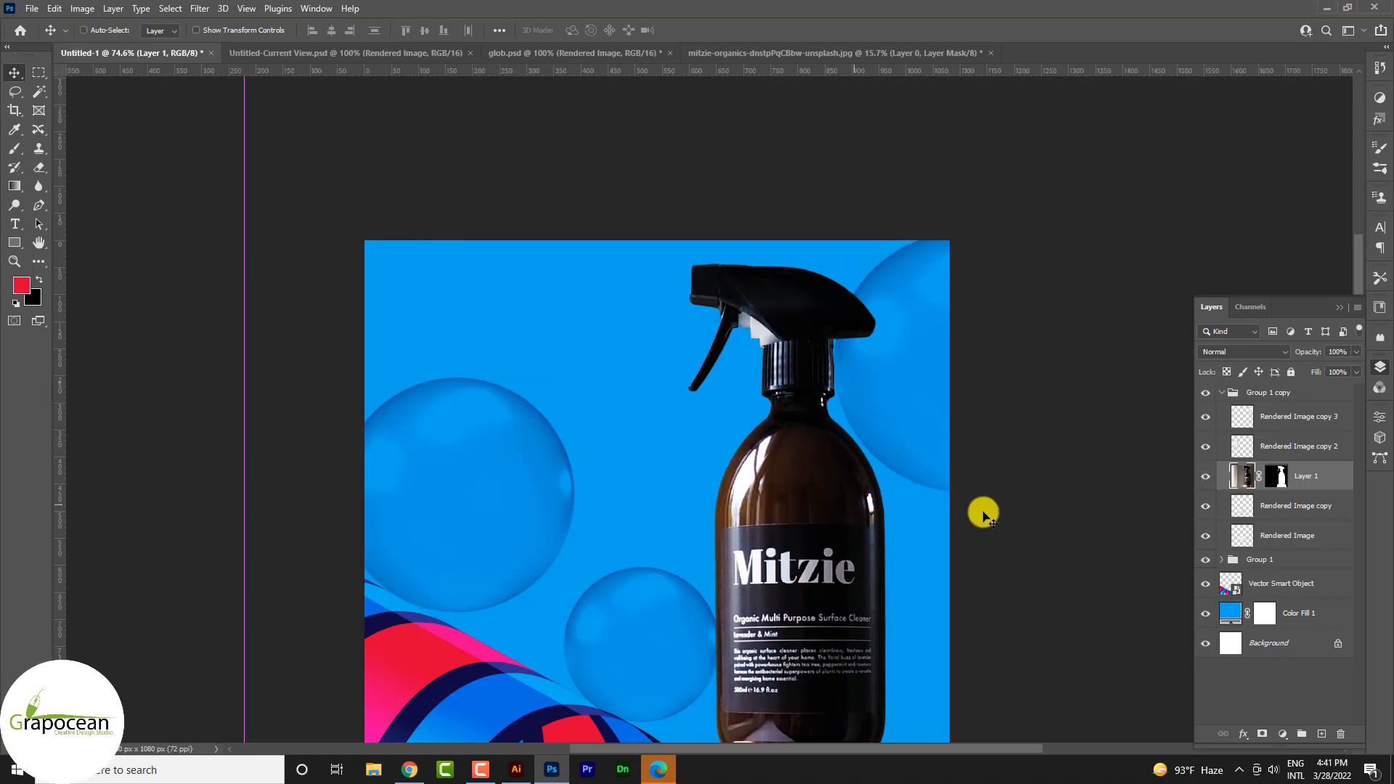
scroll(984, 515, "down", 3)
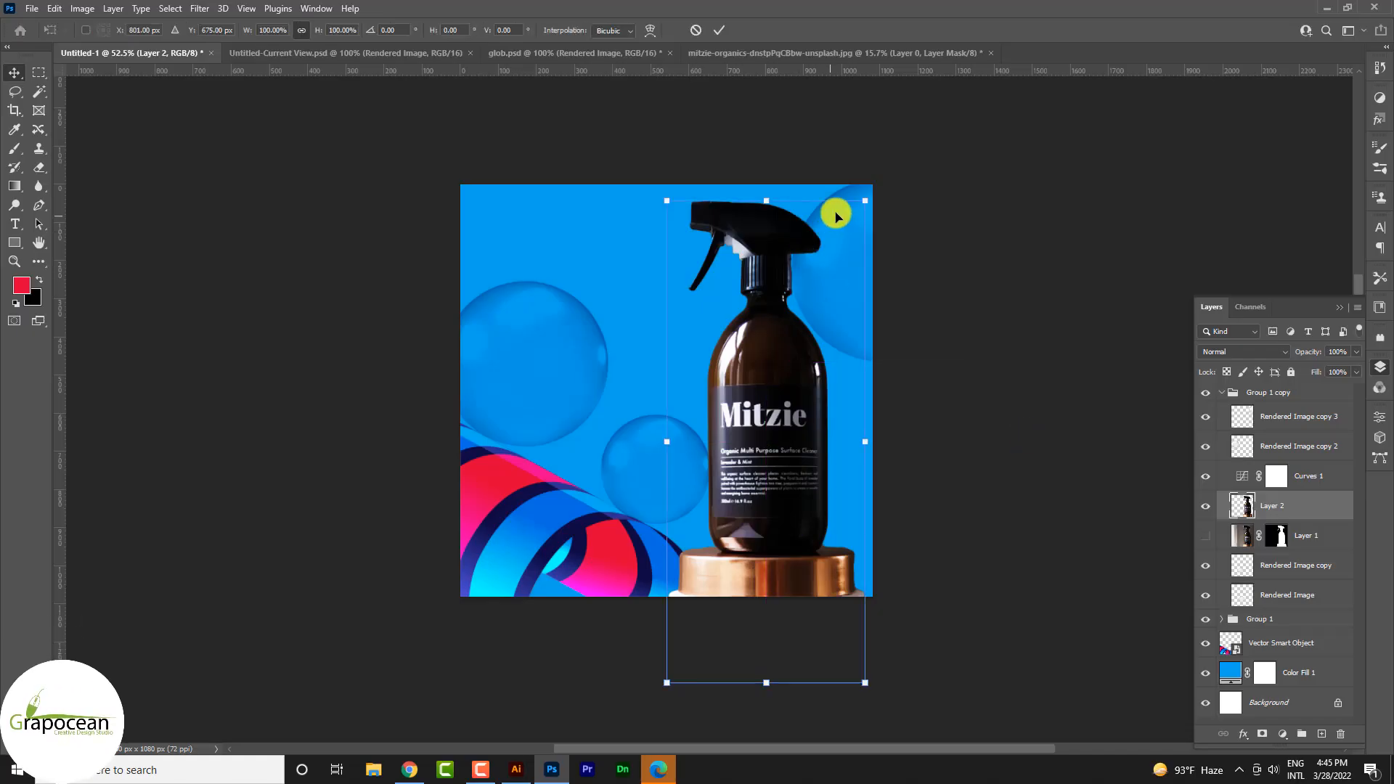
Scale the bottle layer to 90.15% and shift it so the white pedestal base shows at the canvas's lower edge, then apply the transform
left_click_drag(865, 203, 843, 256)
mouse_move(776, 451)
left_mouse_down()
mouse_move(776, 426)
mouse_move(777, 444)
left_mouse_up()
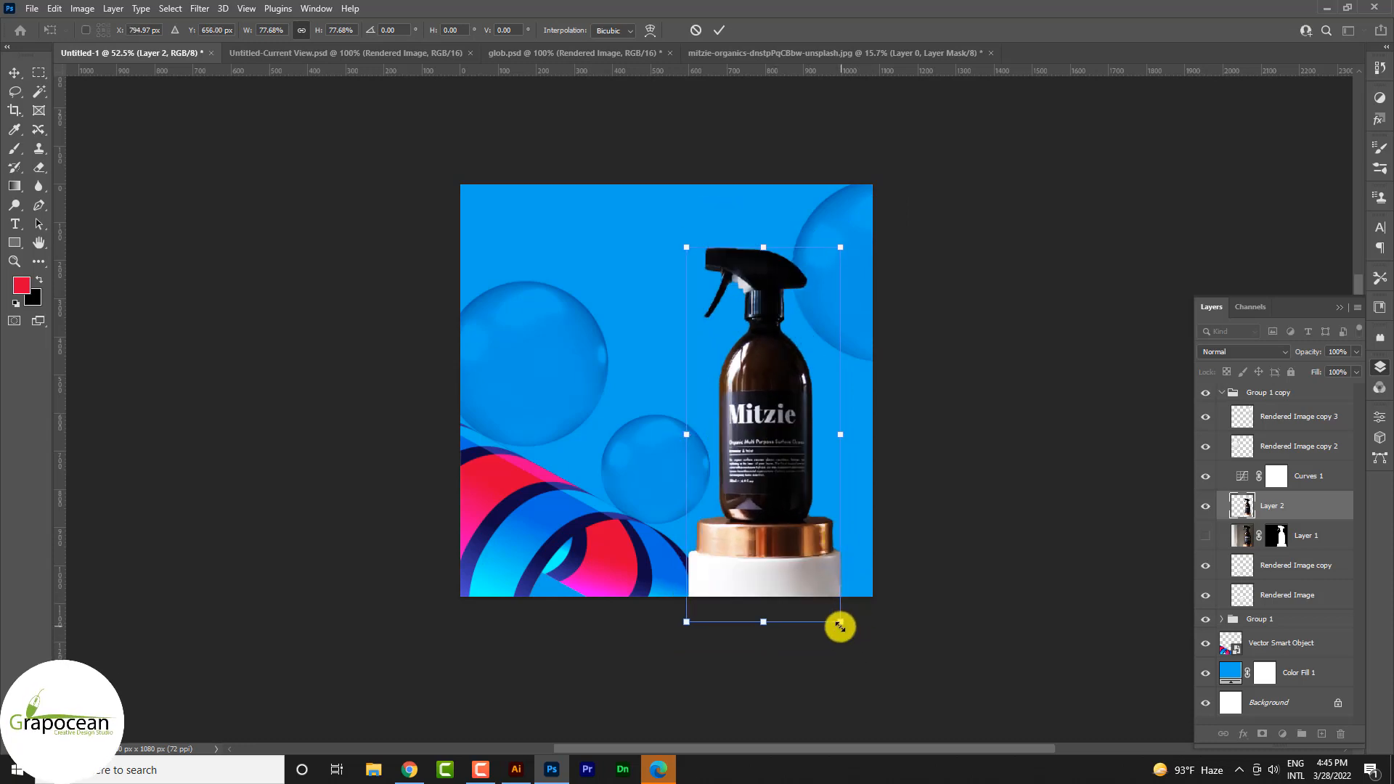
left_click_drag(840, 626, 847, 642)
left_click_drag(787, 548, 781, 523)
left_click_drag(849, 633, 846, 631)
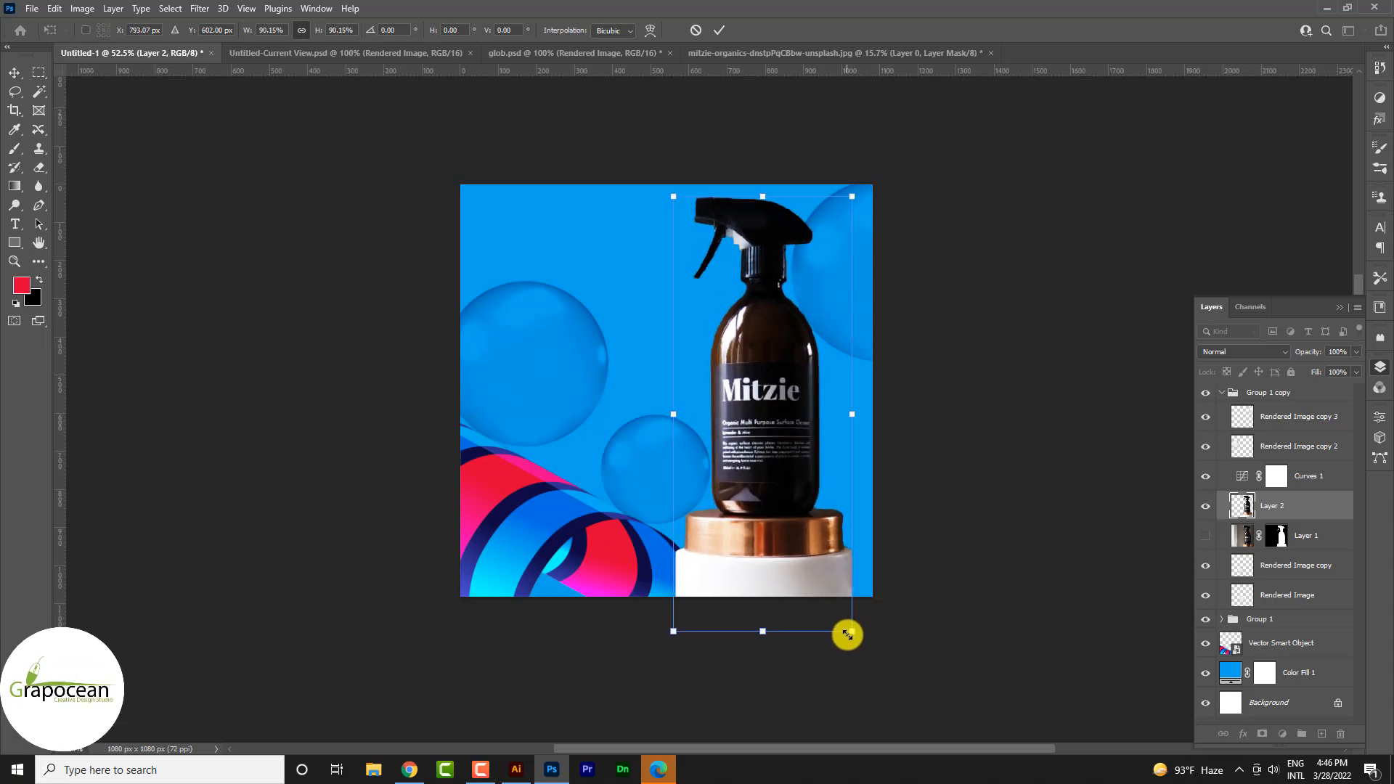
left_click(718, 30)
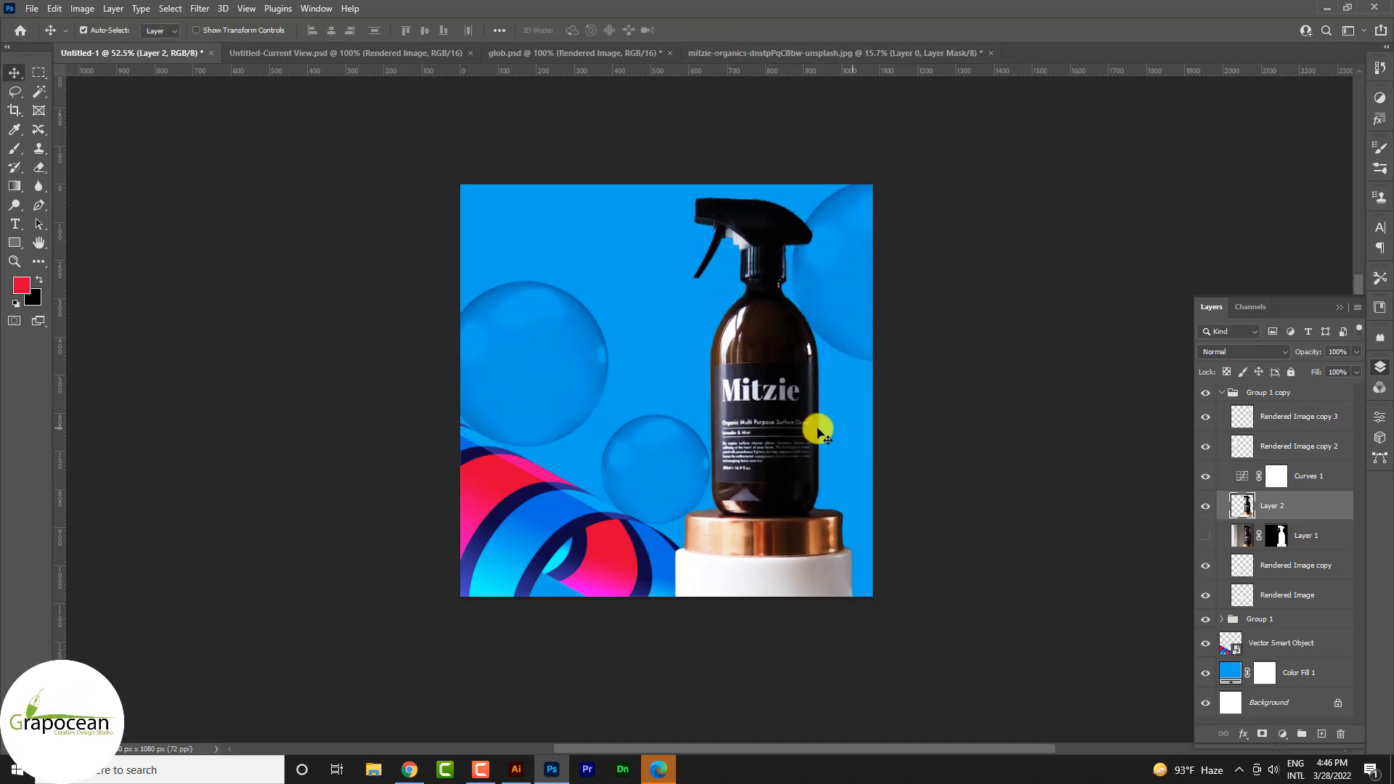
Start the Match Color adjustment on the bottle's Layer 2 and enable Neutralize
scroll(819, 433, "up", 2)
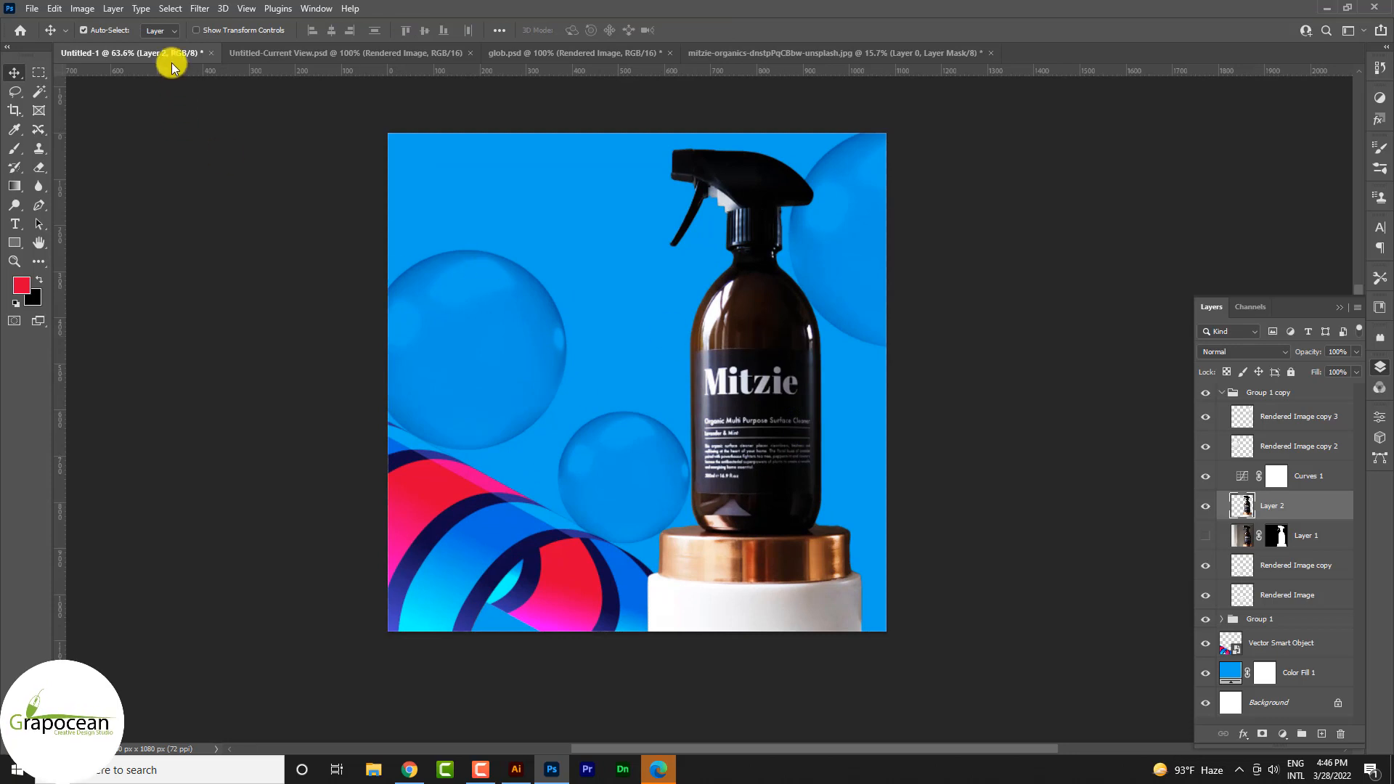
left_click(82, 8)
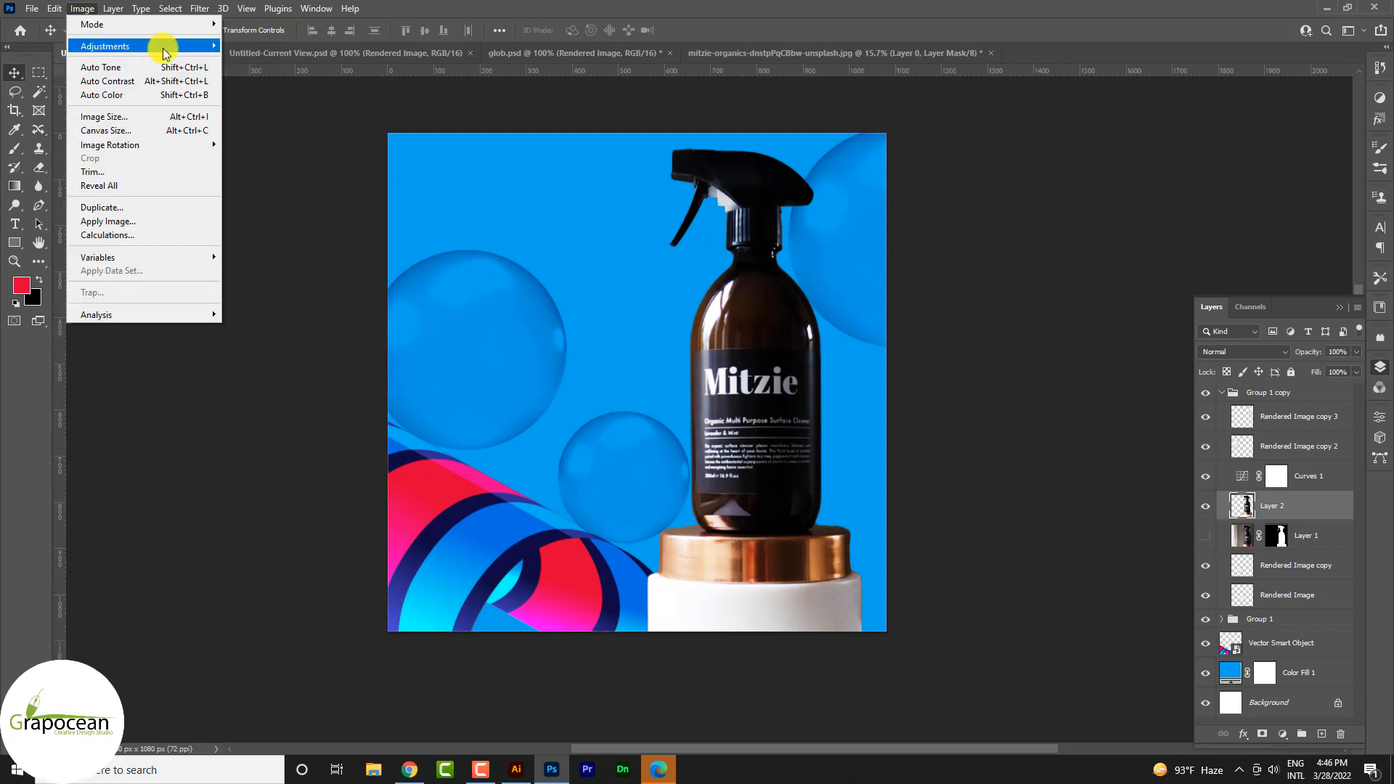
mouse_move(116, 45)
left_click(280, 340)
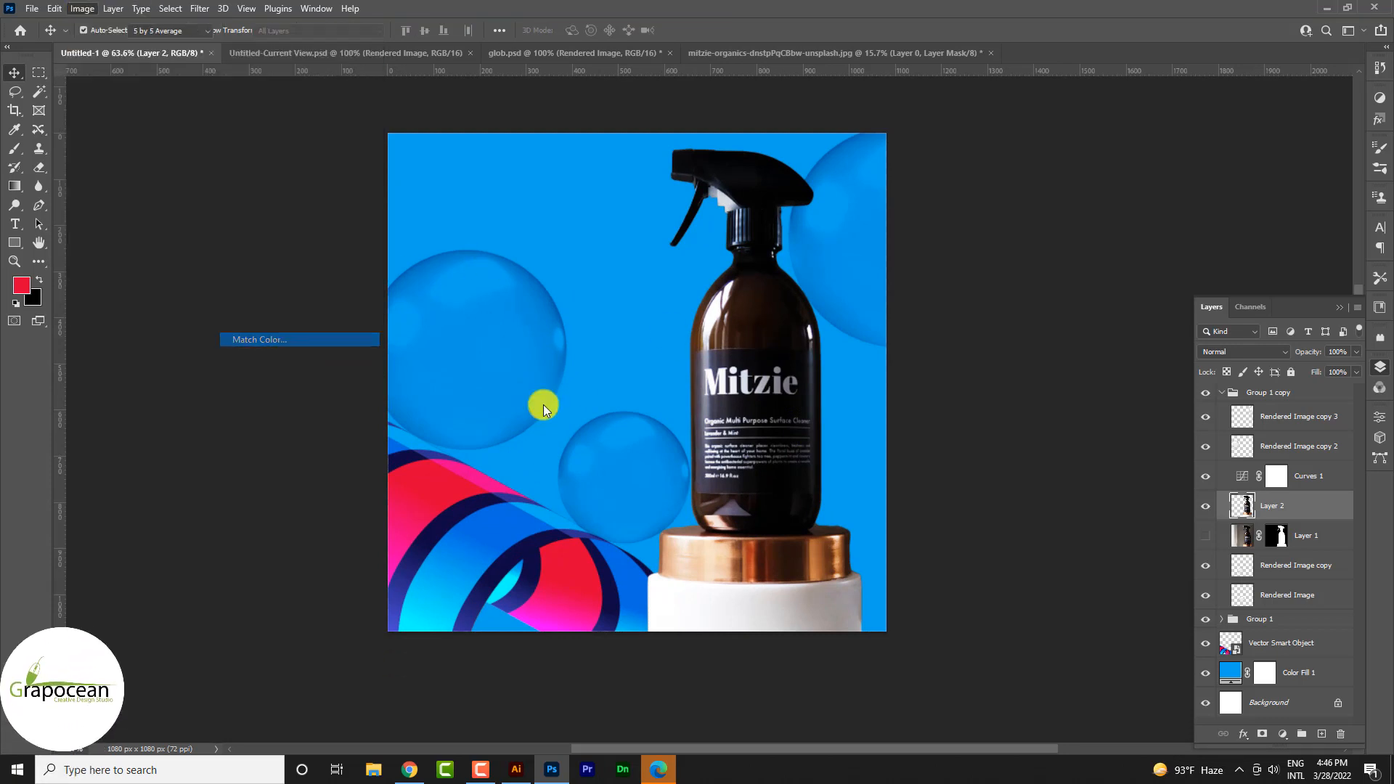
left_click_drag(746, 113, 1001, 155)
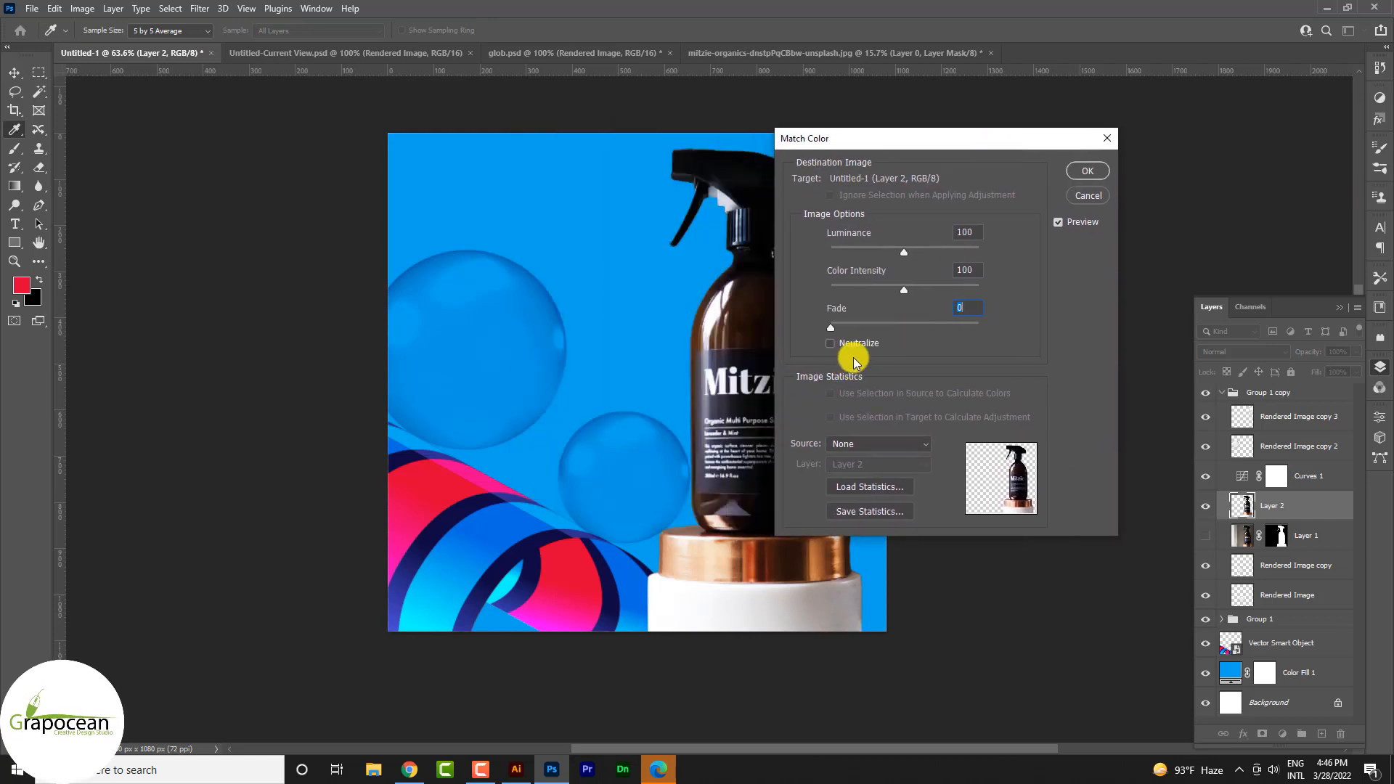
left_click(877, 444)
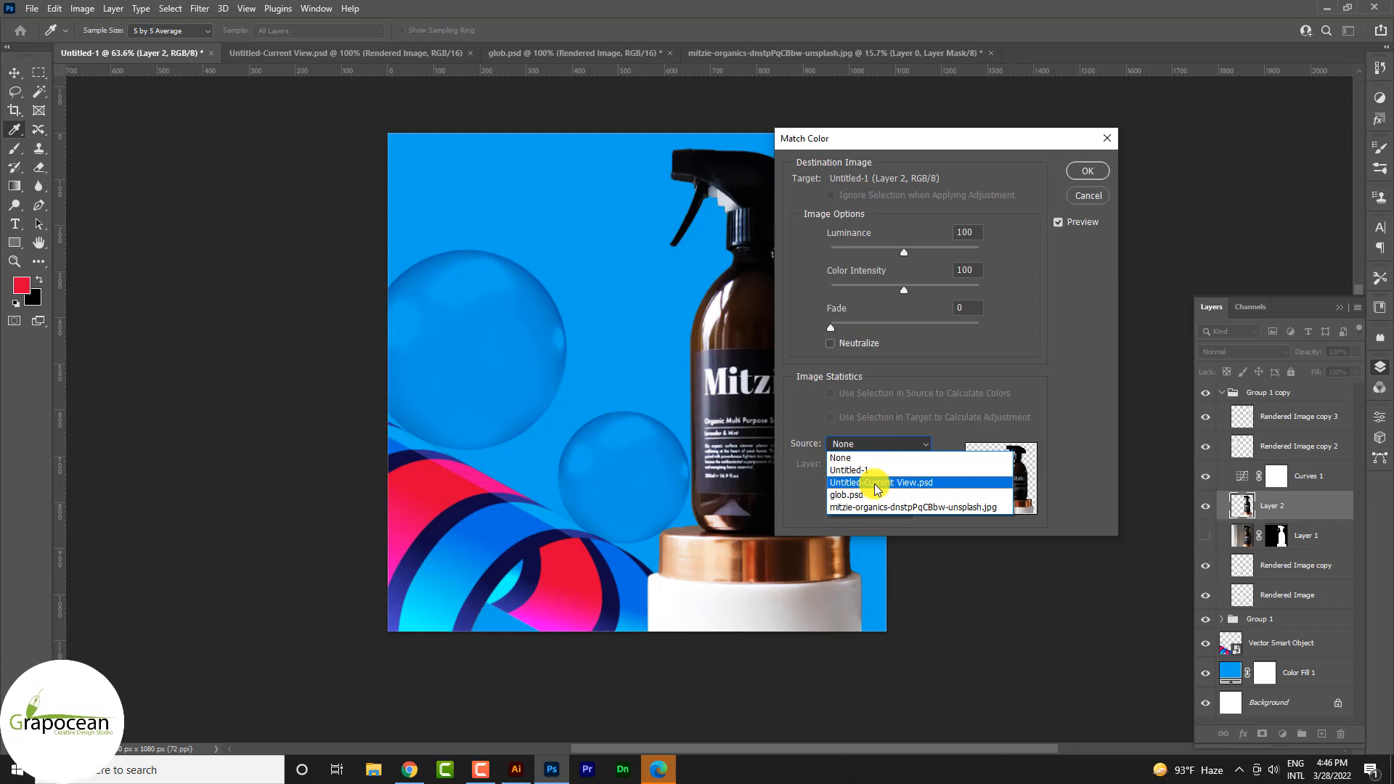
left_click(905, 430)
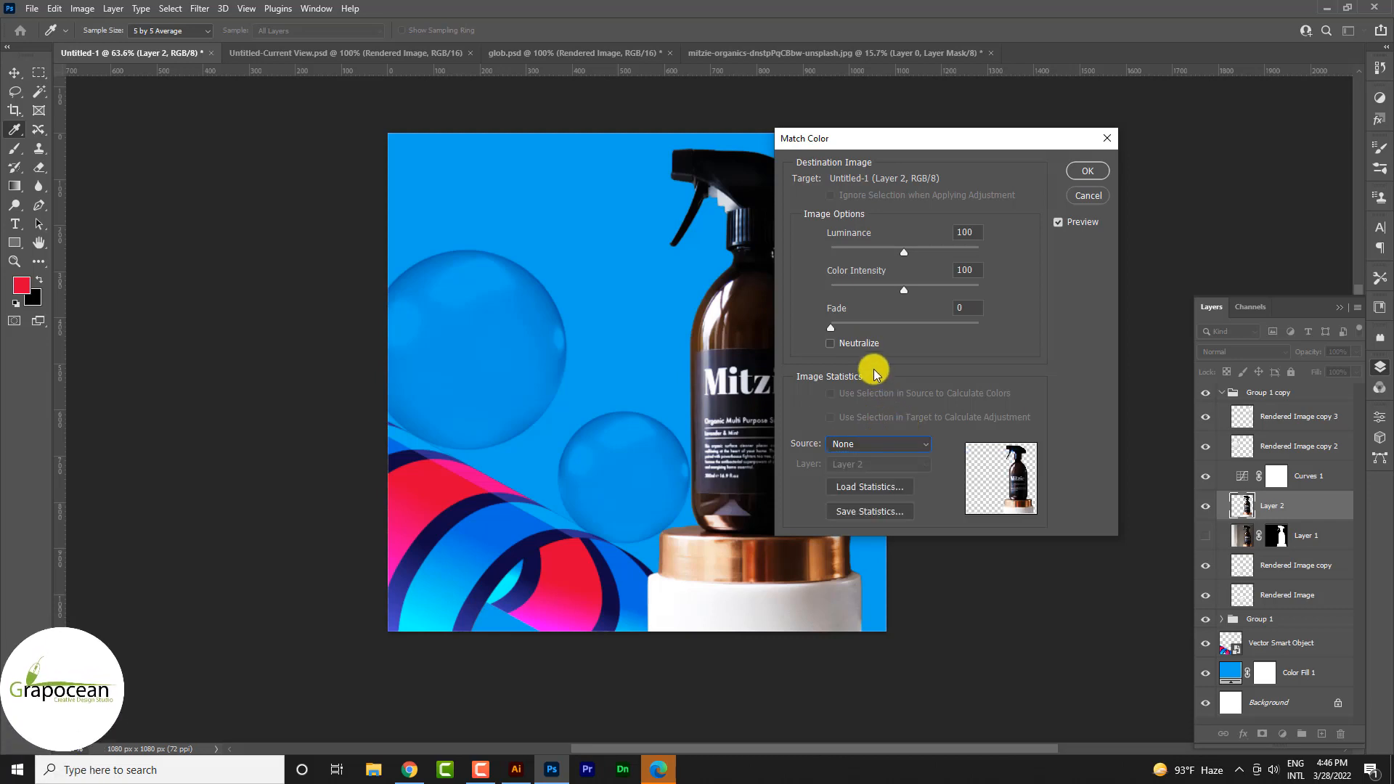
Try the mitzie-organics, glob.psd, Untitled-Current View.psd and Untitled-1 documents as the color-matching source, then set Source back to None
left_click(894, 444)
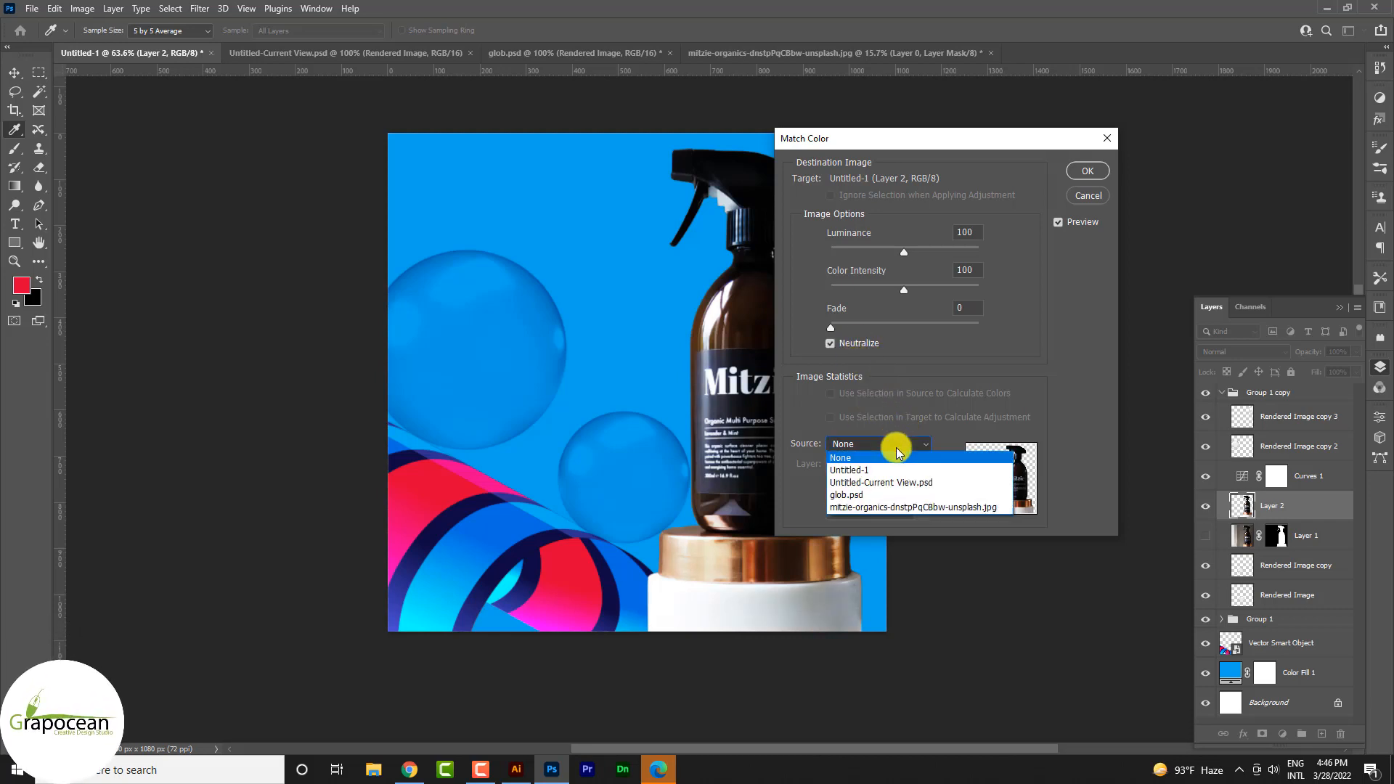
left_click(880, 507)
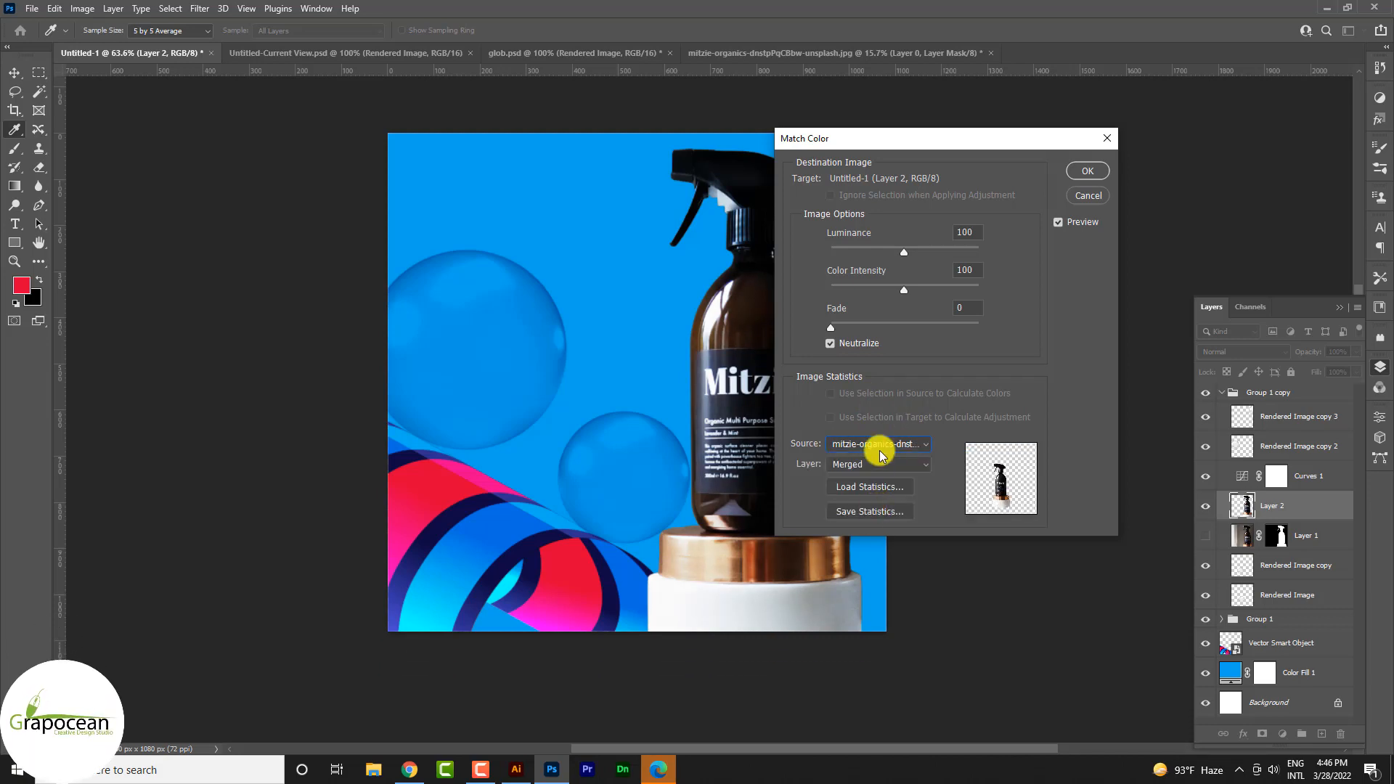
left_click(900, 443)
left_click(901, 444)
left_click(900, 444)
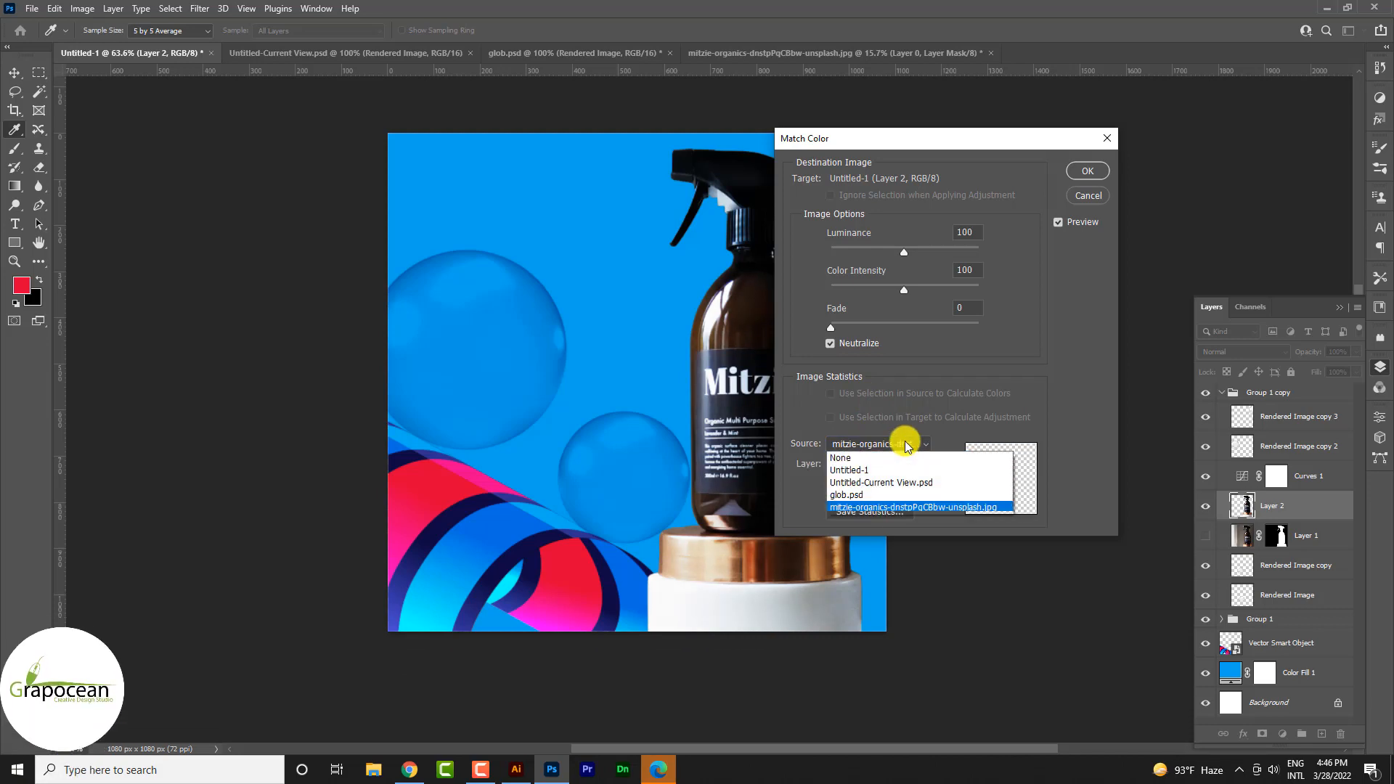
left_click(883, 492)
left_click(903, 446)
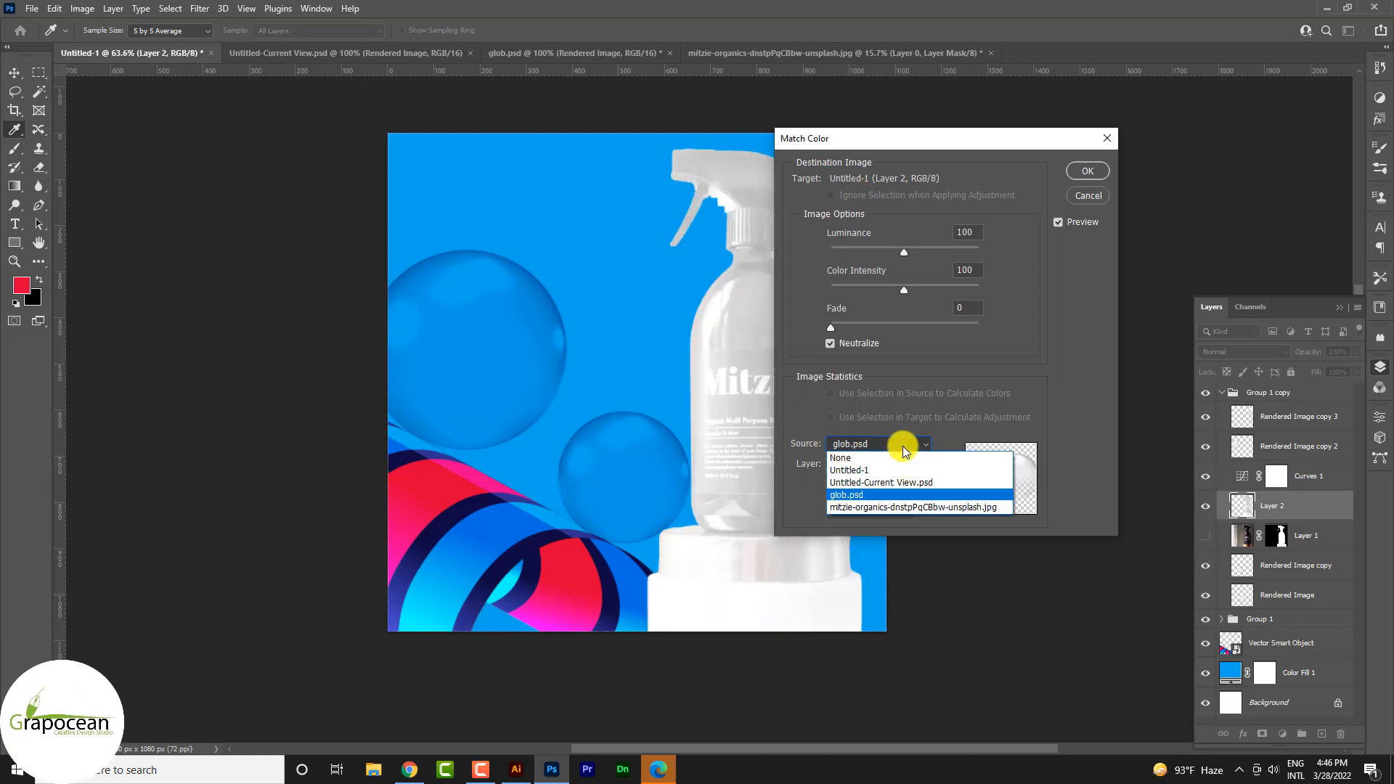
left_click(895, 482)
left_click(906, 446)
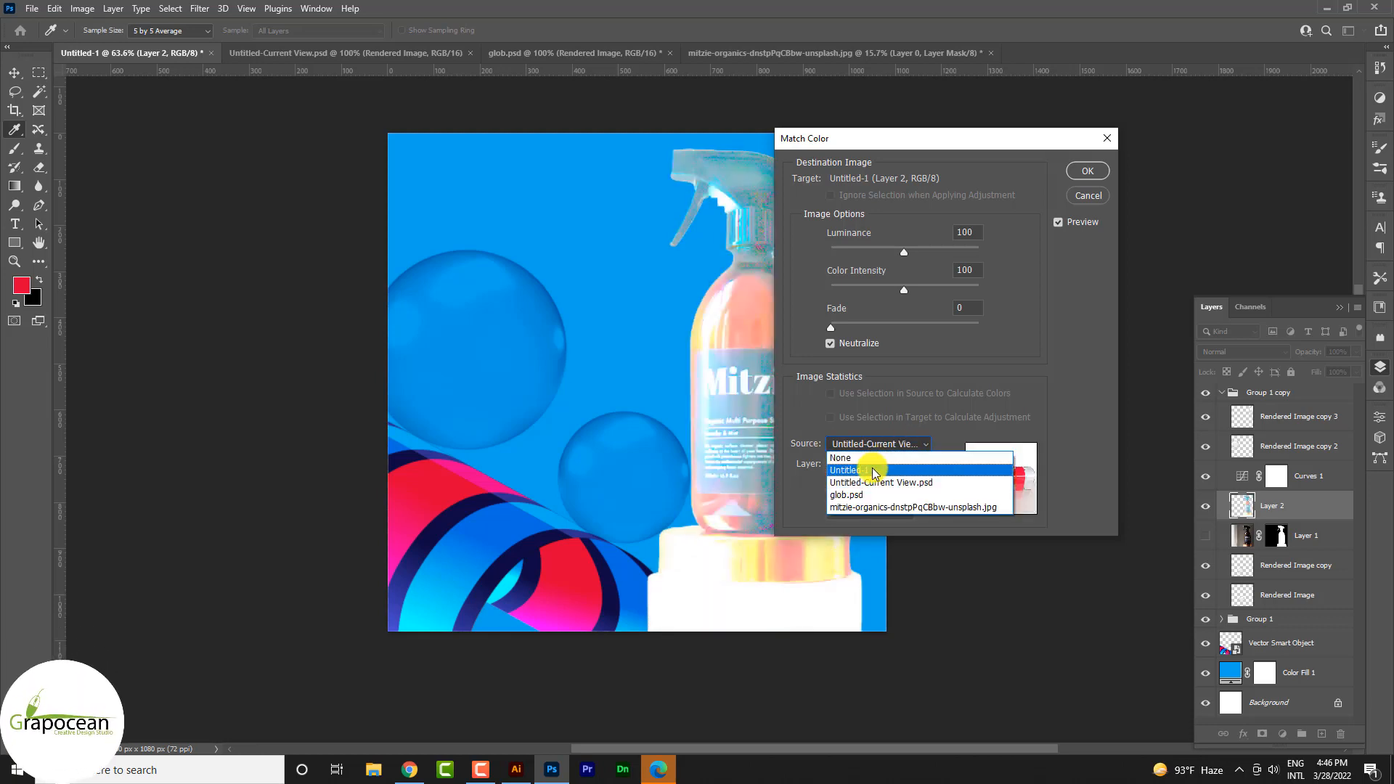
left_click(875, 471)
left_click(894, 446)
left_click(865, 457)
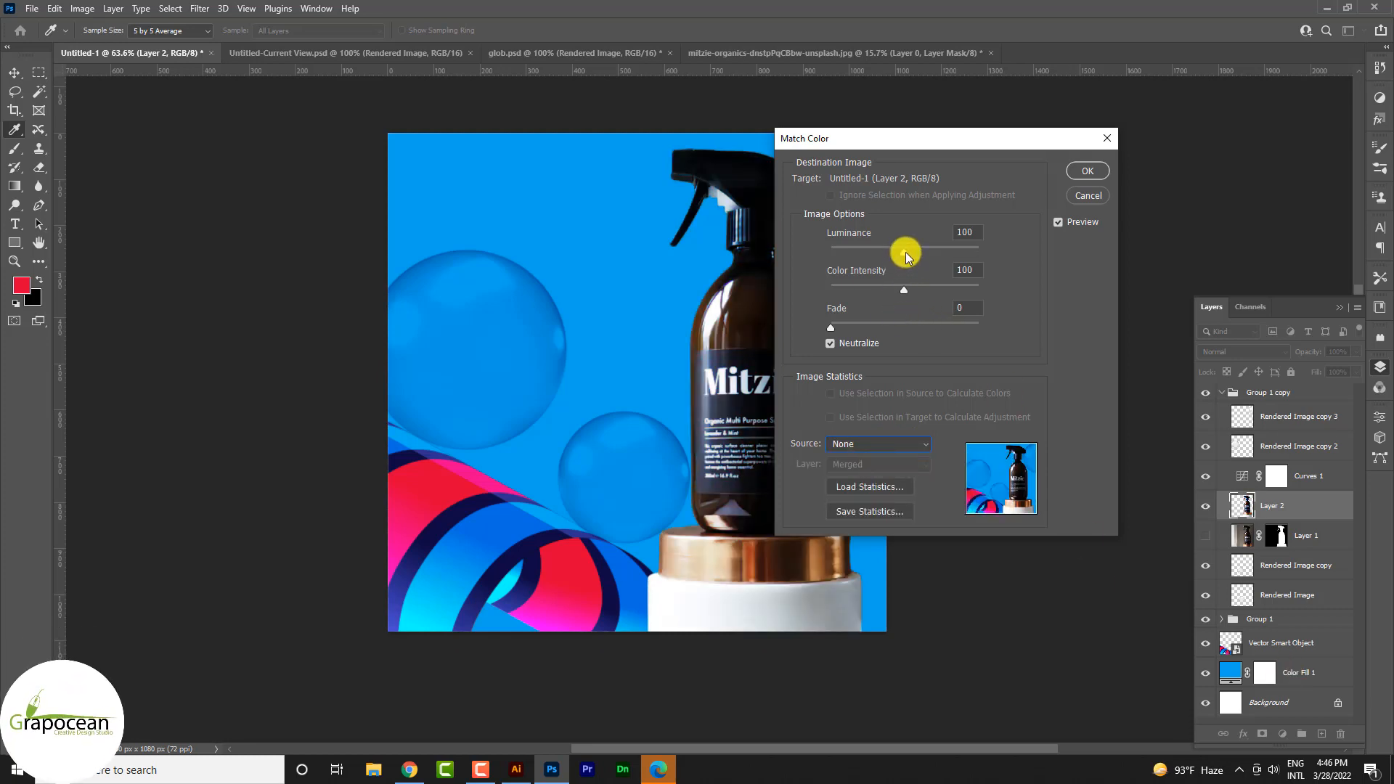
Set the bottle's Luminance to 116, Color Intensity to 1 and Fade to 25, and apply the color match
left_click_drag(904, 251, 858, 252)
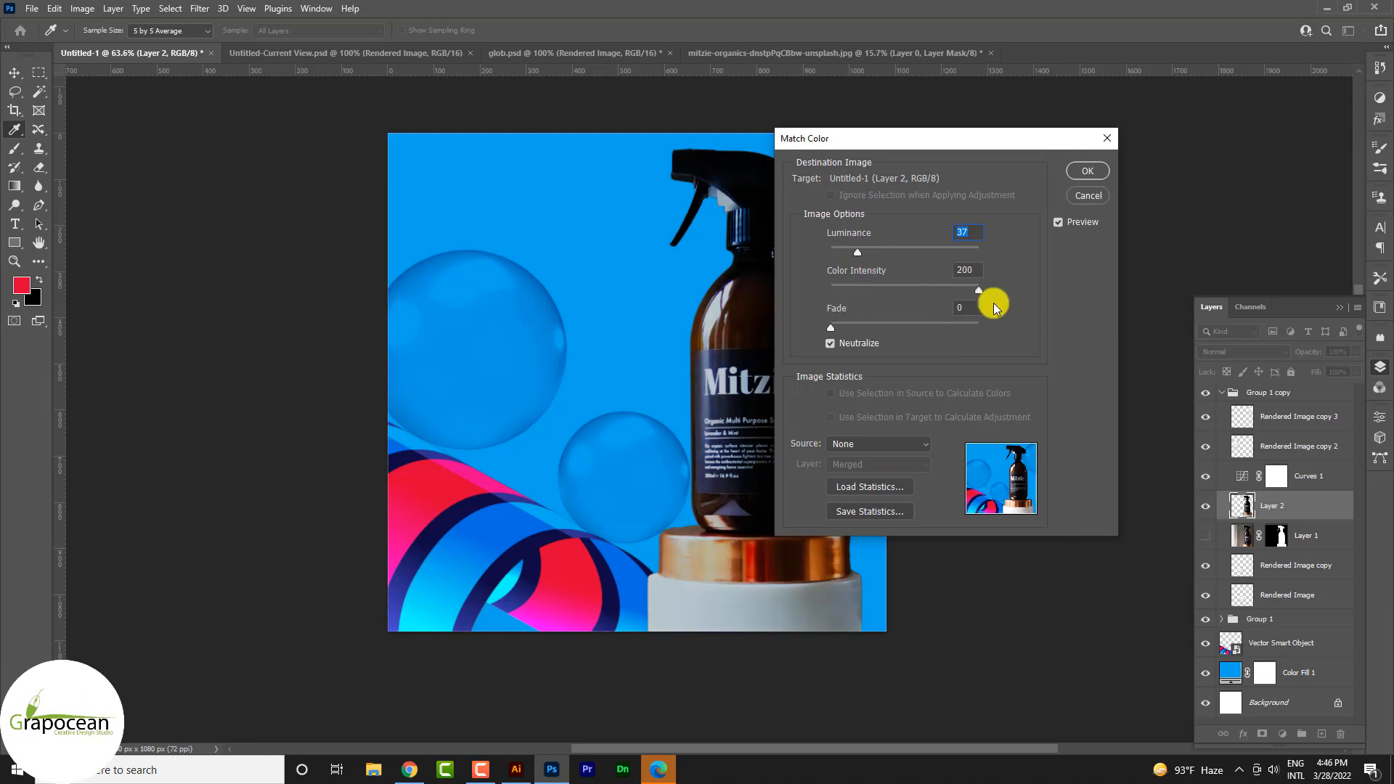
mouse_move(858, 326)
left_mouse_down()
mouse_move(918, 322)
mouse_move(863, 329)
left_mouse_up()
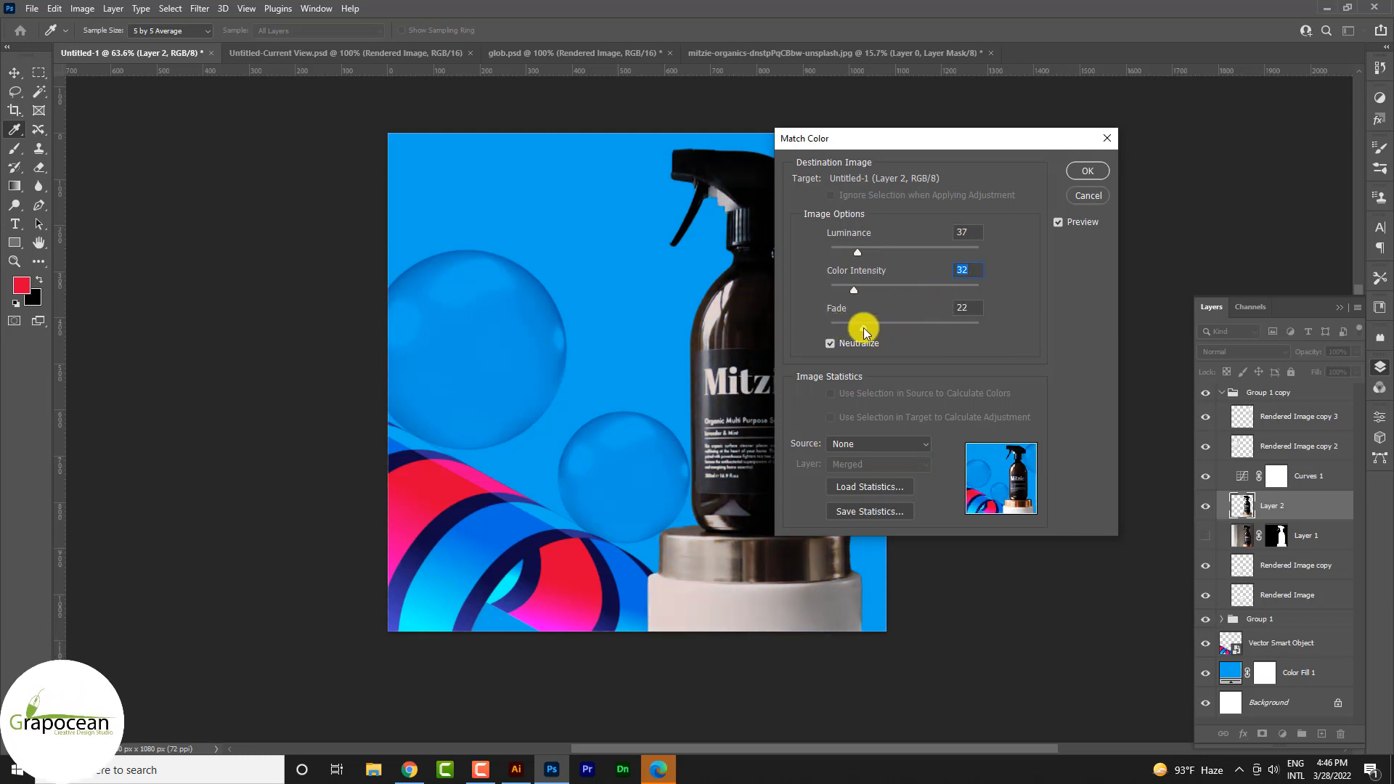
left_click_drag(861, 250, 916, 252)
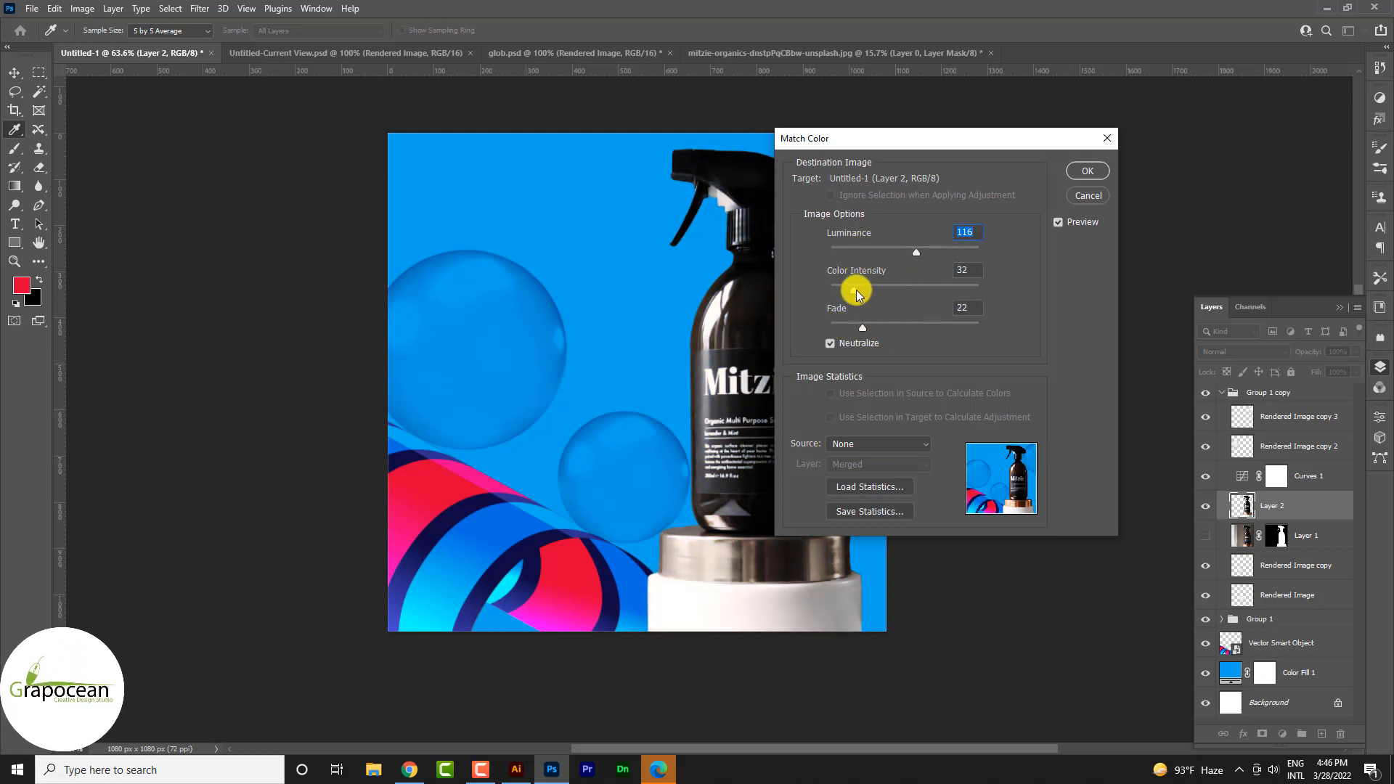
left_click_drag(855, 289, 827, 290)
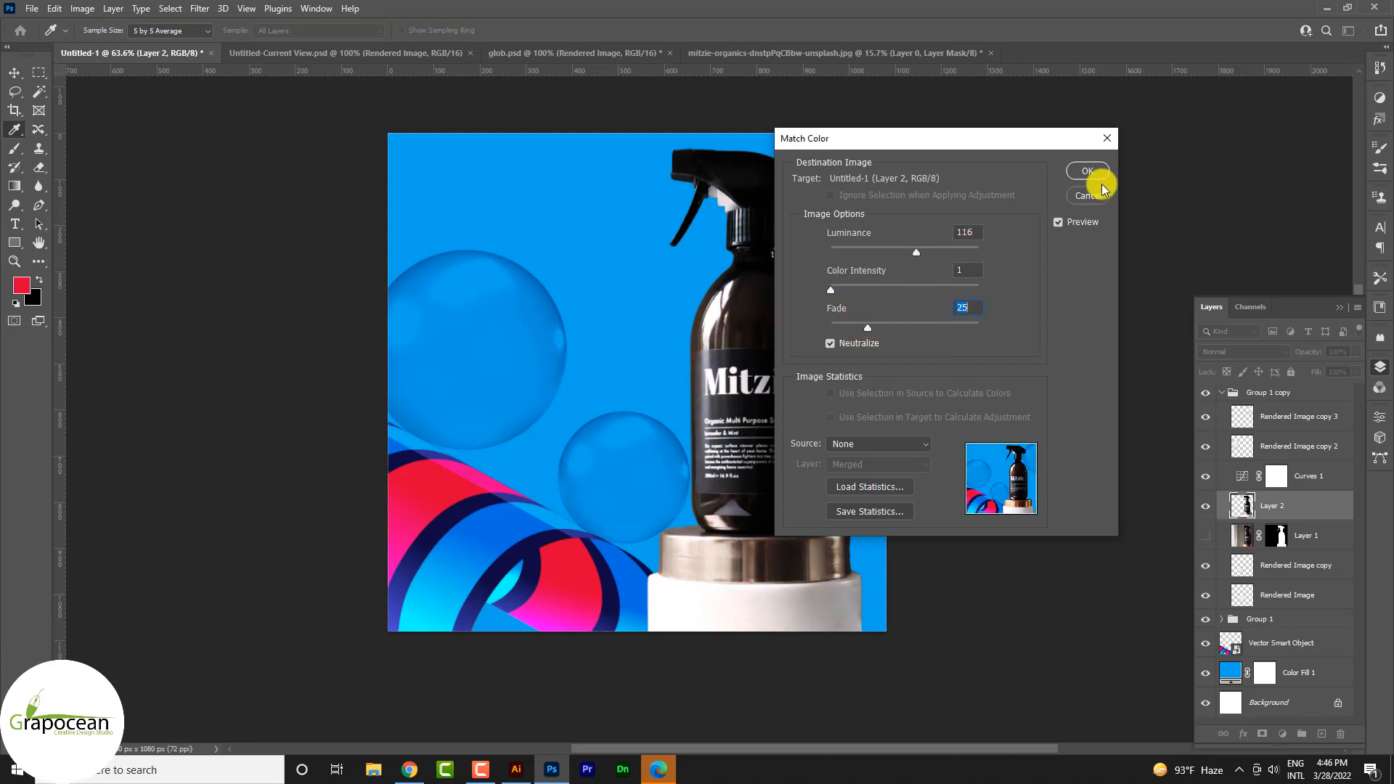
left_click(1087, 170)
key("v")
scroll(805, 448, "down", 2)
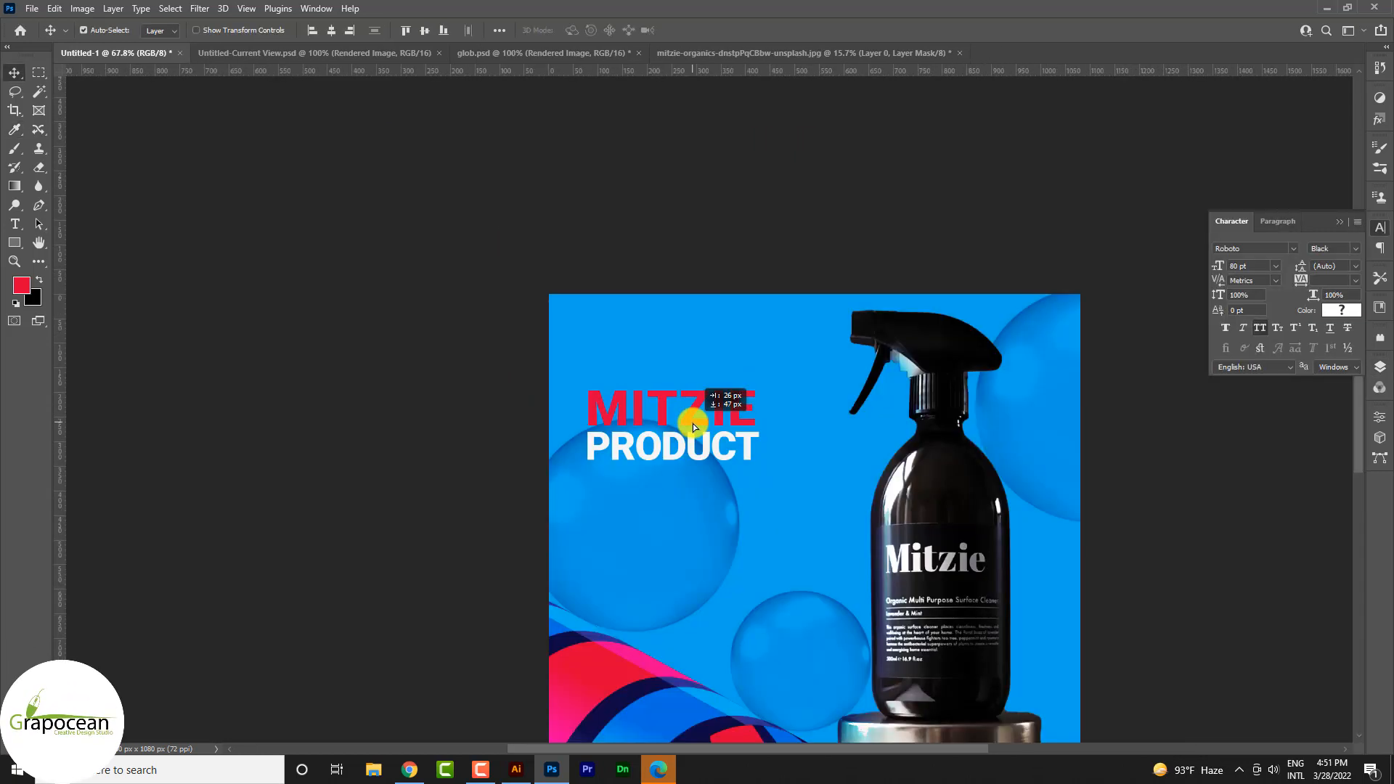
Add the text 88 in white Roboto Black at 80 pt just above the small sphere
left_click(11, 220)
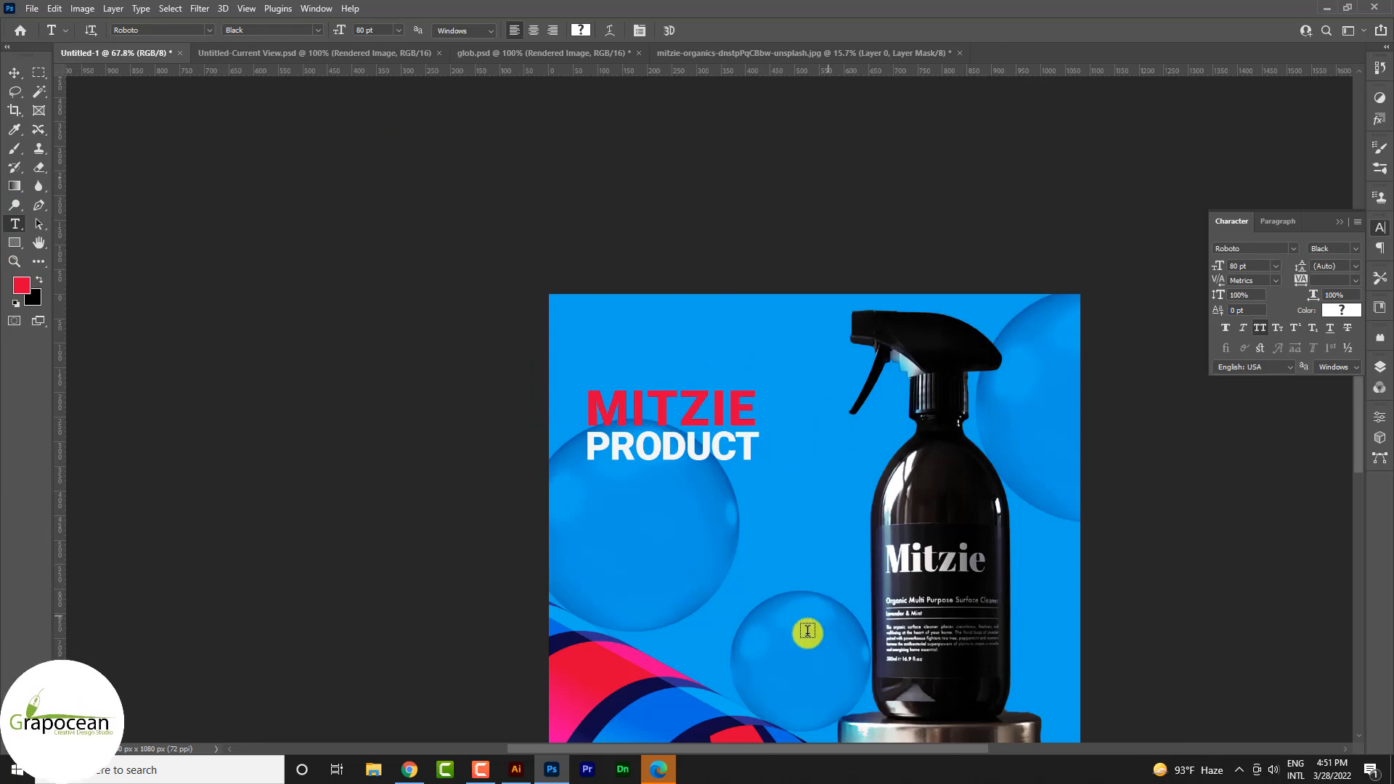
left_click(755, 594)
key("BackSpace")
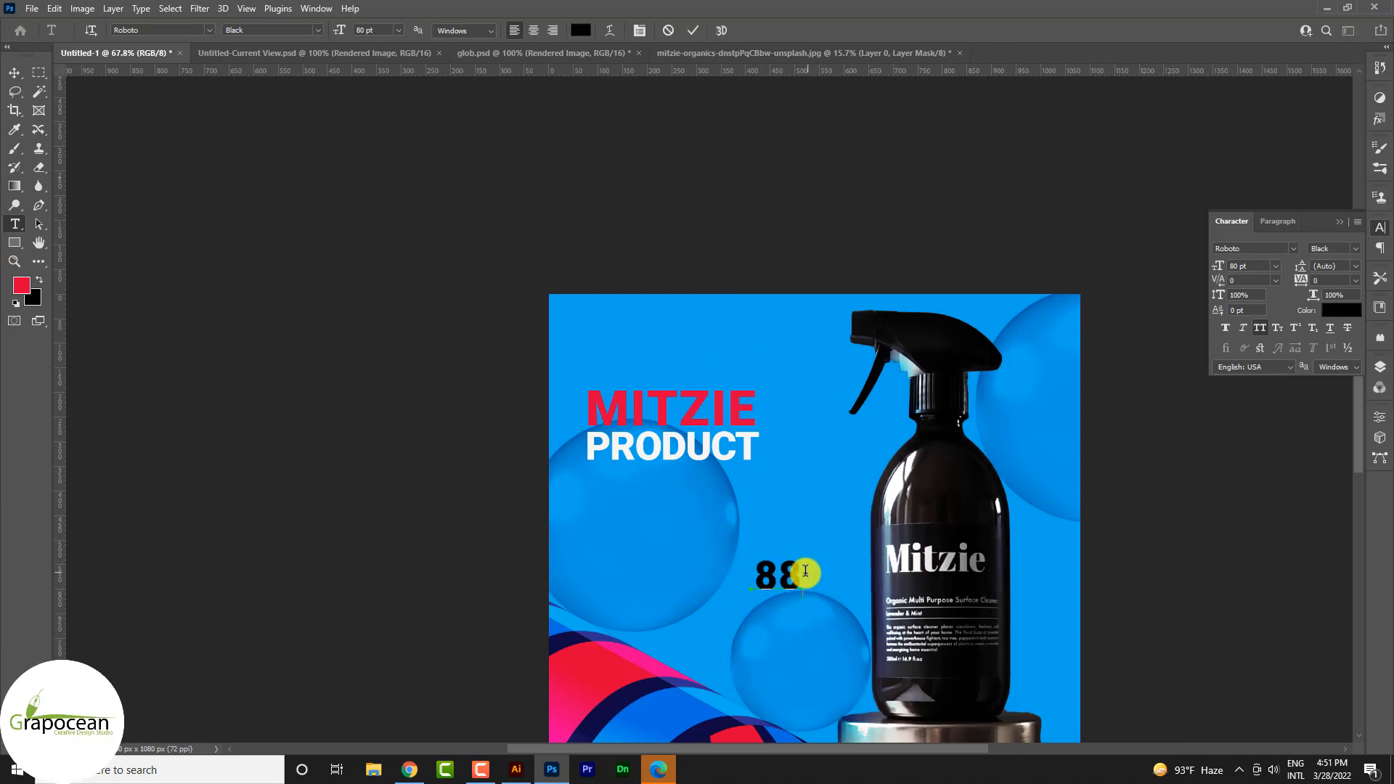
type("88")
key("ctrl+a")
left_click(580, 30)
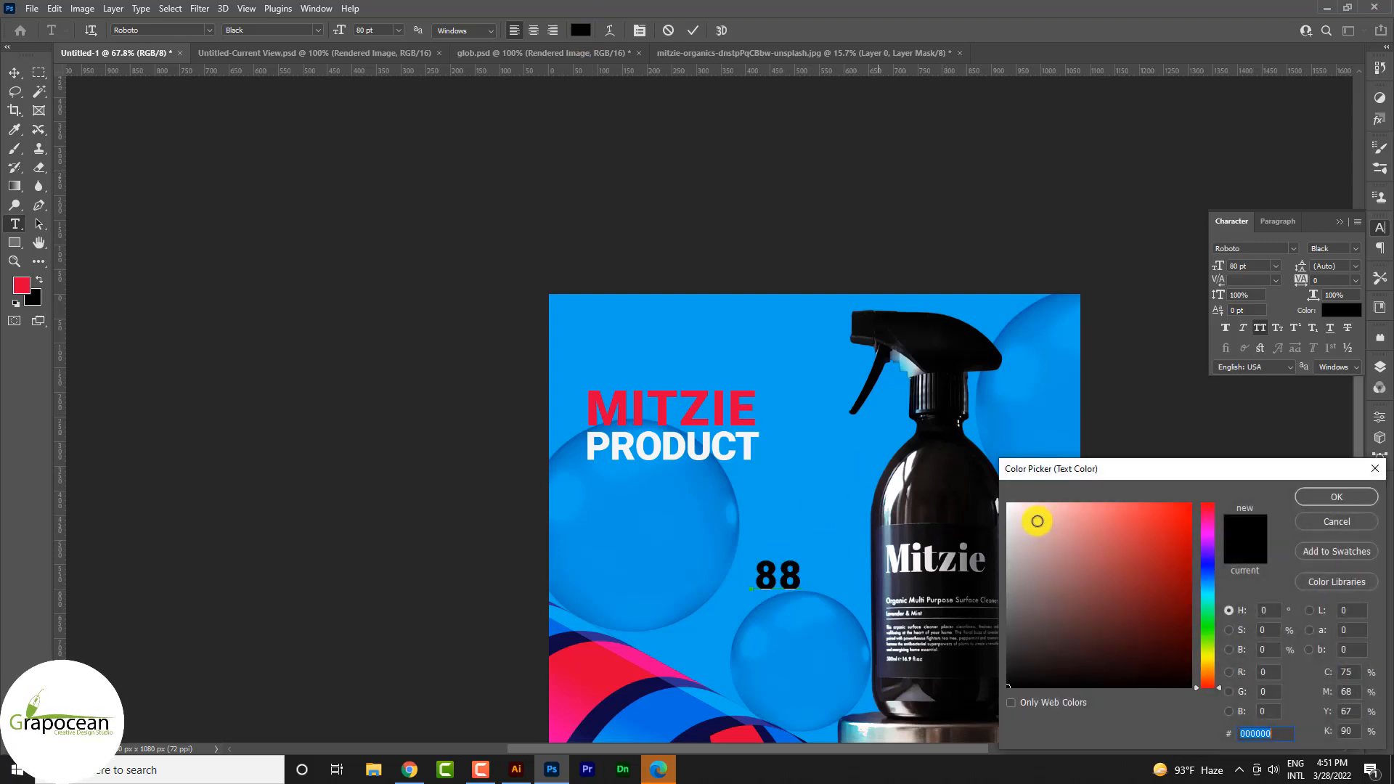
left_click(1333, 497)
left_click(10, 72)
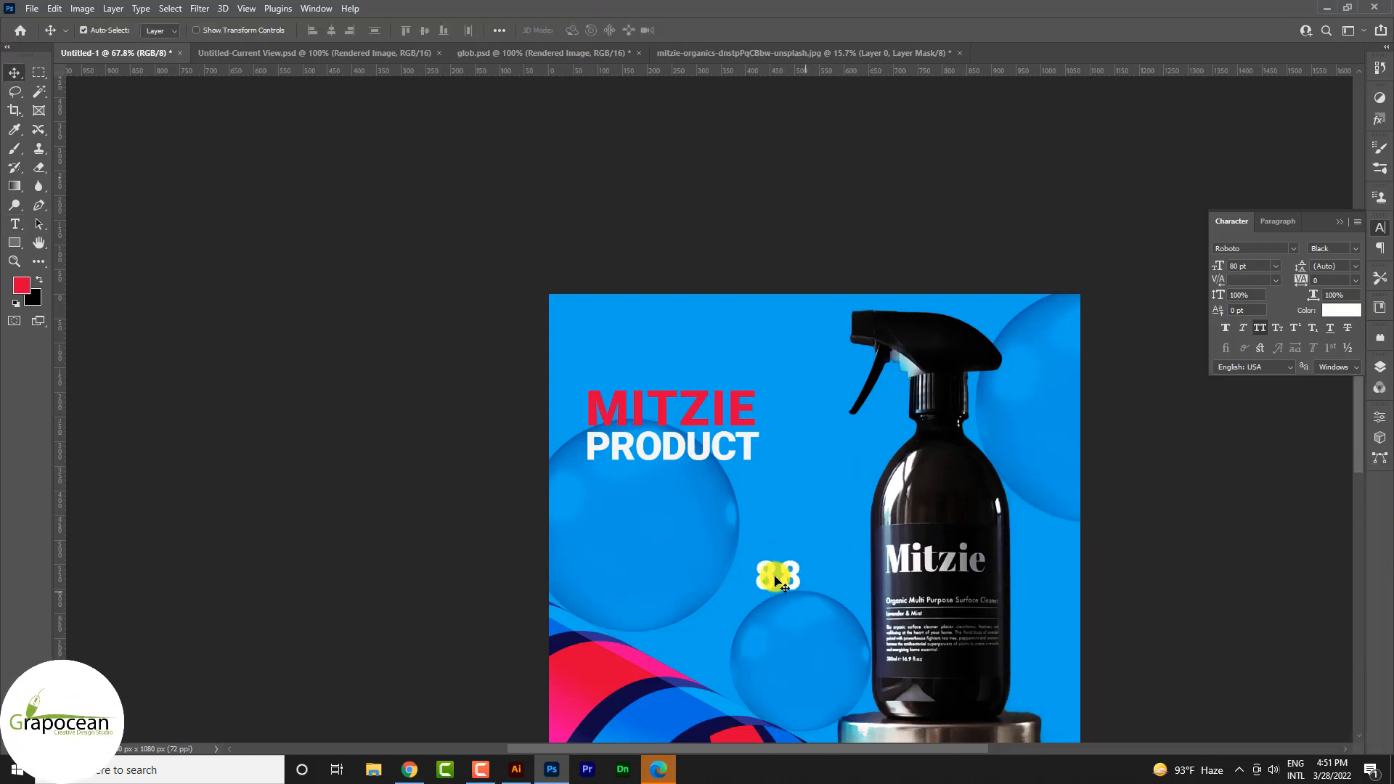
Place the 88 beside the MITZIE PRODUCT title, enlarged to 254.22 pt with its tracking set to -100
key("ctrl+t")
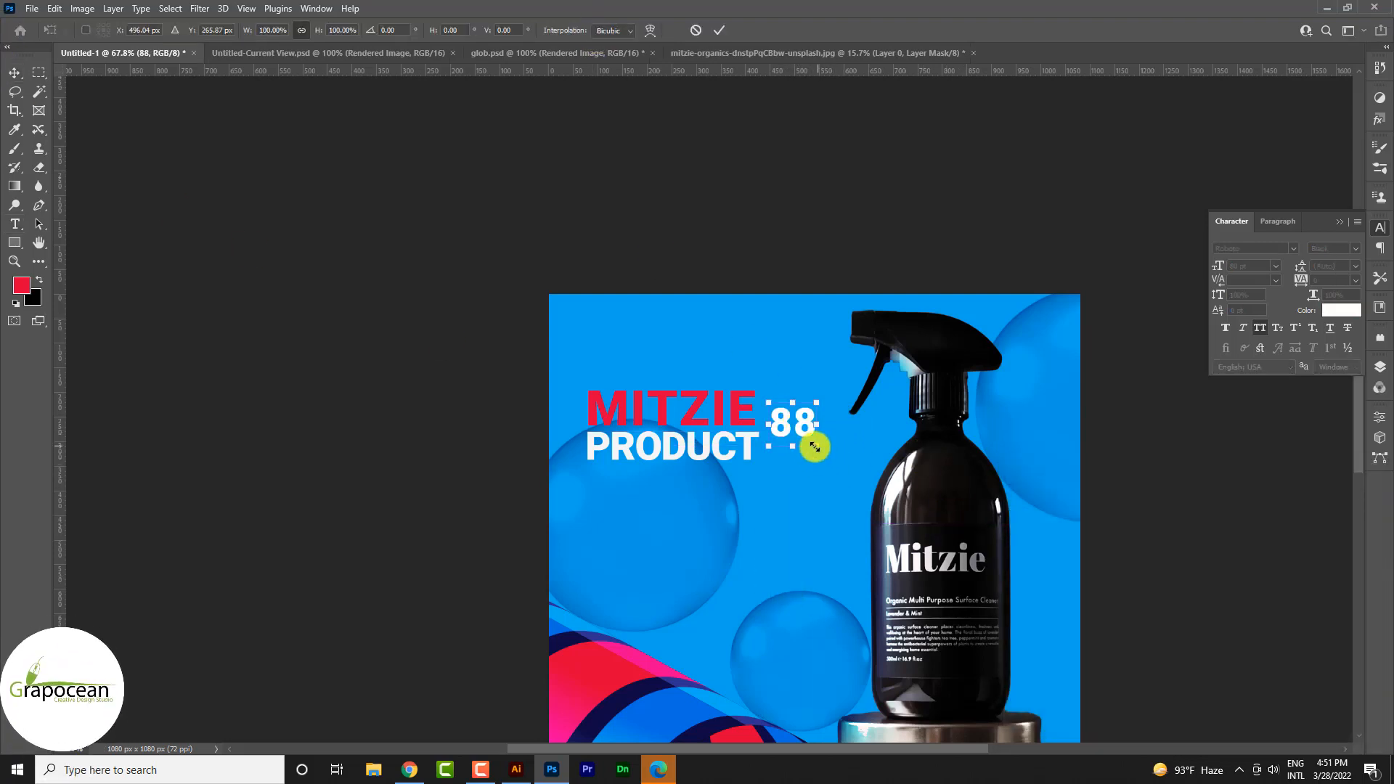
left_click_drag(816, 445, 864, 489)
left_click(15, 224)
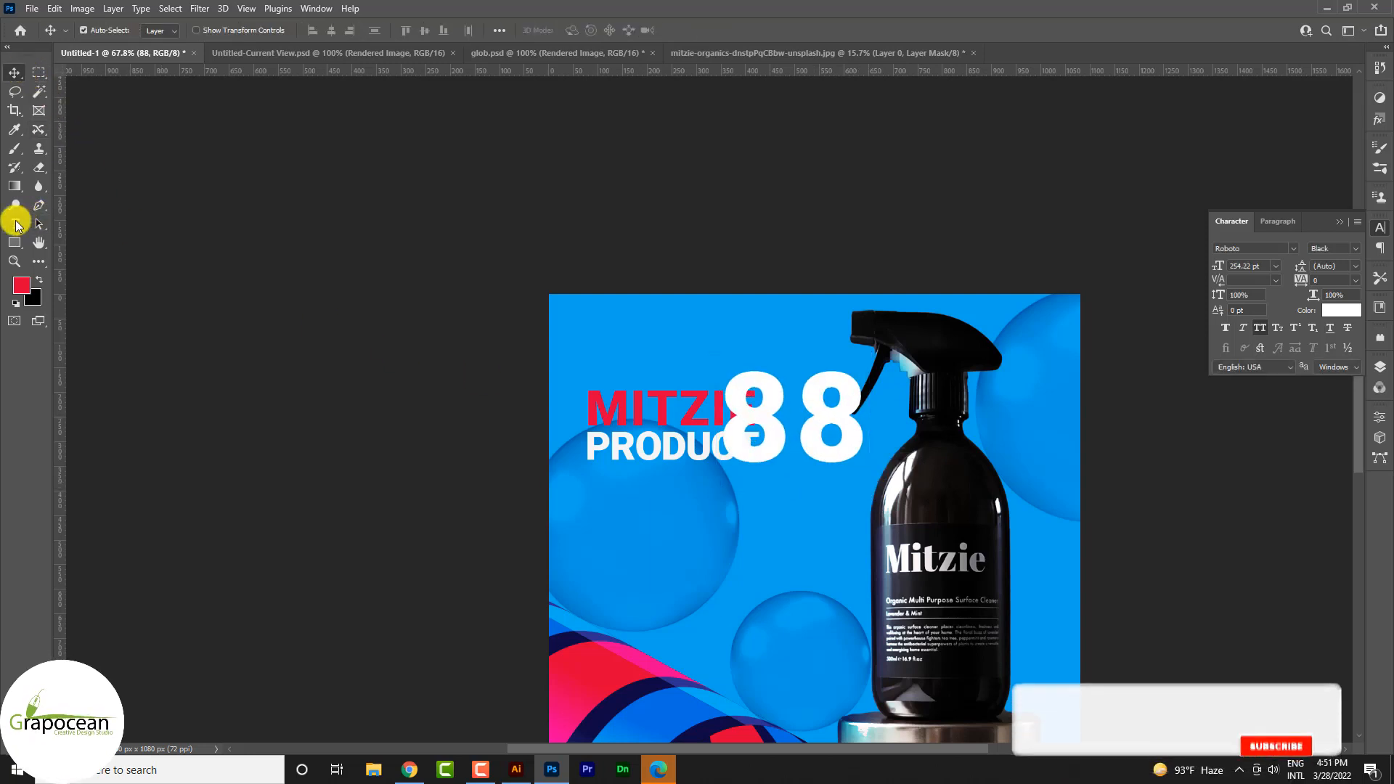
left_click_drag(737, 414, 975, 419)
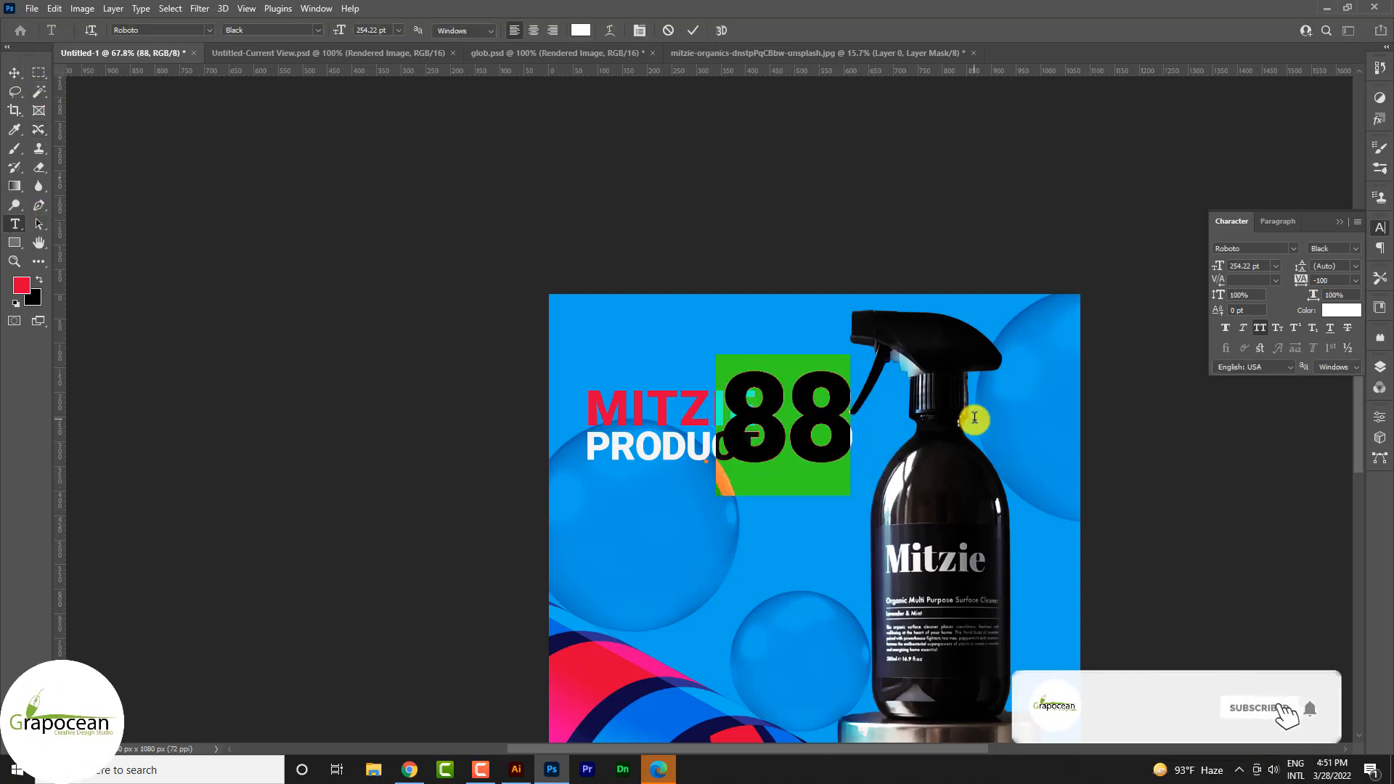
left_click(15, 75)
left_click_drag(816, 441, 854, 452)
left_click(1172, 542)
Set the blend mode of the 88 text layer to Soft Light
scroll(707, 473, "down", 6)
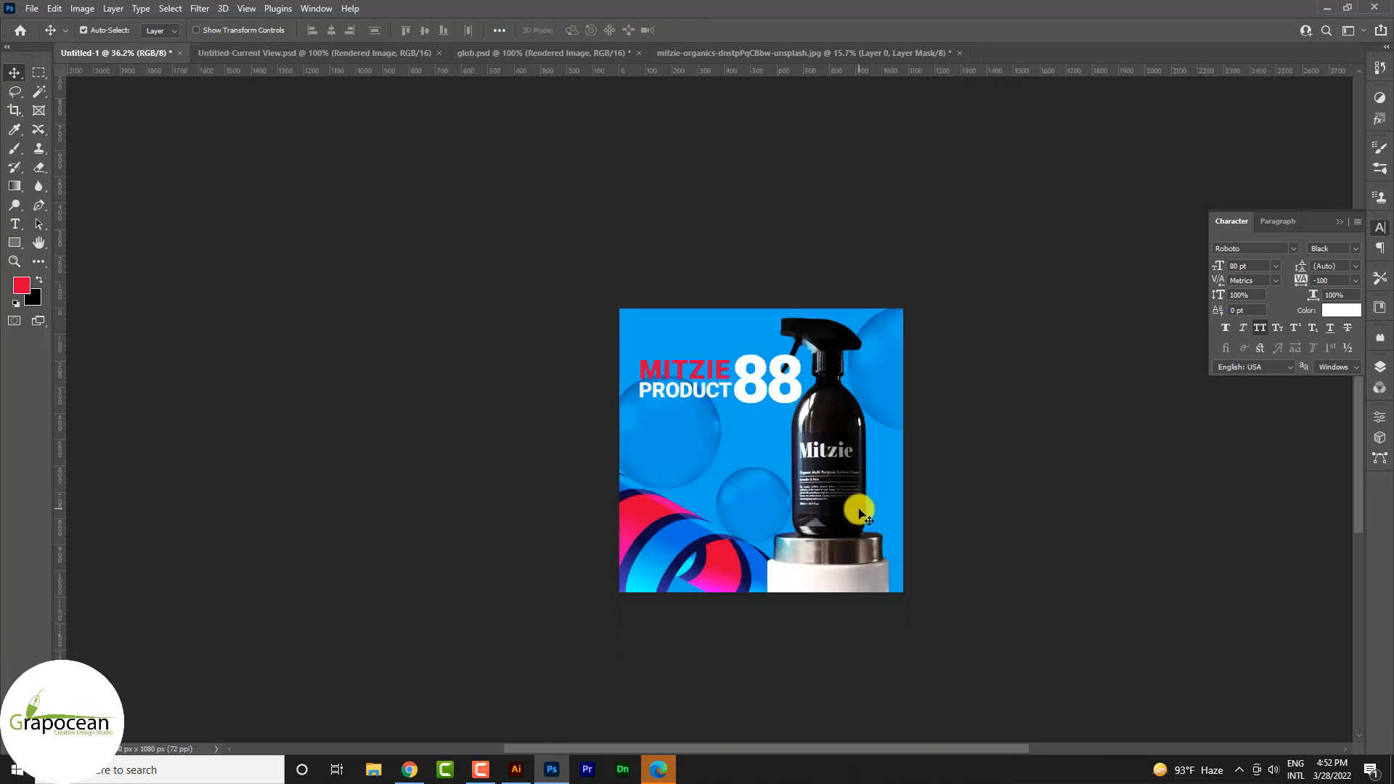
mouse_move(859, 513)
left_mouse_down()
mouse_move(873, 513)
mouse_move(839, 479)
mouse_move(856, 489)
mouse_move(880, 474)
mouse_move(908, 498)
mouse_move(868, 488)
left_mouse_up()
scroll(704, 396, "up", 3)
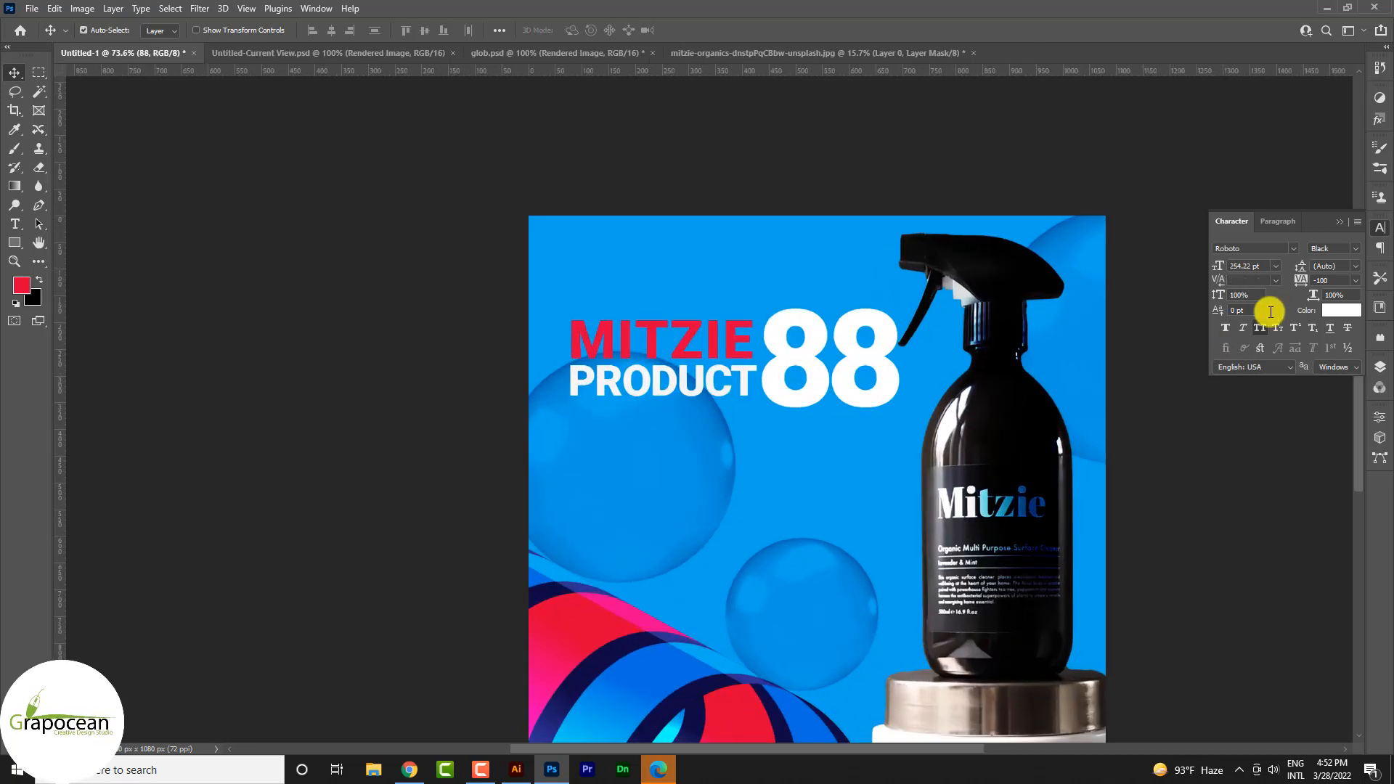
left_click(1378, 367)
left_click(1243, 352)
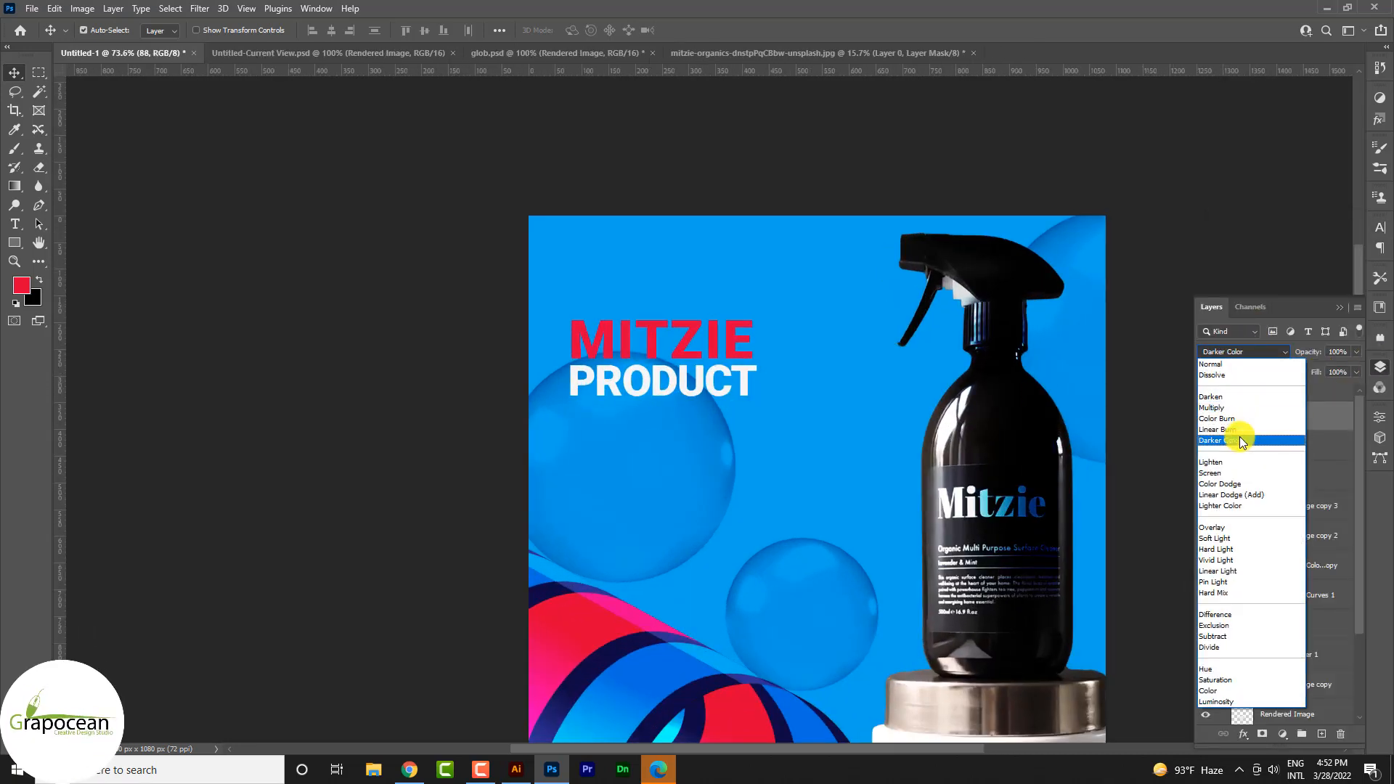
left_click(1253, 538)
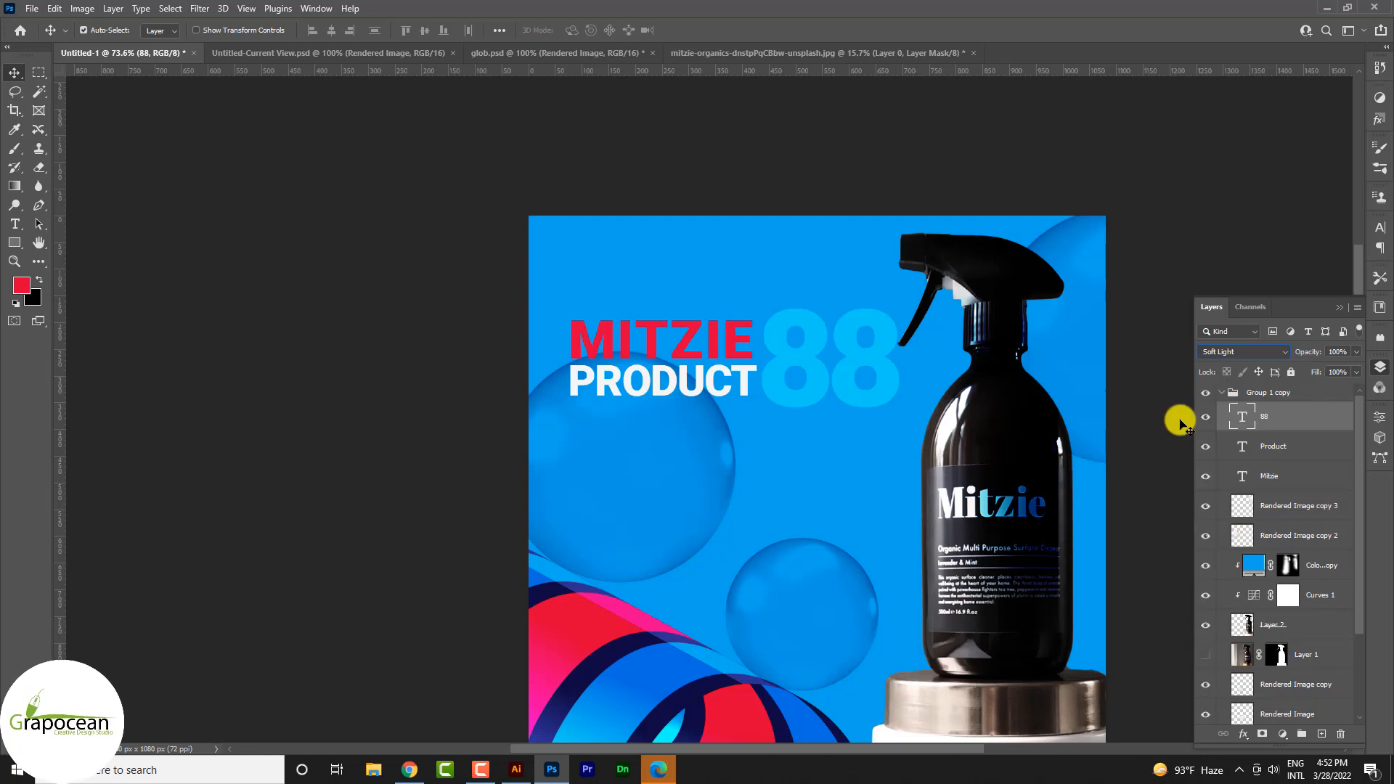
Scale the 88 text to 205.08%, place it between the title and the bottle overlapping both, and apply the transform
scroll(933, 410, "down", 2)
key("ctrl+t")
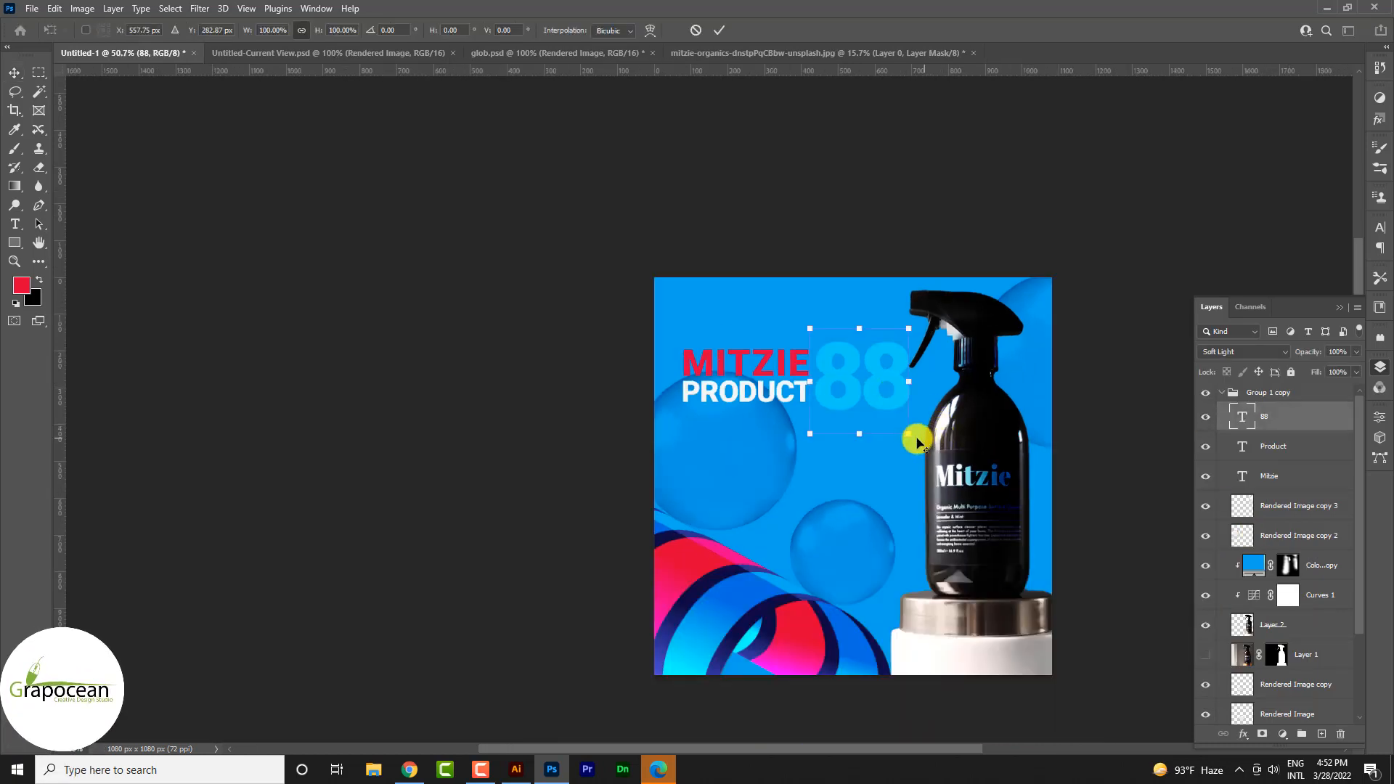
left_click_drag(909, 435, 962, 500)
left_click_drag(898, 409, 889, 429)
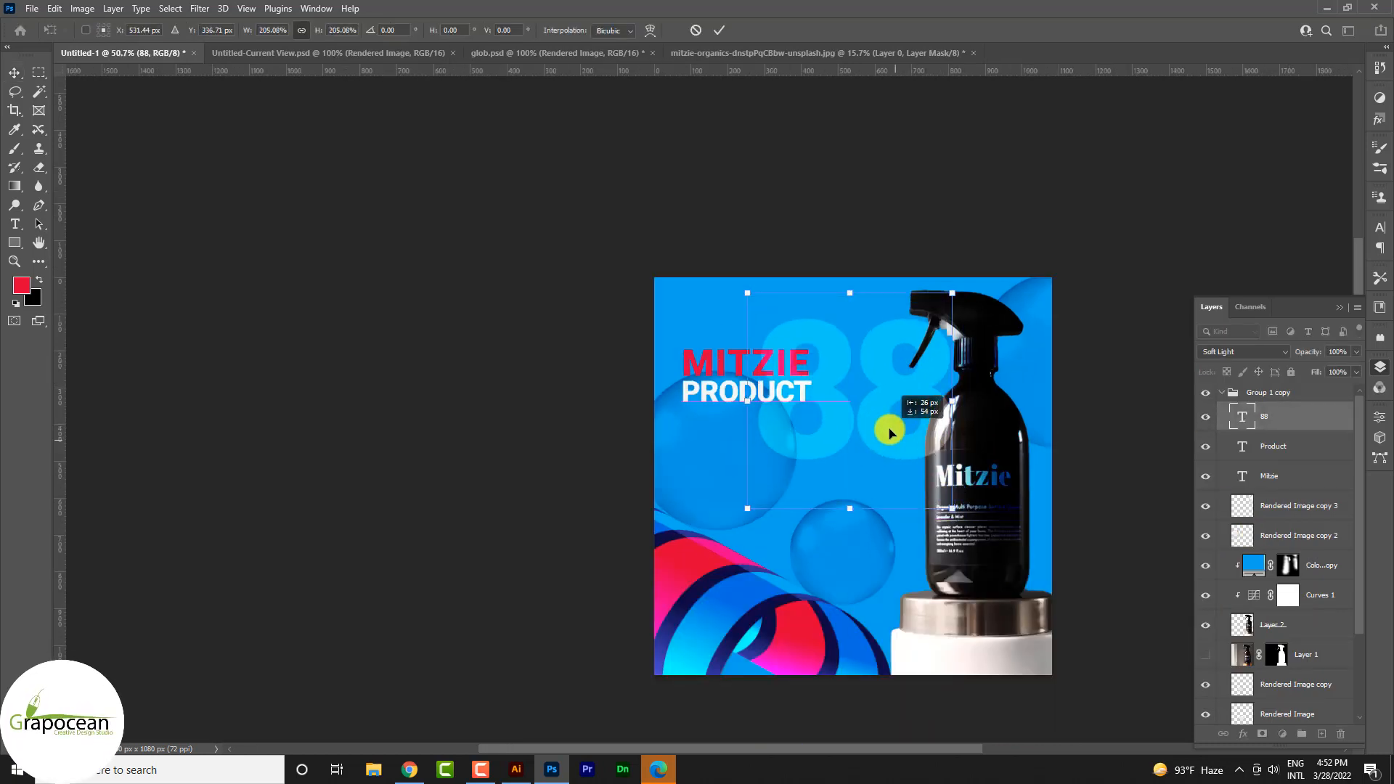
left_click(718, 31)
left_click(477, 289)
left_click(1168, 259)
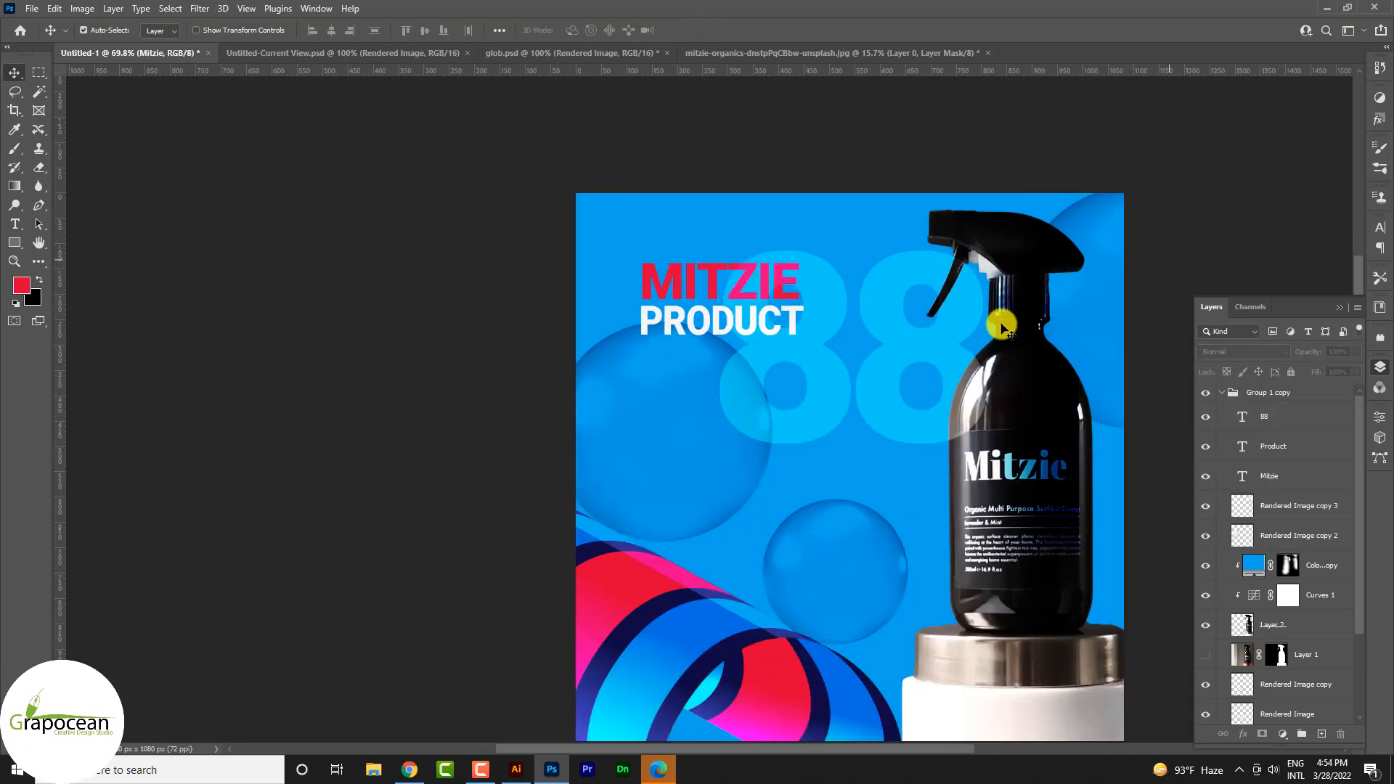
Try moving the MITZIE and PRODUCT text lines closer to the canvas's upper-left corner
scroll(1002, 326, "down", 3)
scroll(691, 268, "up", 3)
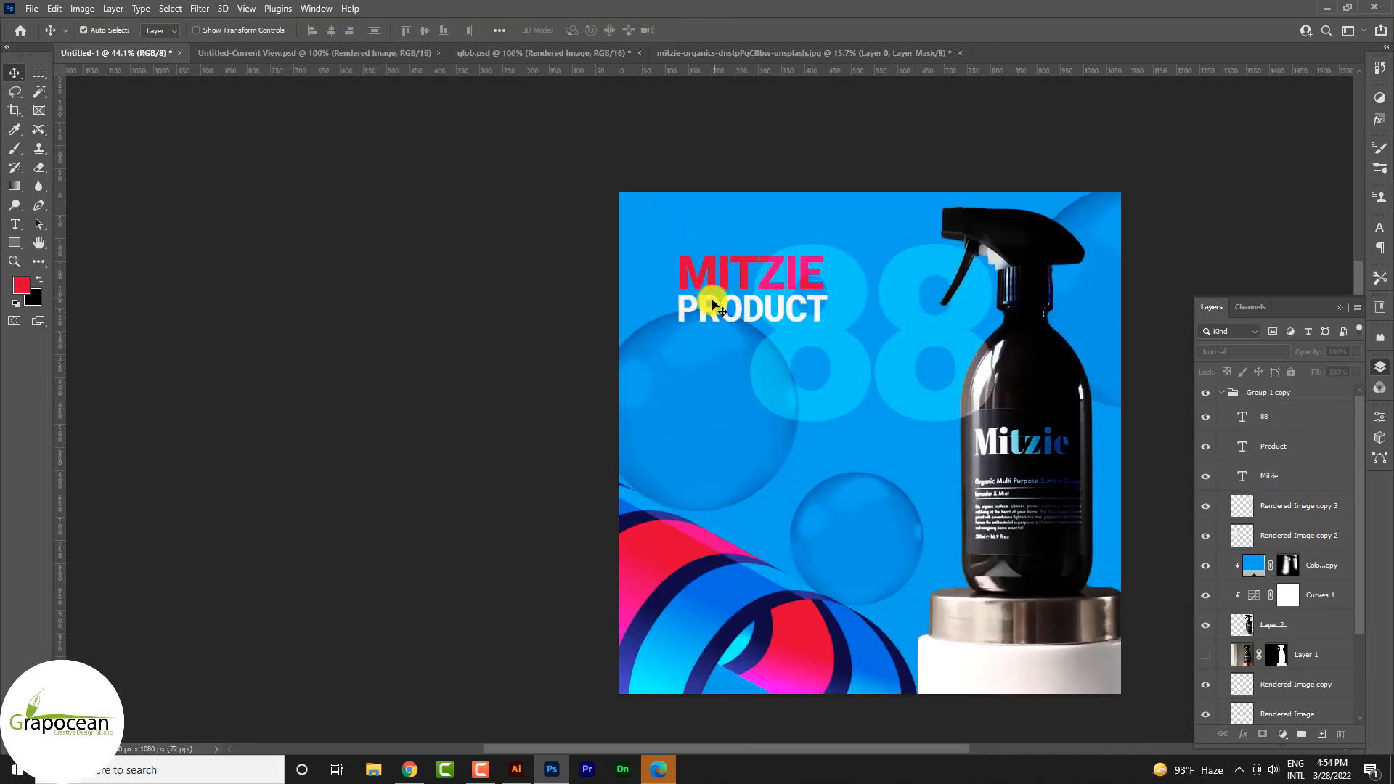
left_click_drag(717, 274, 679, 243)
left_click_drag(705, 309, 674, 282)
left_click(445, 281)
scroll(709, 410, "down", 3)
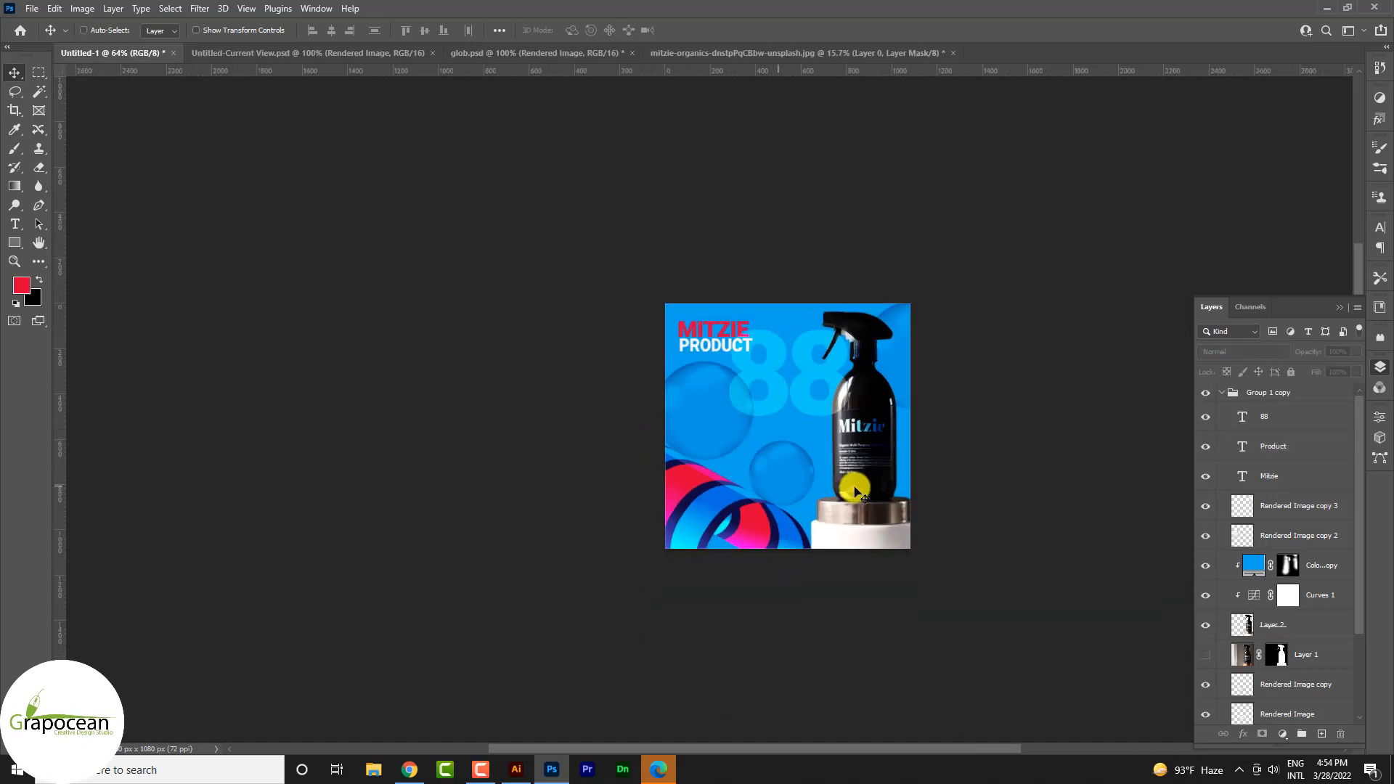
scroll(1034, 509, "up", 2)
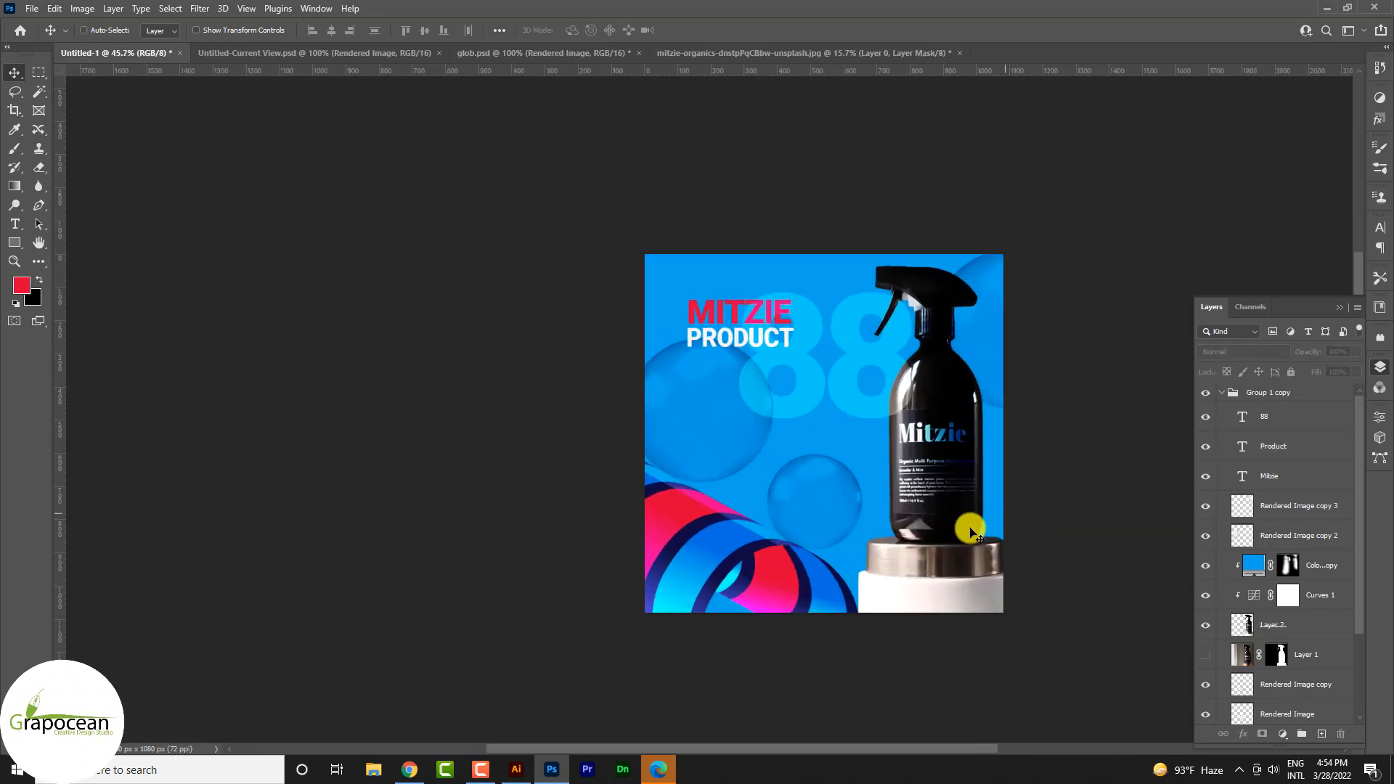